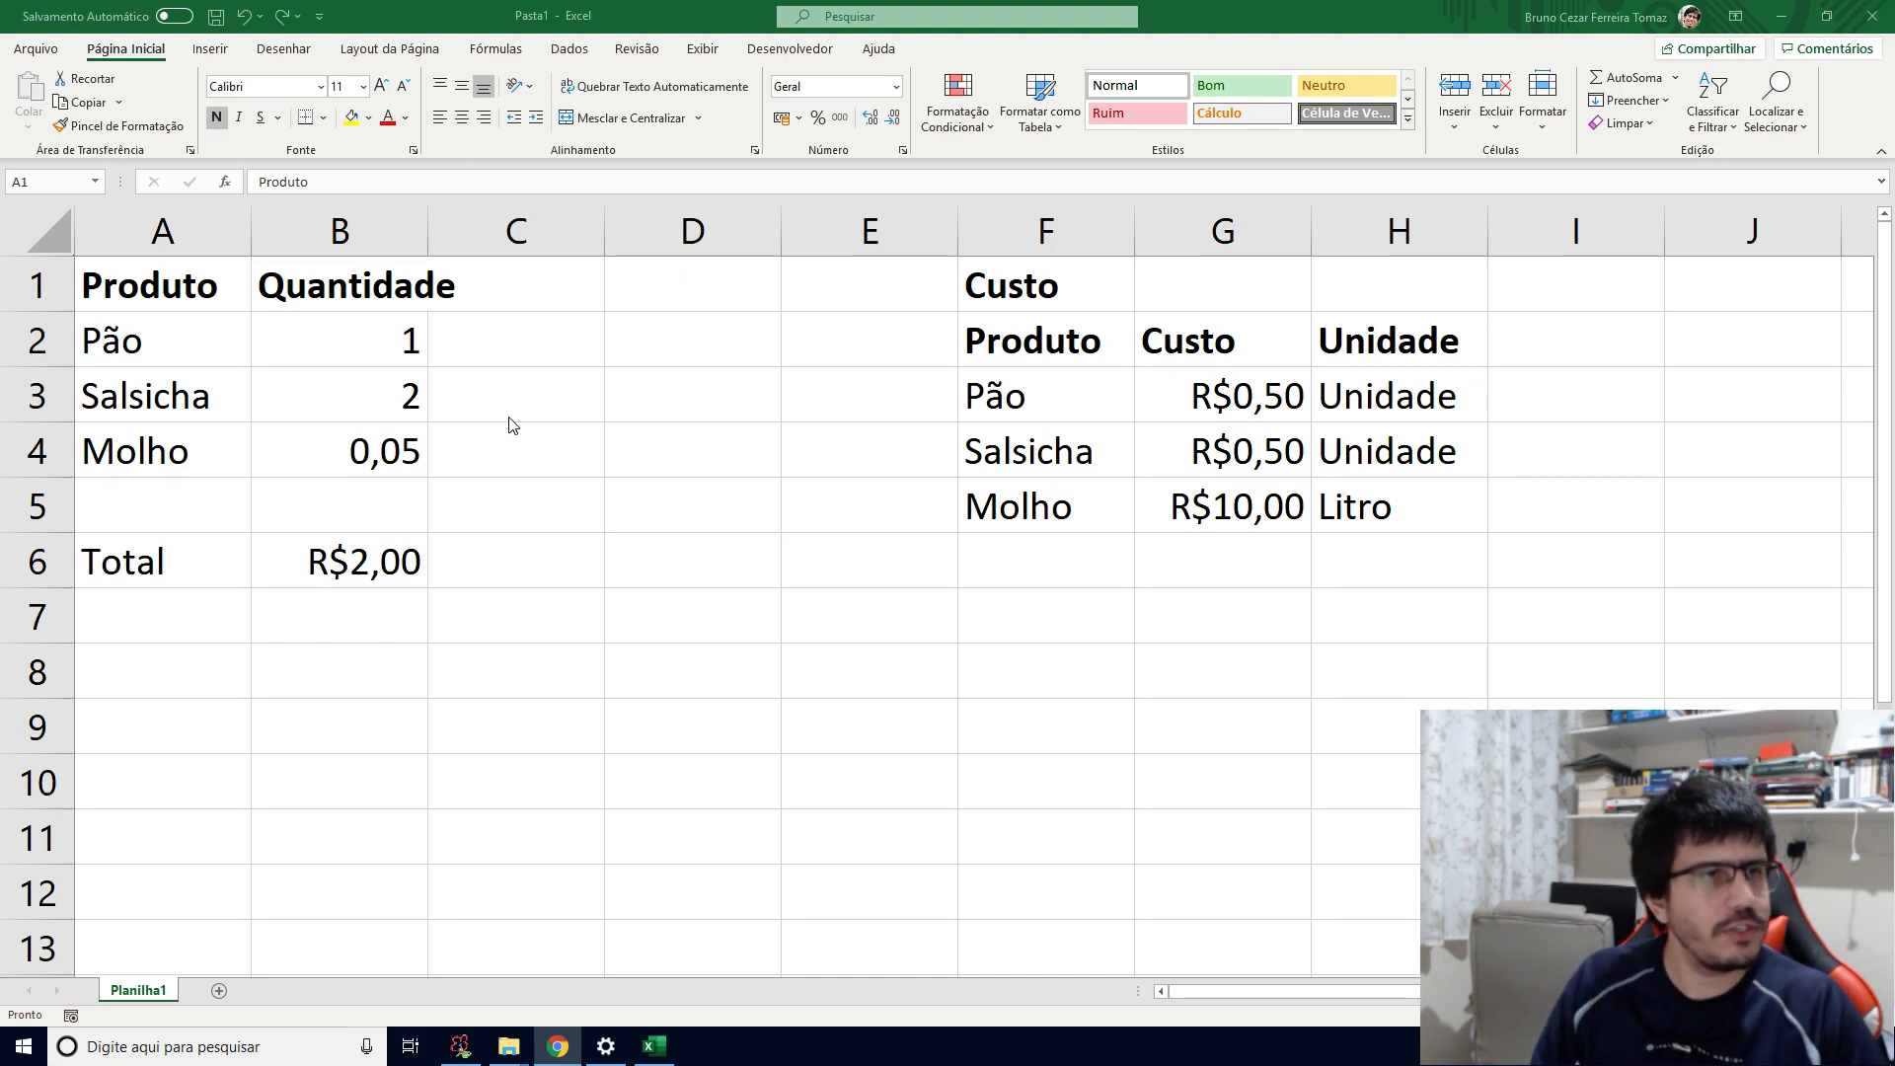
Step: Move the product table A1:B6 down one row to start at A2, and check the Total formula in B7
click(215, 314)
shift+click(326, 557)
key(ctrl+c)
click(205, 355)
key(ctrl+v)
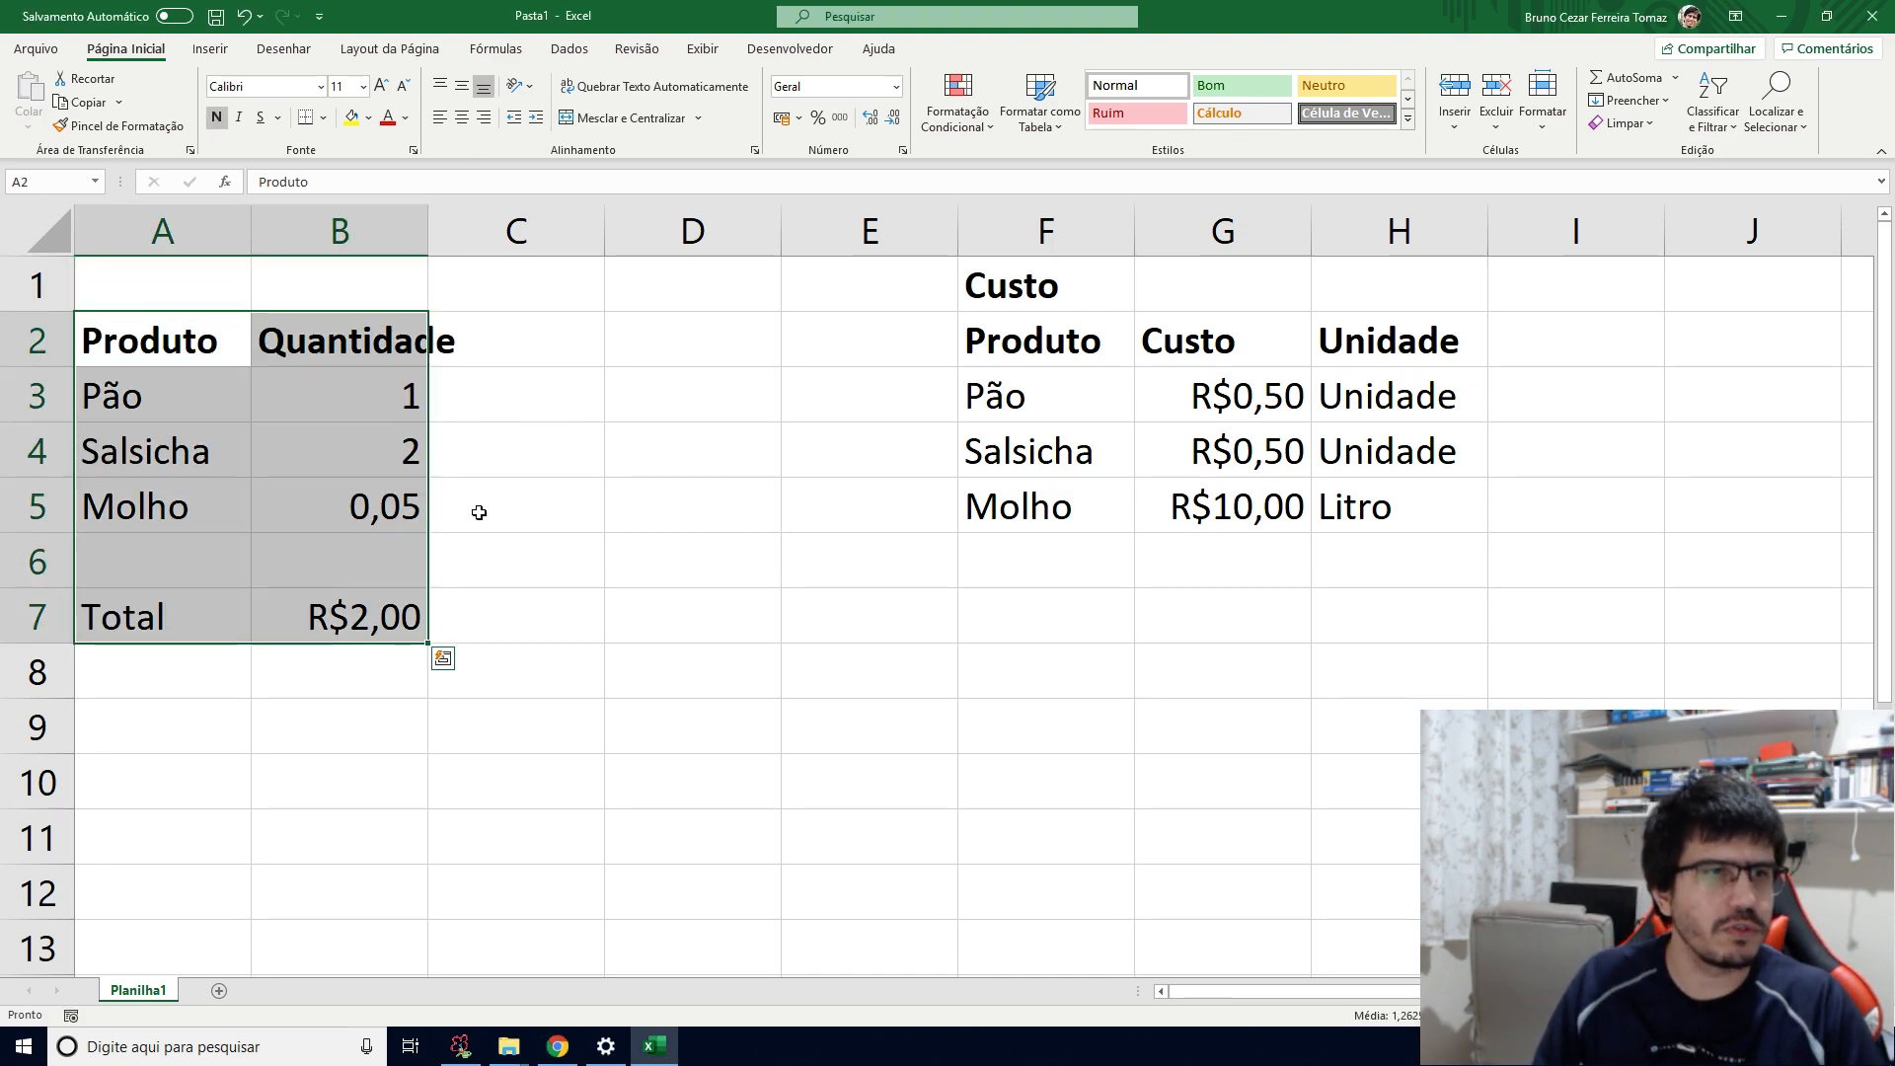
click(621, 517)
click(380, 560)
click(385, 612)
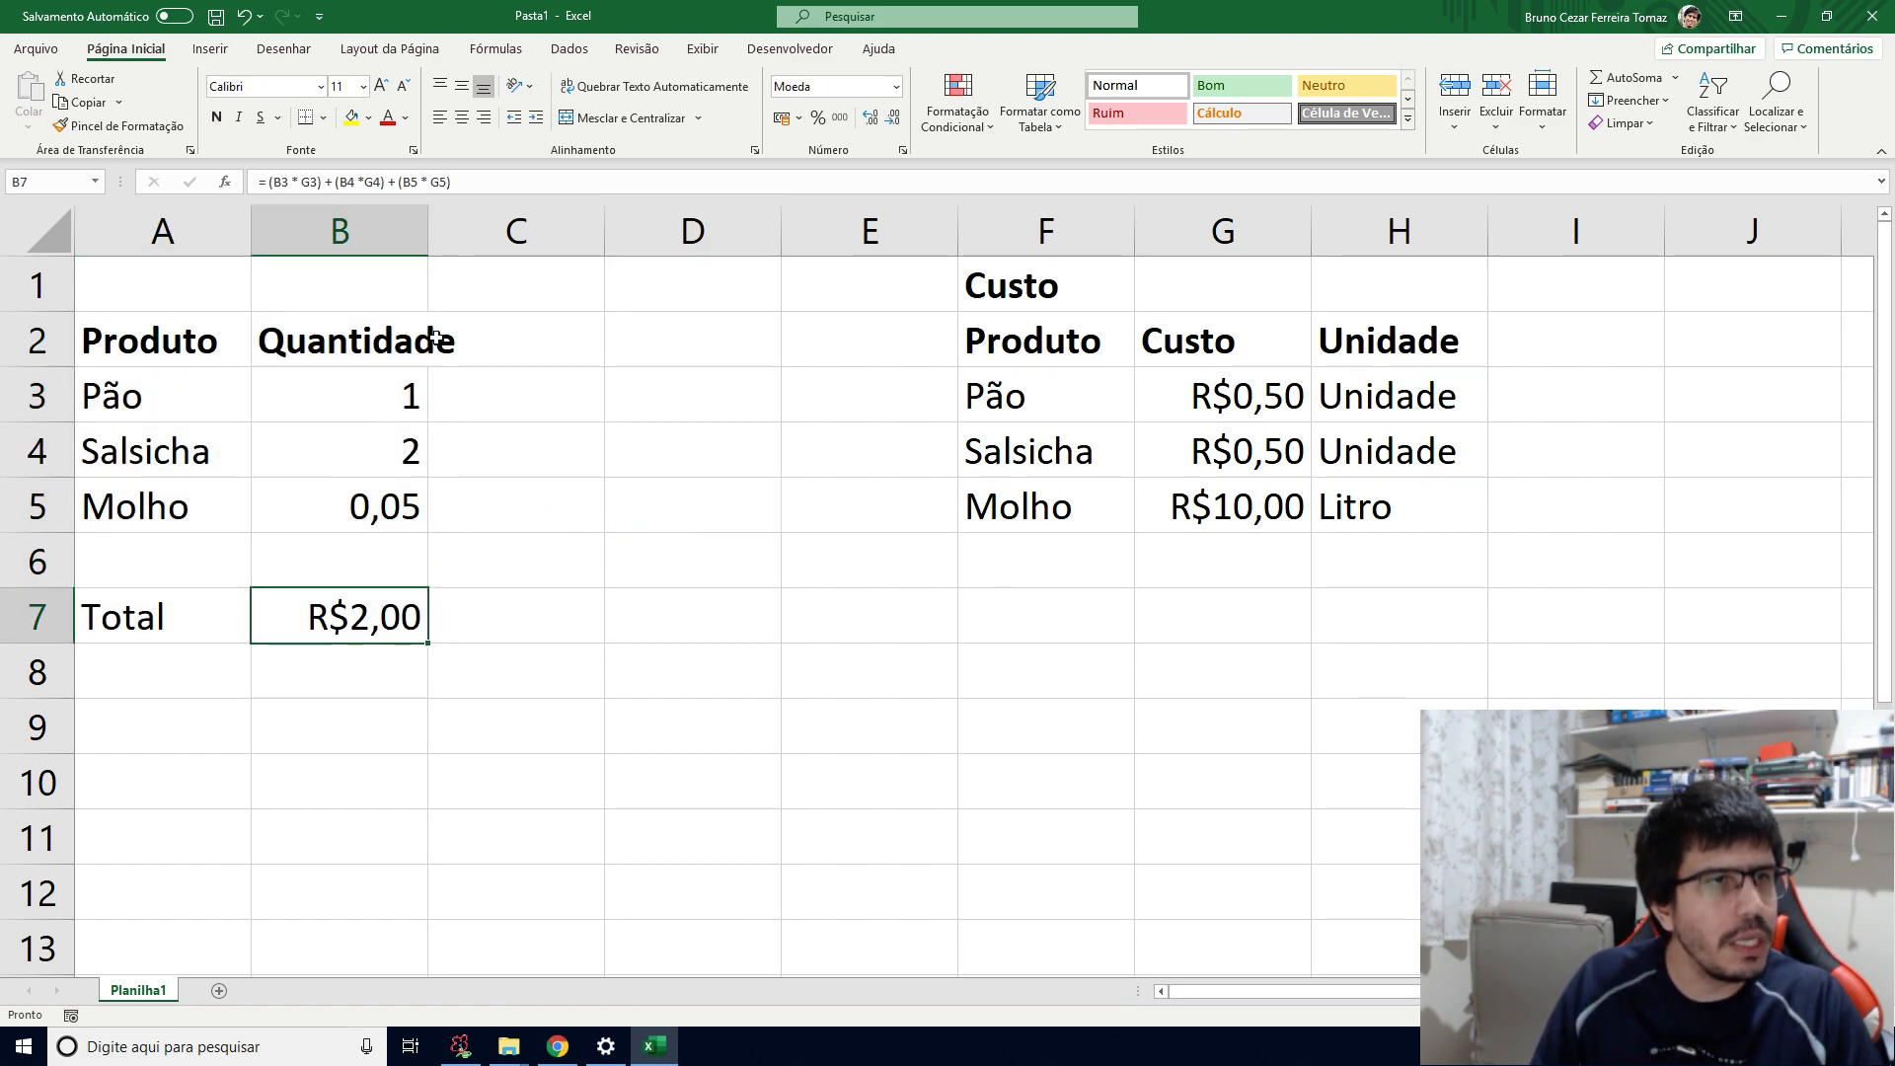
key(F2)
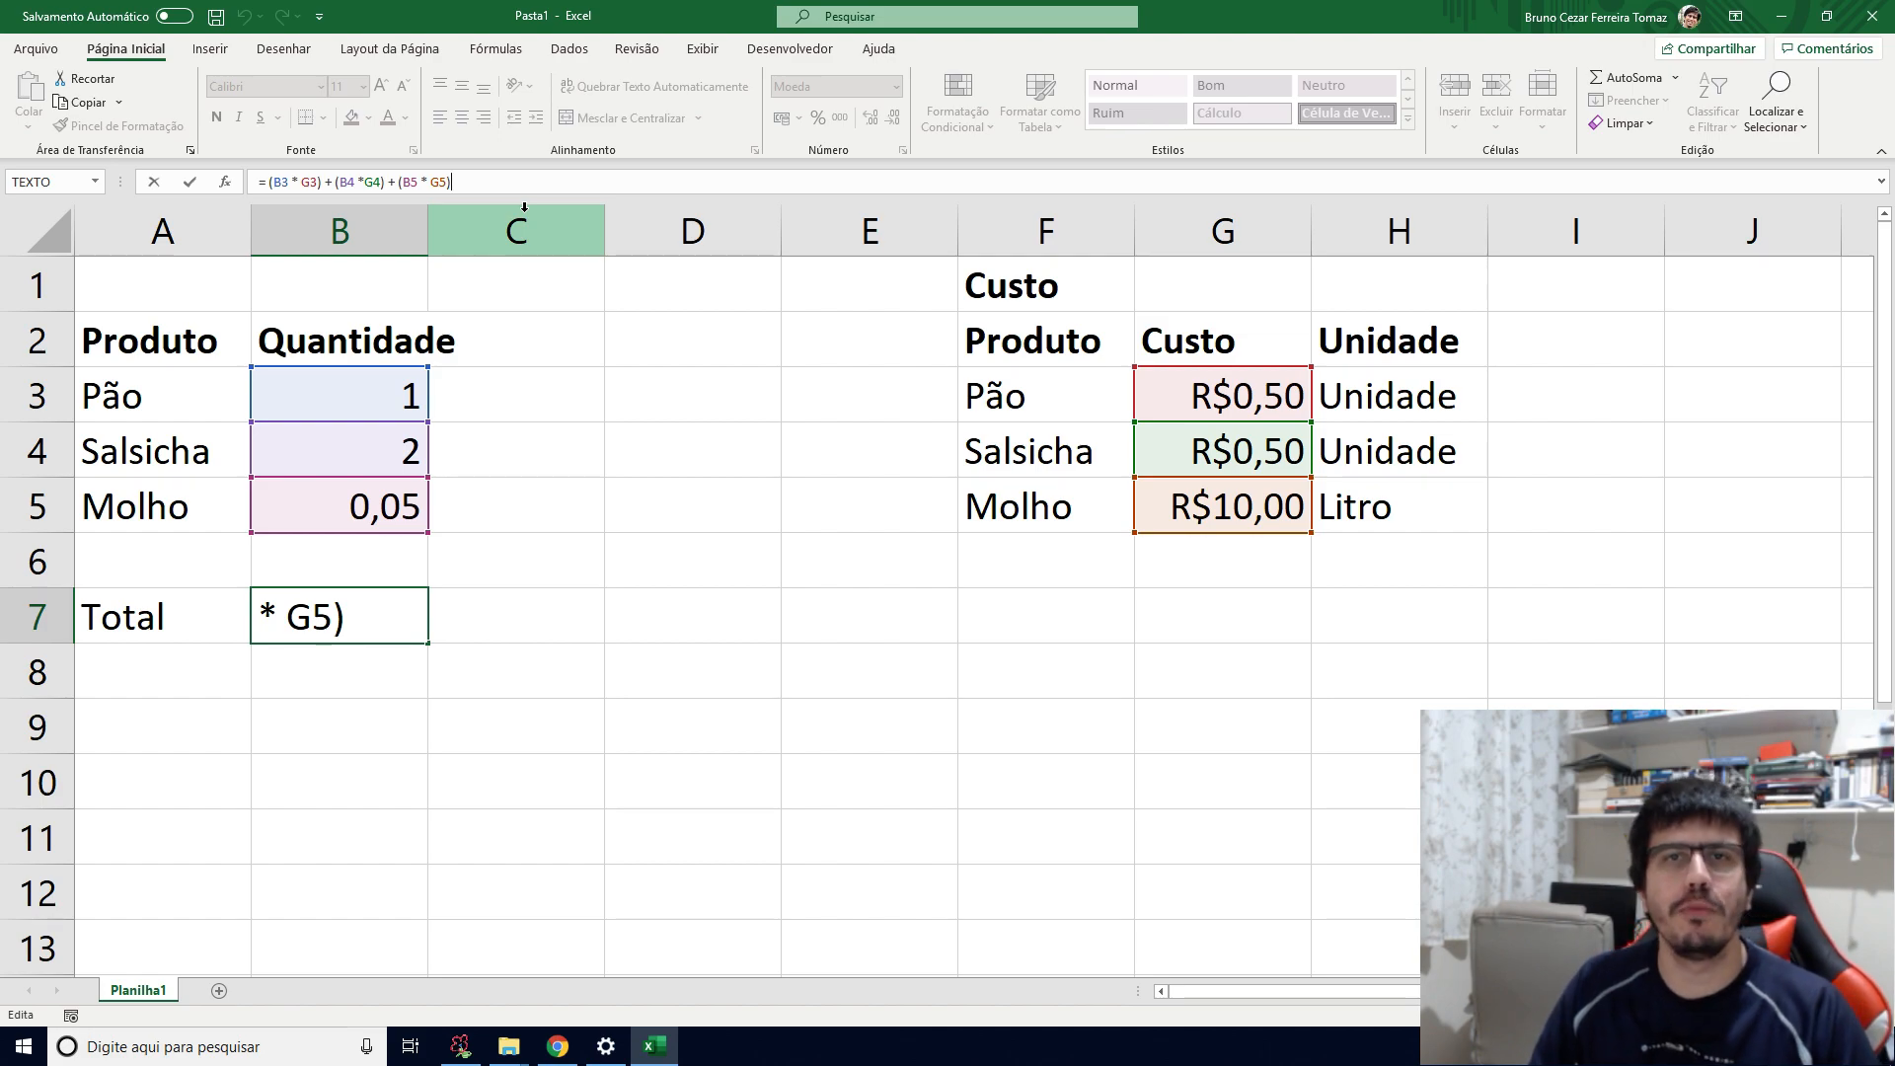
key(Return)
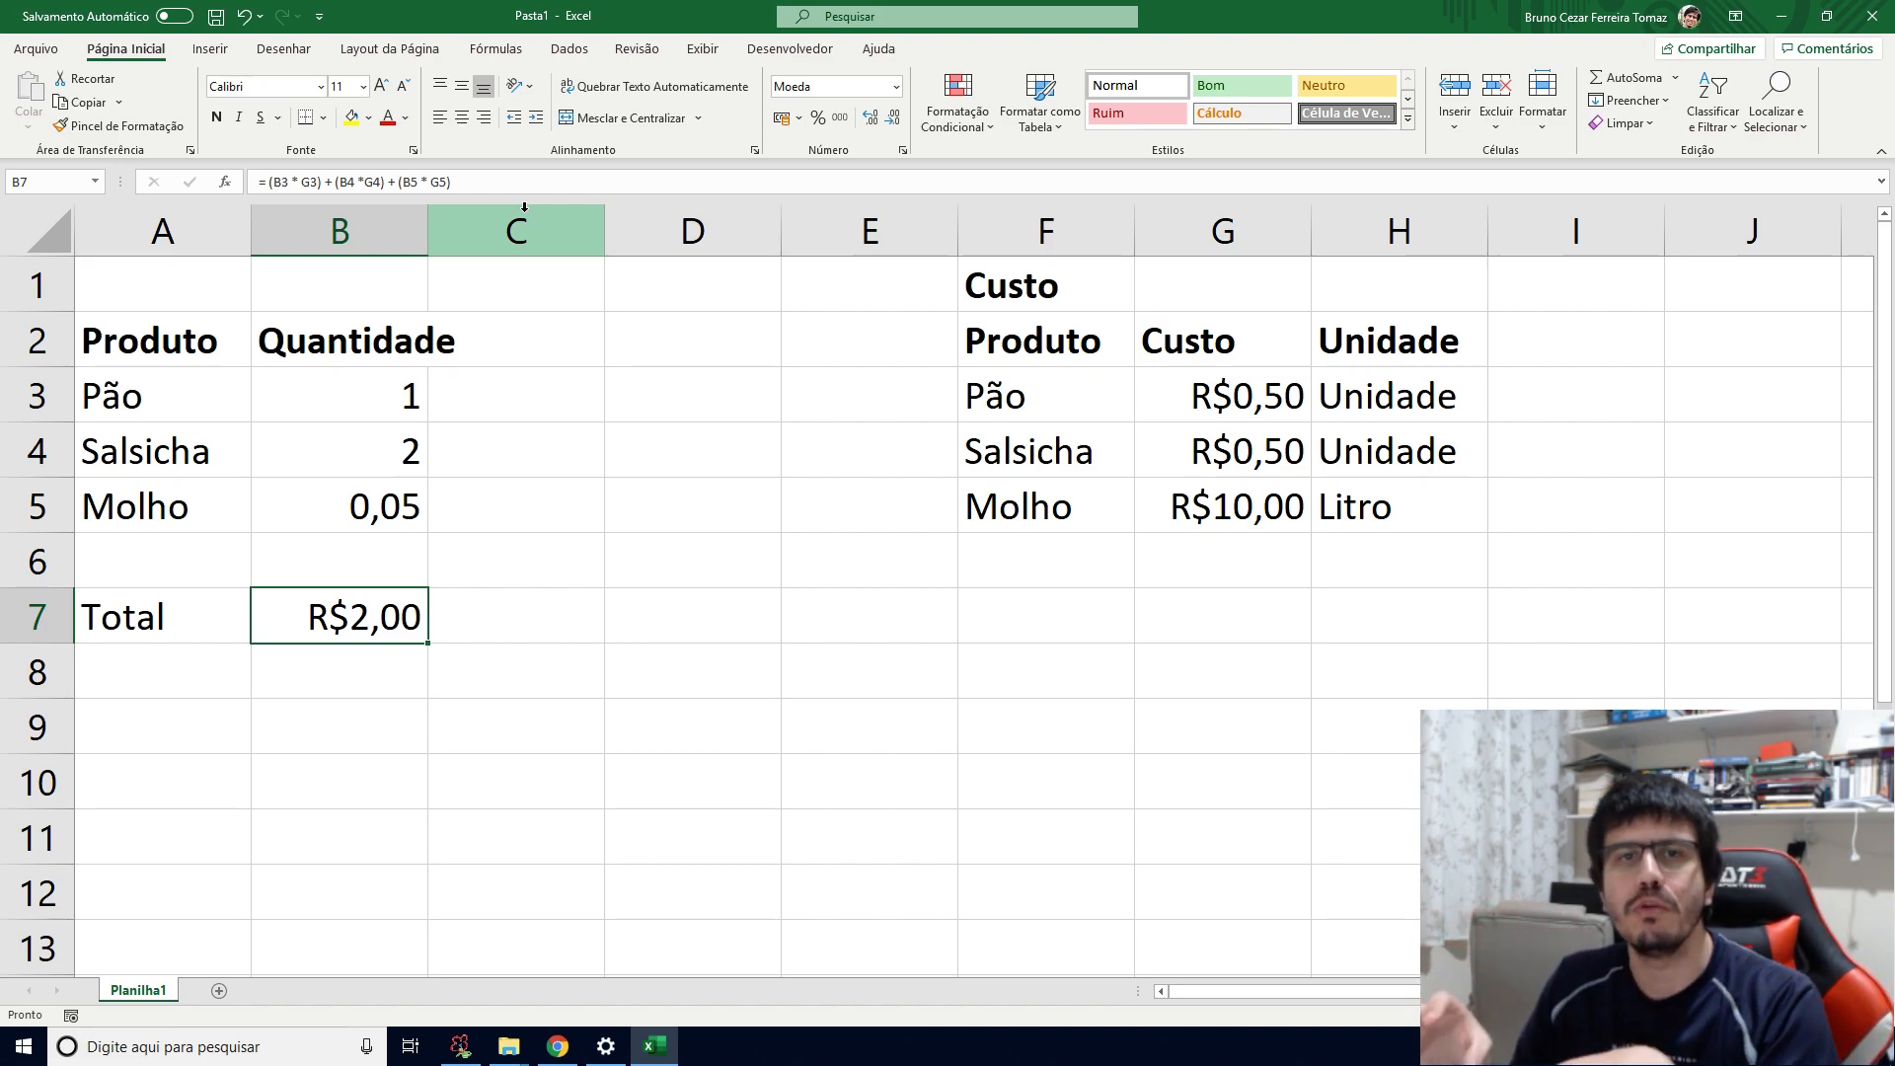
Step: Enter the title "Rot dogui" in cell A1 and make it bold
click(200, 277)
text(Rot dogui)
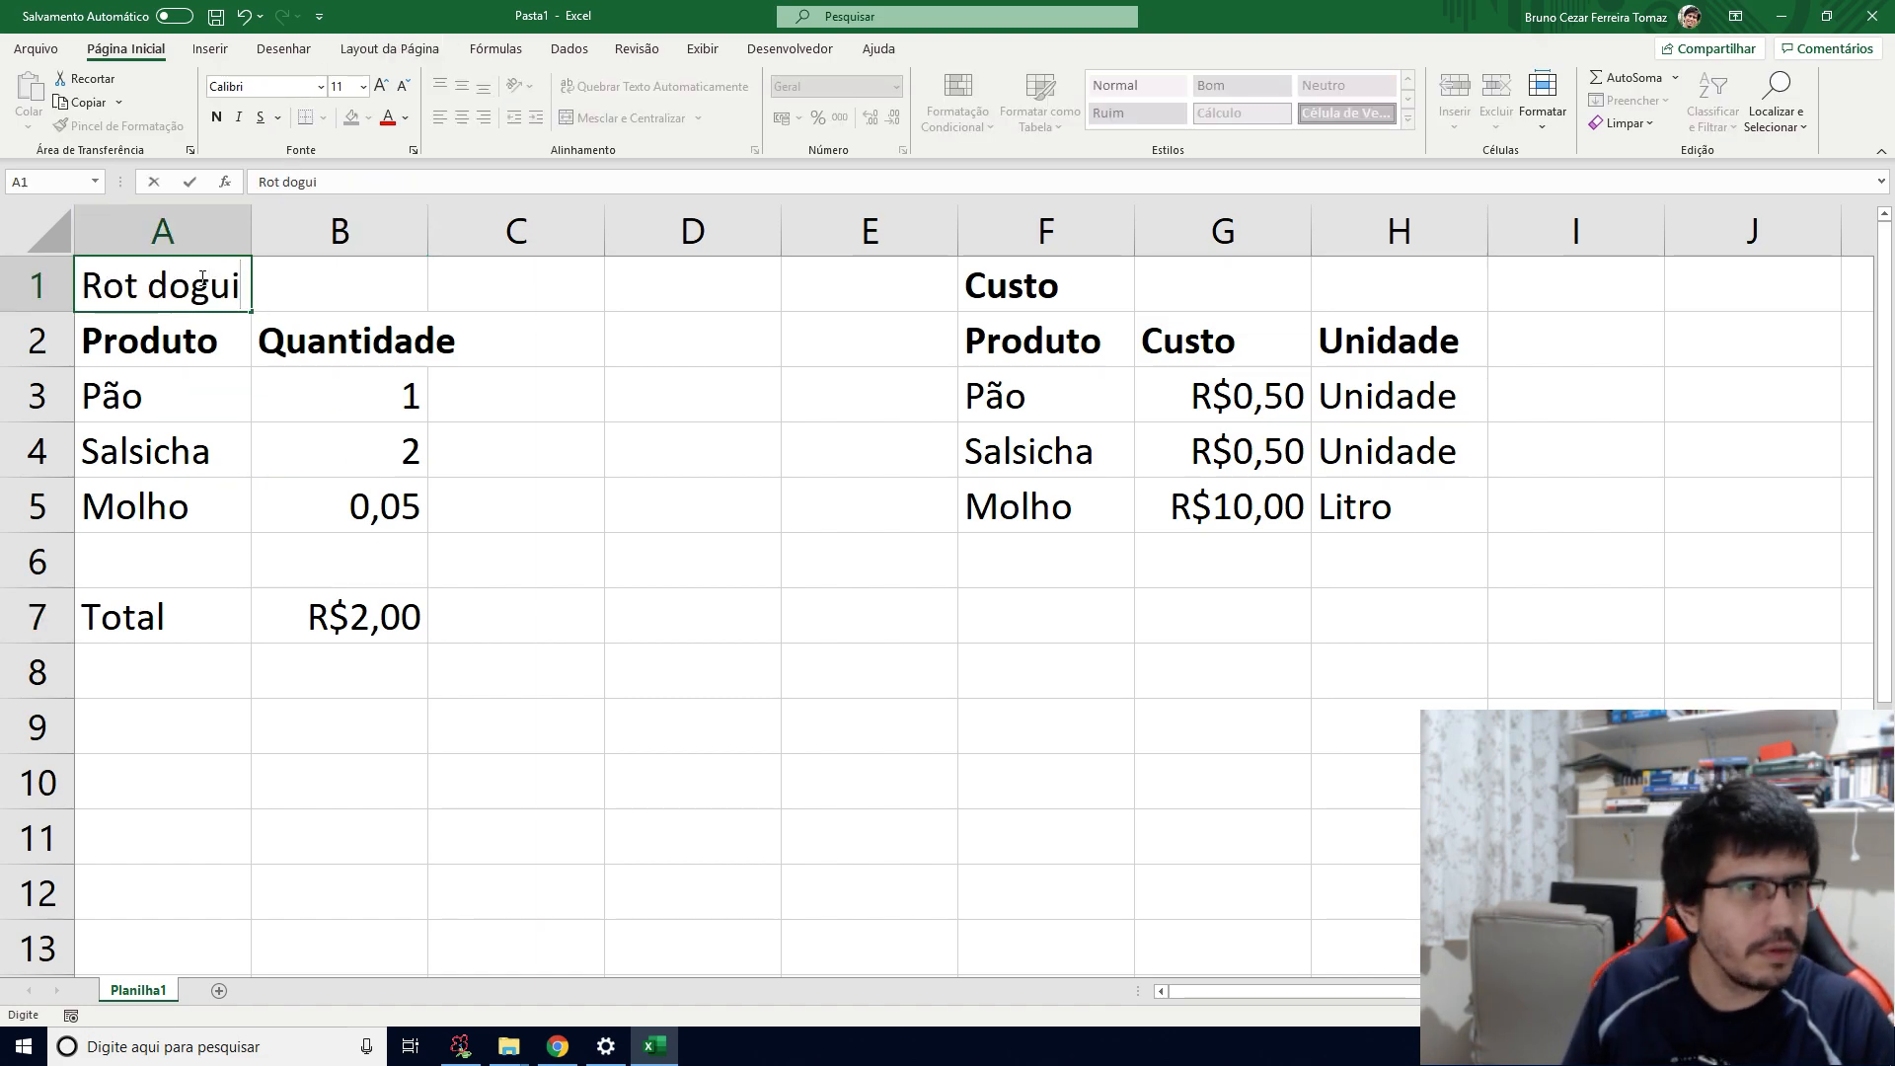
key(Return)
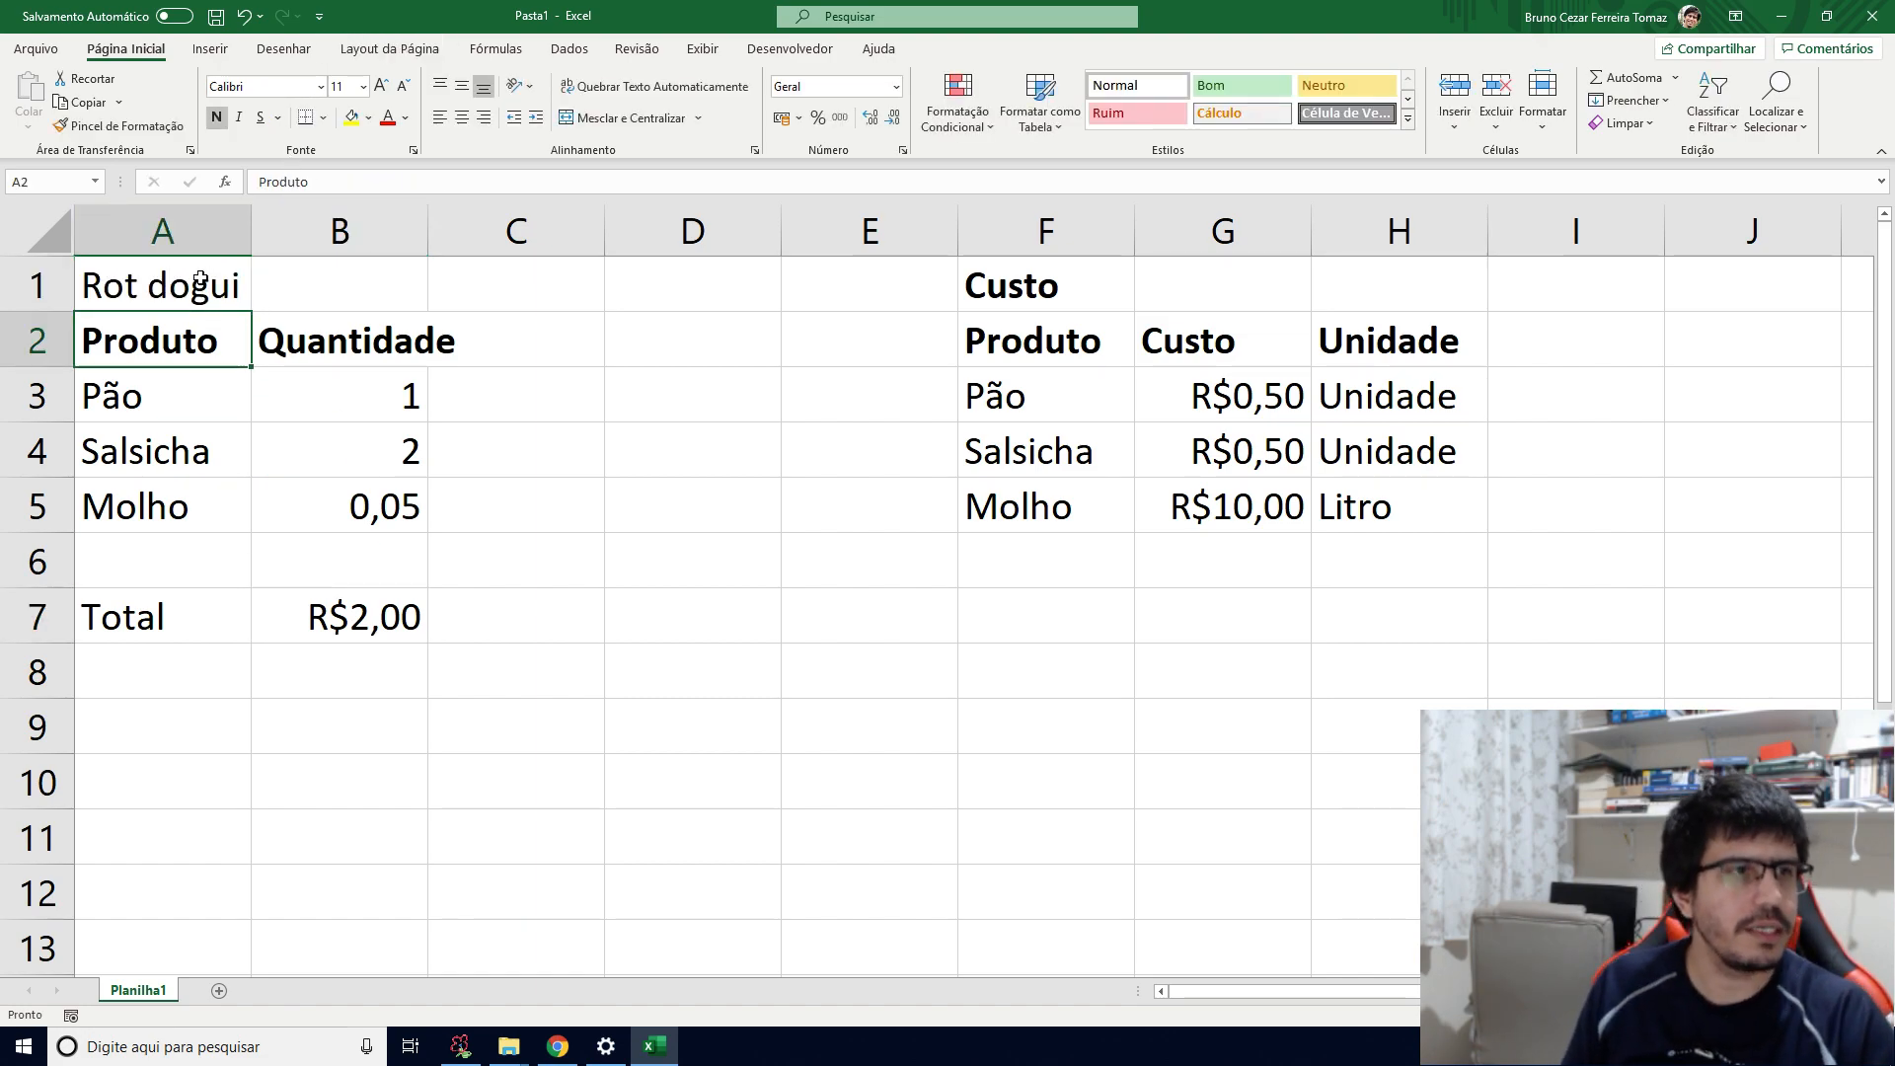
click(200, 278)
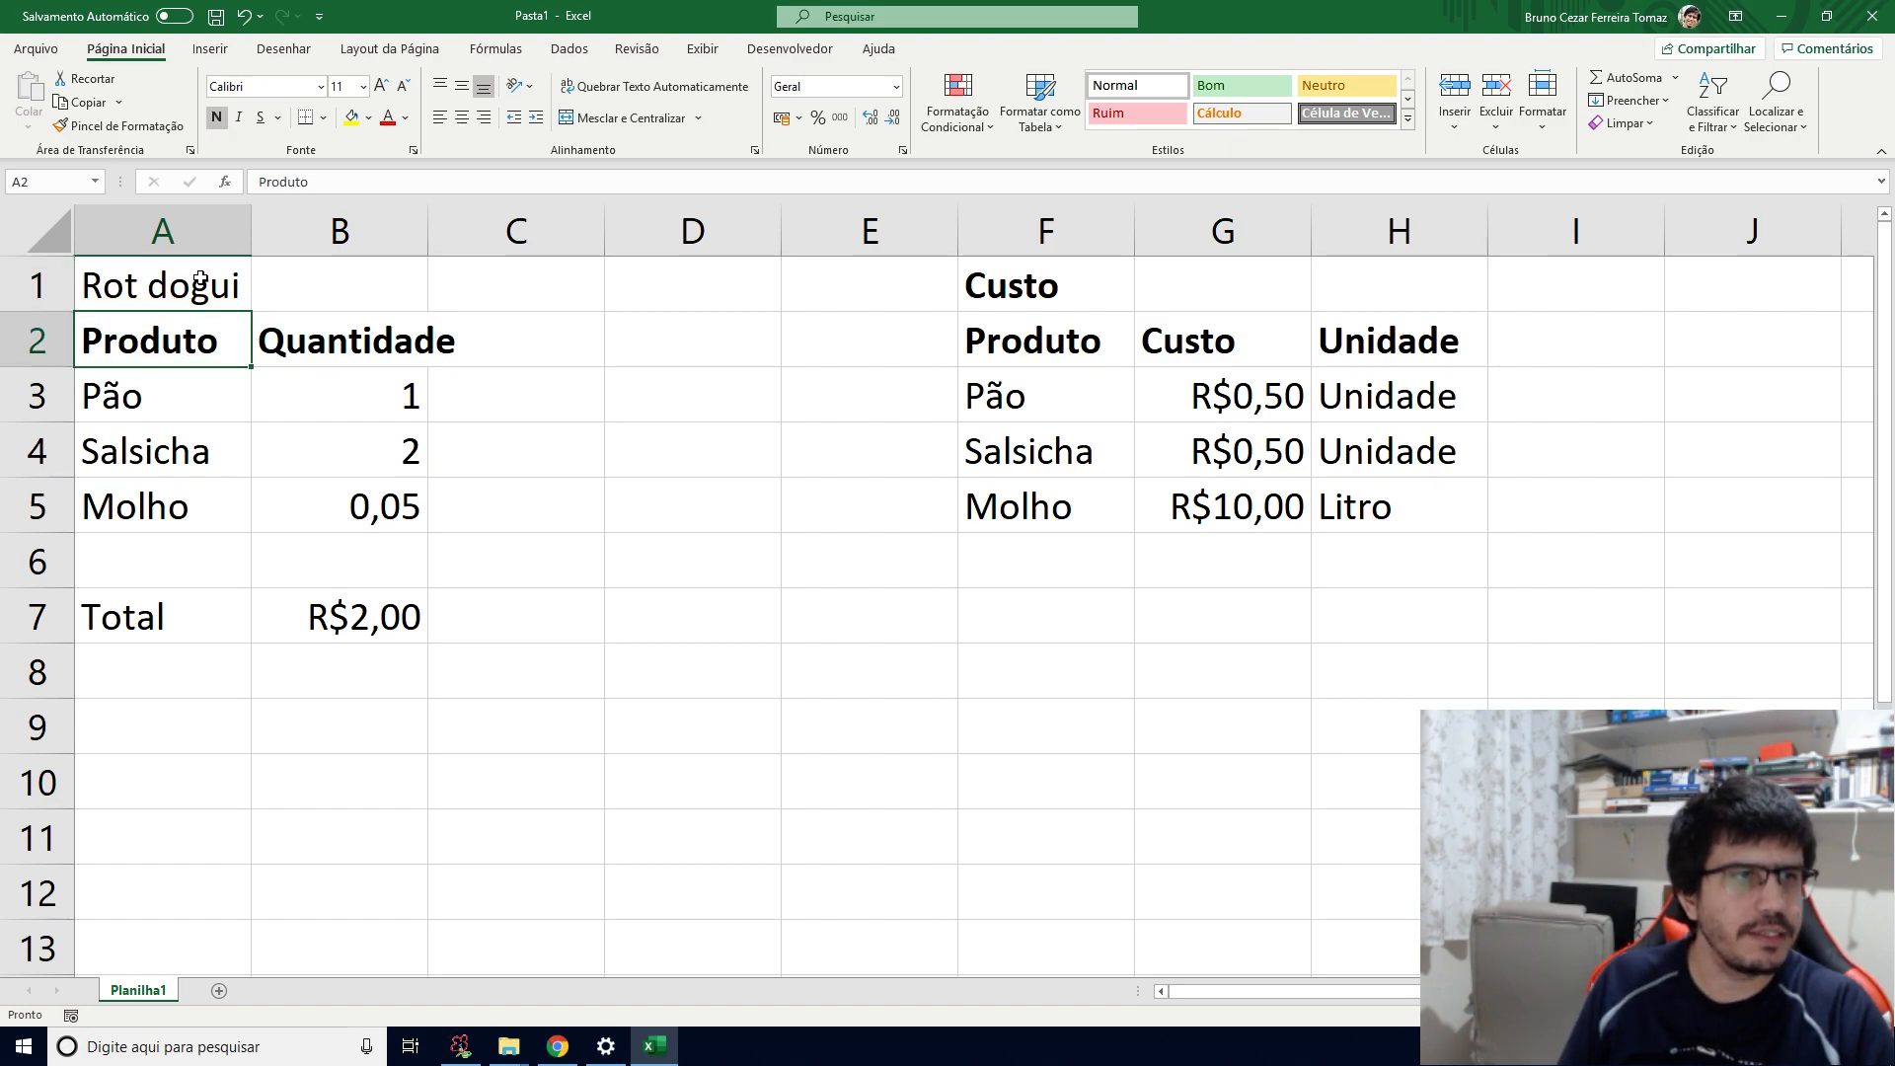
key(ctrl+n)
Step: Examine the ingredient rows of the Rot dogui table and the cells referenced by the Total formula in B7
key(Down)
key(Down)
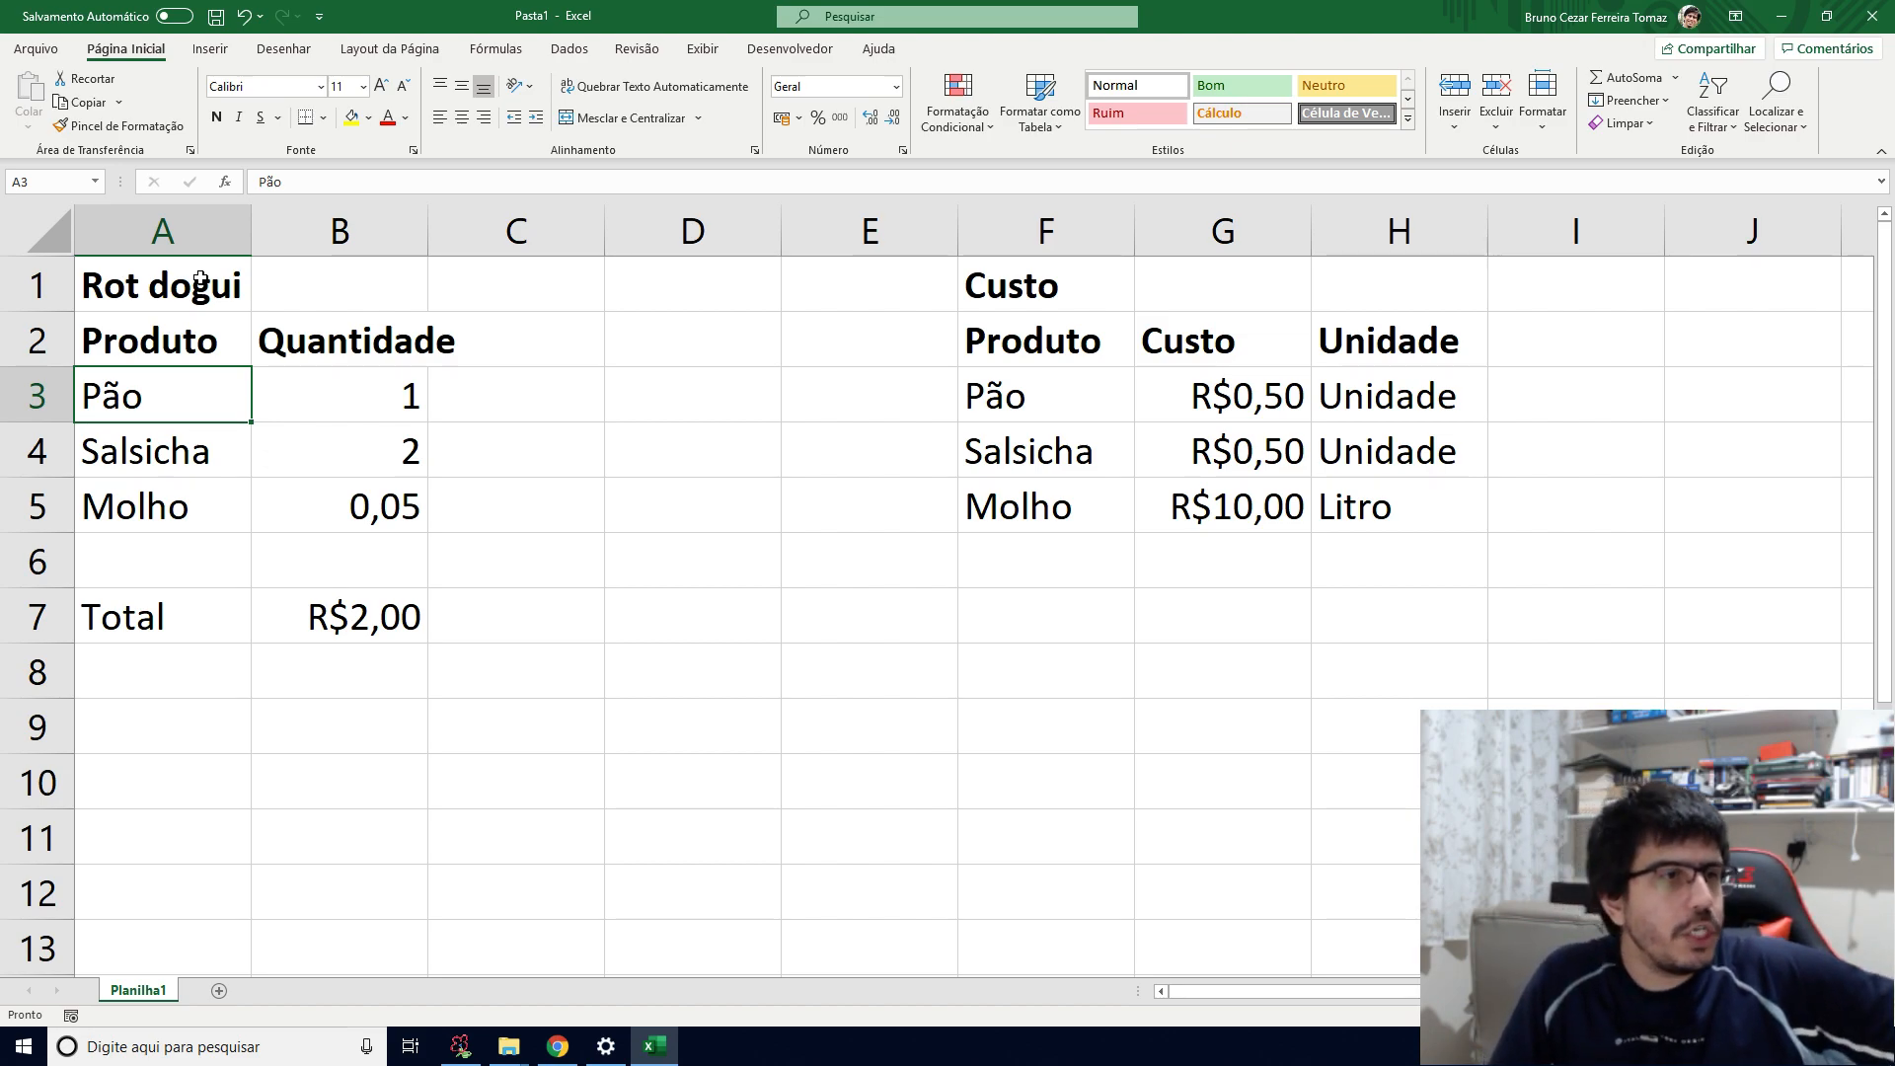
key(Down)
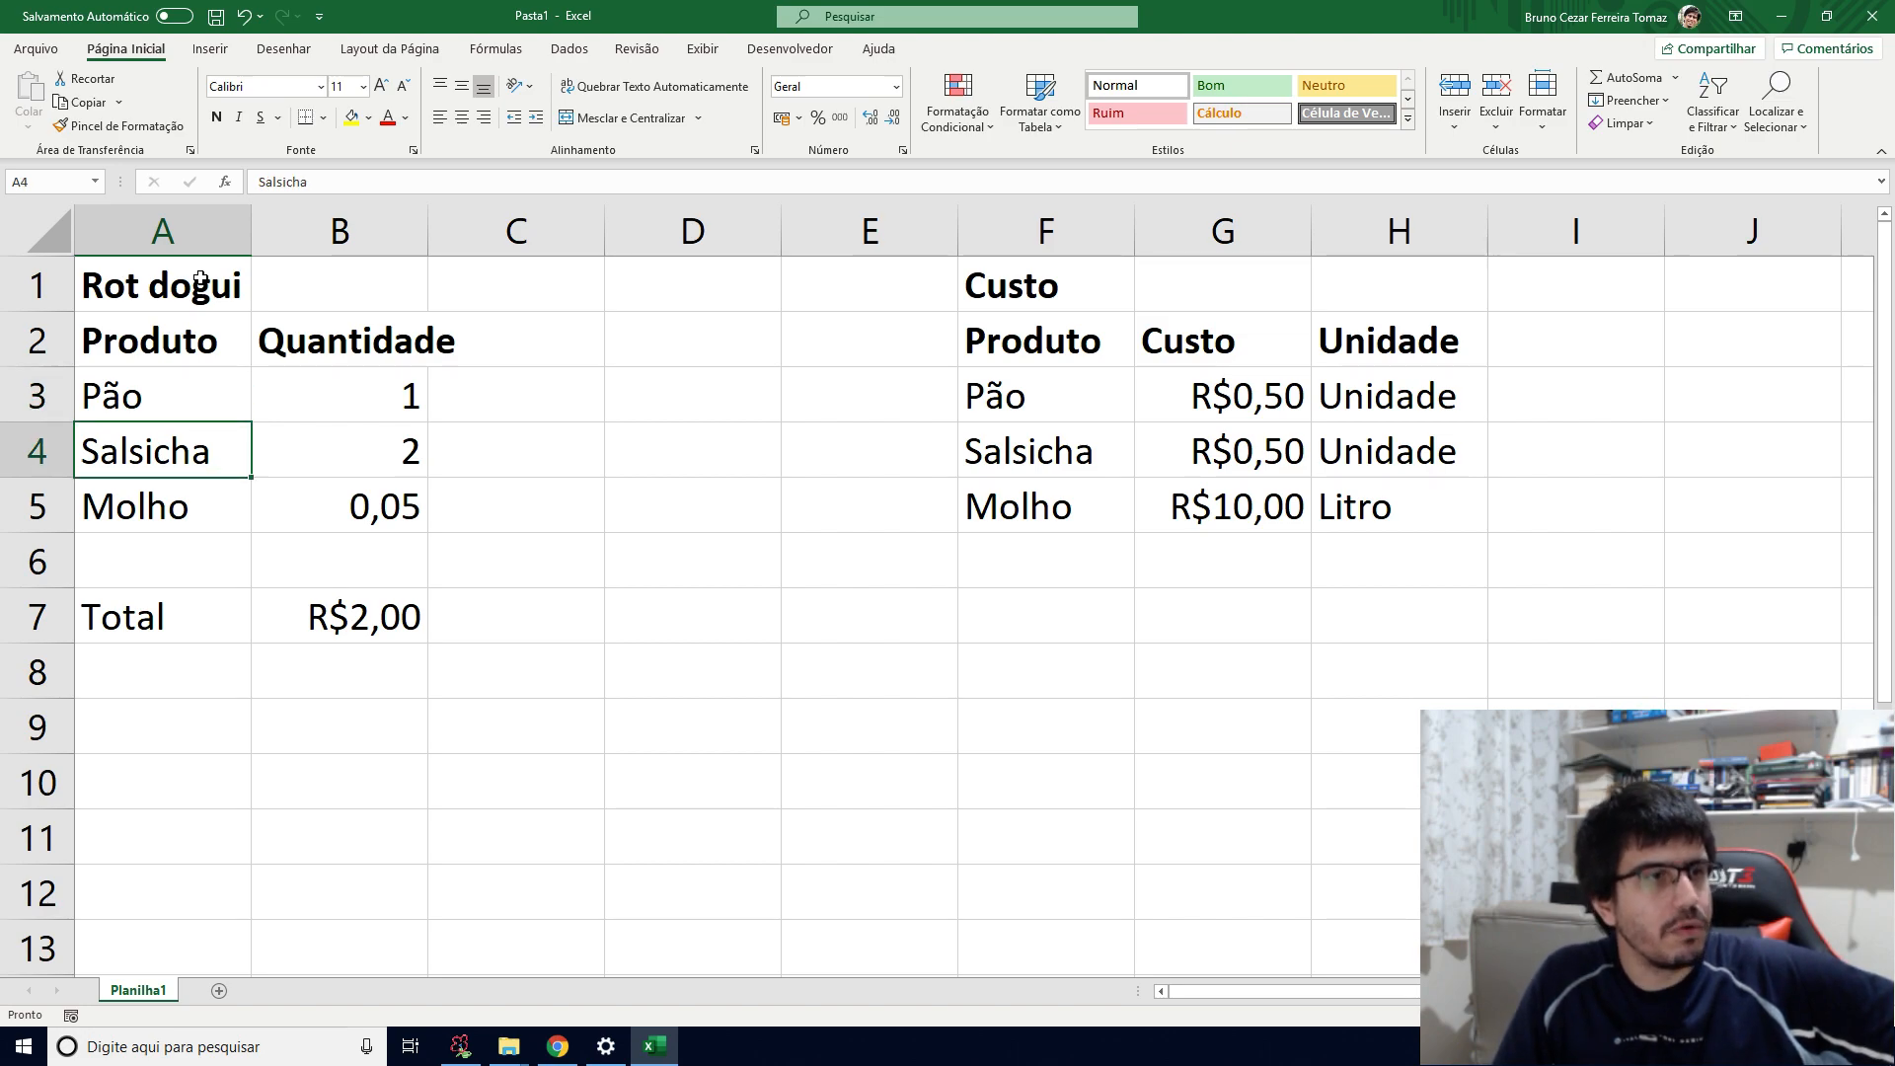
key(Right)
key(Down)
key(Left)
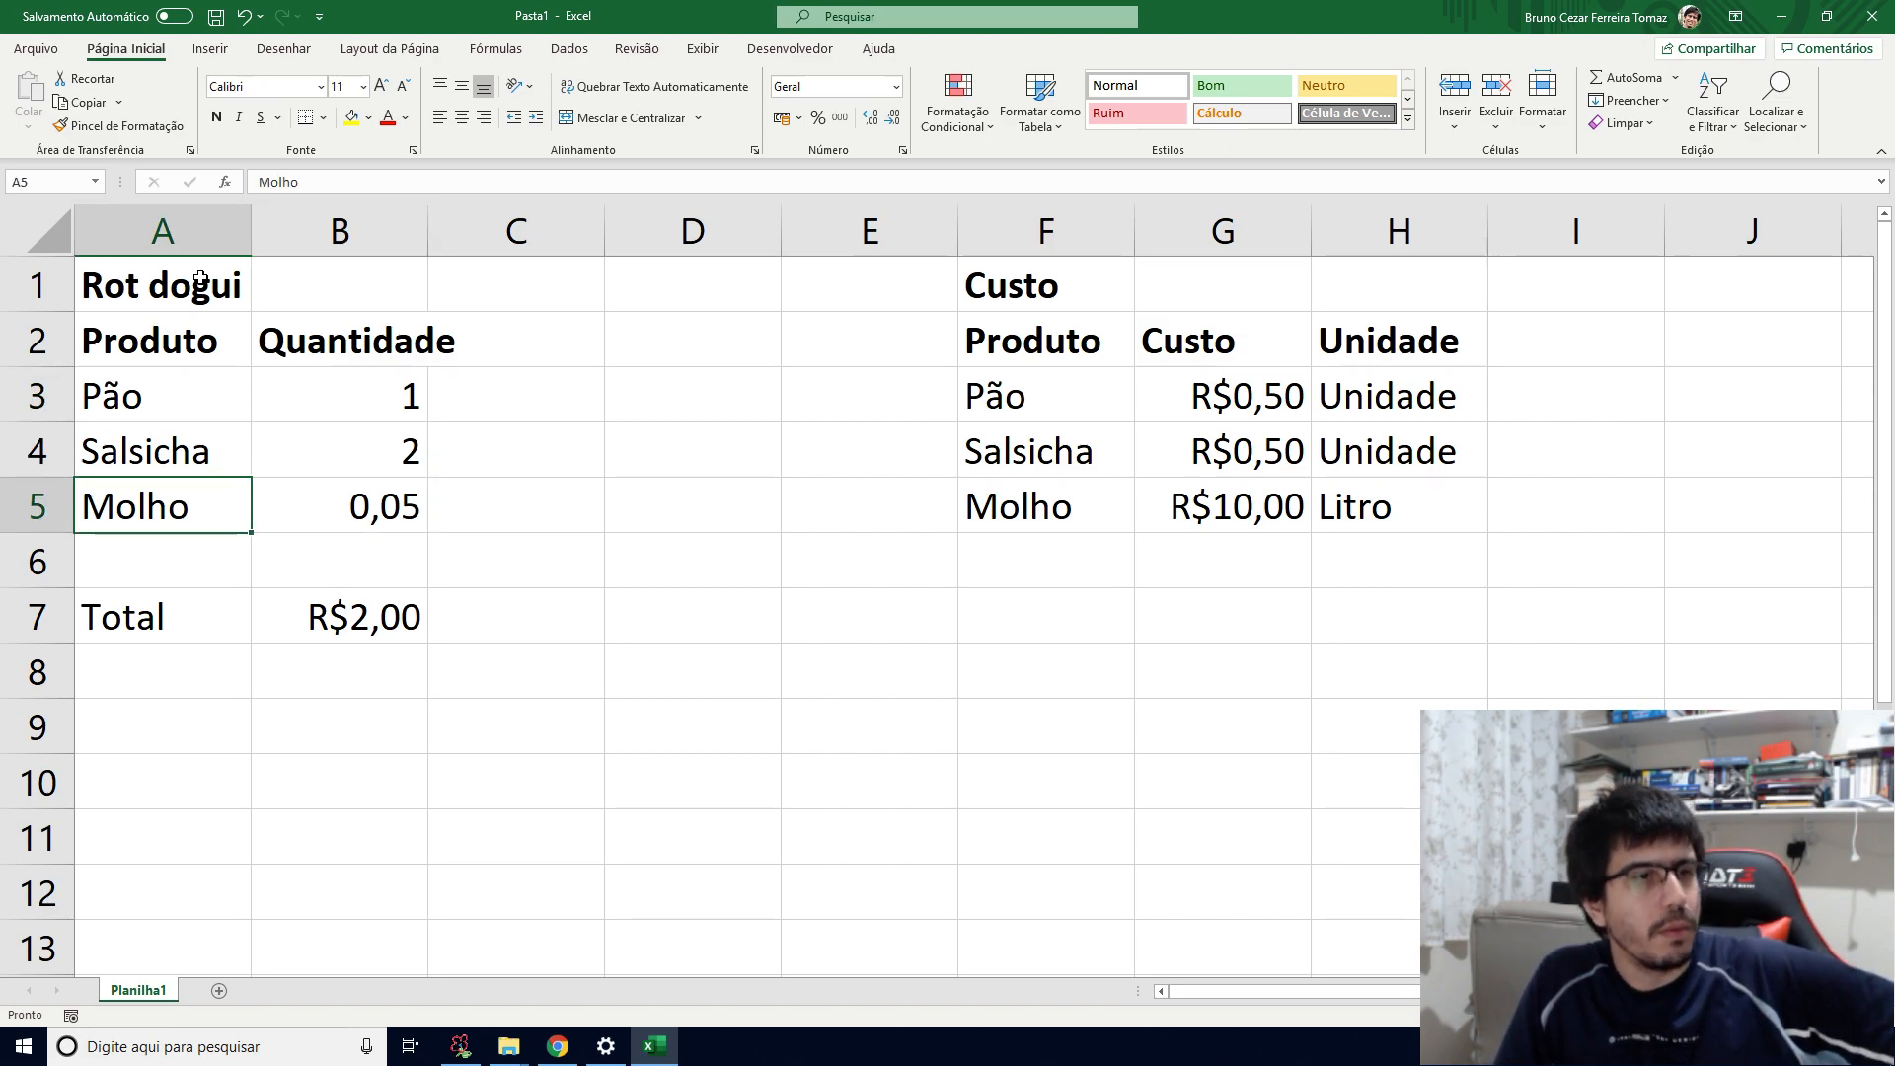
key(Down)
key(Down)
key(Right)
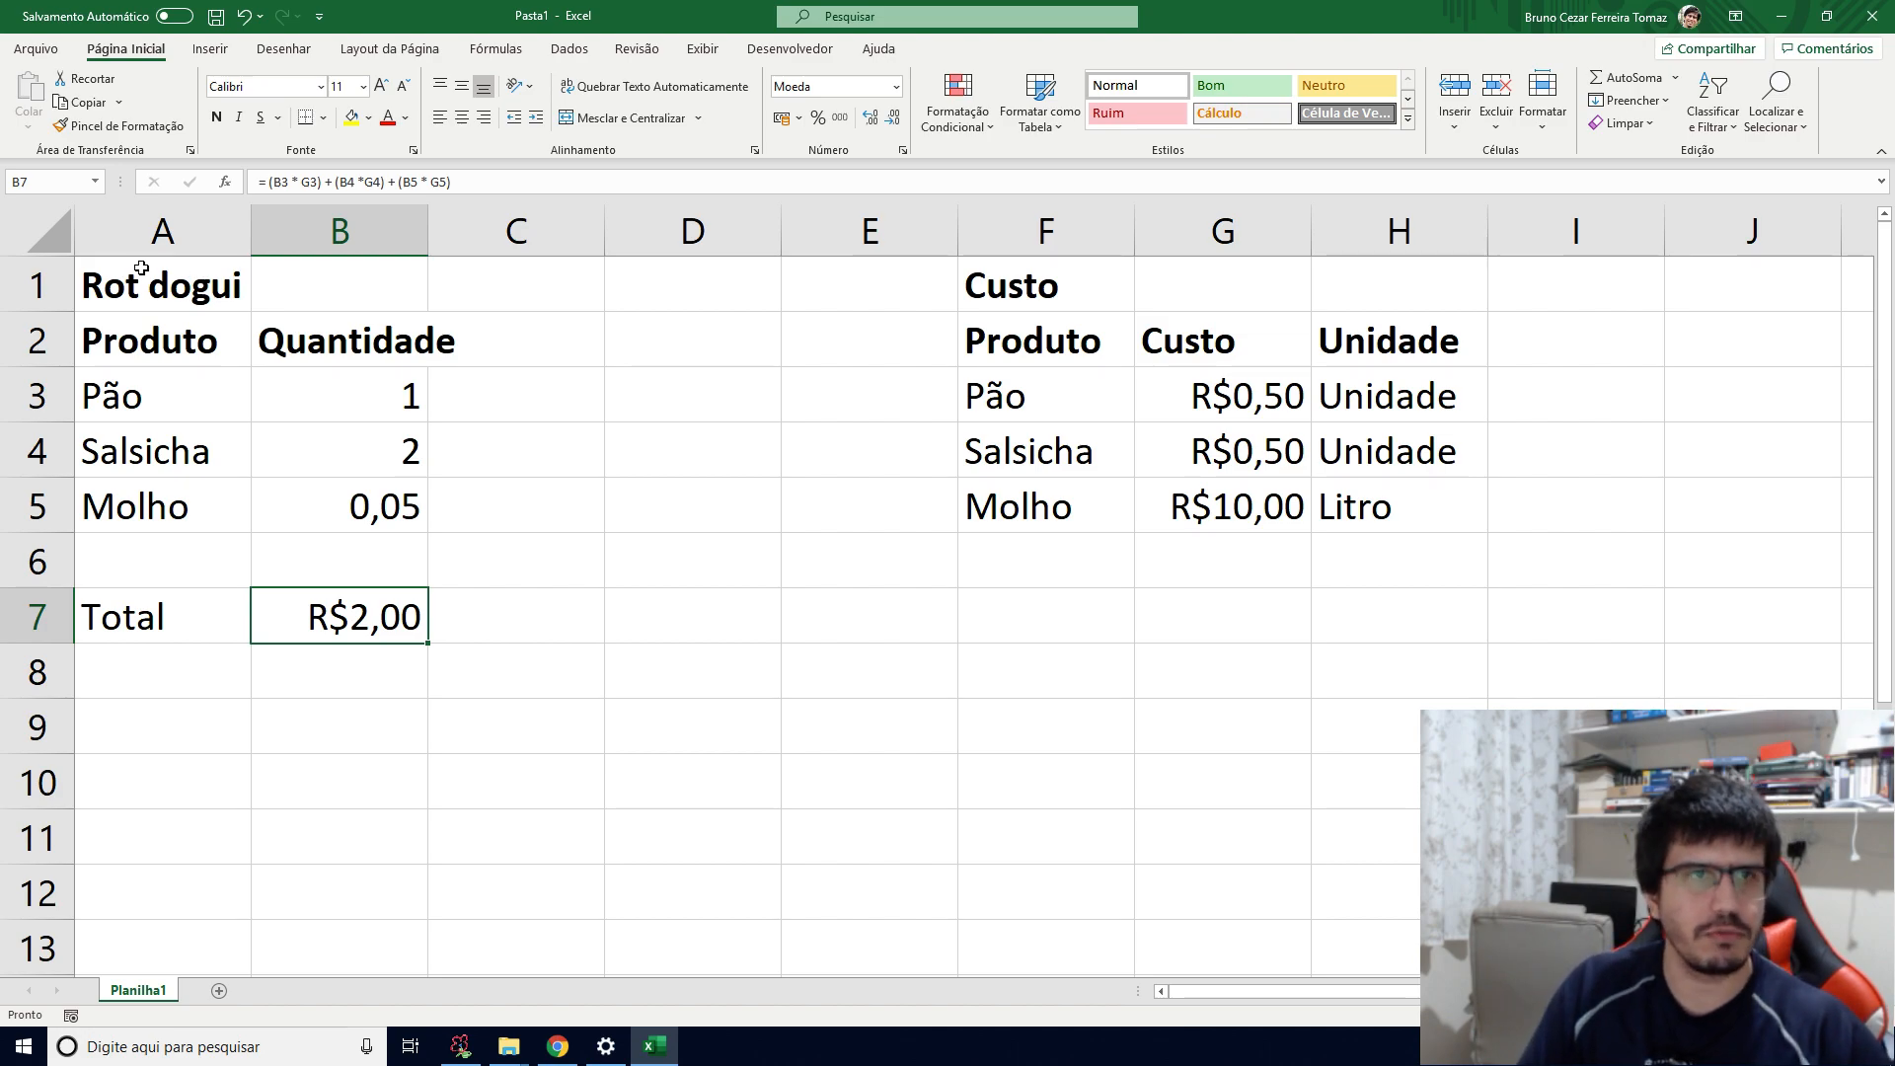
click(492, 181)
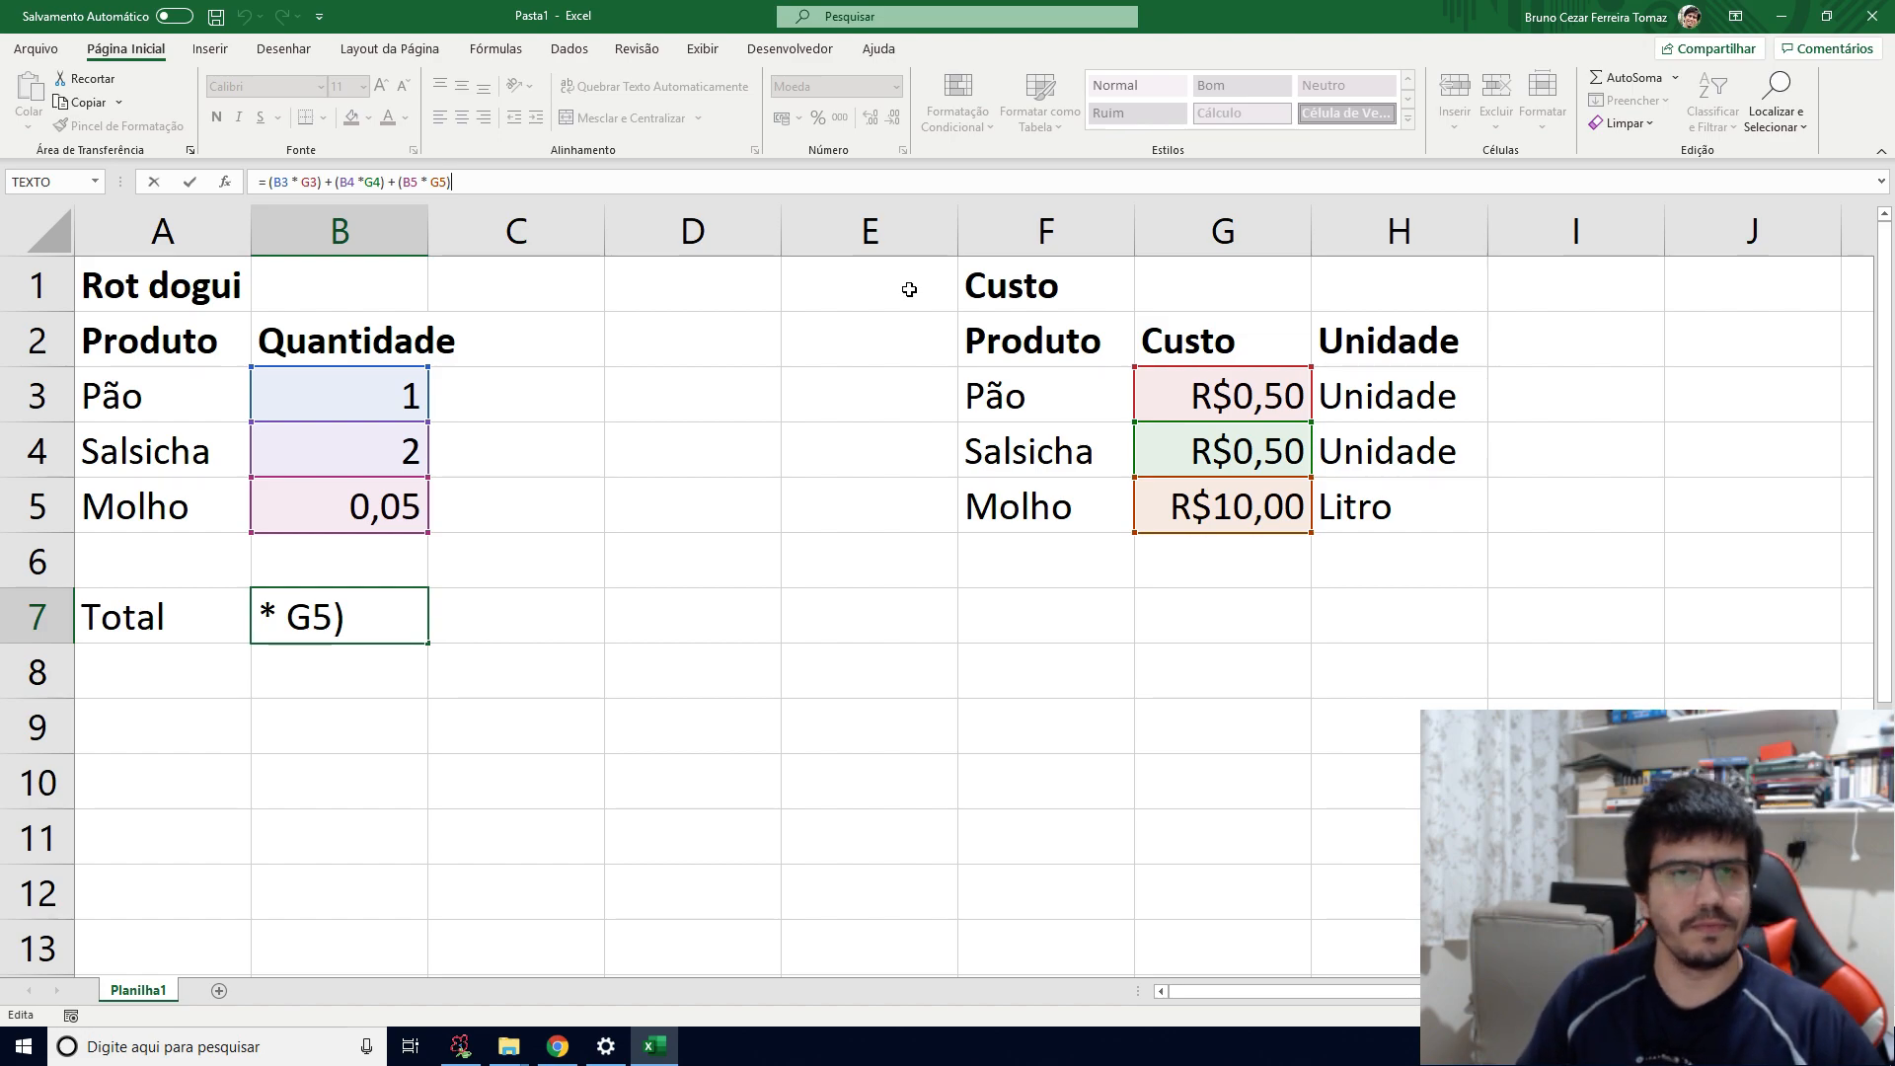
click(767, 592)
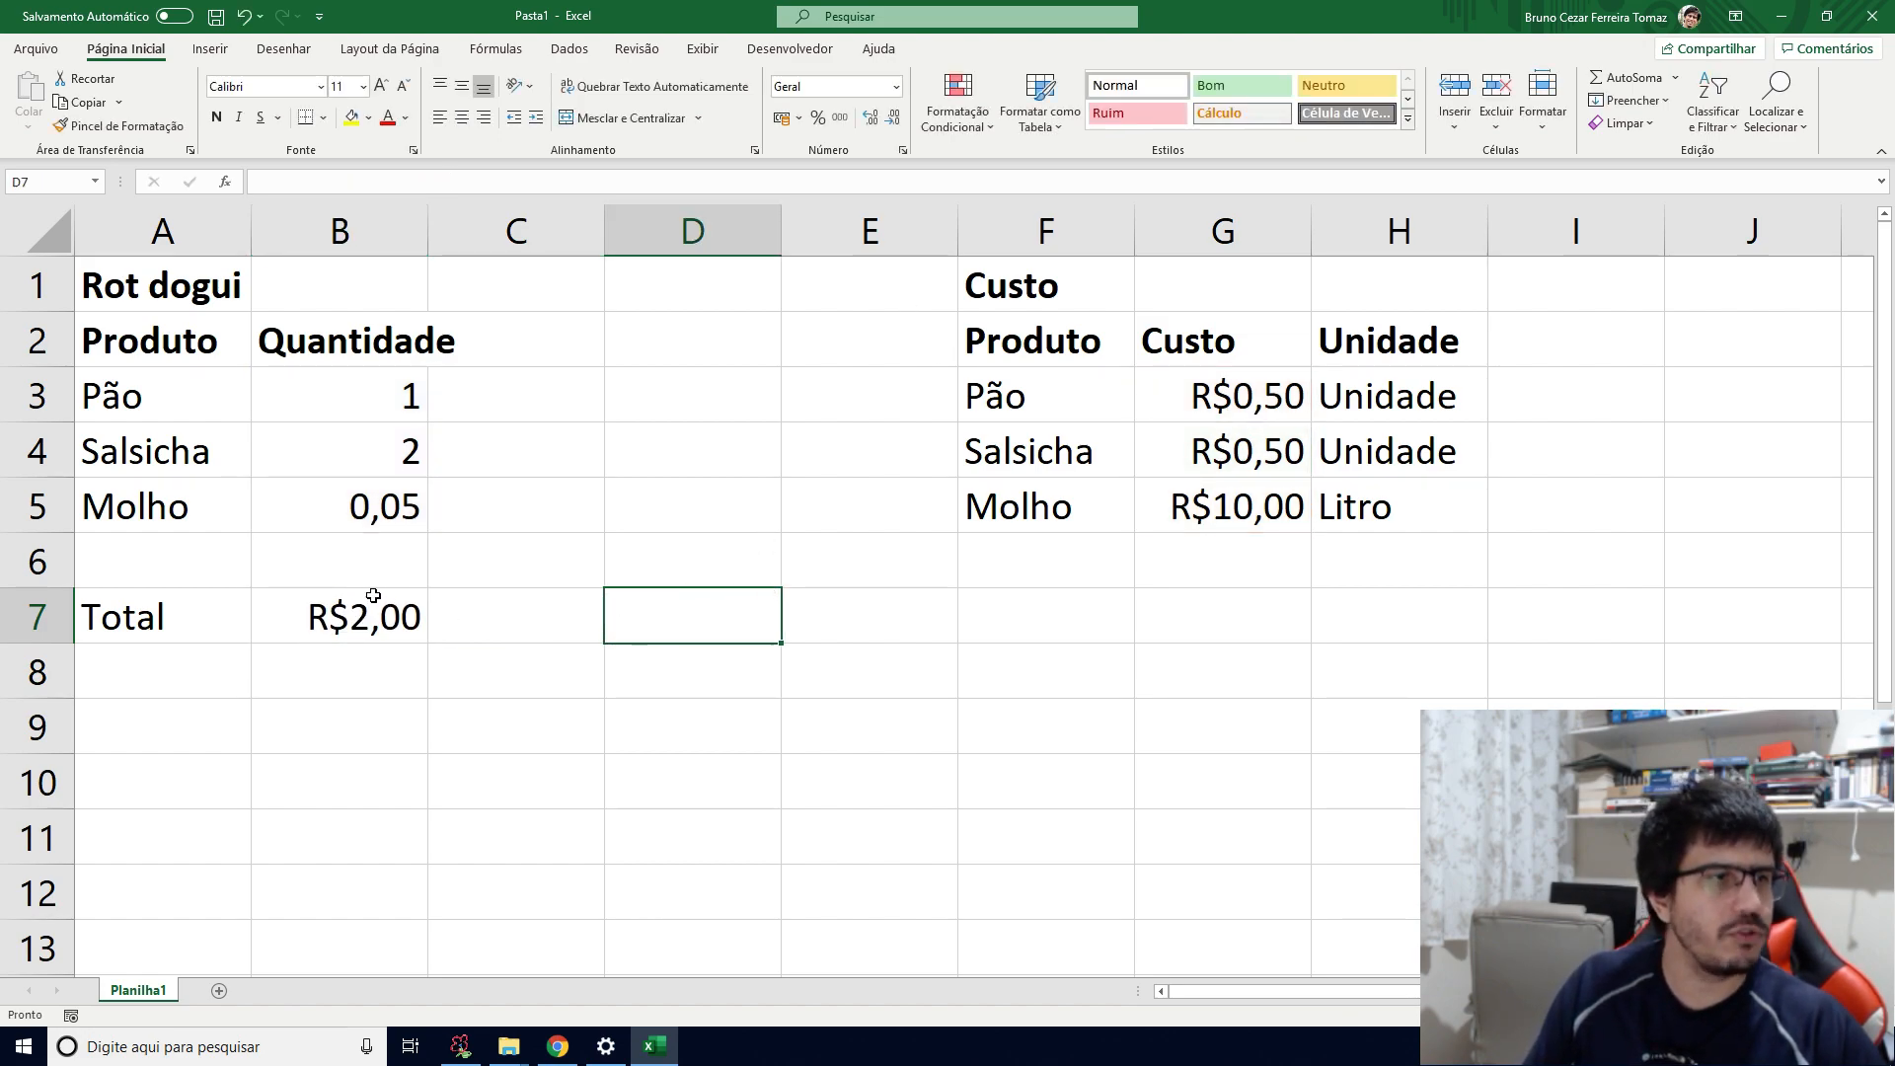
Step: Insert a new row at row 6 above the Total and enter "Batata palha" as the product in A6
right_click(44, 567)
click(227, 718)
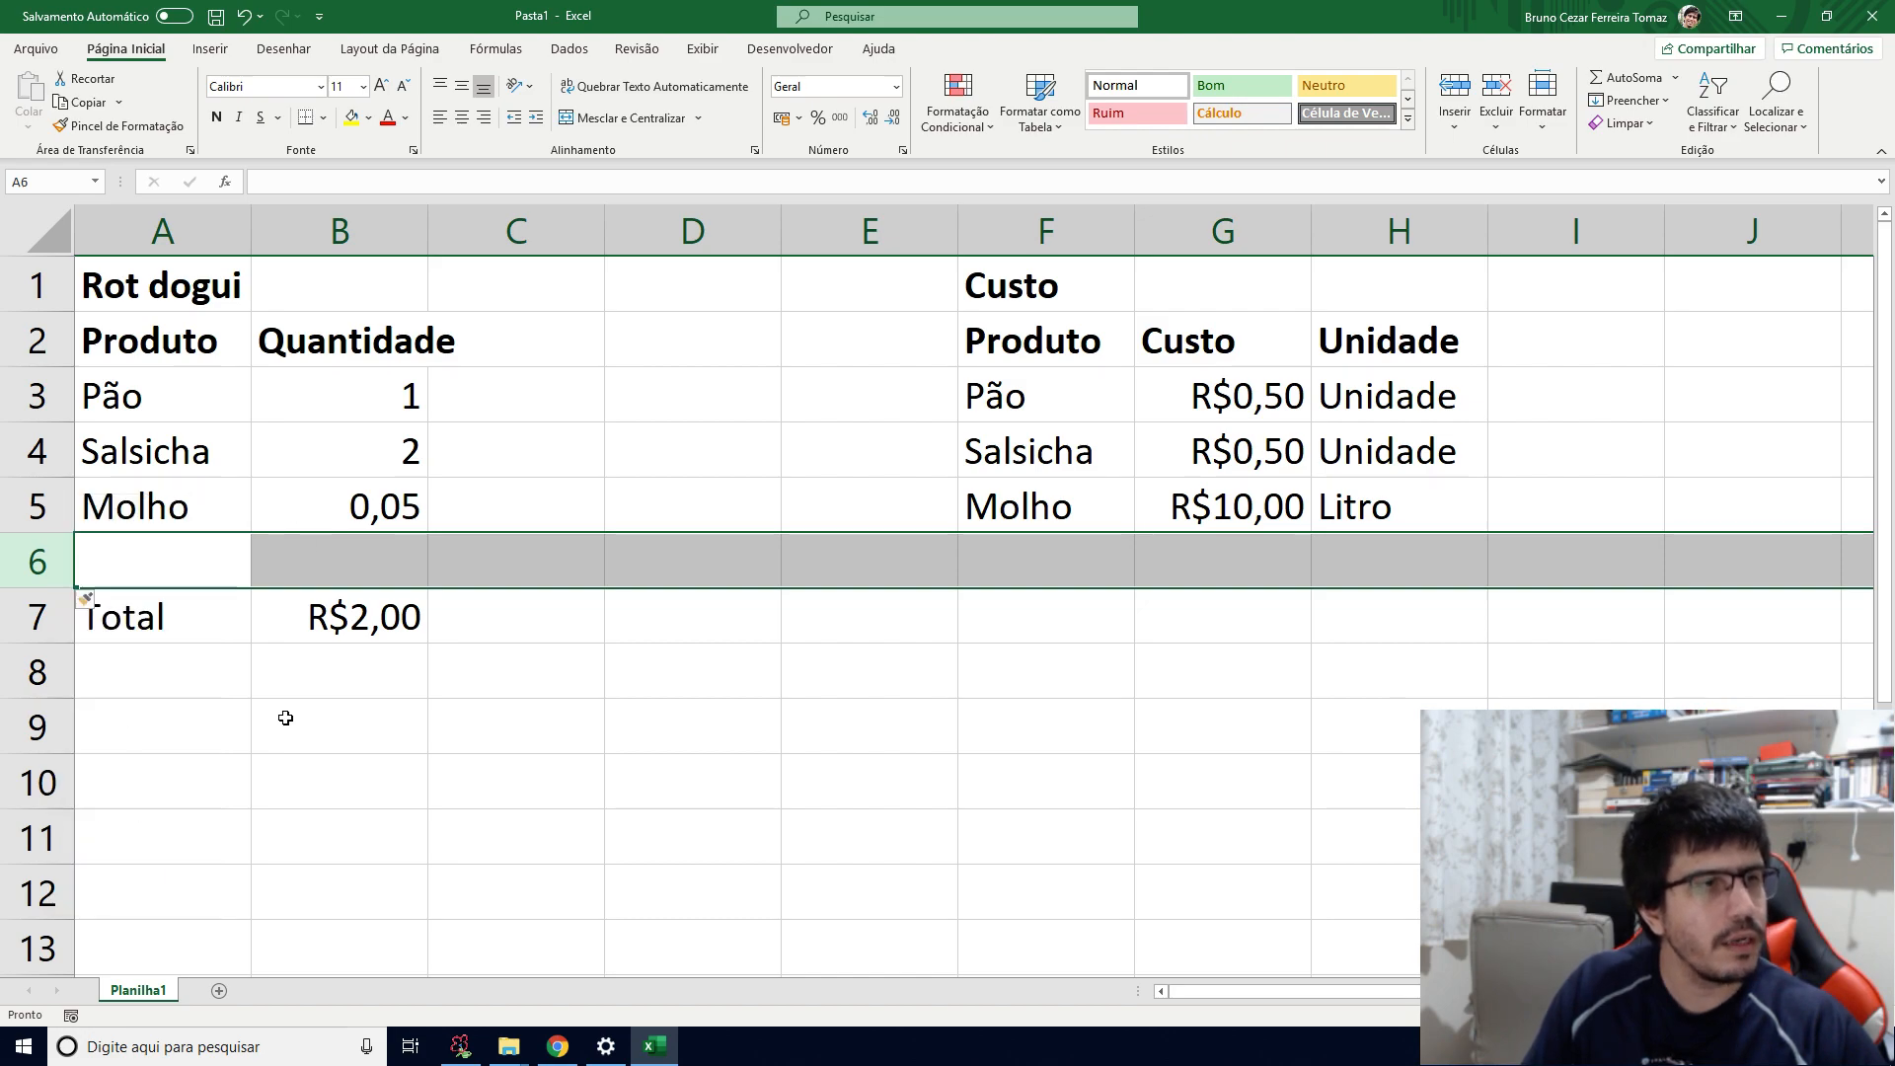
click(697, 665)
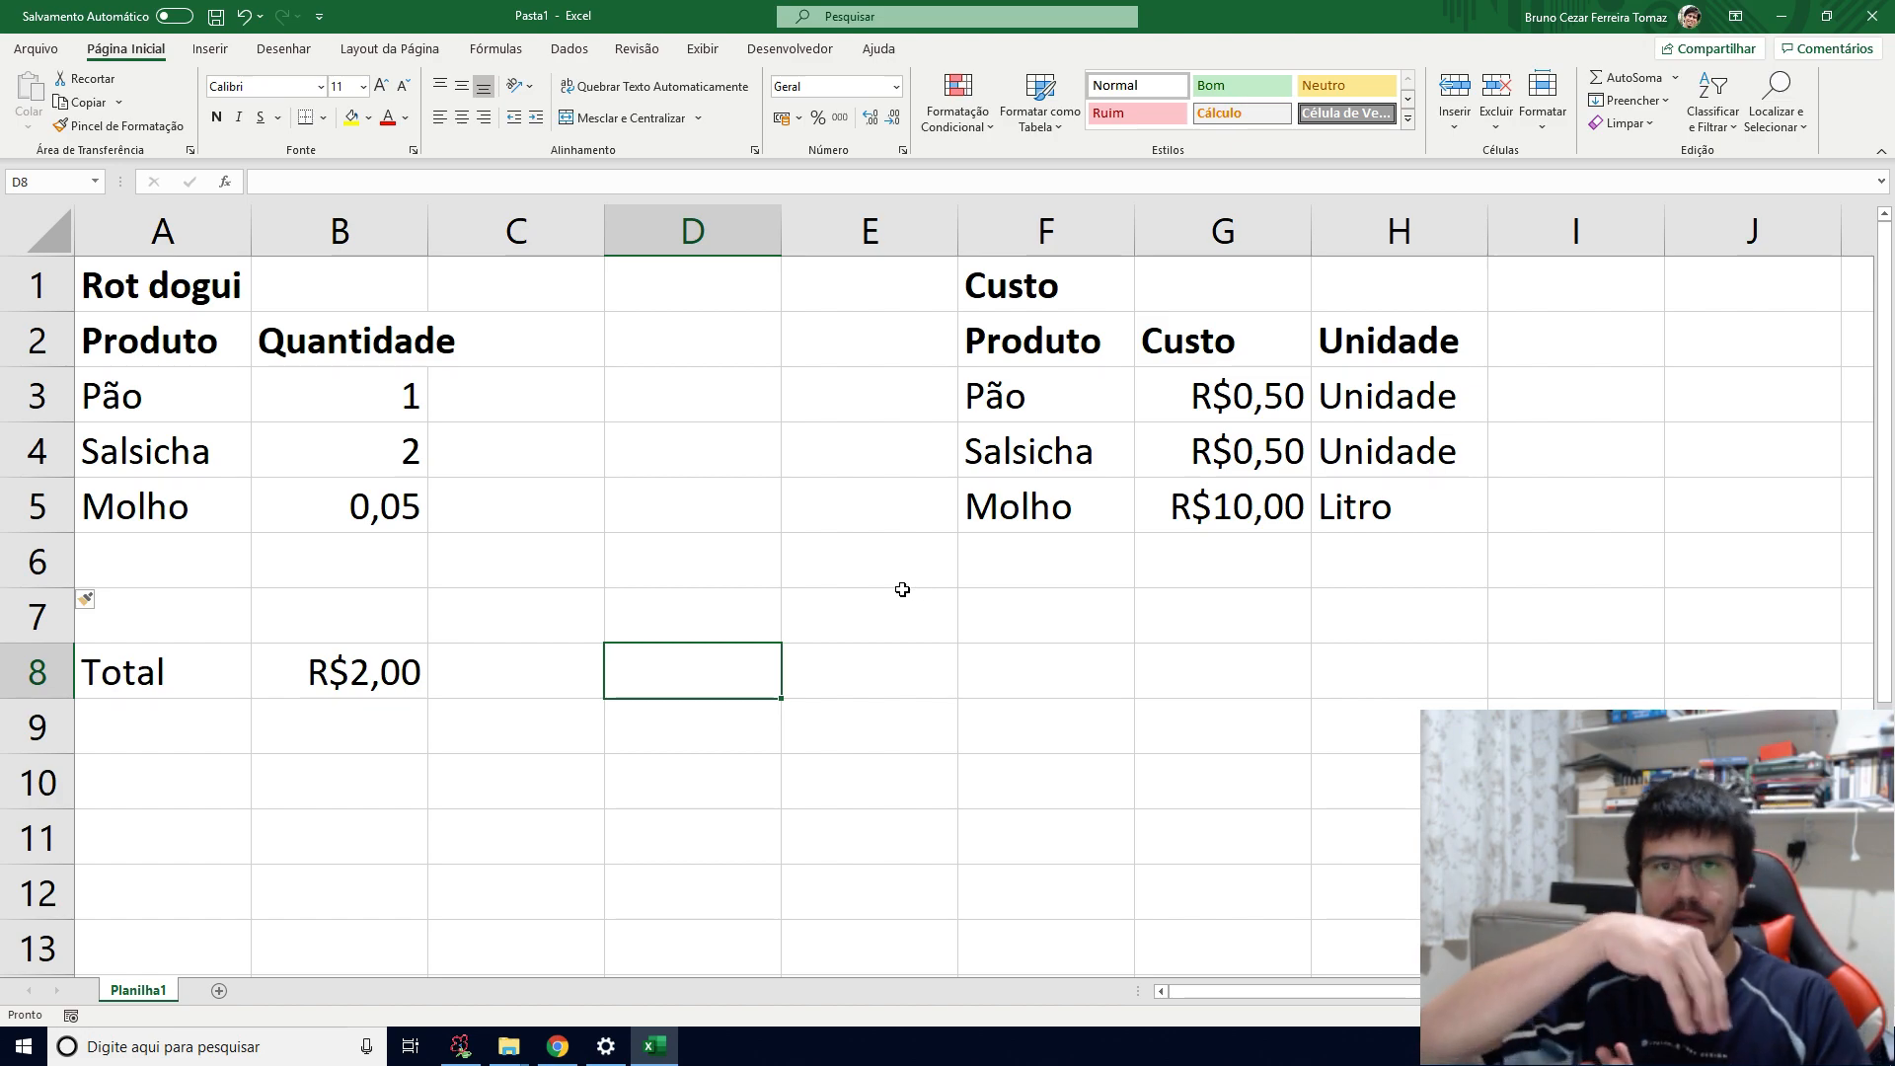
click(191, 564)
text(Batata palha)
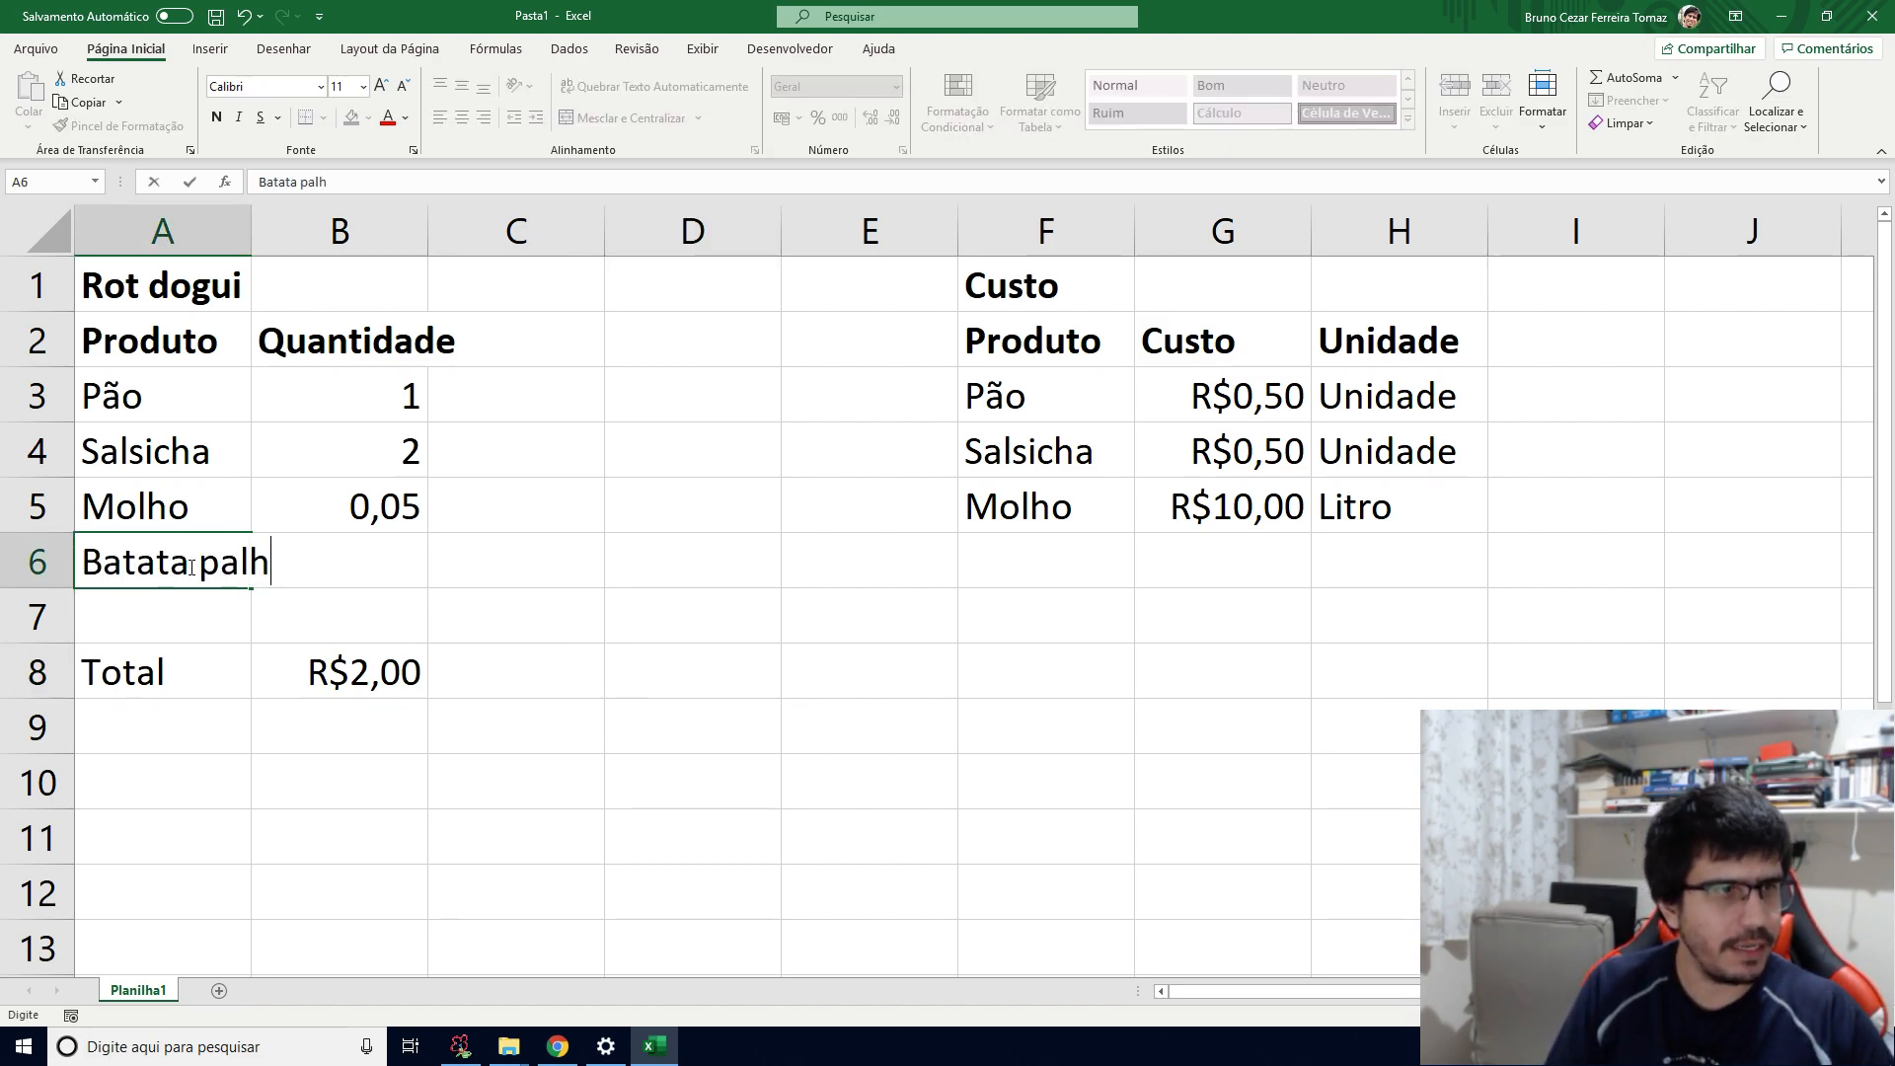
key(Tab)
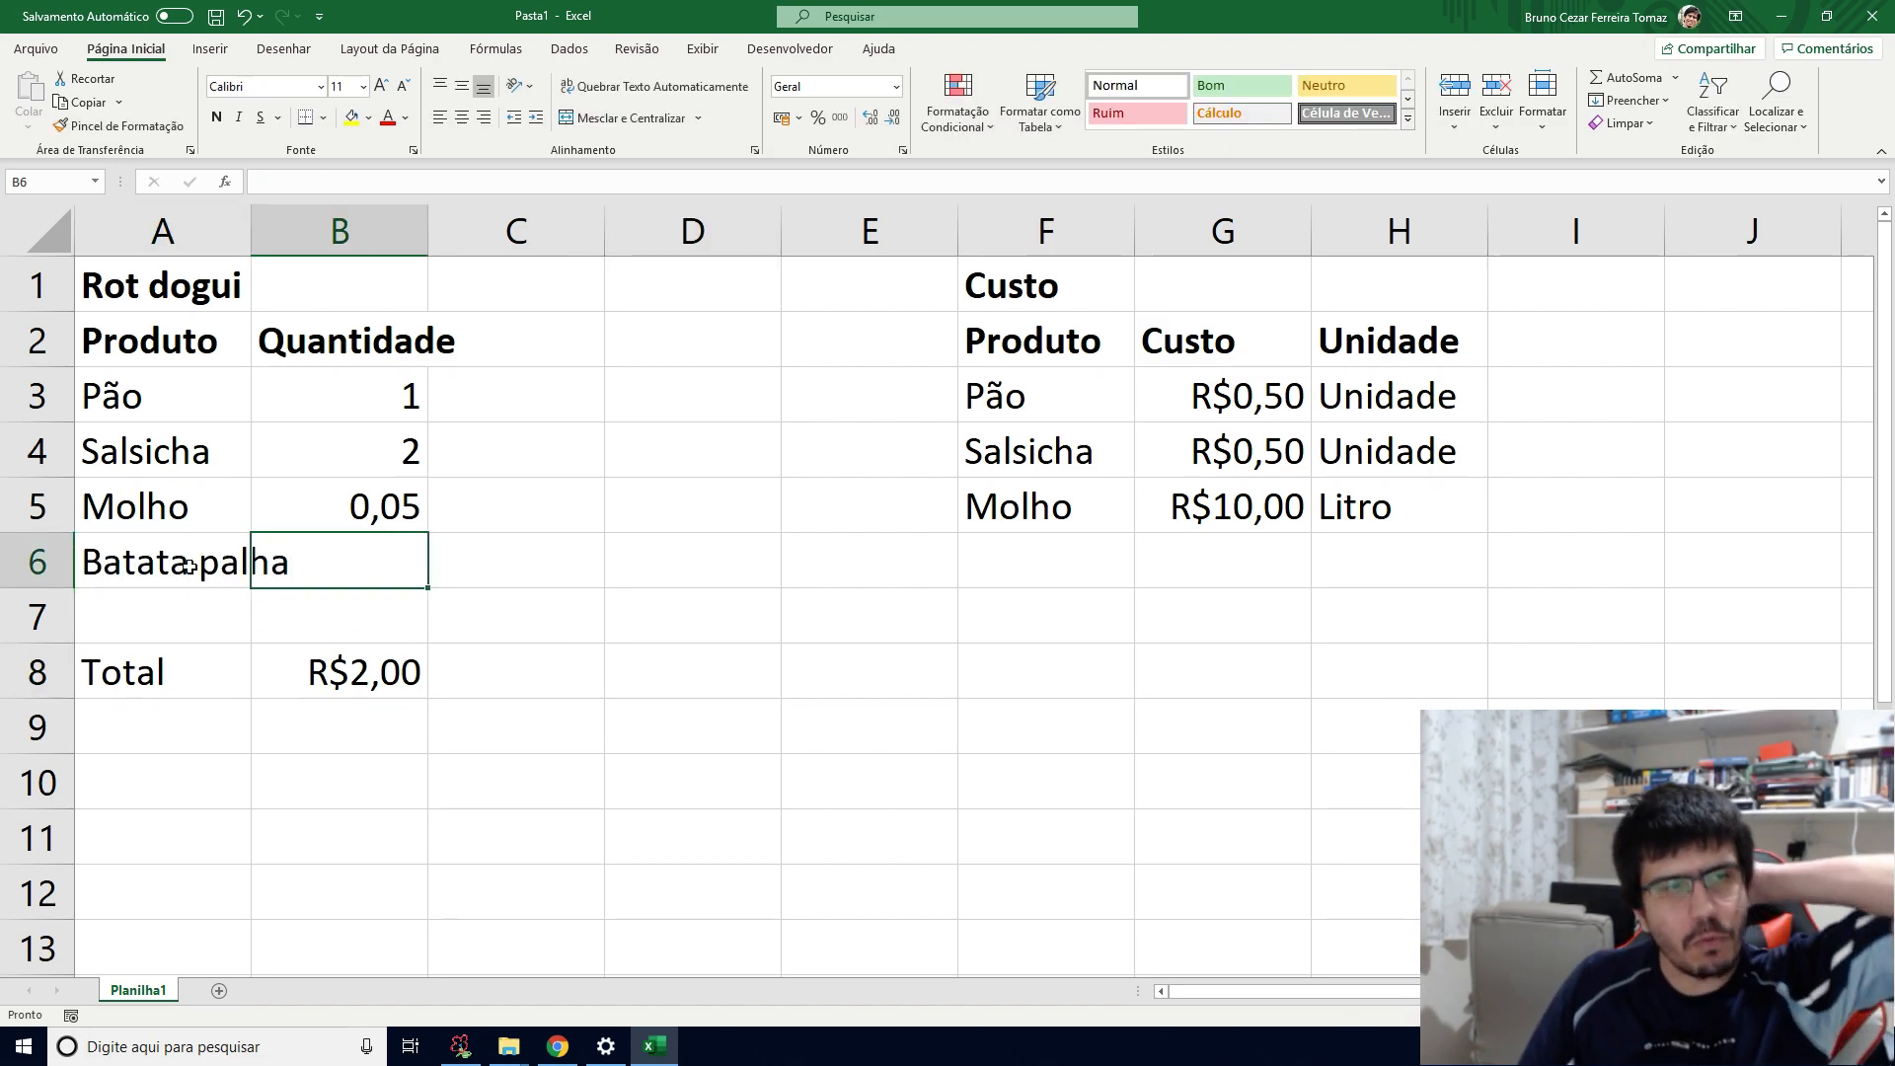
Step: Auto-fit the width of column A to the text "Batata palha"
click(189, 566)
click(277, 565)
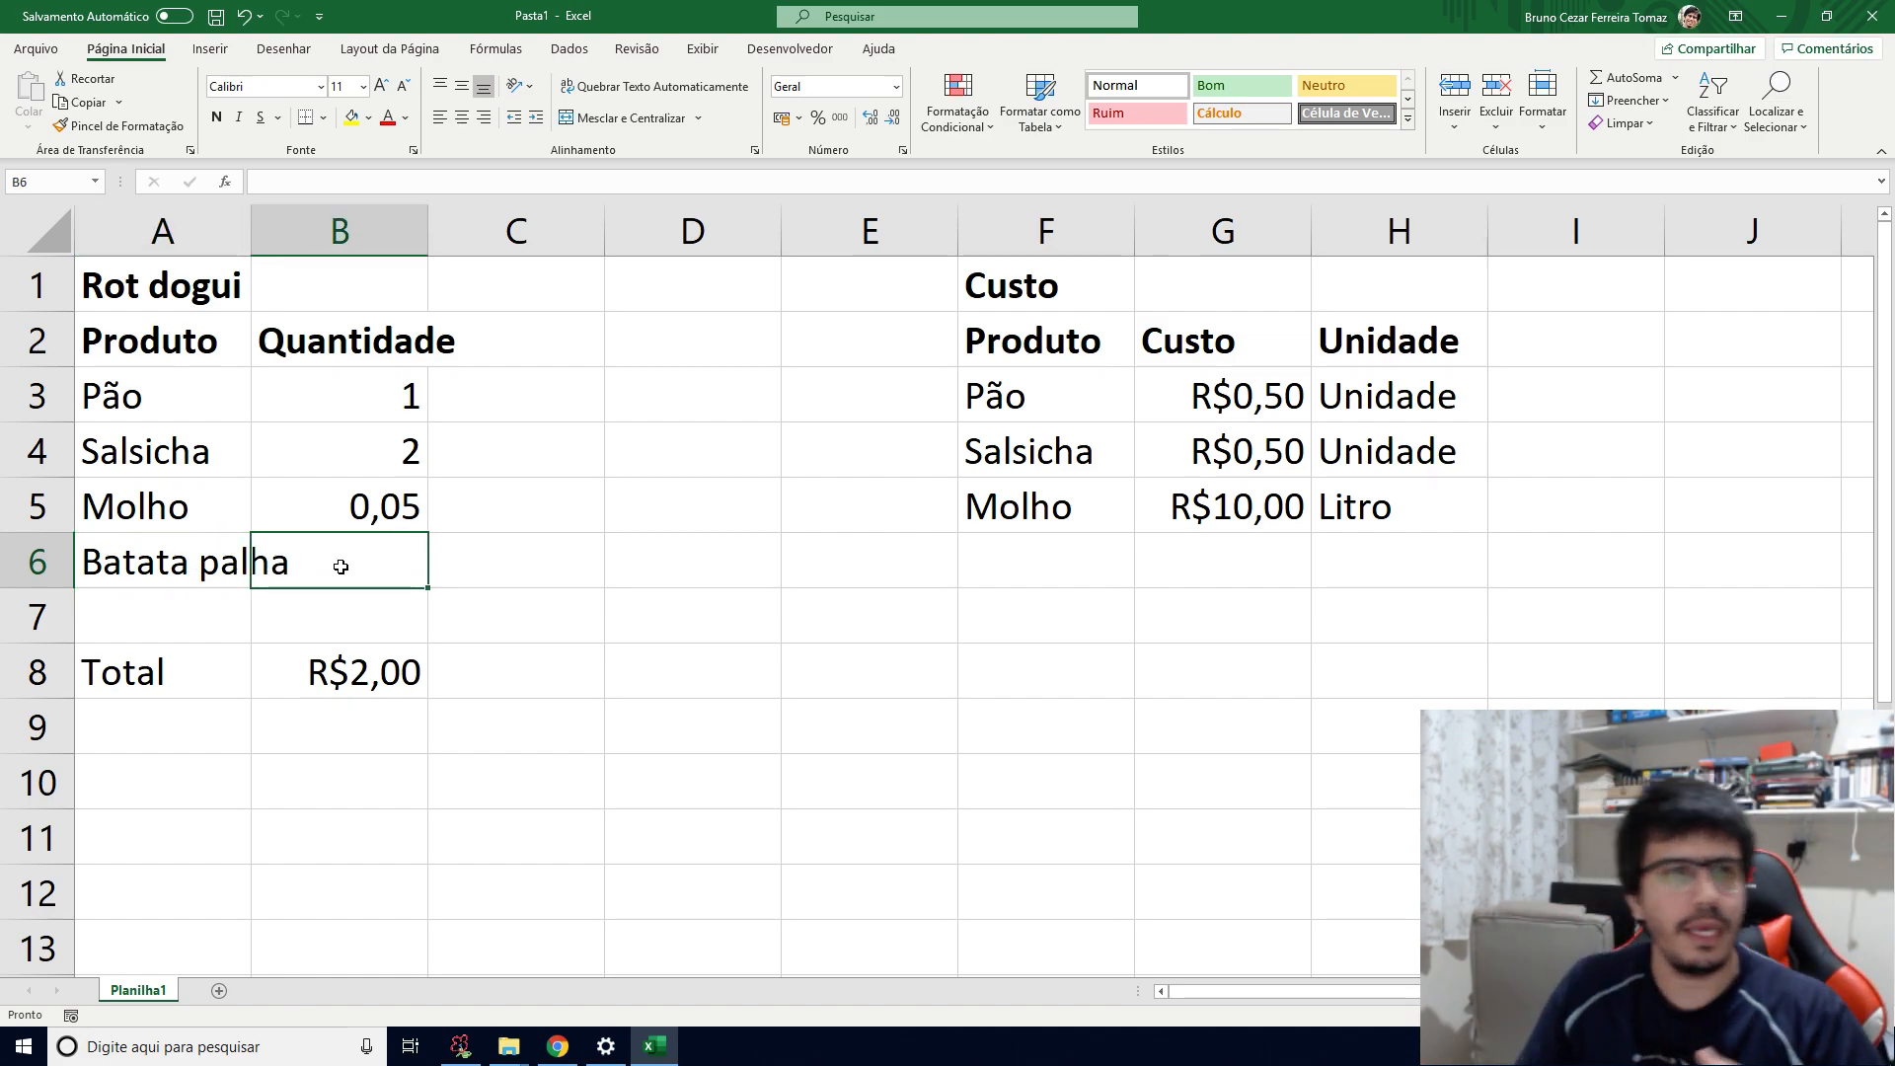
click(208, 578)
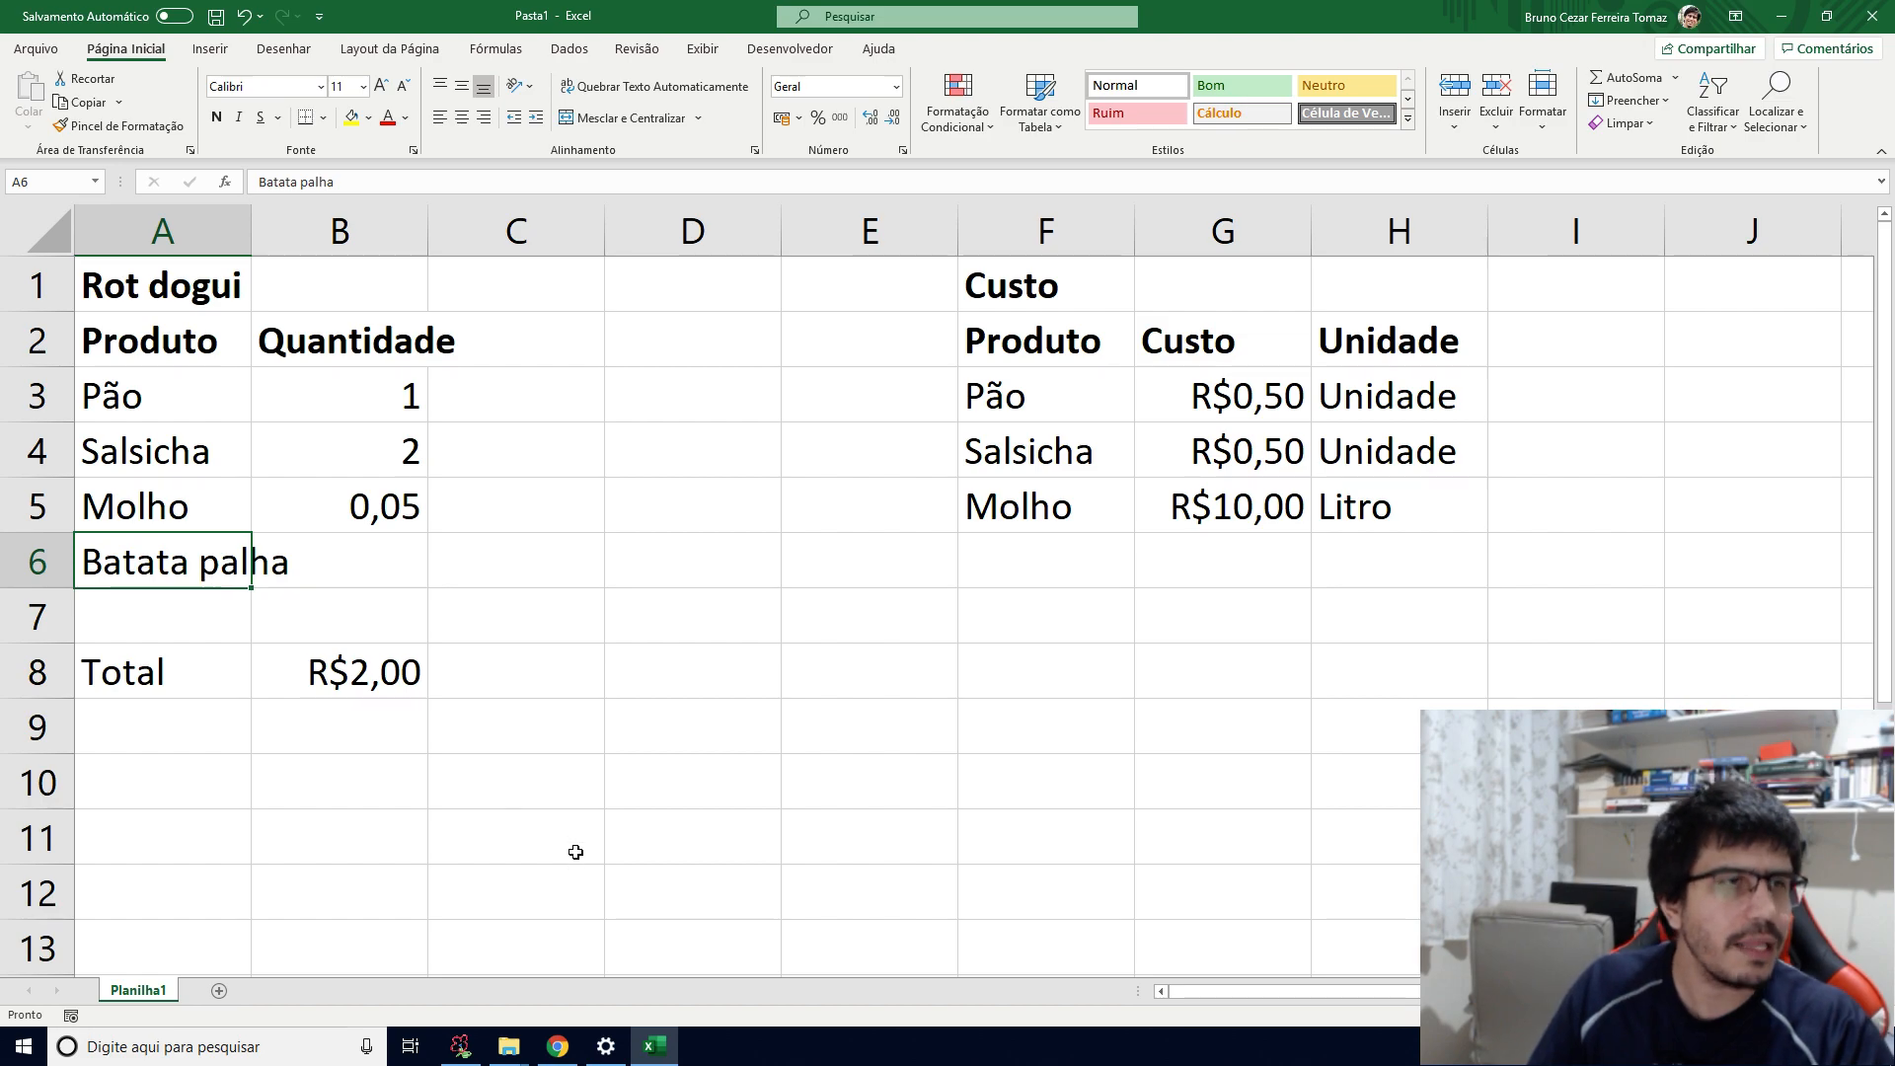
double_click(252, 228)
click(731, 563)
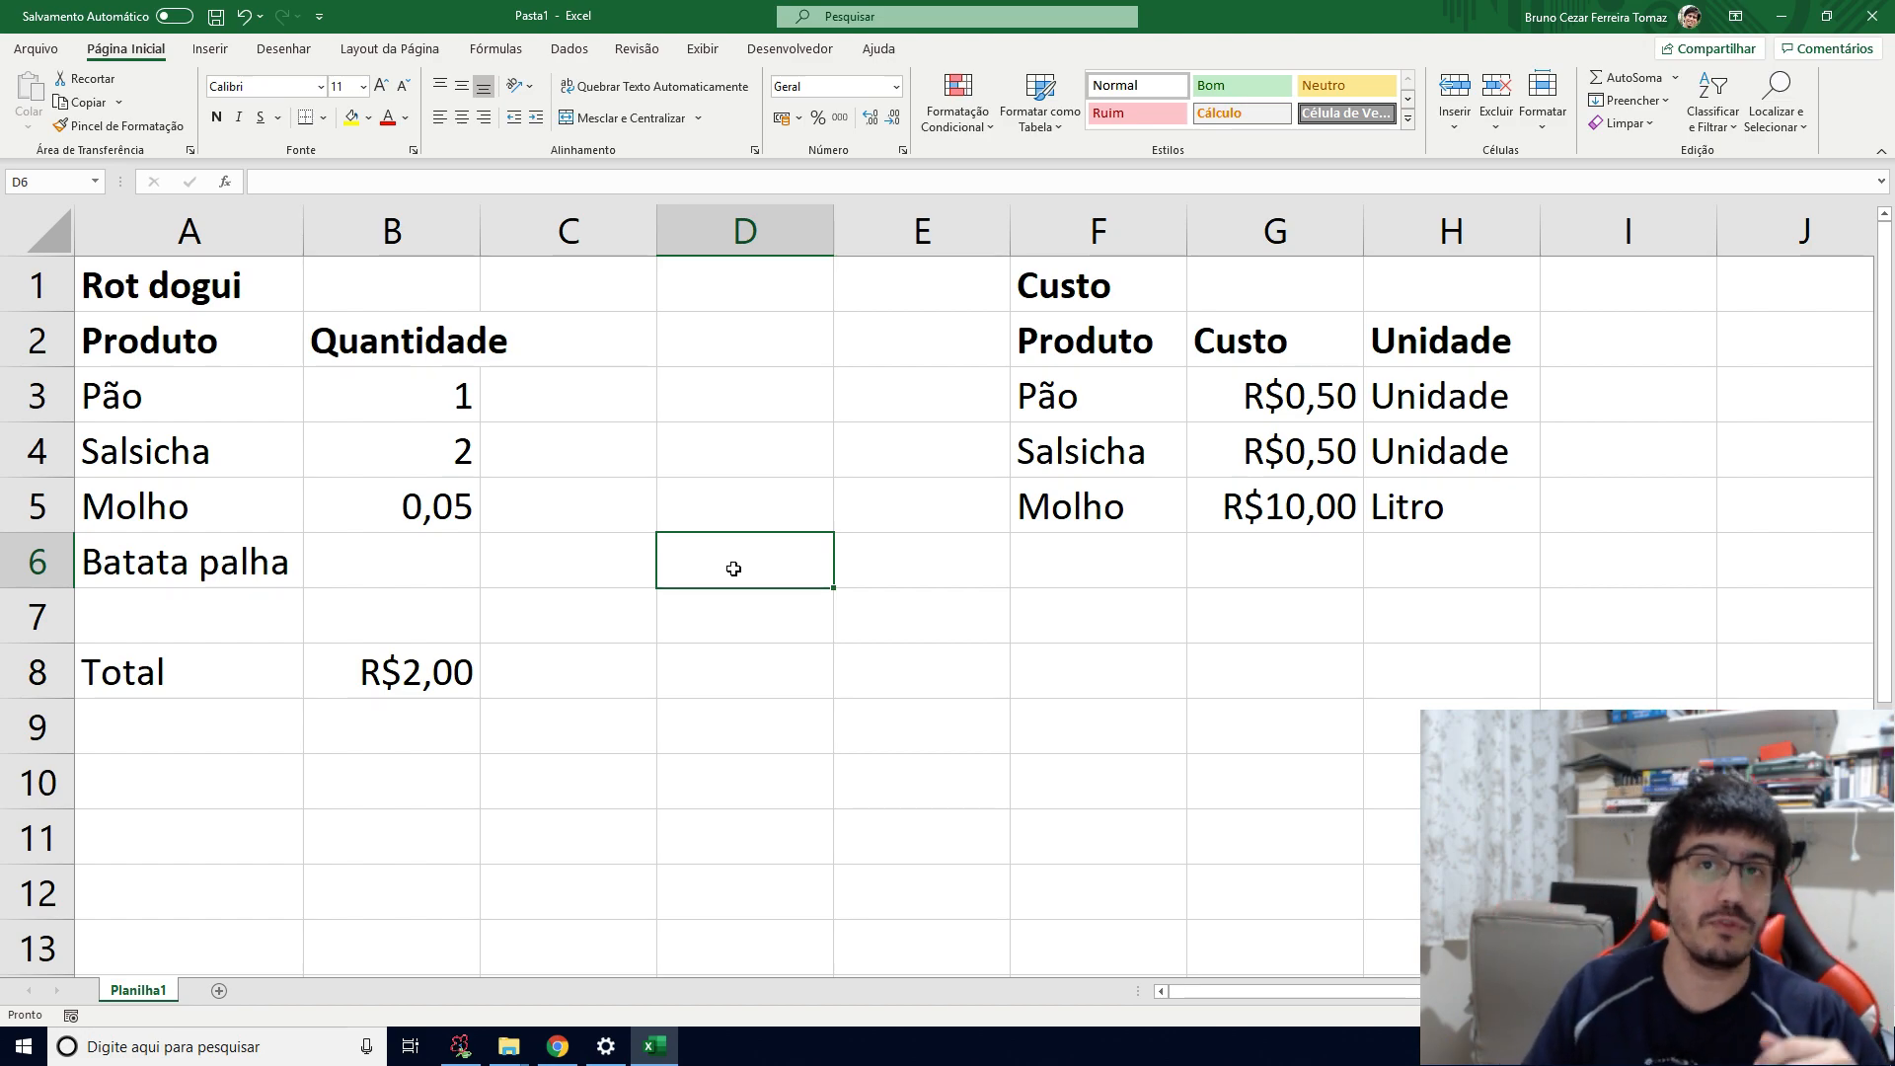
Step: Try wrapping the text in cell A6, with column A narrowed and the height of row 6 auto-fitted
click(228, 557)
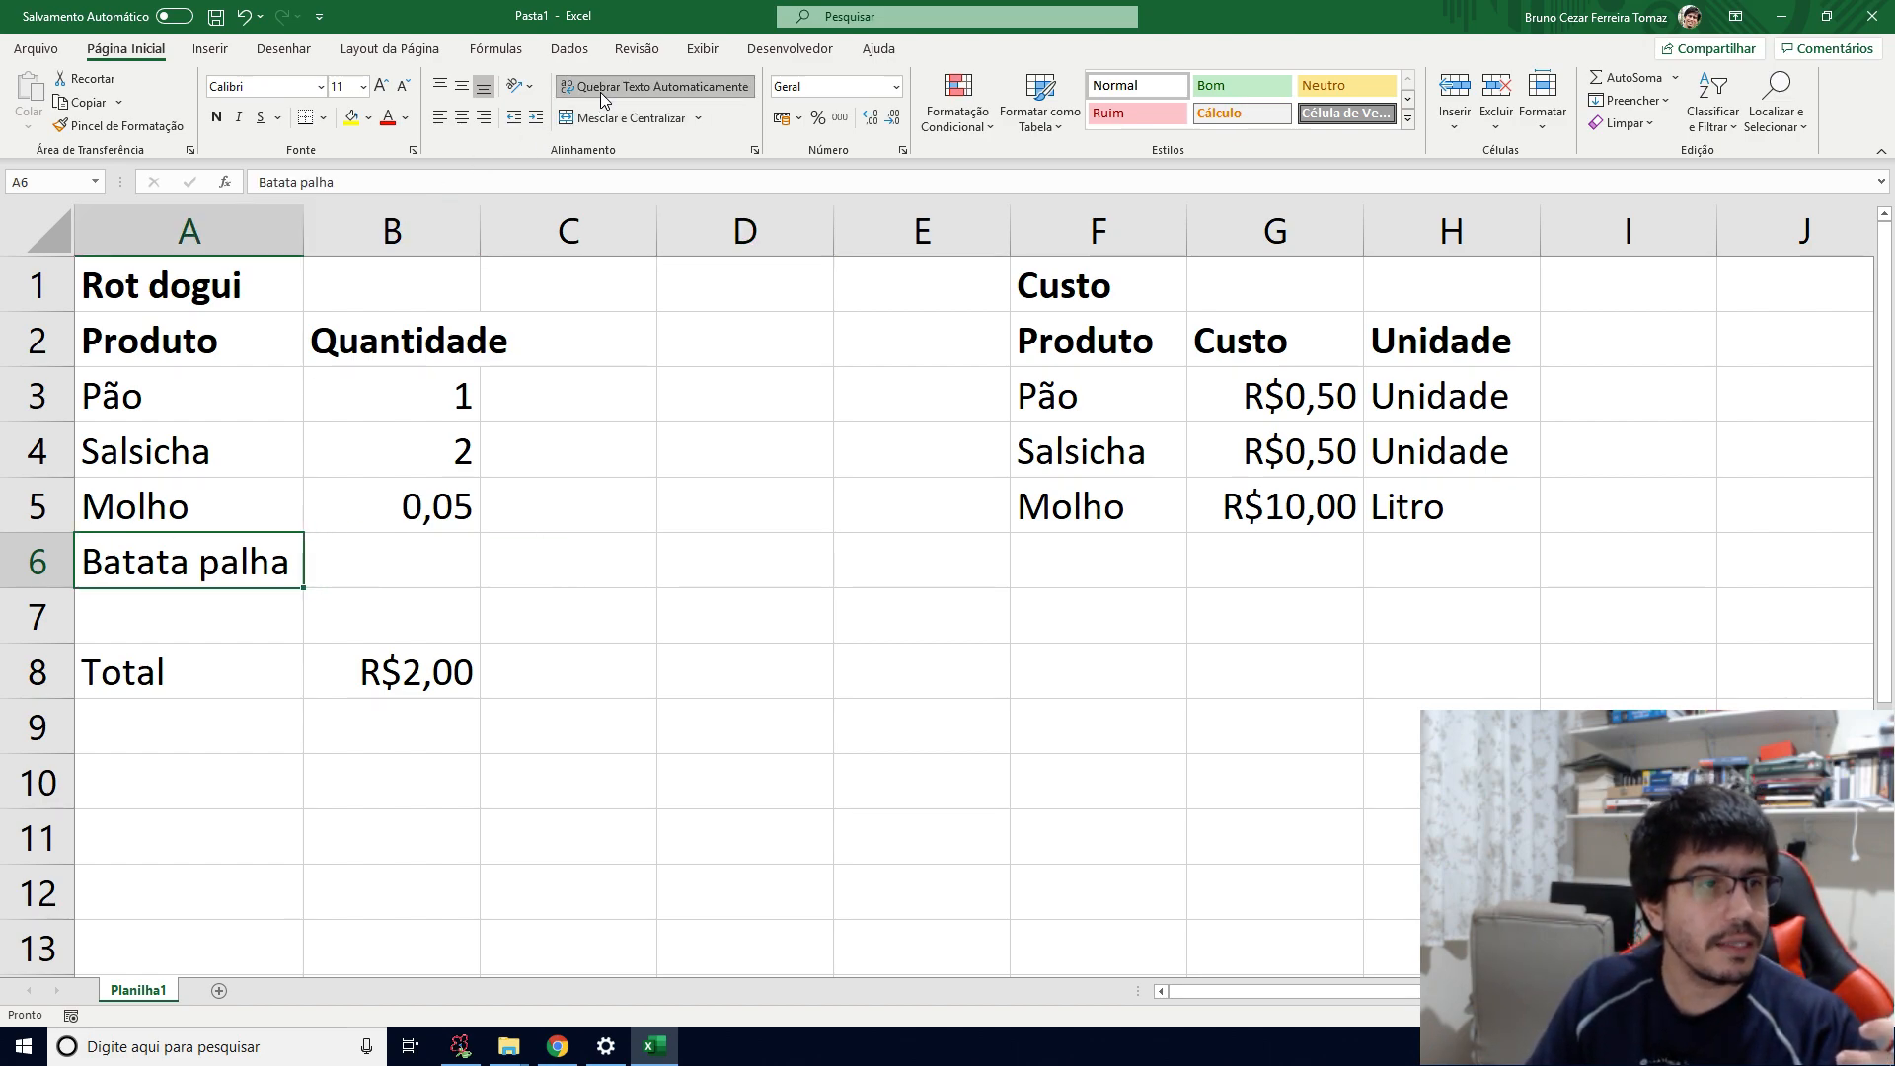
drag(303, 231, 223, 231)
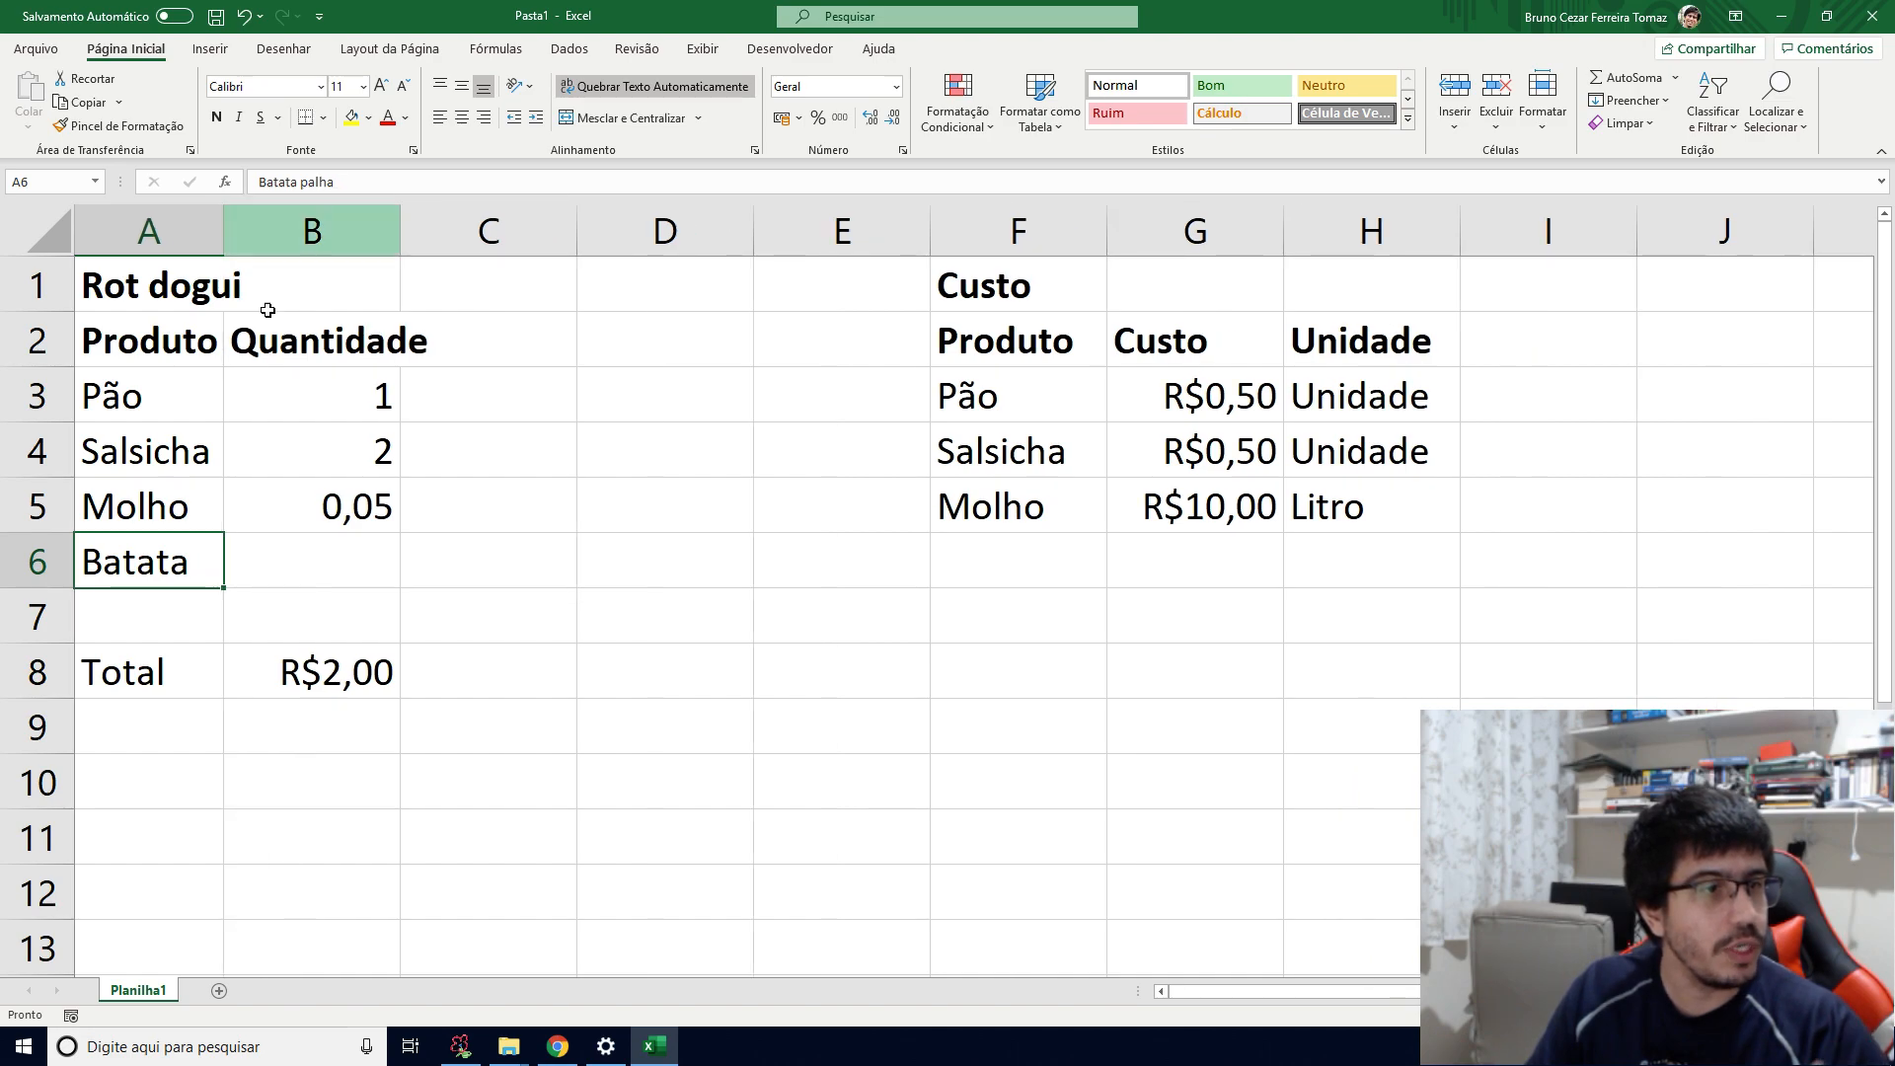
double_click(62, 590)
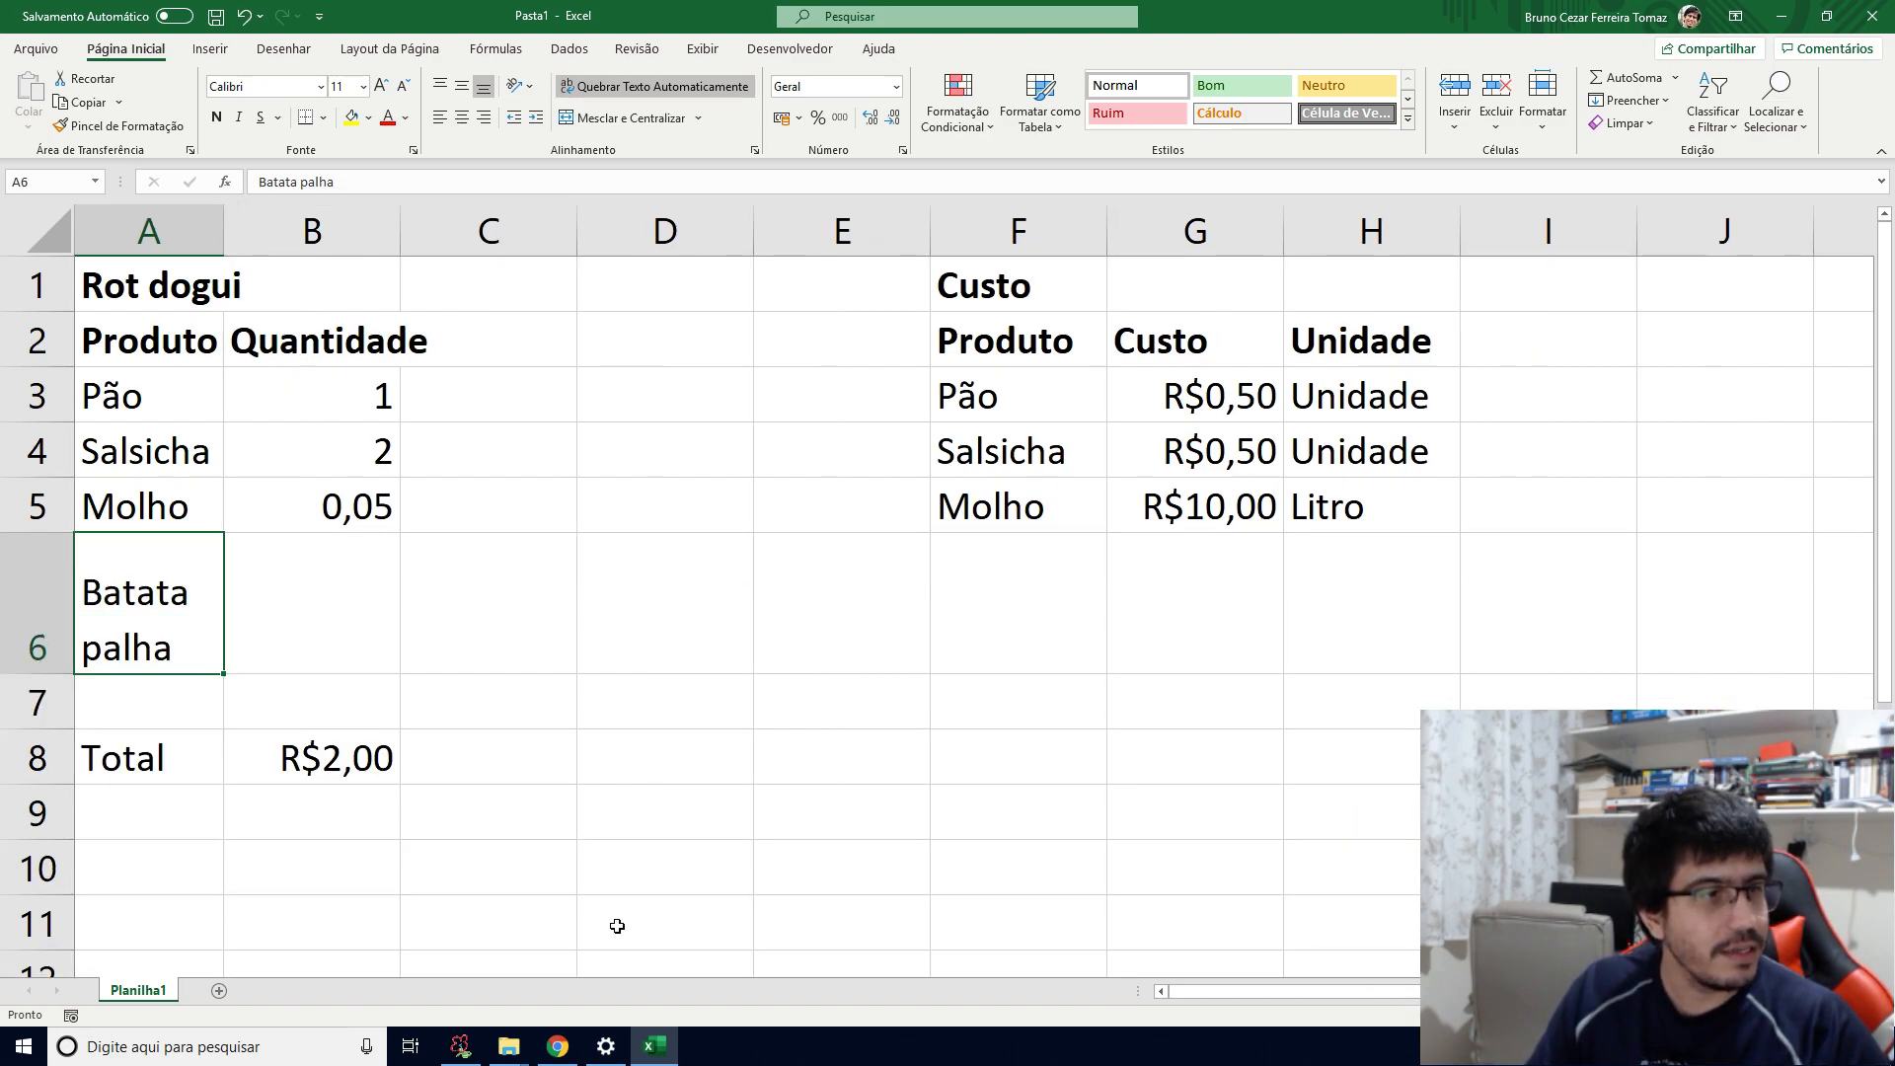
Step: Undo the row 6 height and column A width changes, and turn off text wrapping for cell A6
key(ctrl+z)
key(ctrl+z)
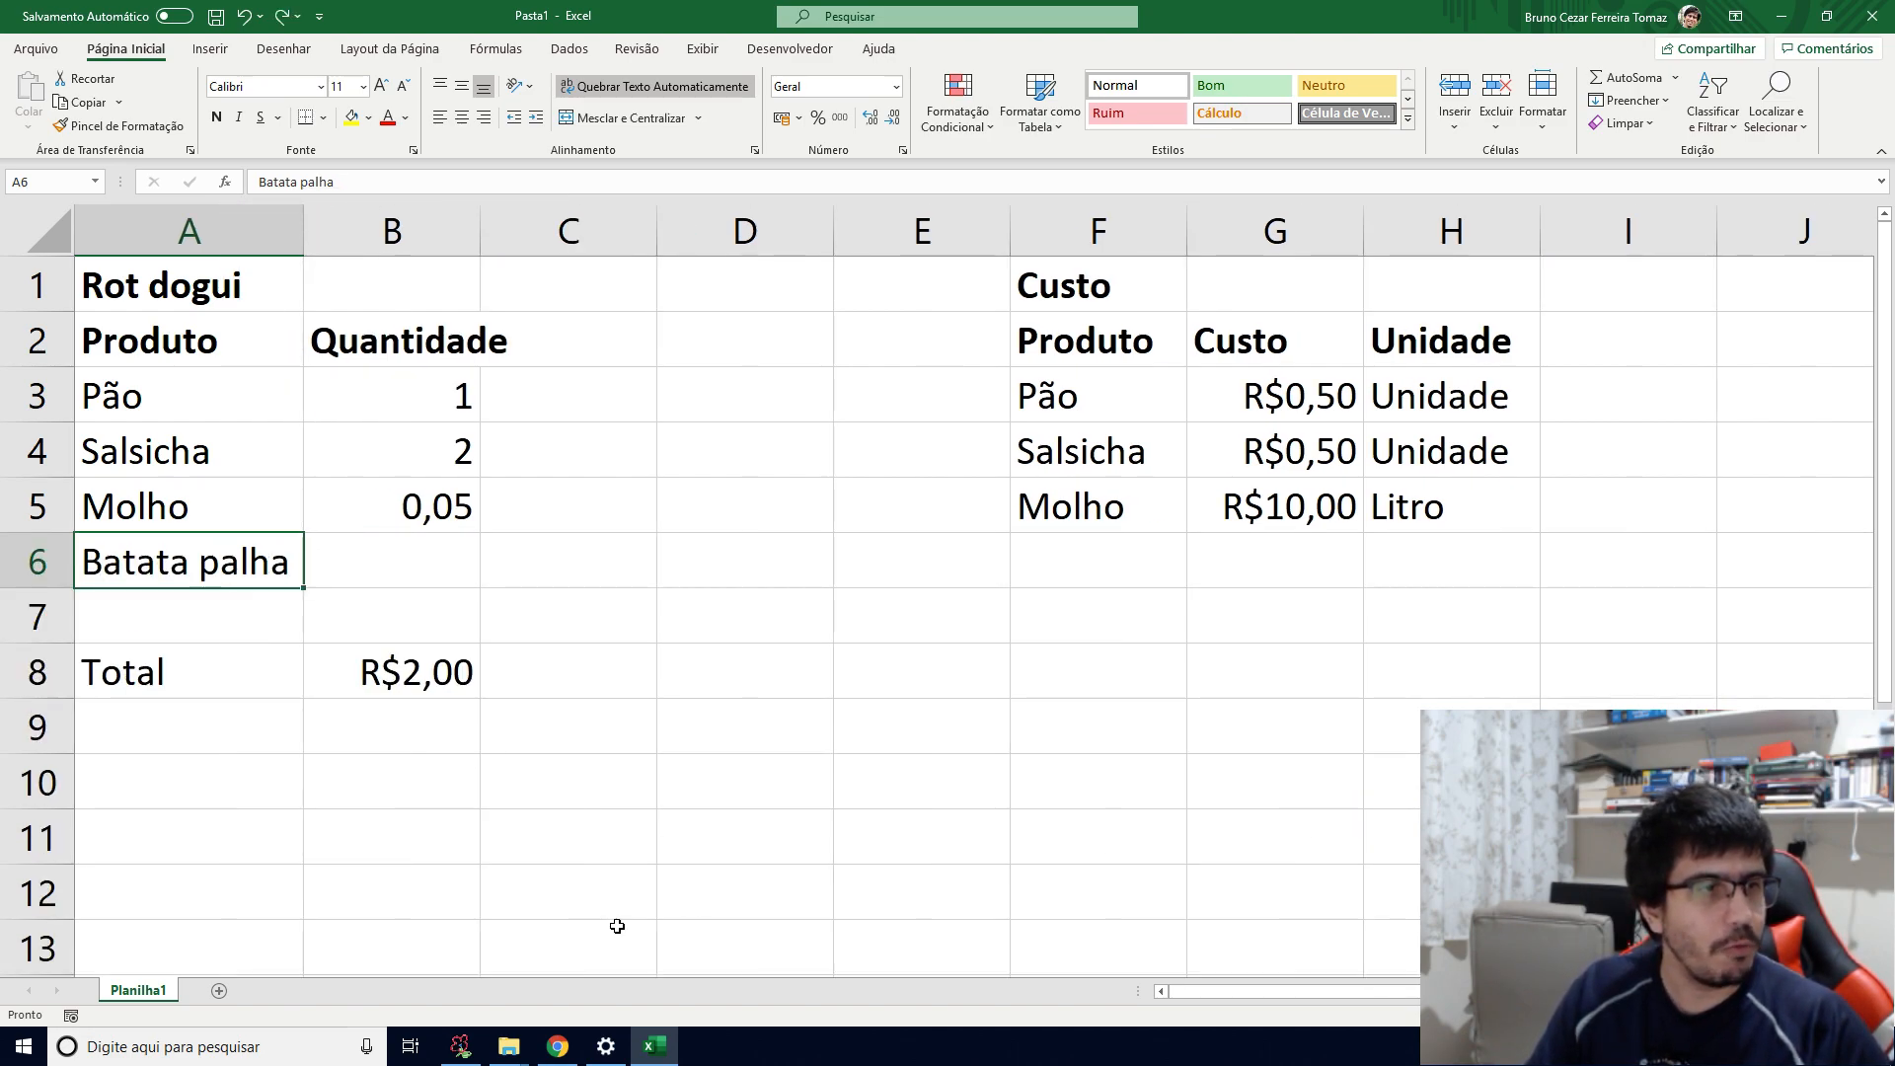
click(659, 700)
click(276, 543)
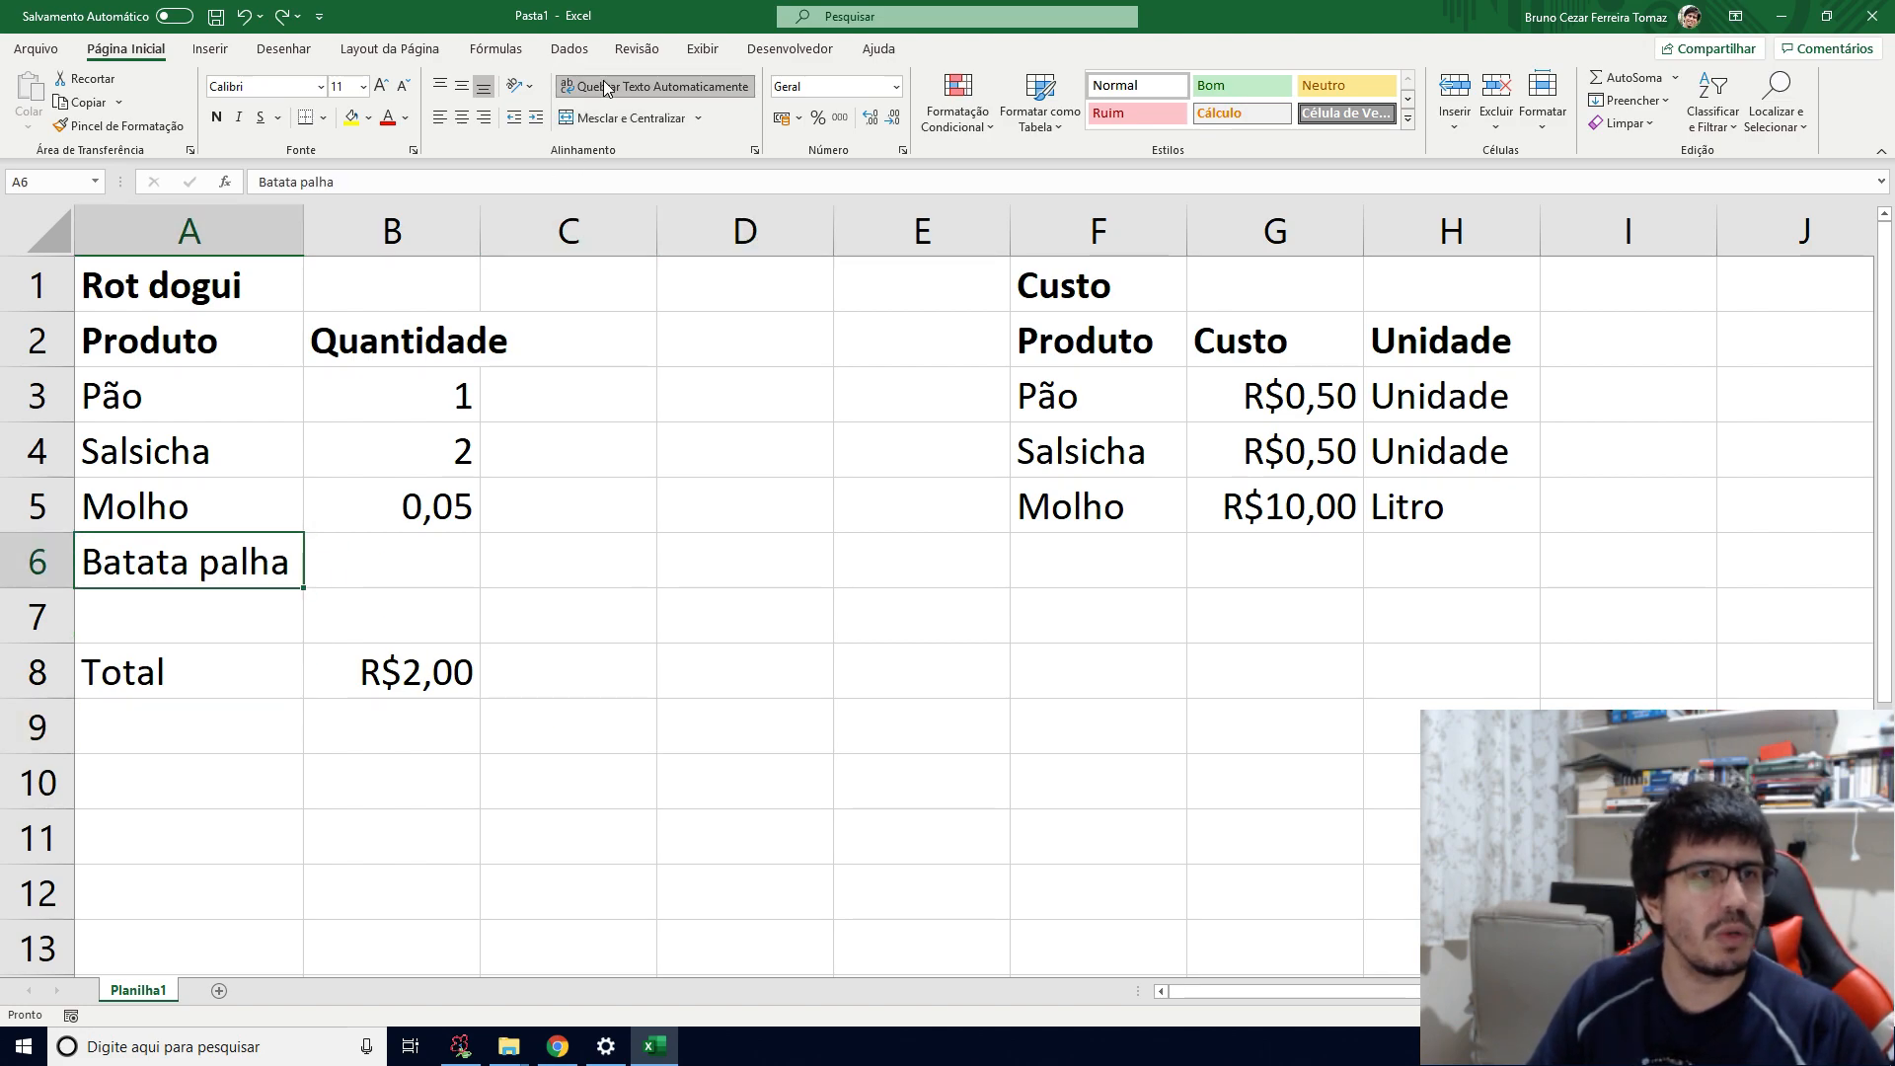
click(714, 433)
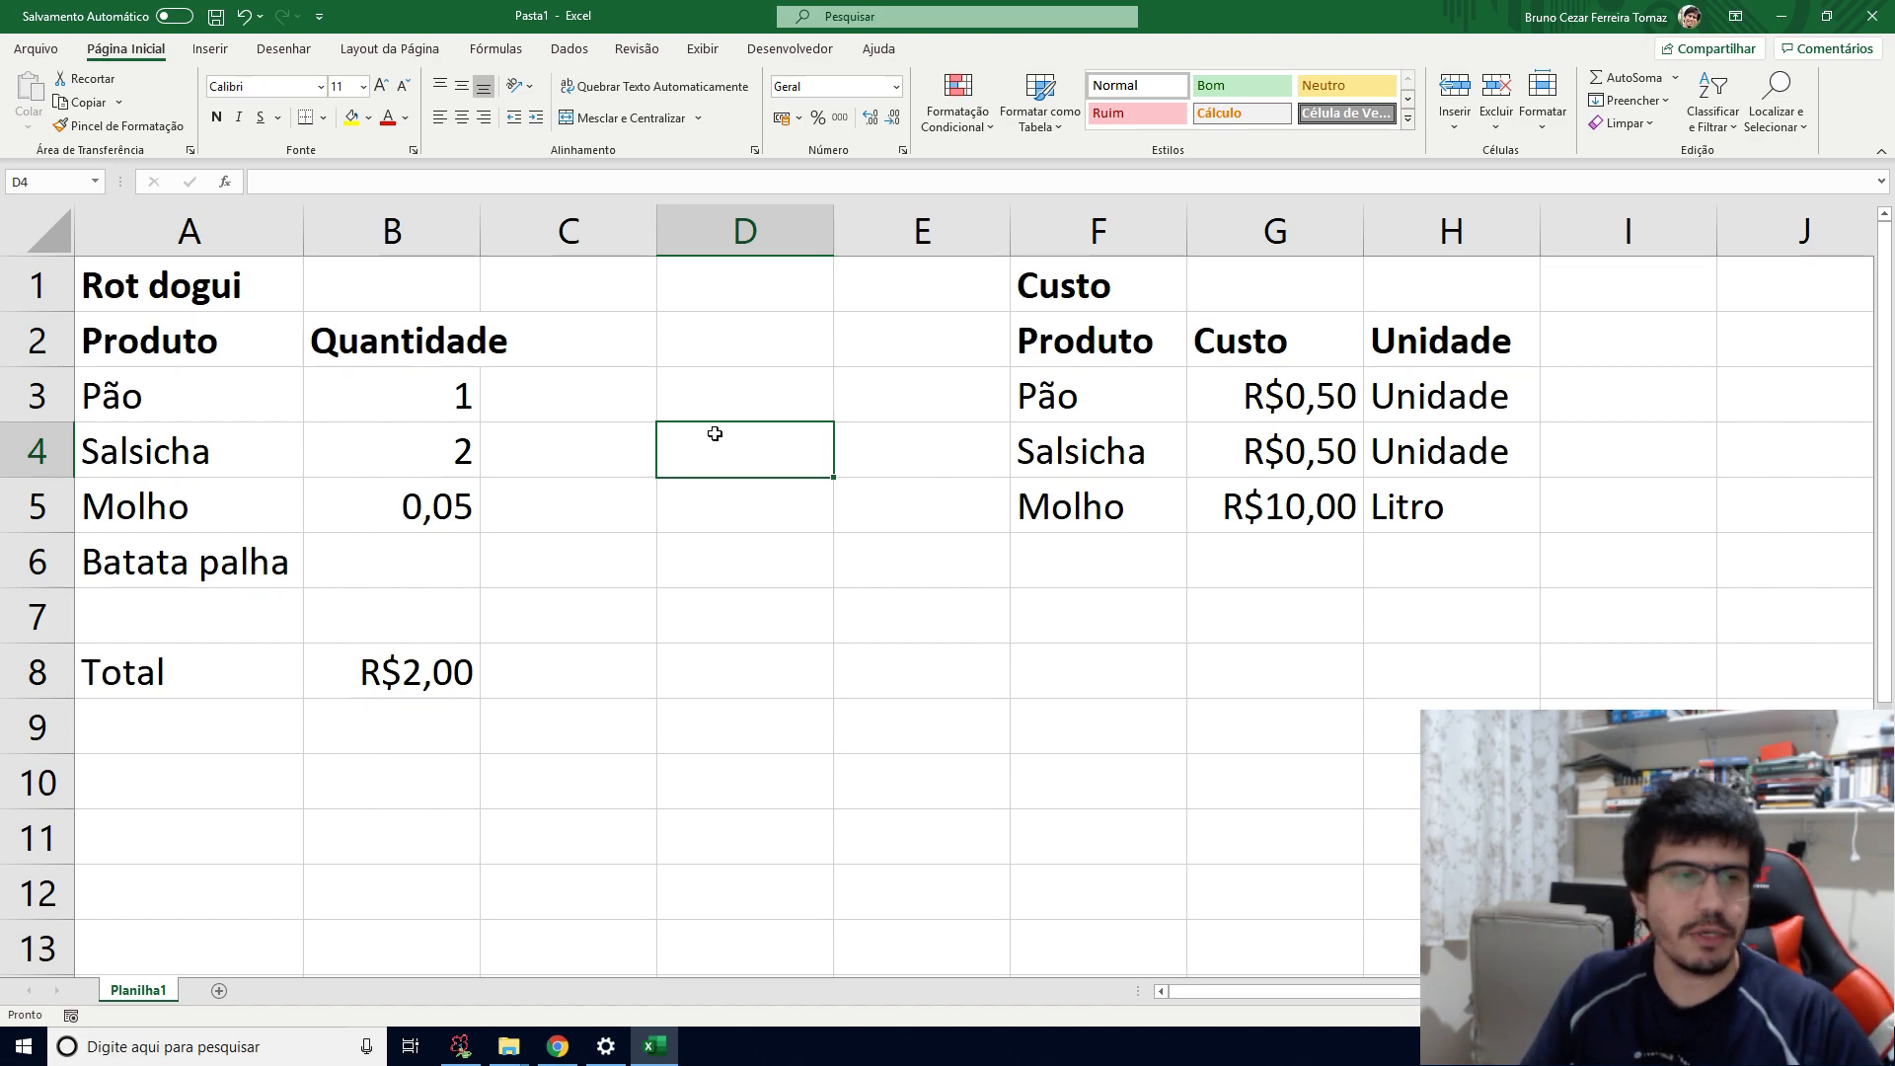
Step: Enter 0,03 as the Batata palha quantity in B6
click(436, 571)
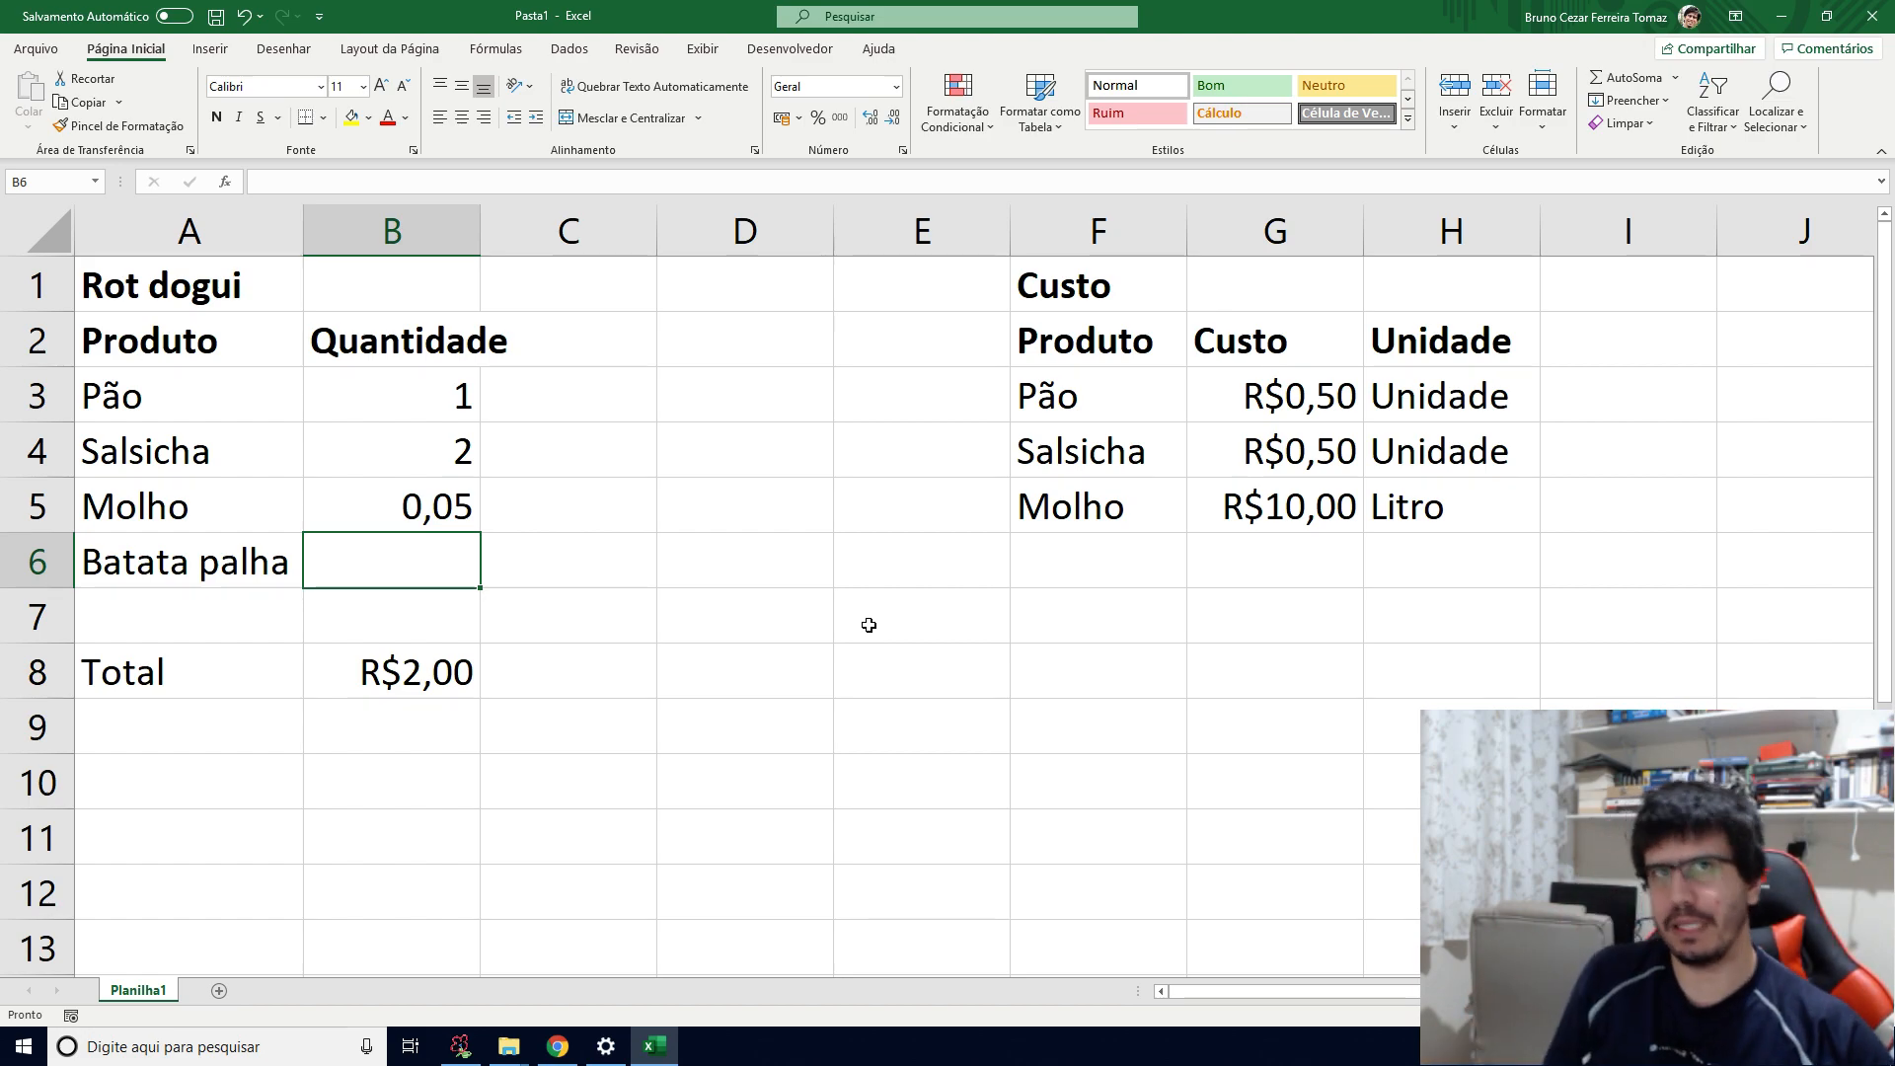
text(0,03)
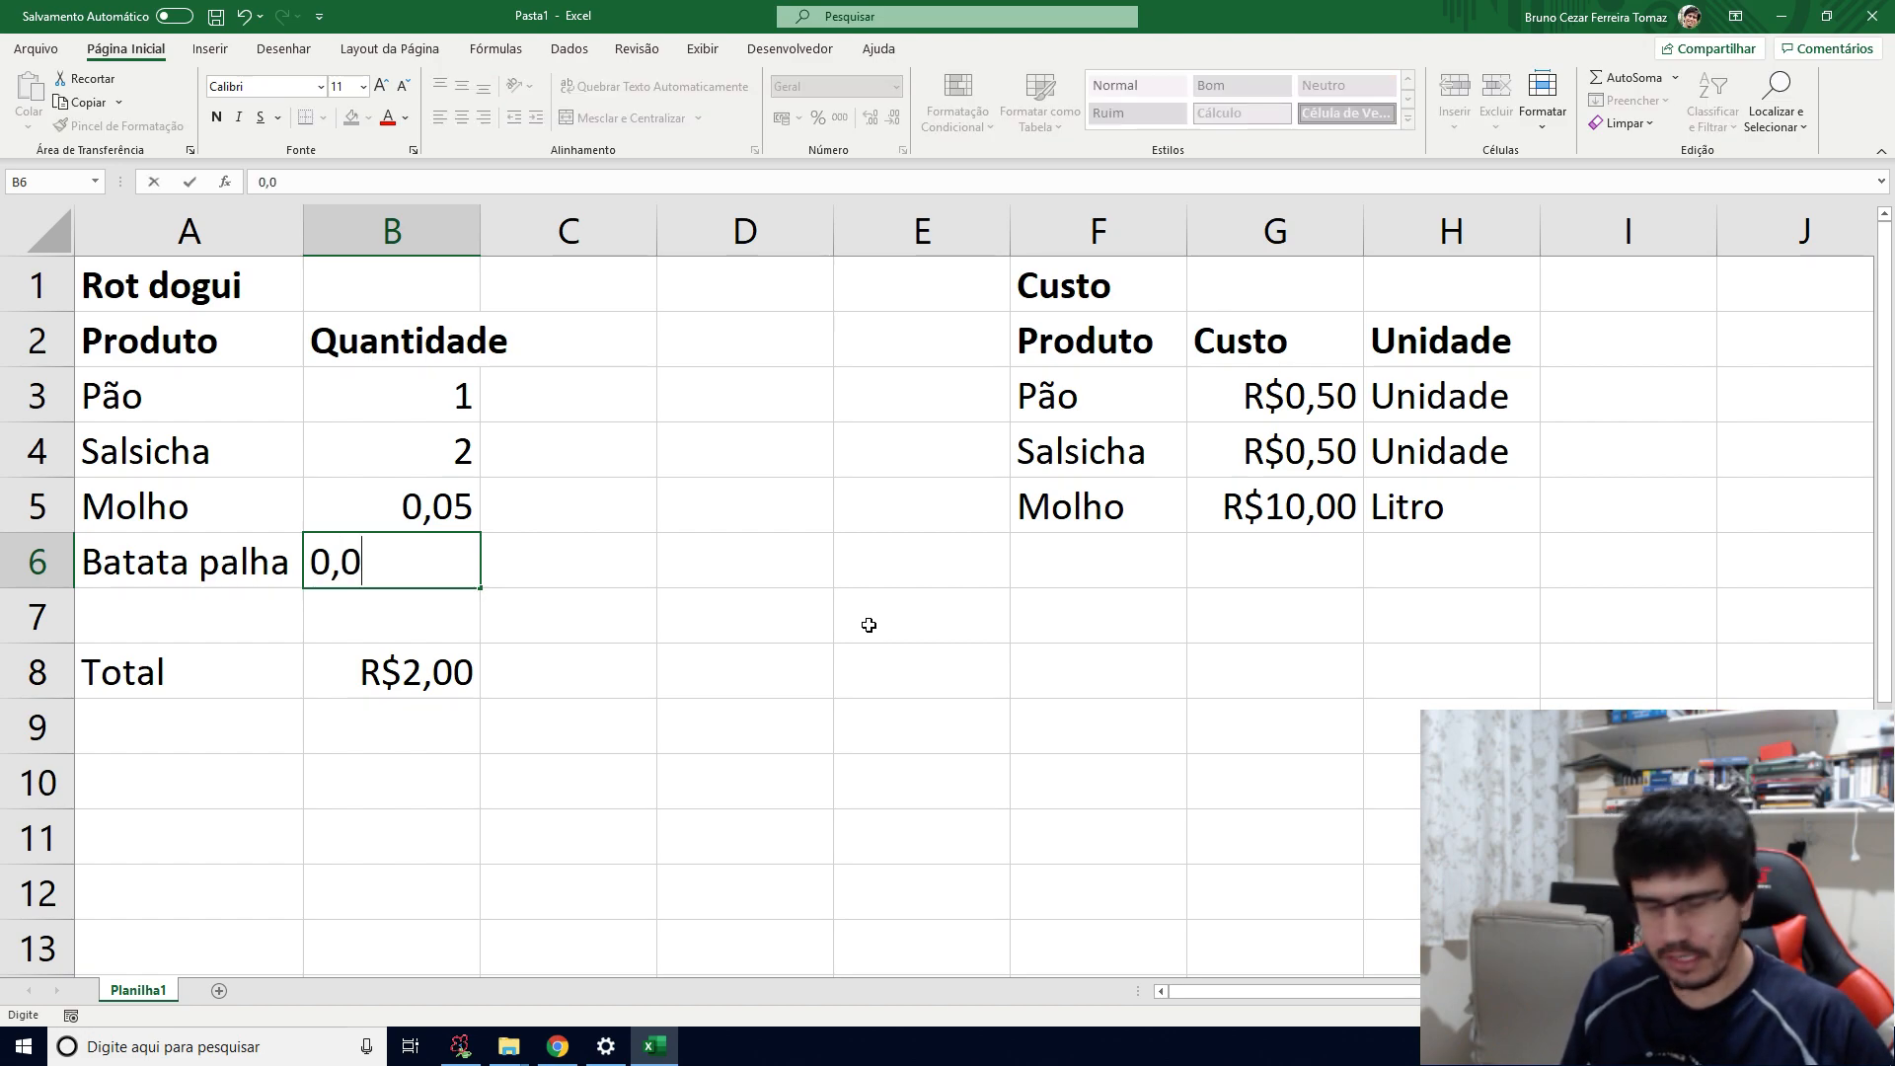
key(Tab)
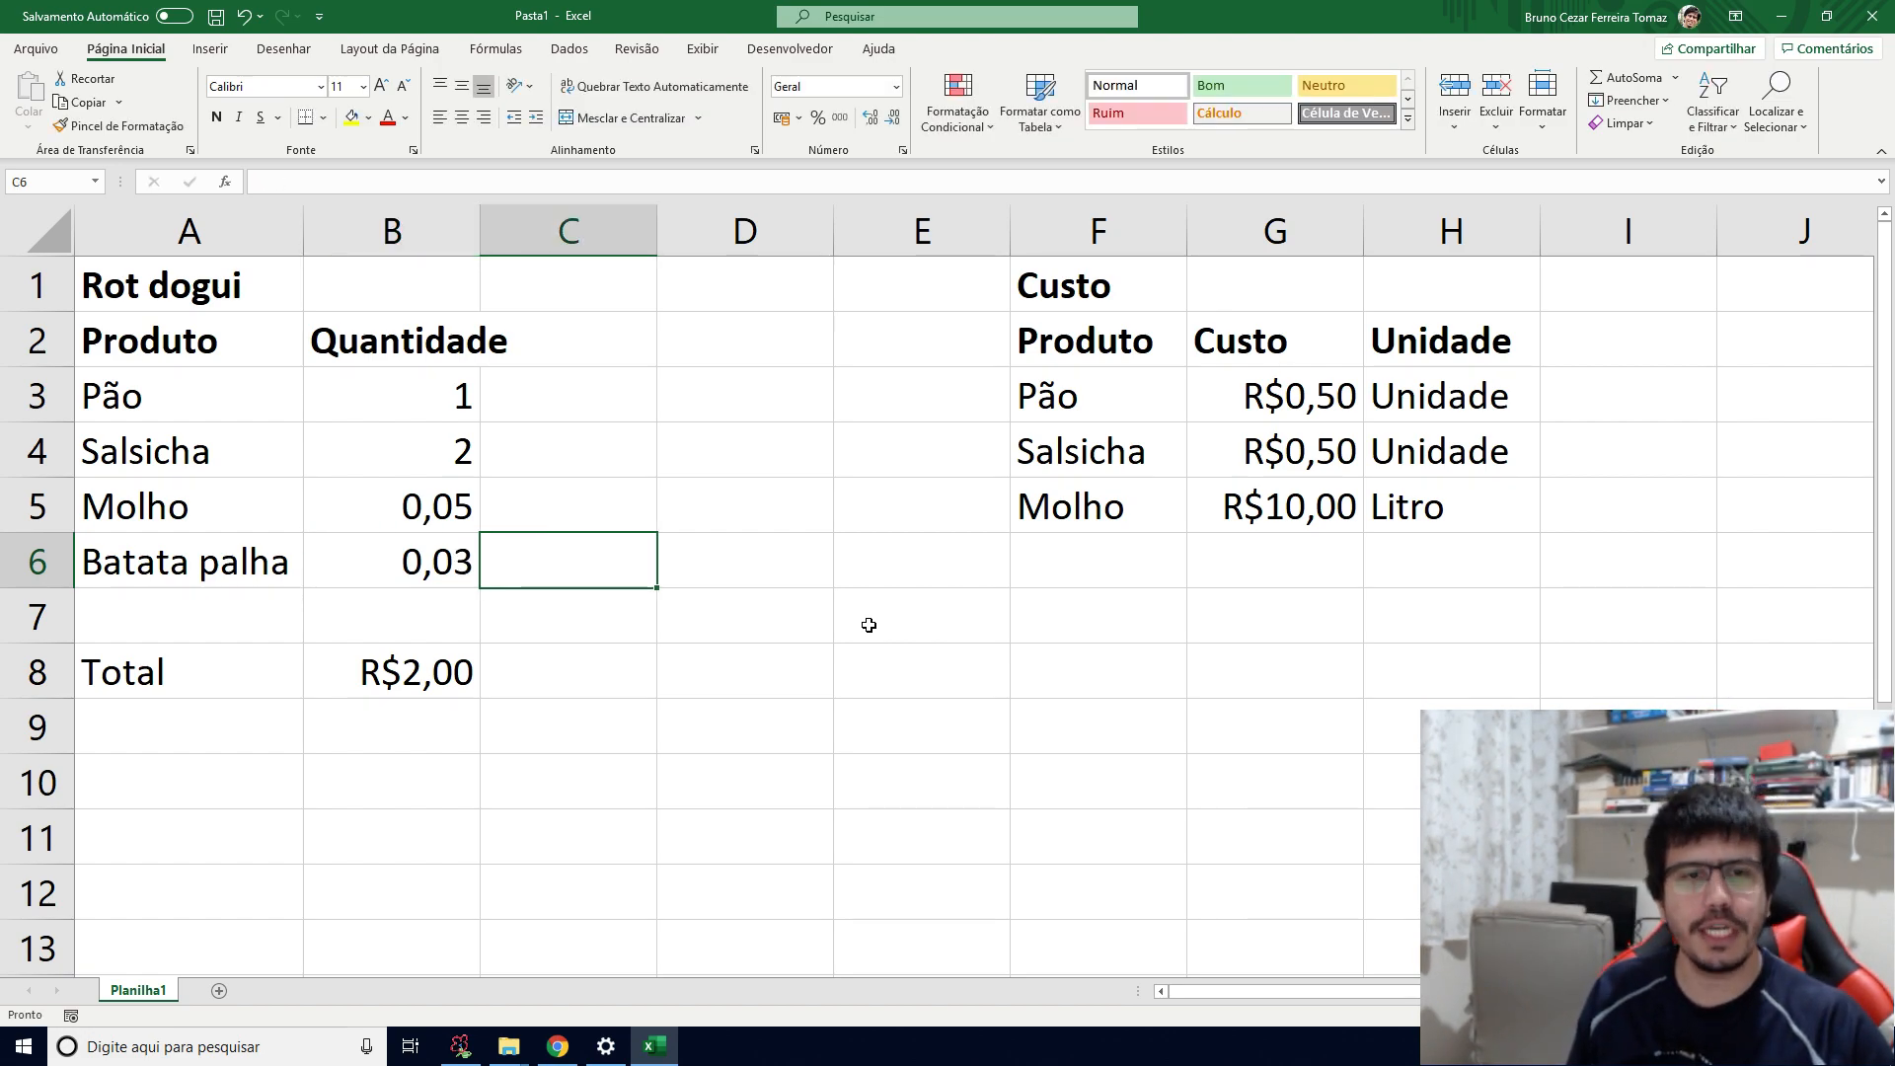
Step: Add Batata palha to row 6 of the Custo table with a cost of R$12 and the unit Quilo
key(Right)
key(Right)
key(Right)
text(atata palha)
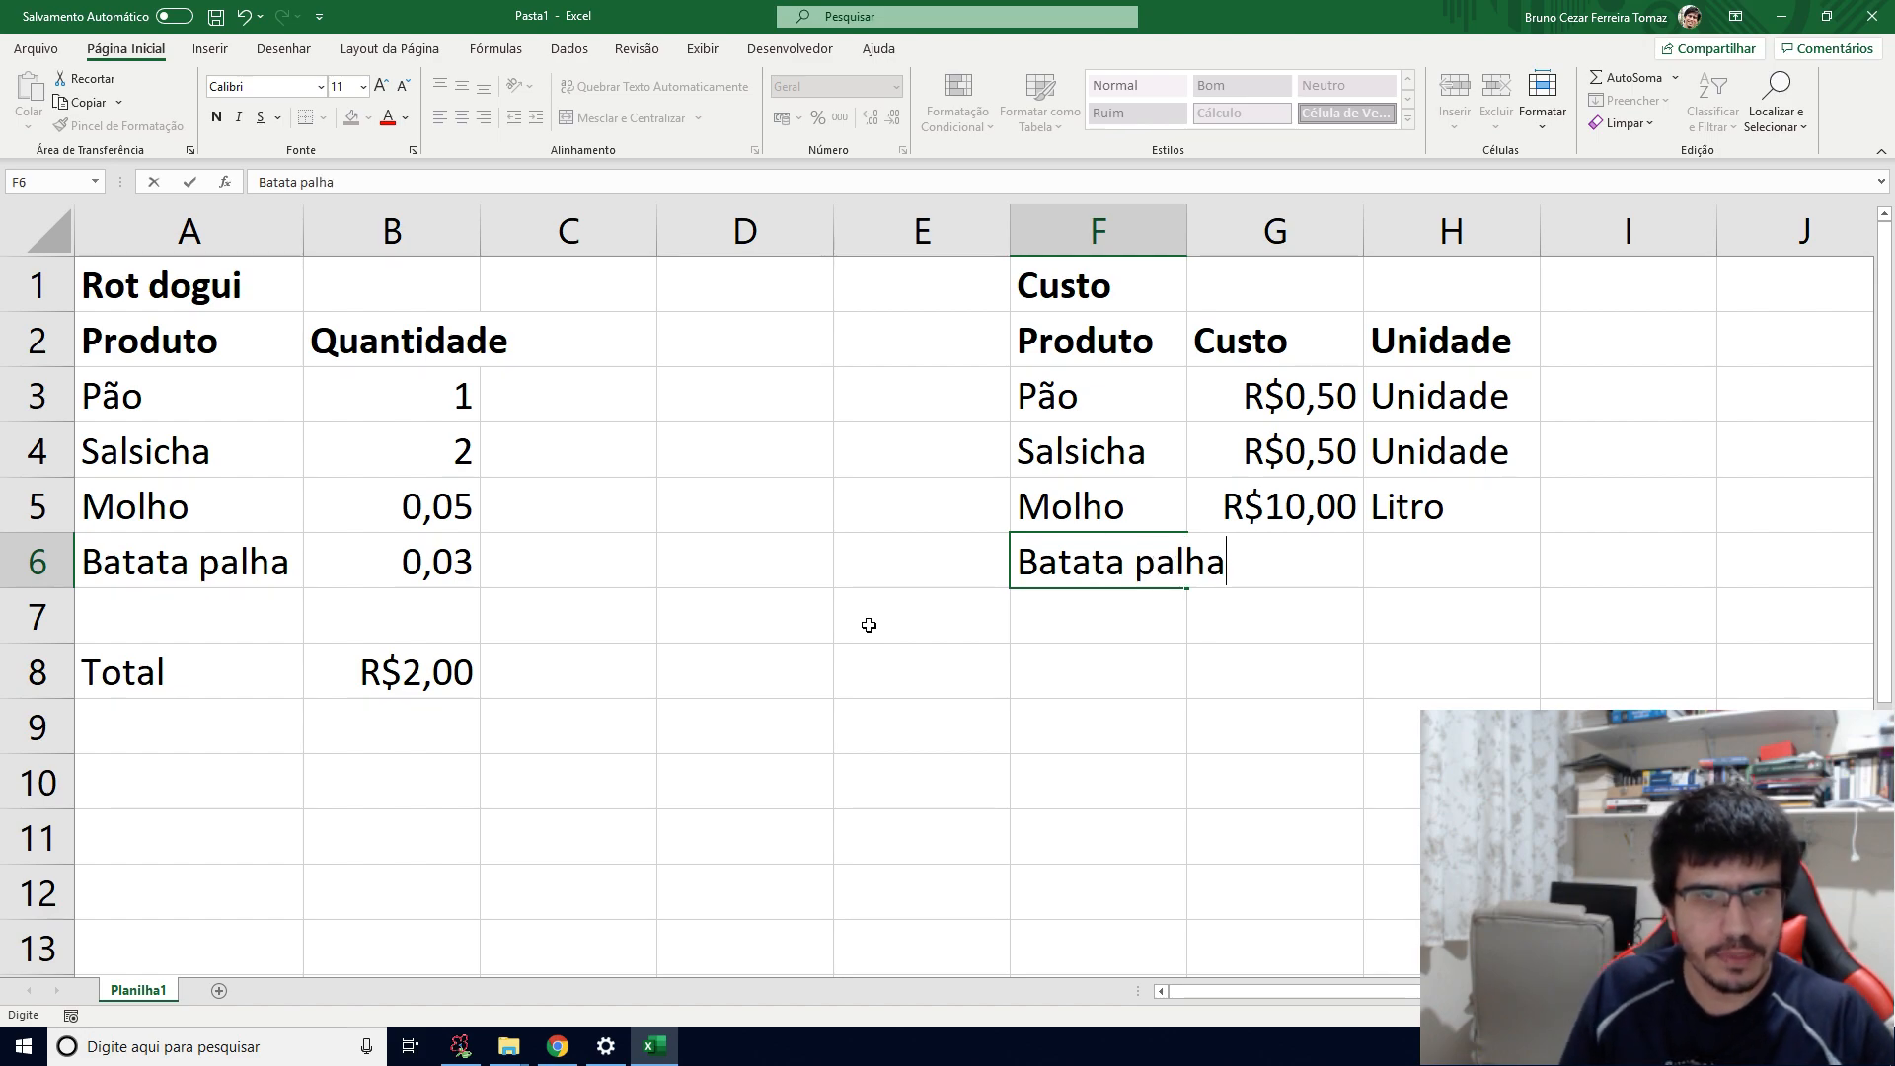
key(Tab)
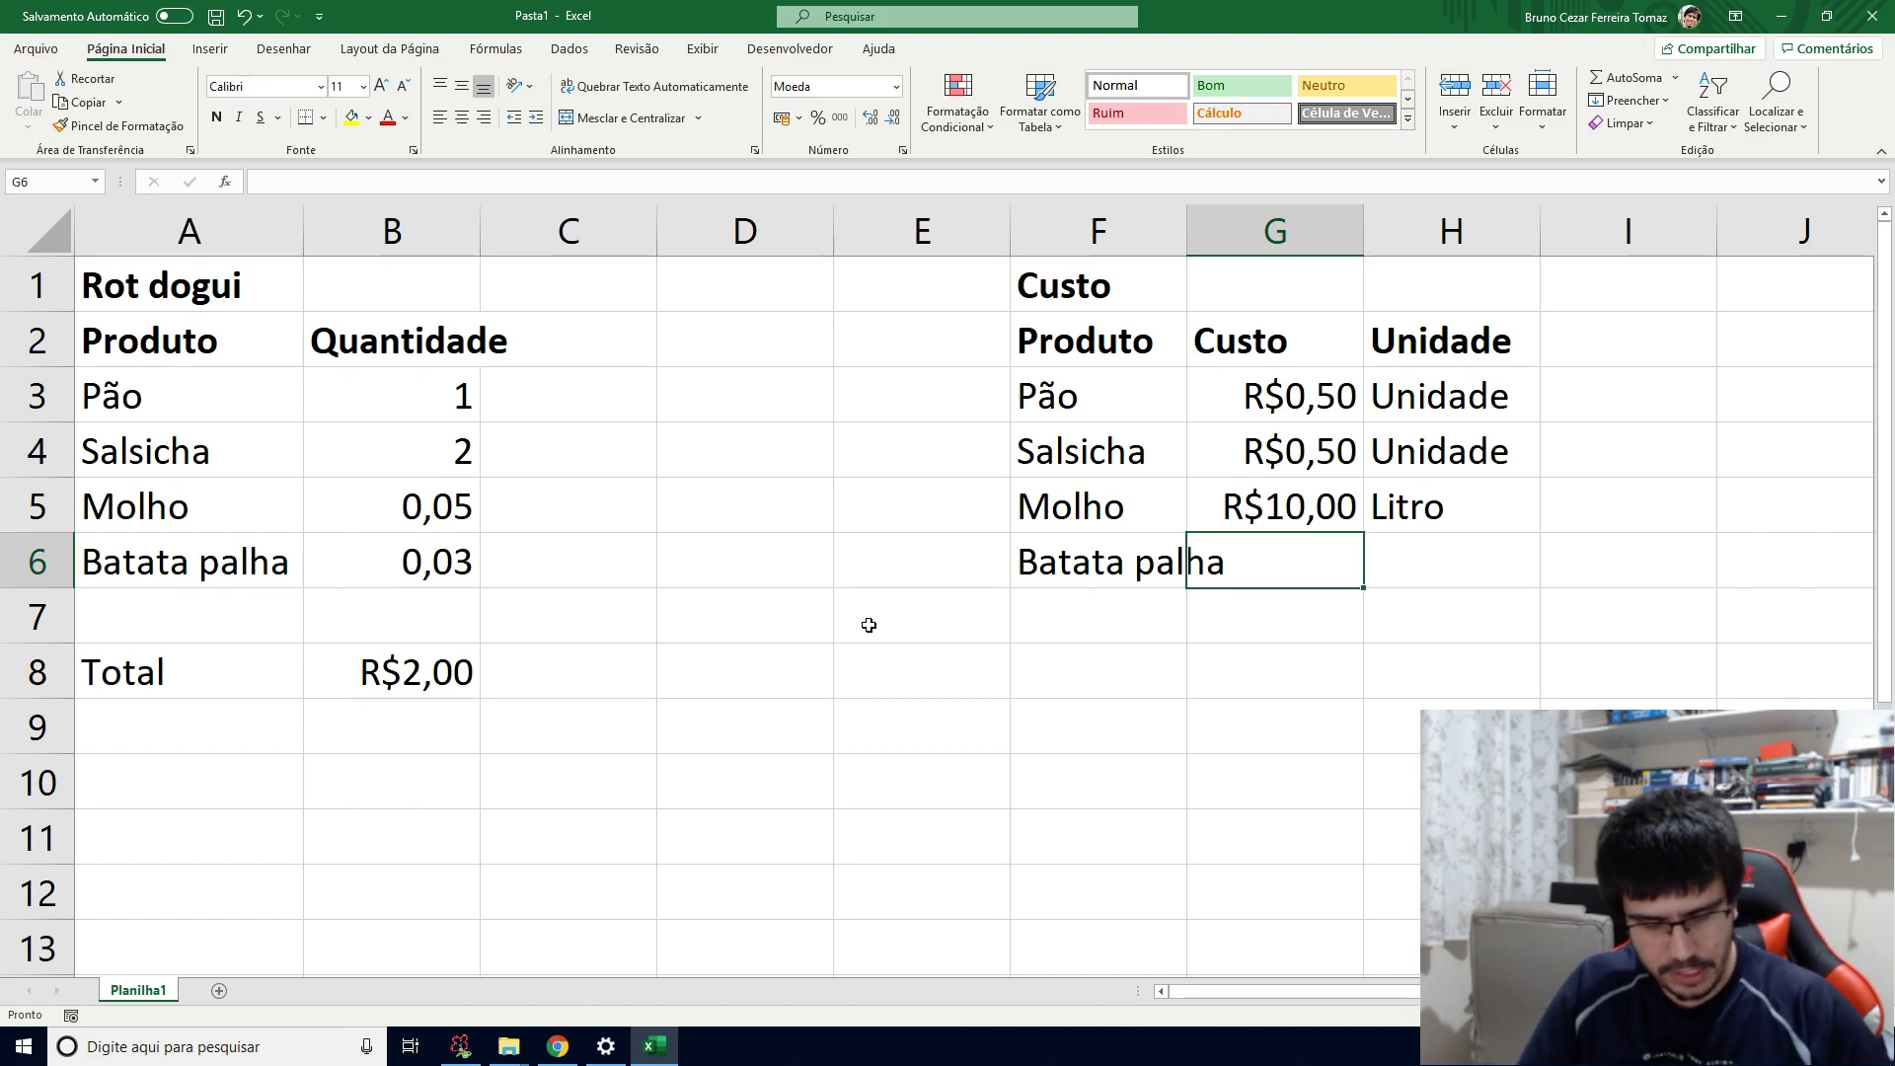
text(R$)
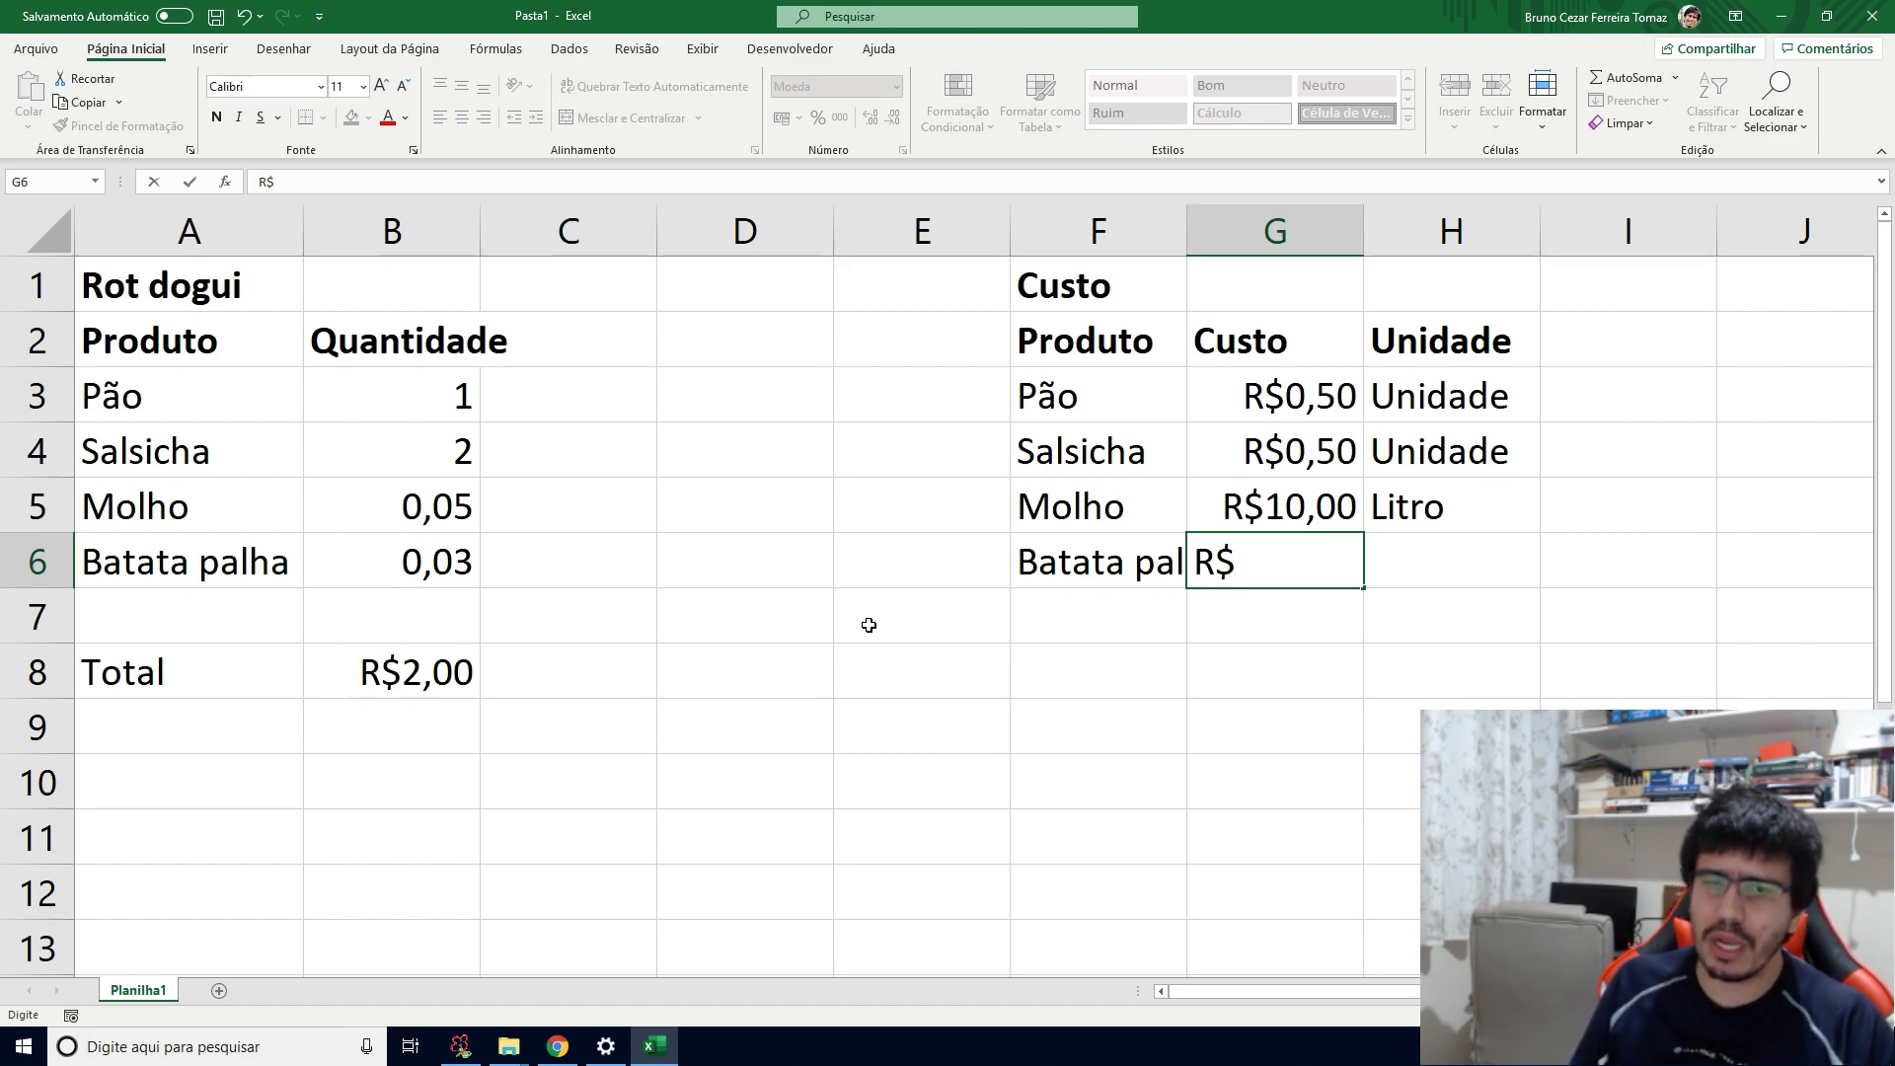
text(12)
key(Tab)
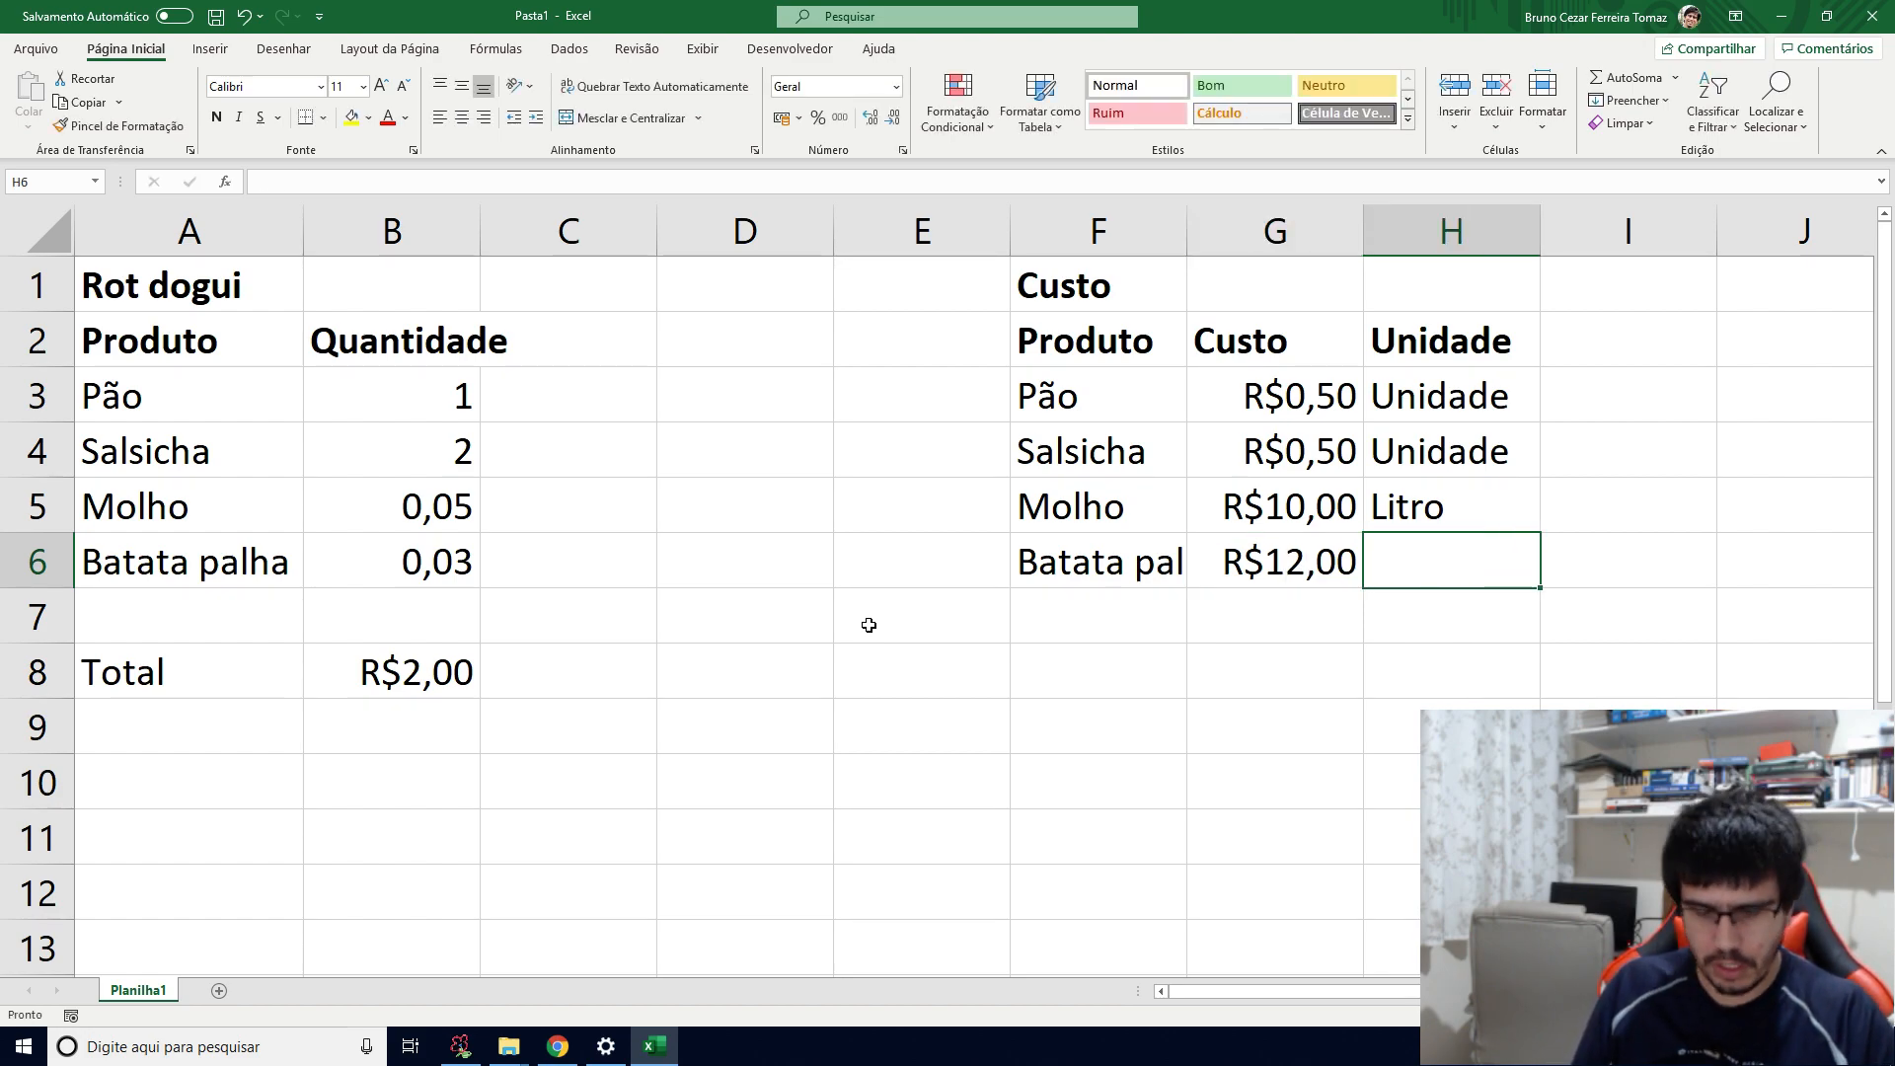
text(Quilo)
key(Return)
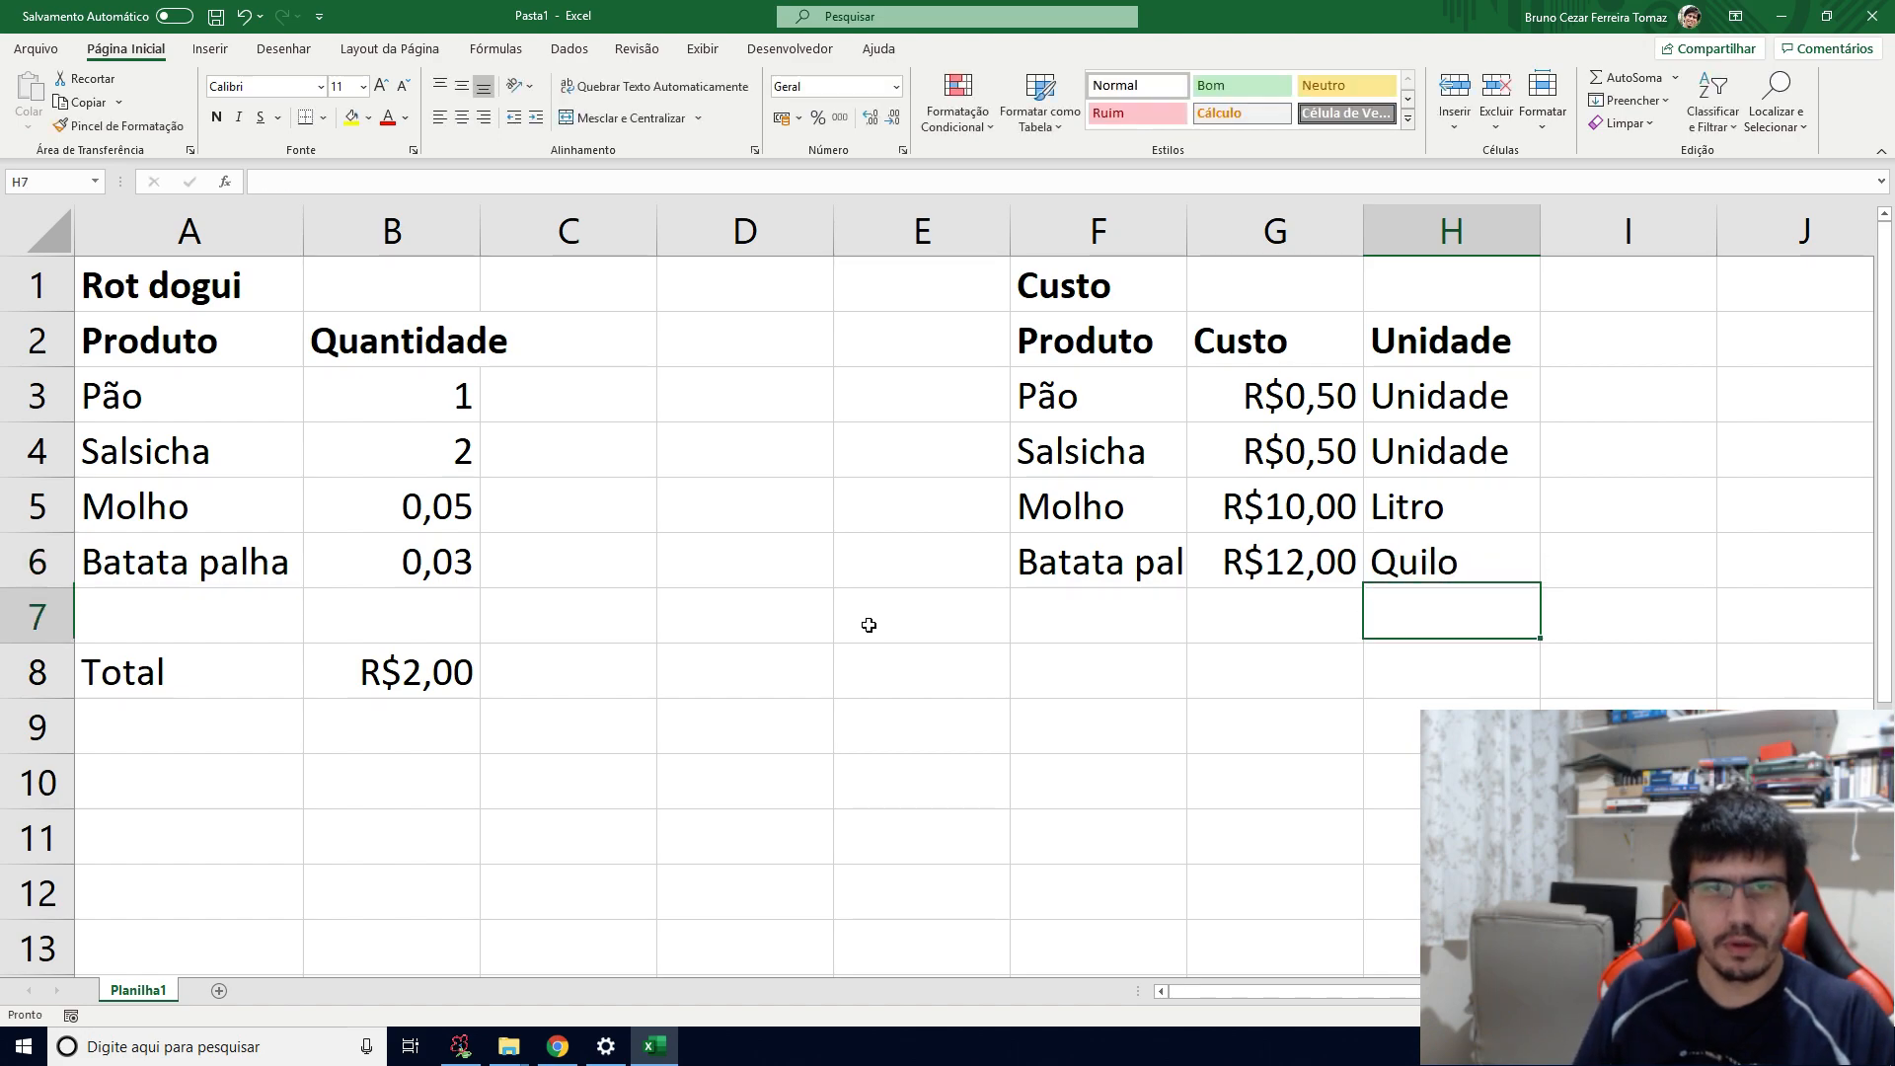
key(Up)
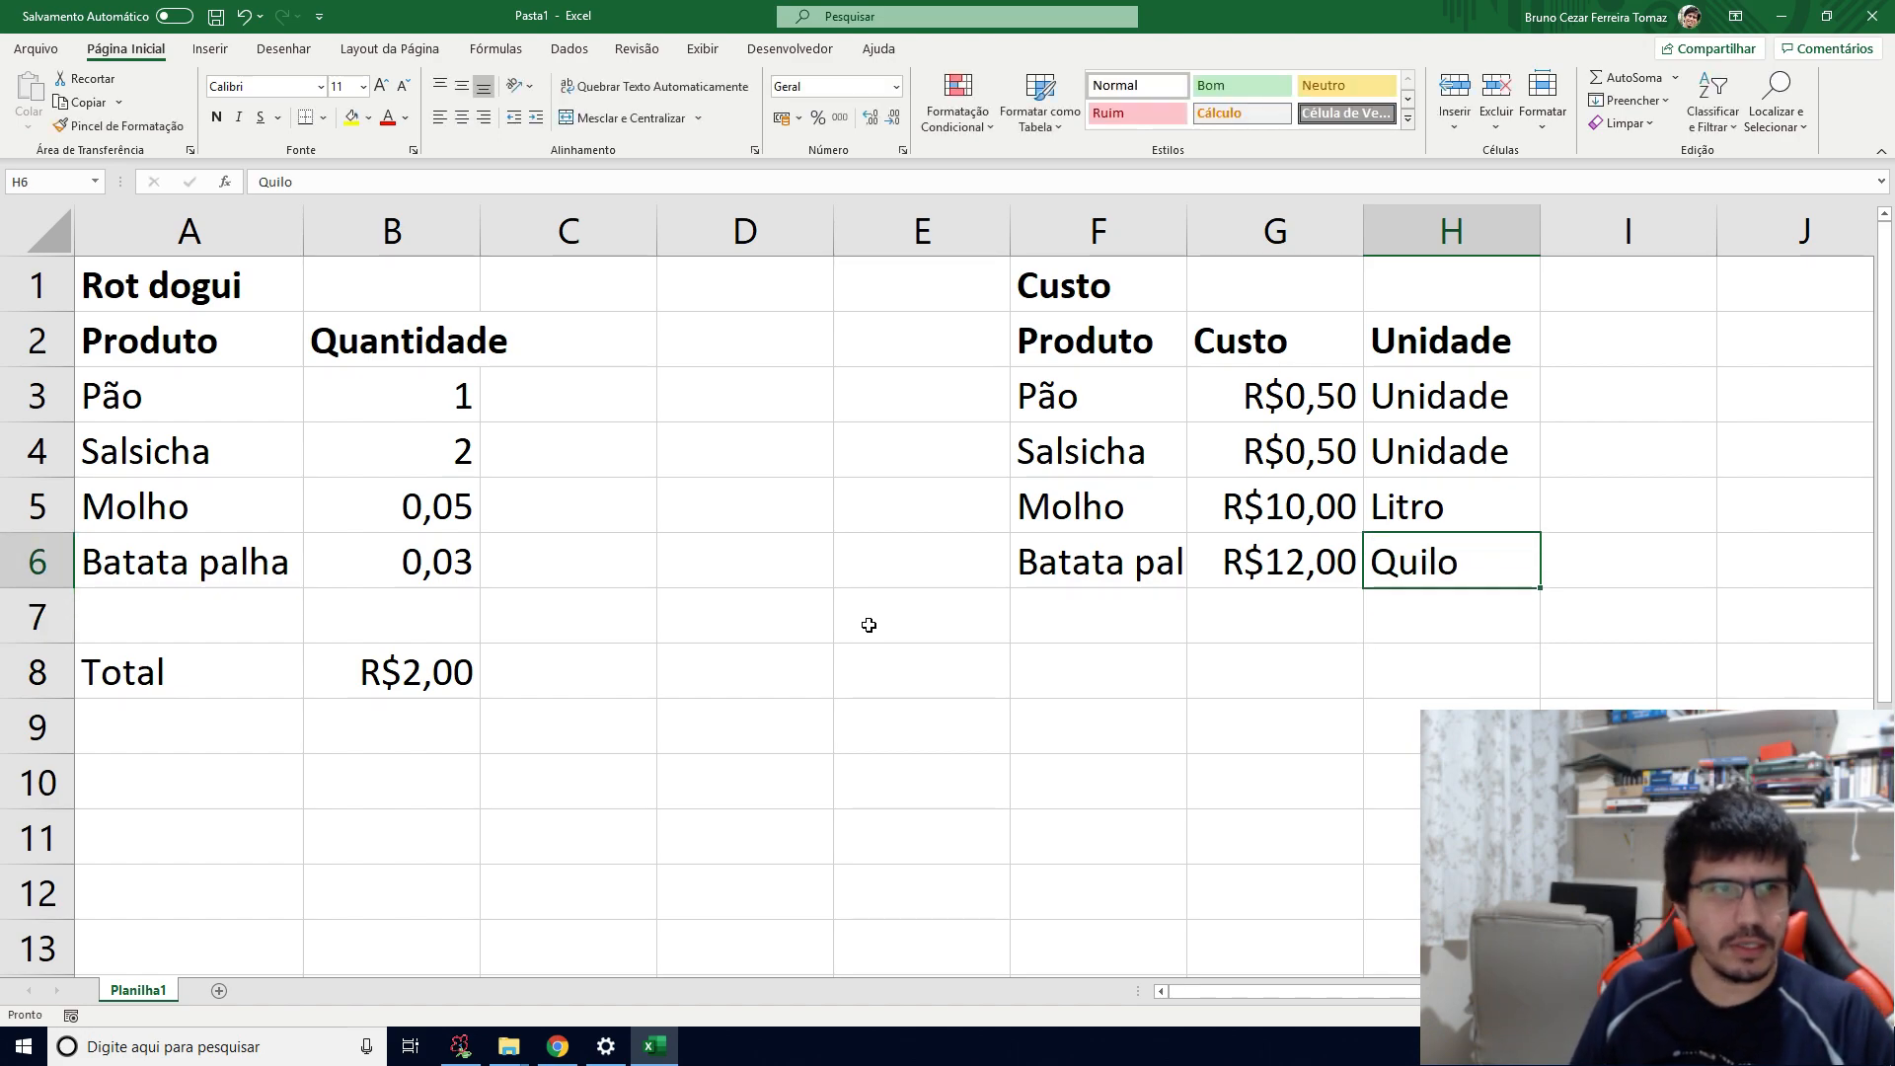
Step: Extend the Total formula in B8 with + (G6 *B6) to include the Batata palha cost
key(Left)
key(Left)
key(Left)
key(Left)
key(Left)
key(Left)
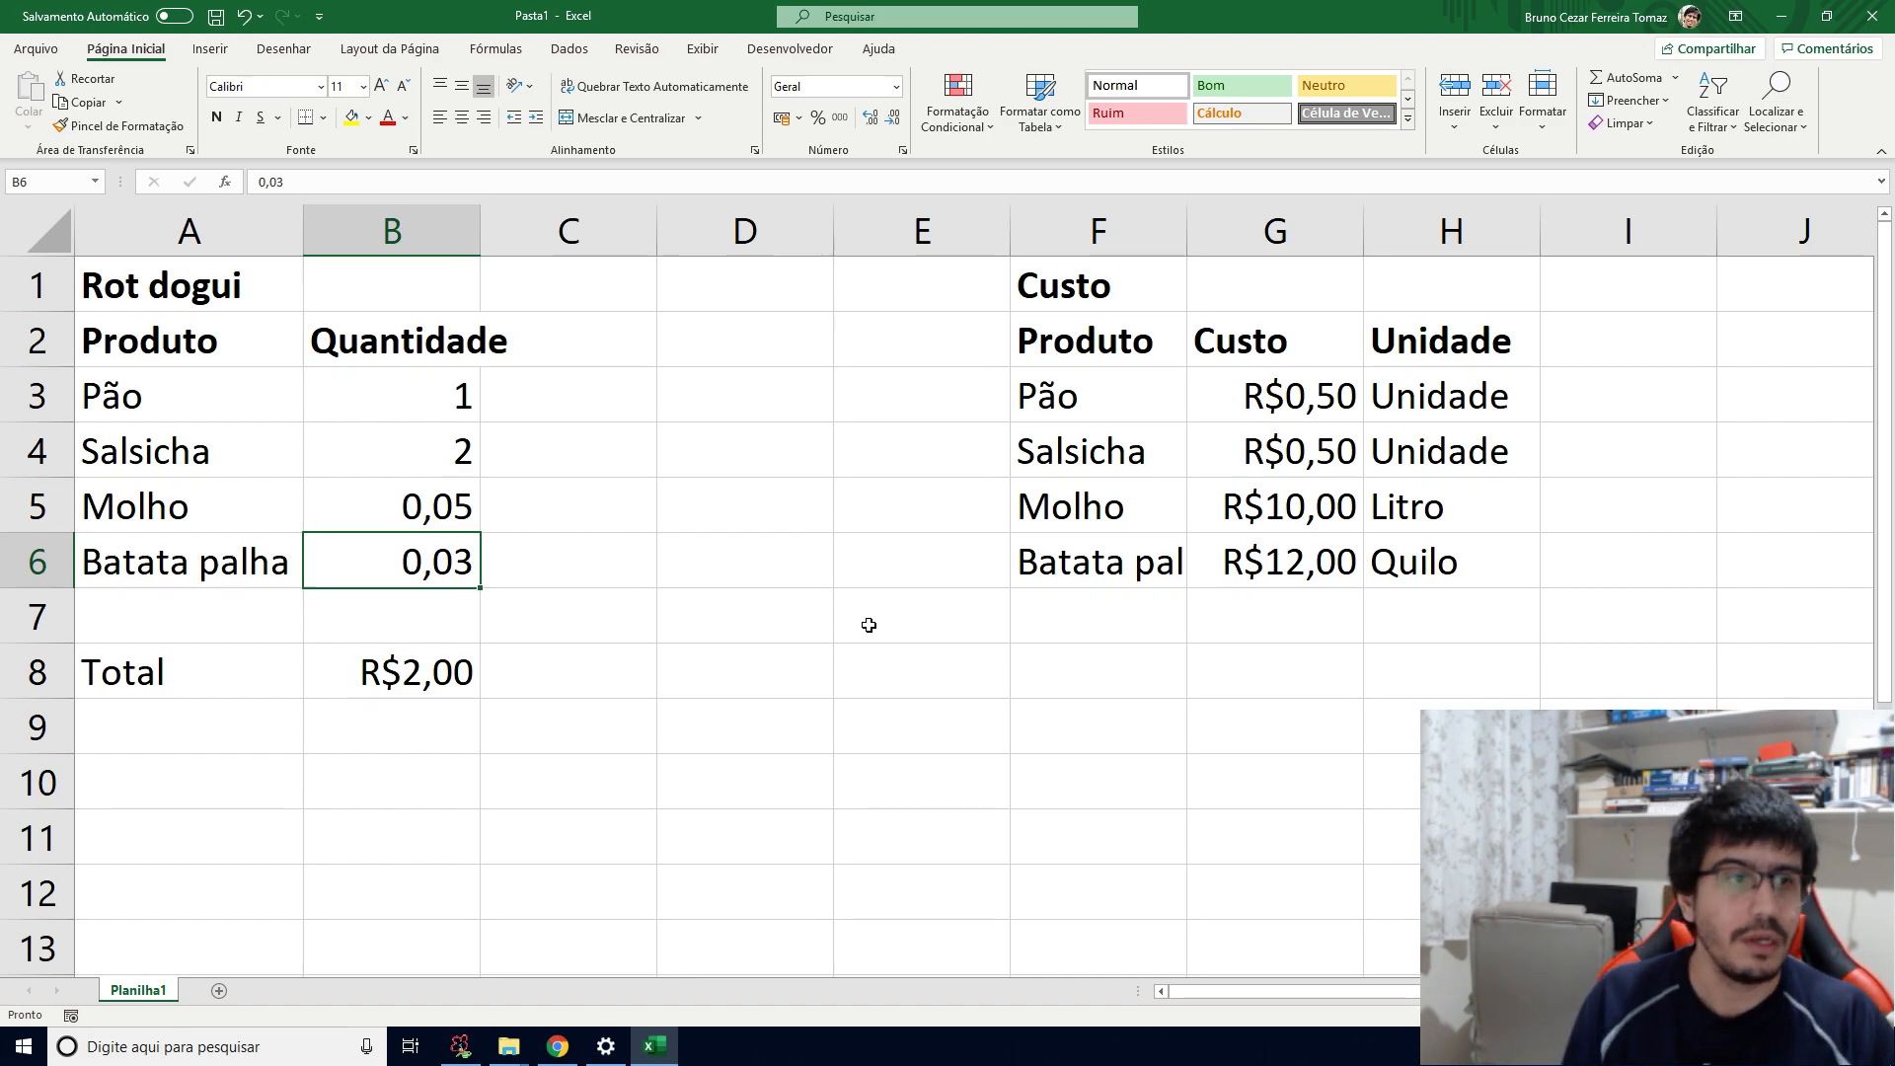
key(Down)
key(Down)
key(Down)
key(Up)
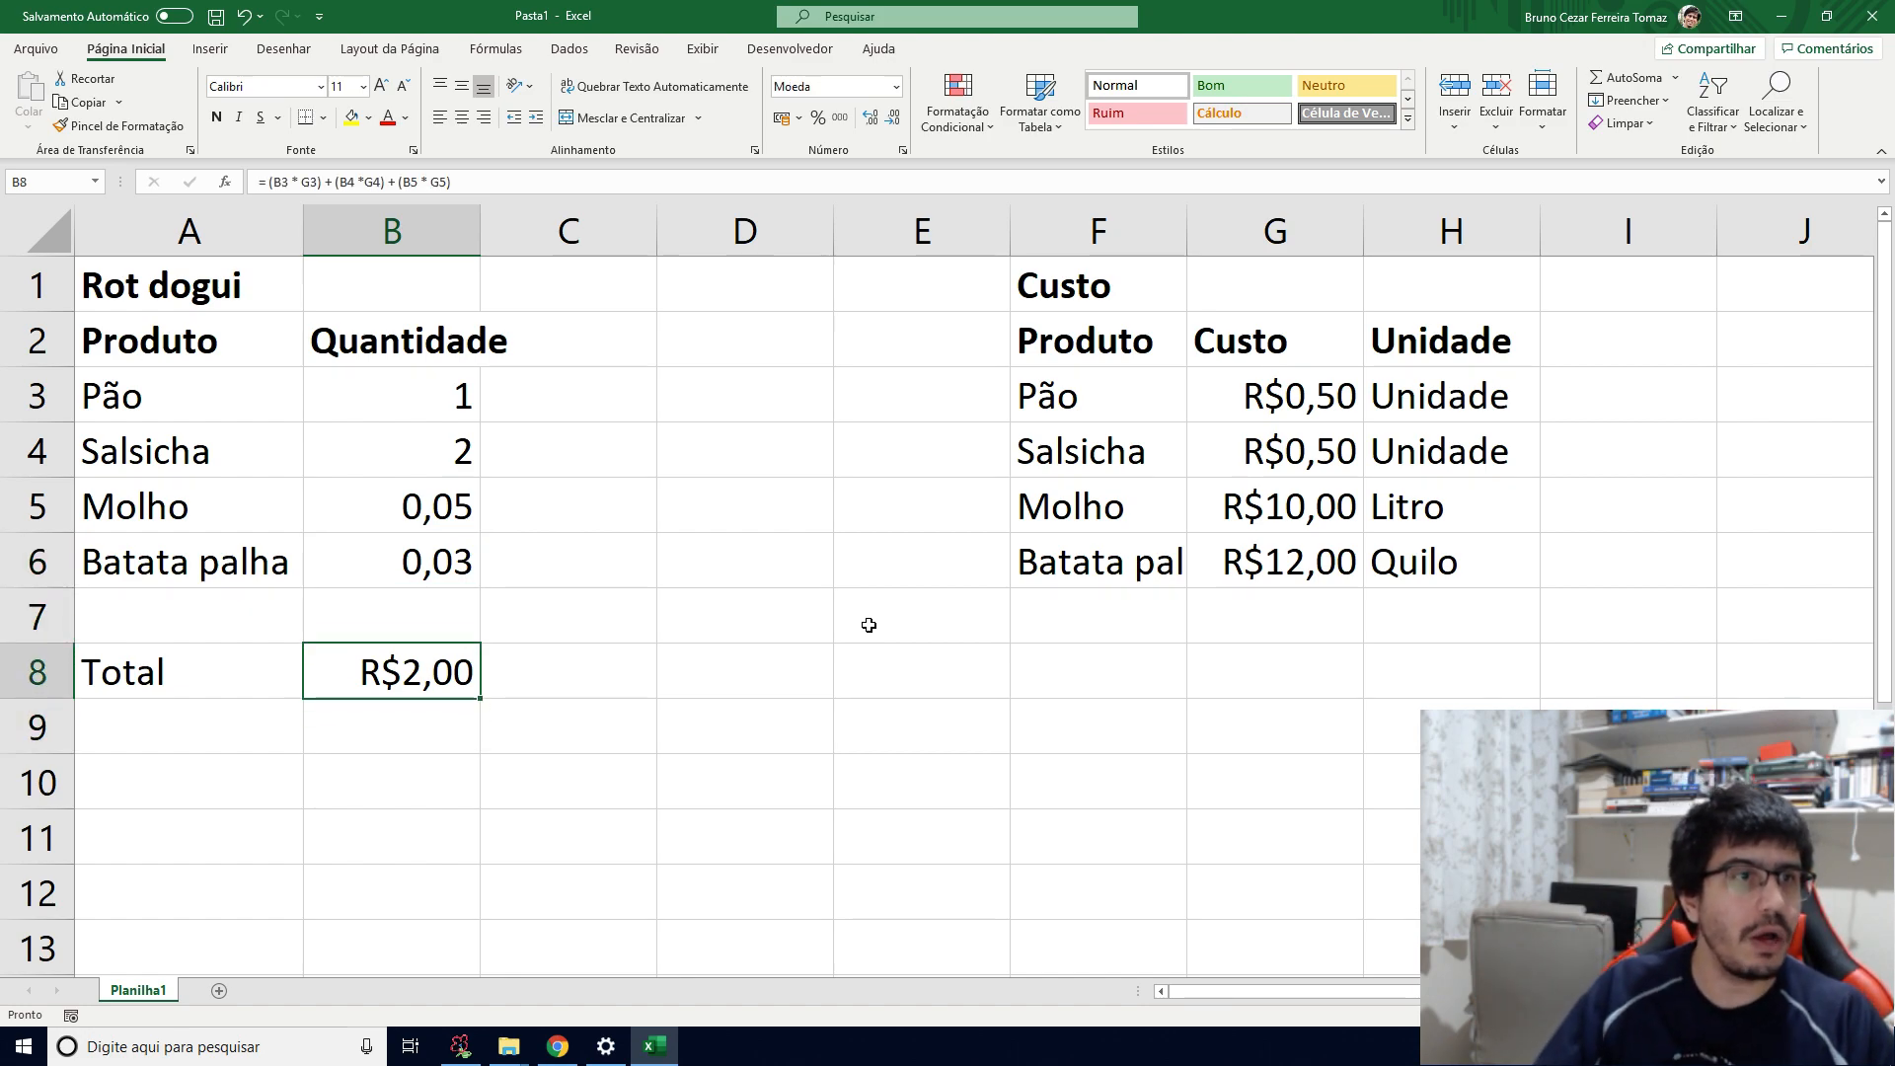
key(F2)
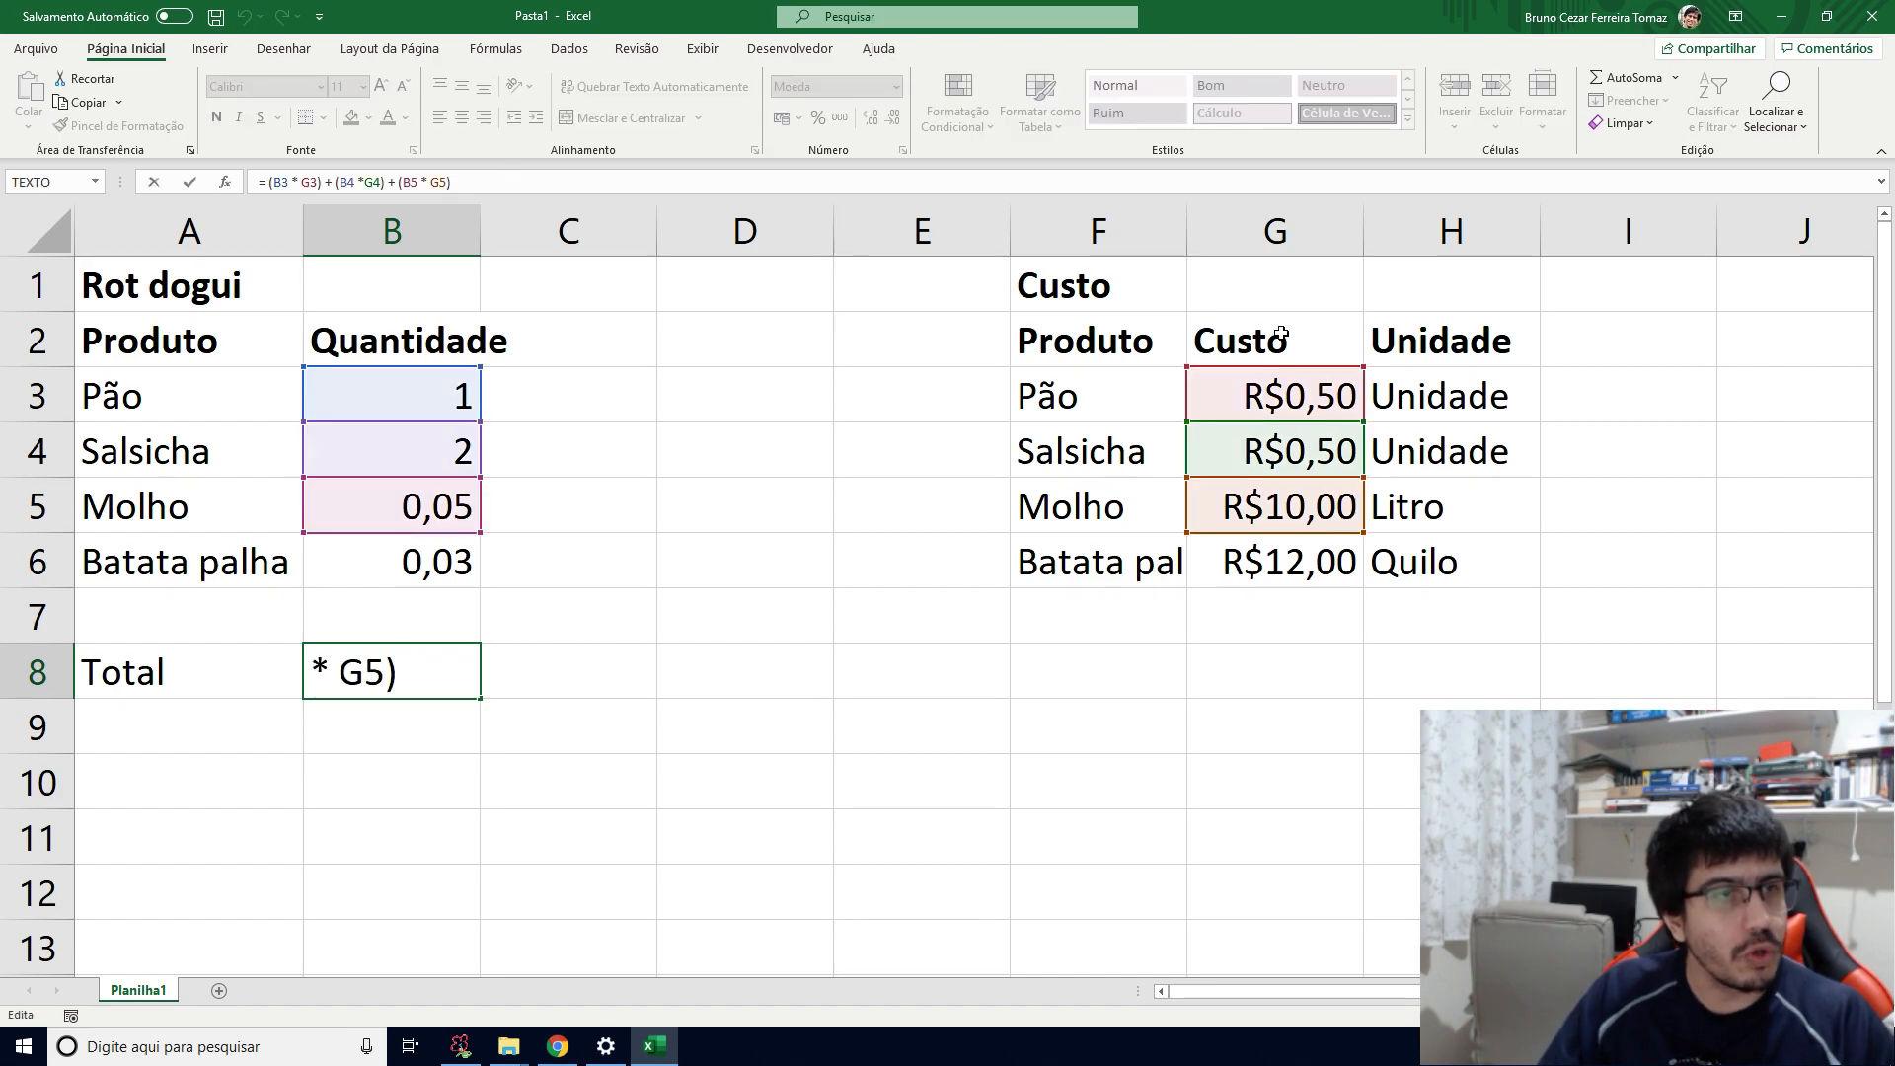
text(+ ()
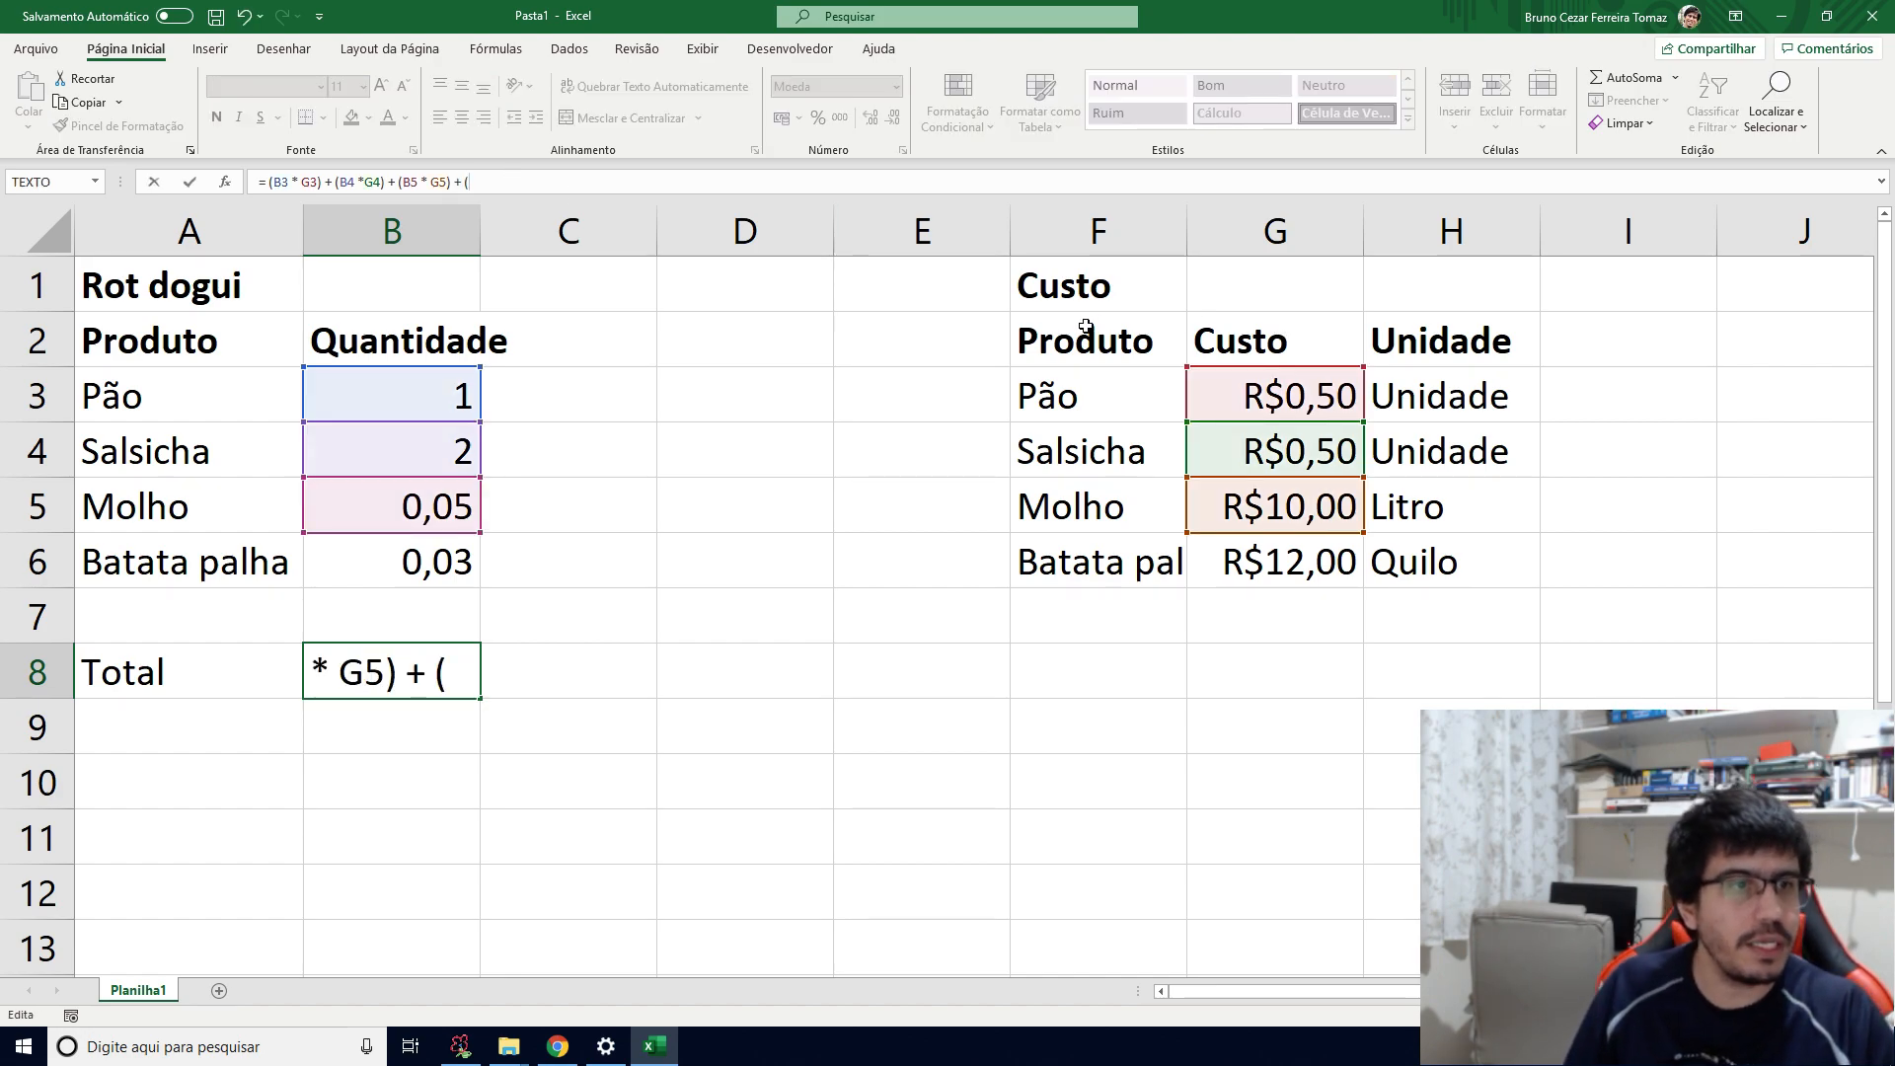
click(1232, 548)
text(*)
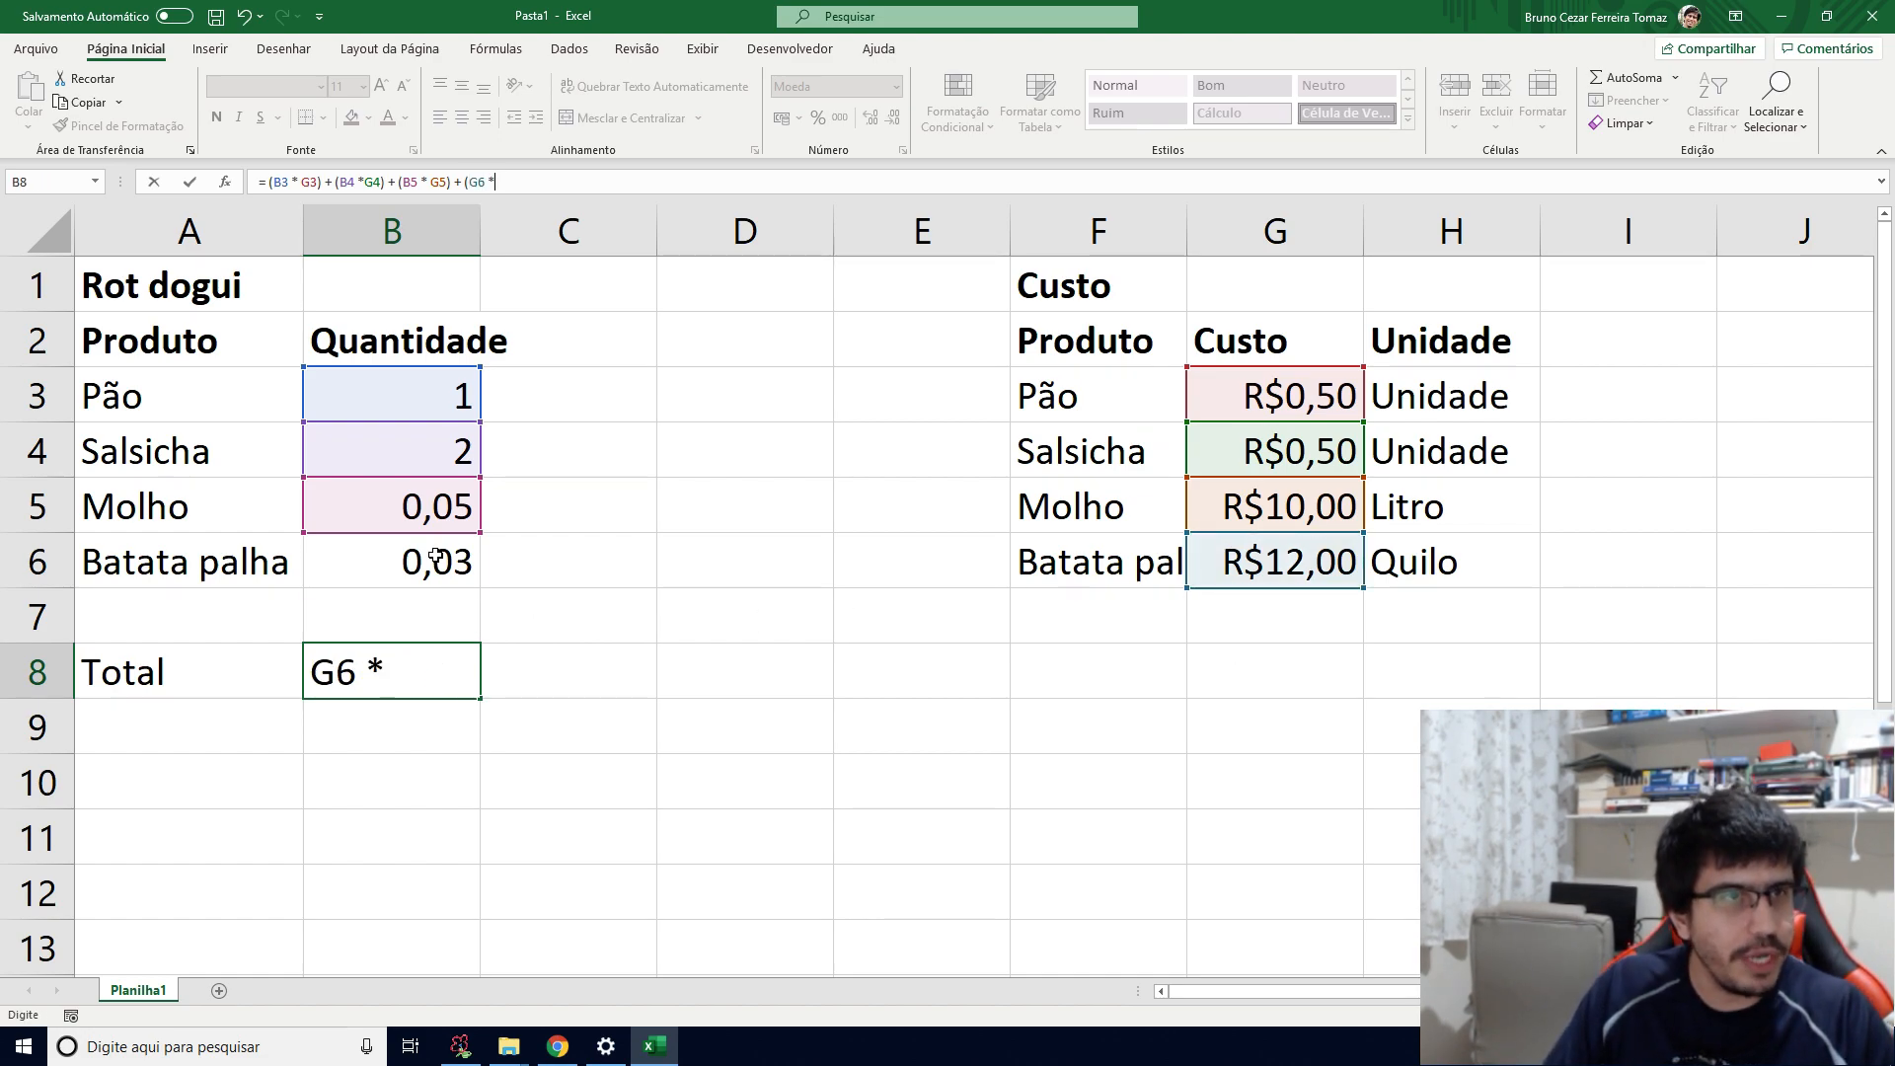
click(435, 556)
text())
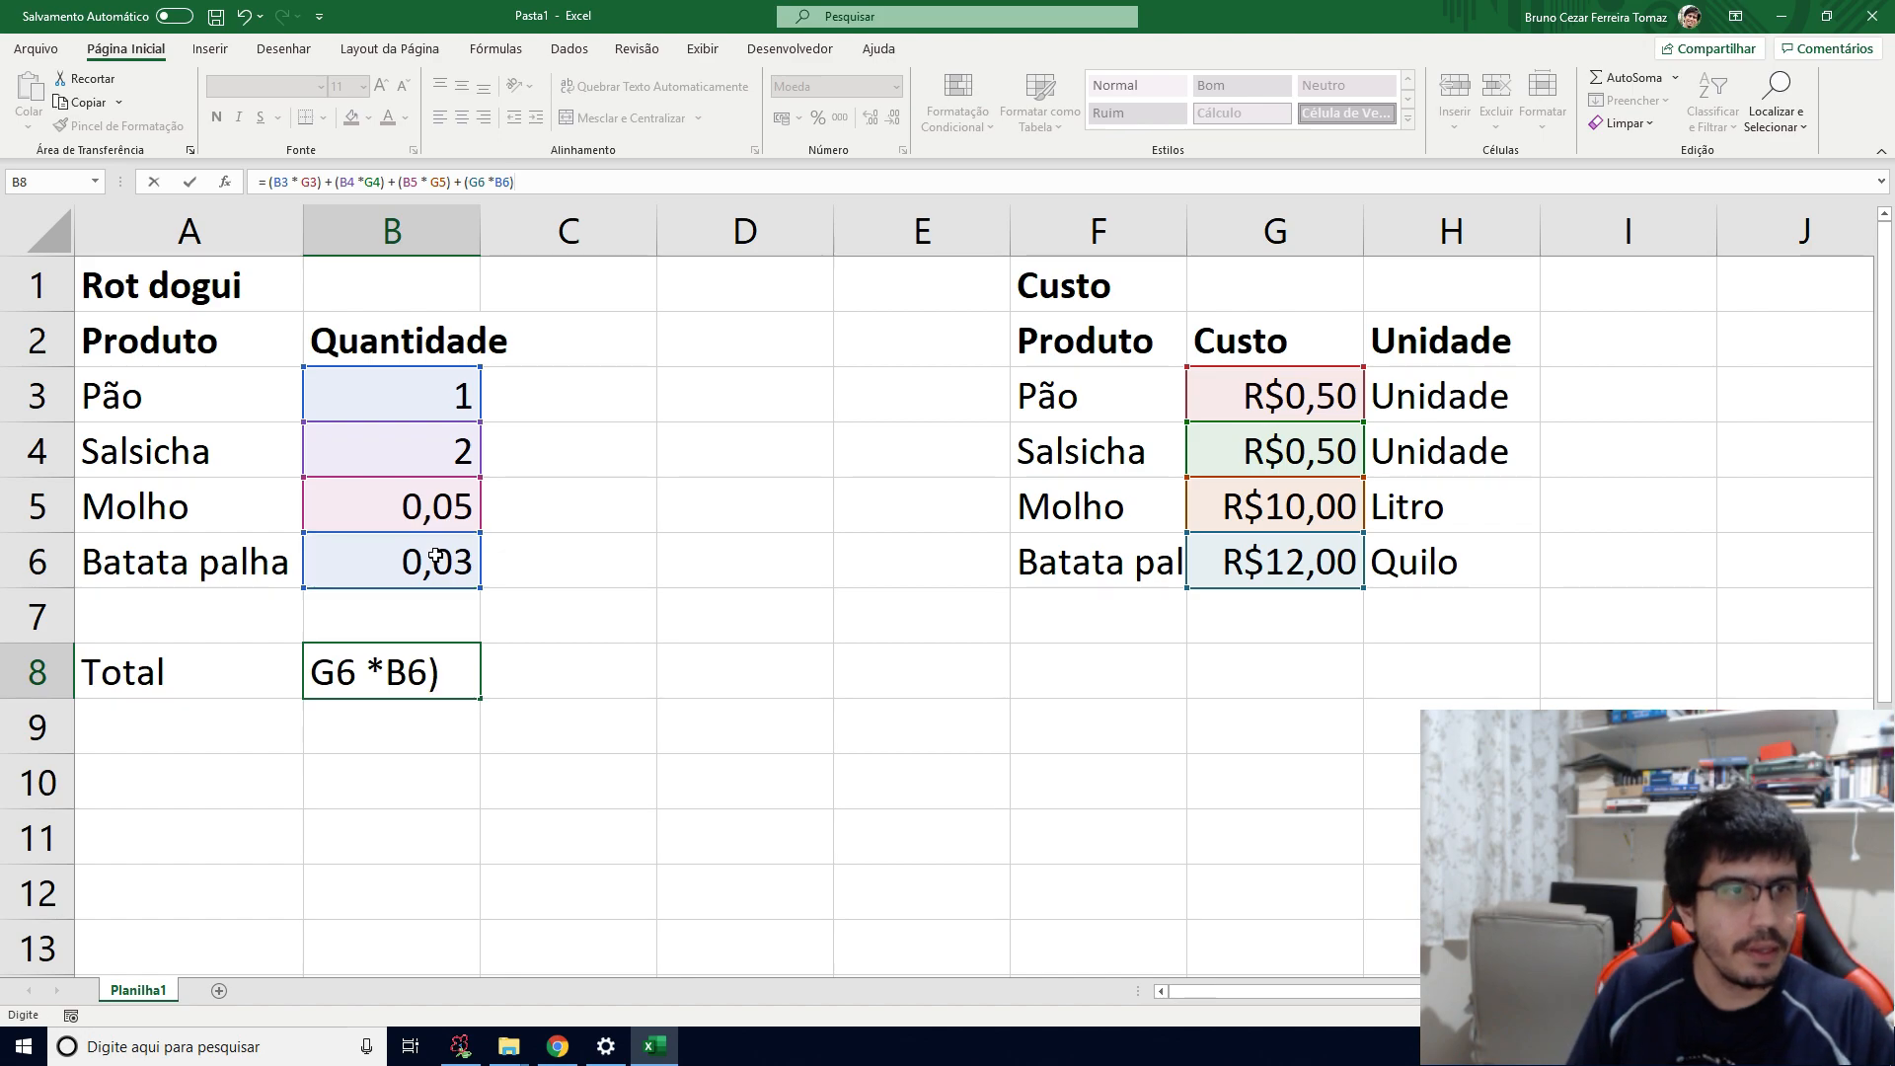
key(Return)
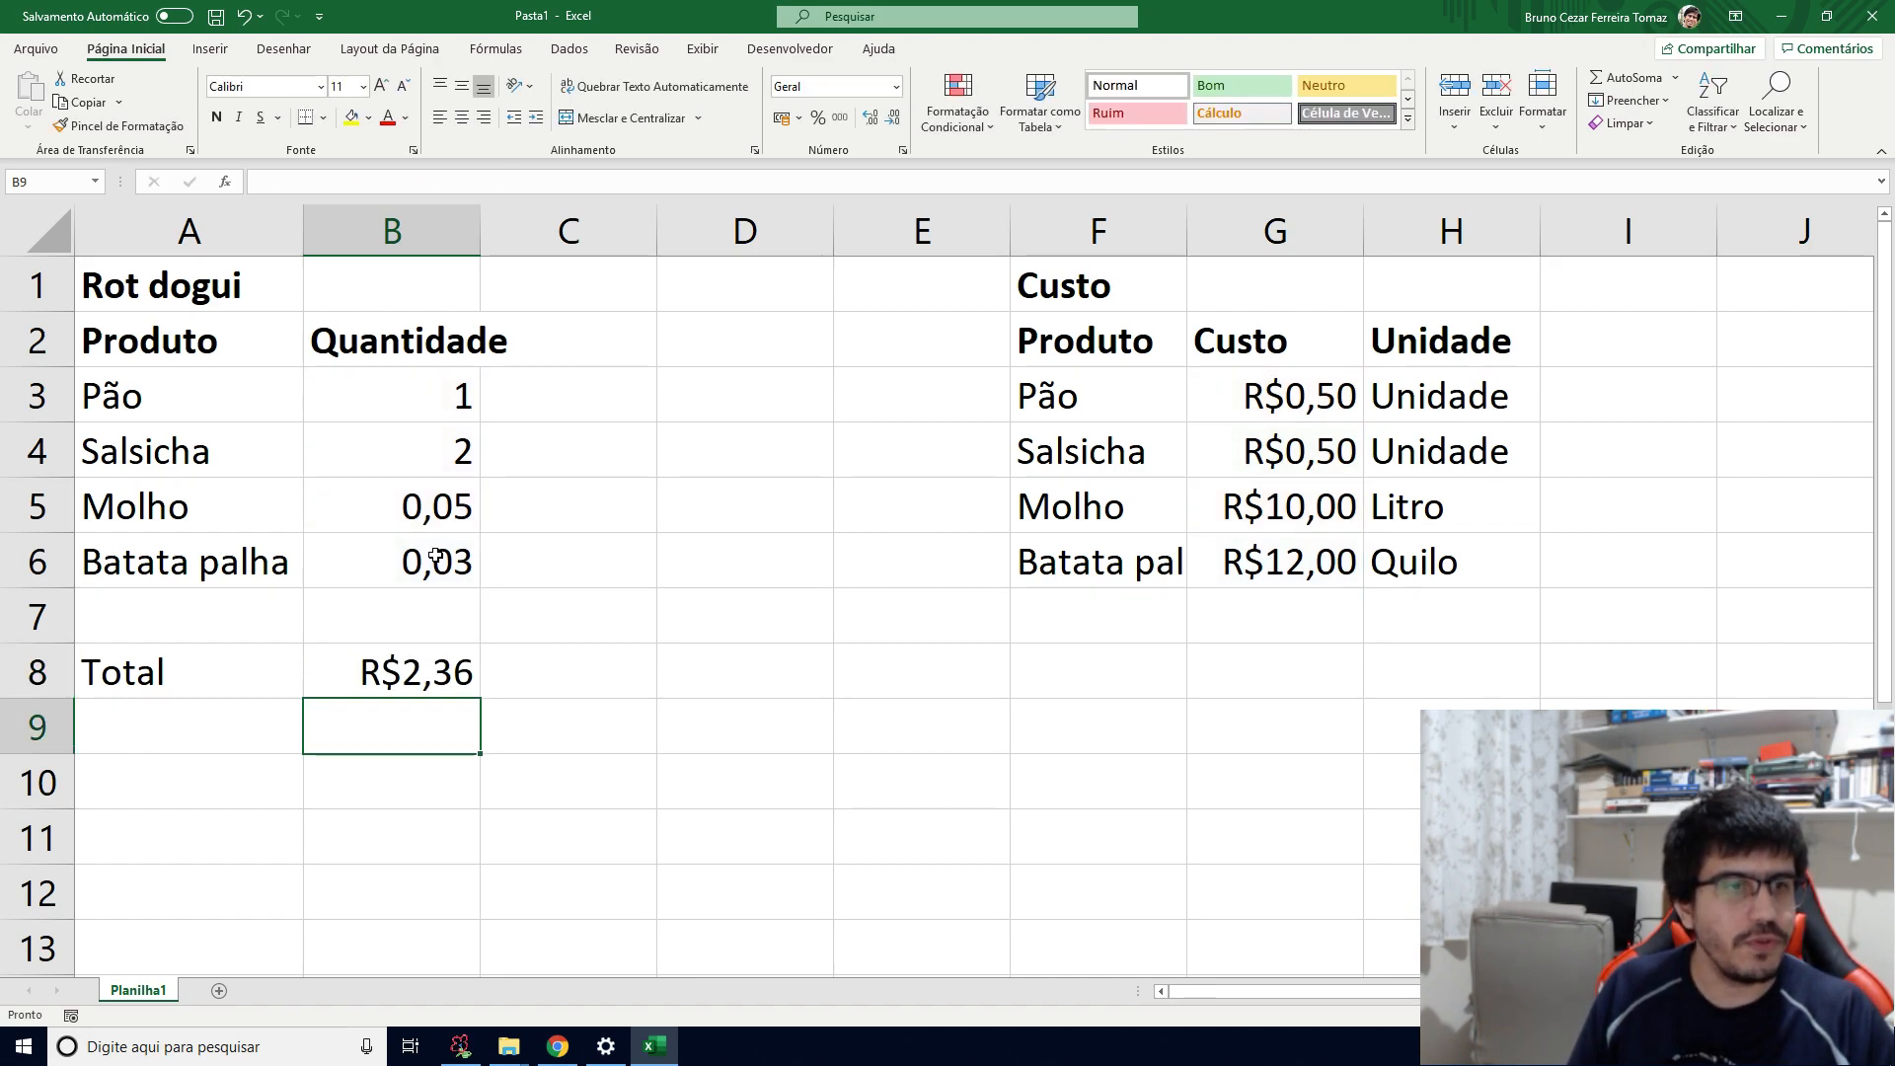
key(Up)
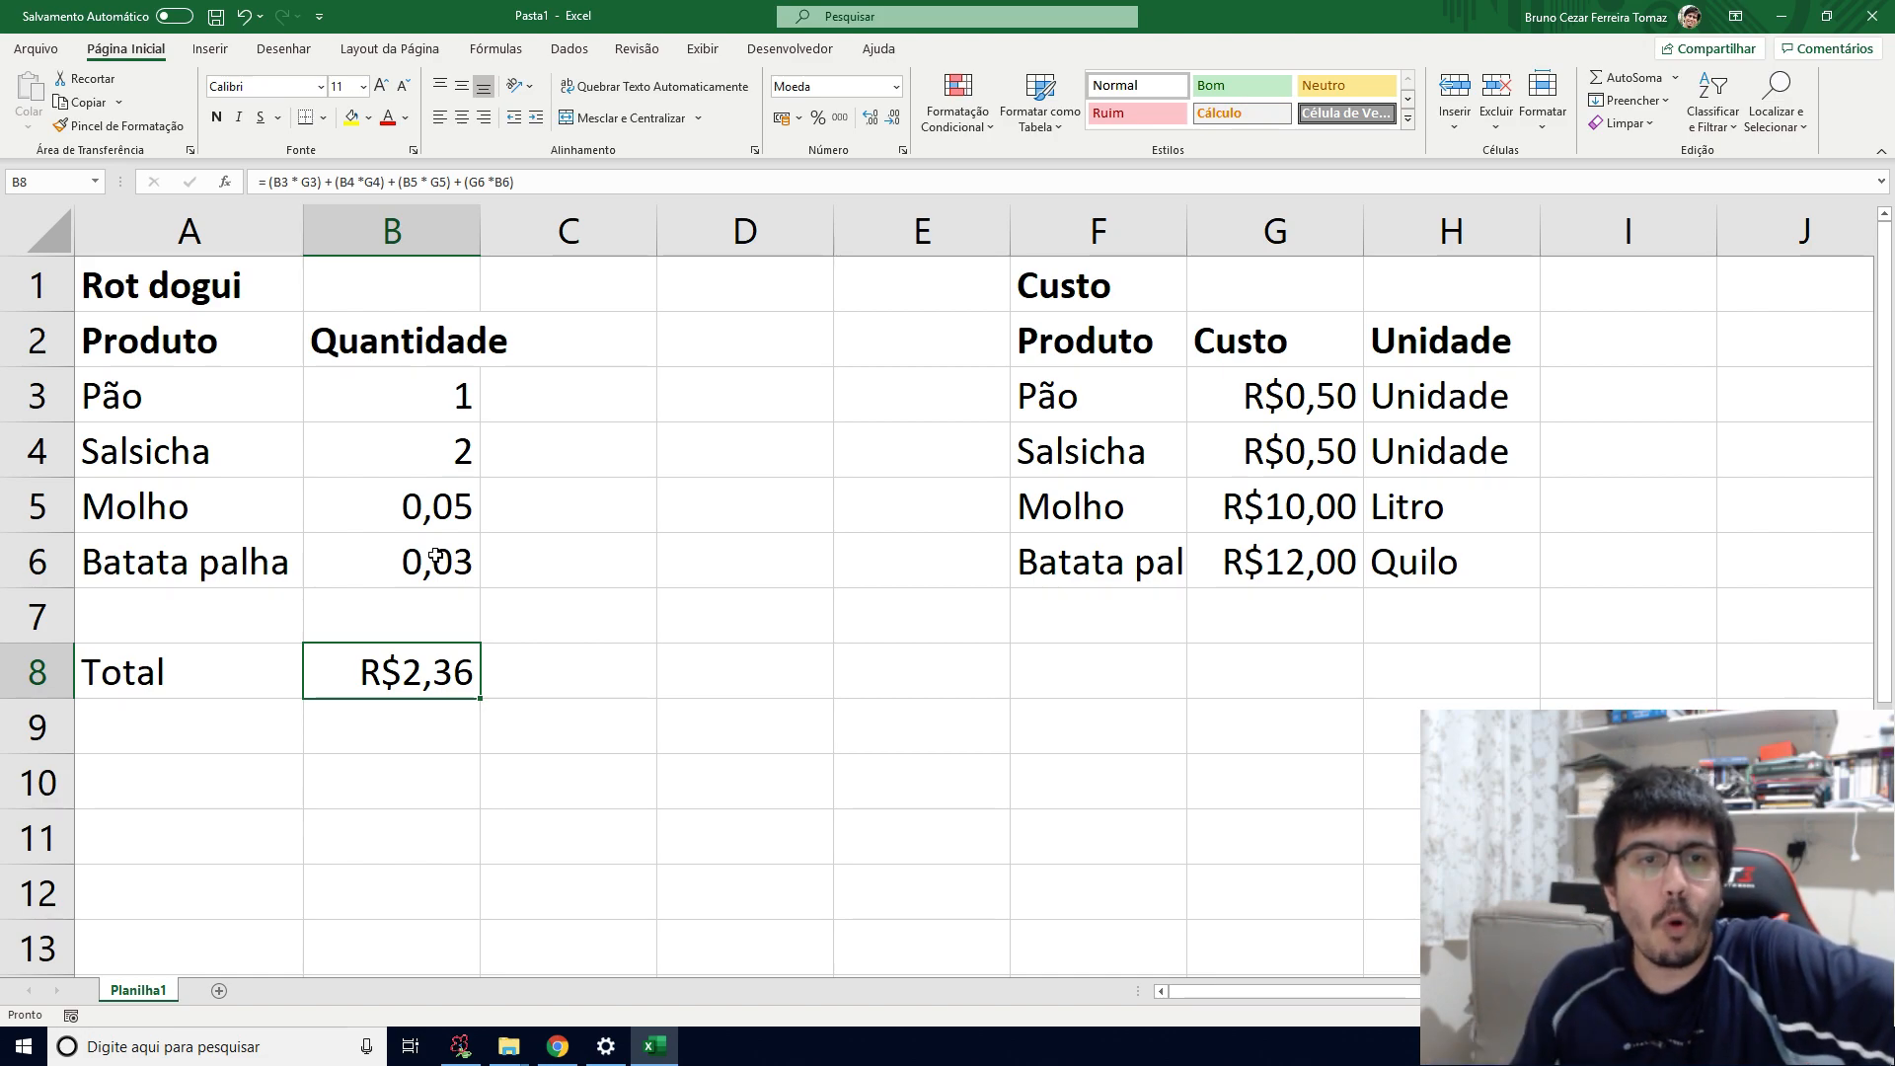
Step: Auto-fit column F to its contents and widen column B until the Quantidade header fits
click(1172, 237)
double_click(1187, 234)
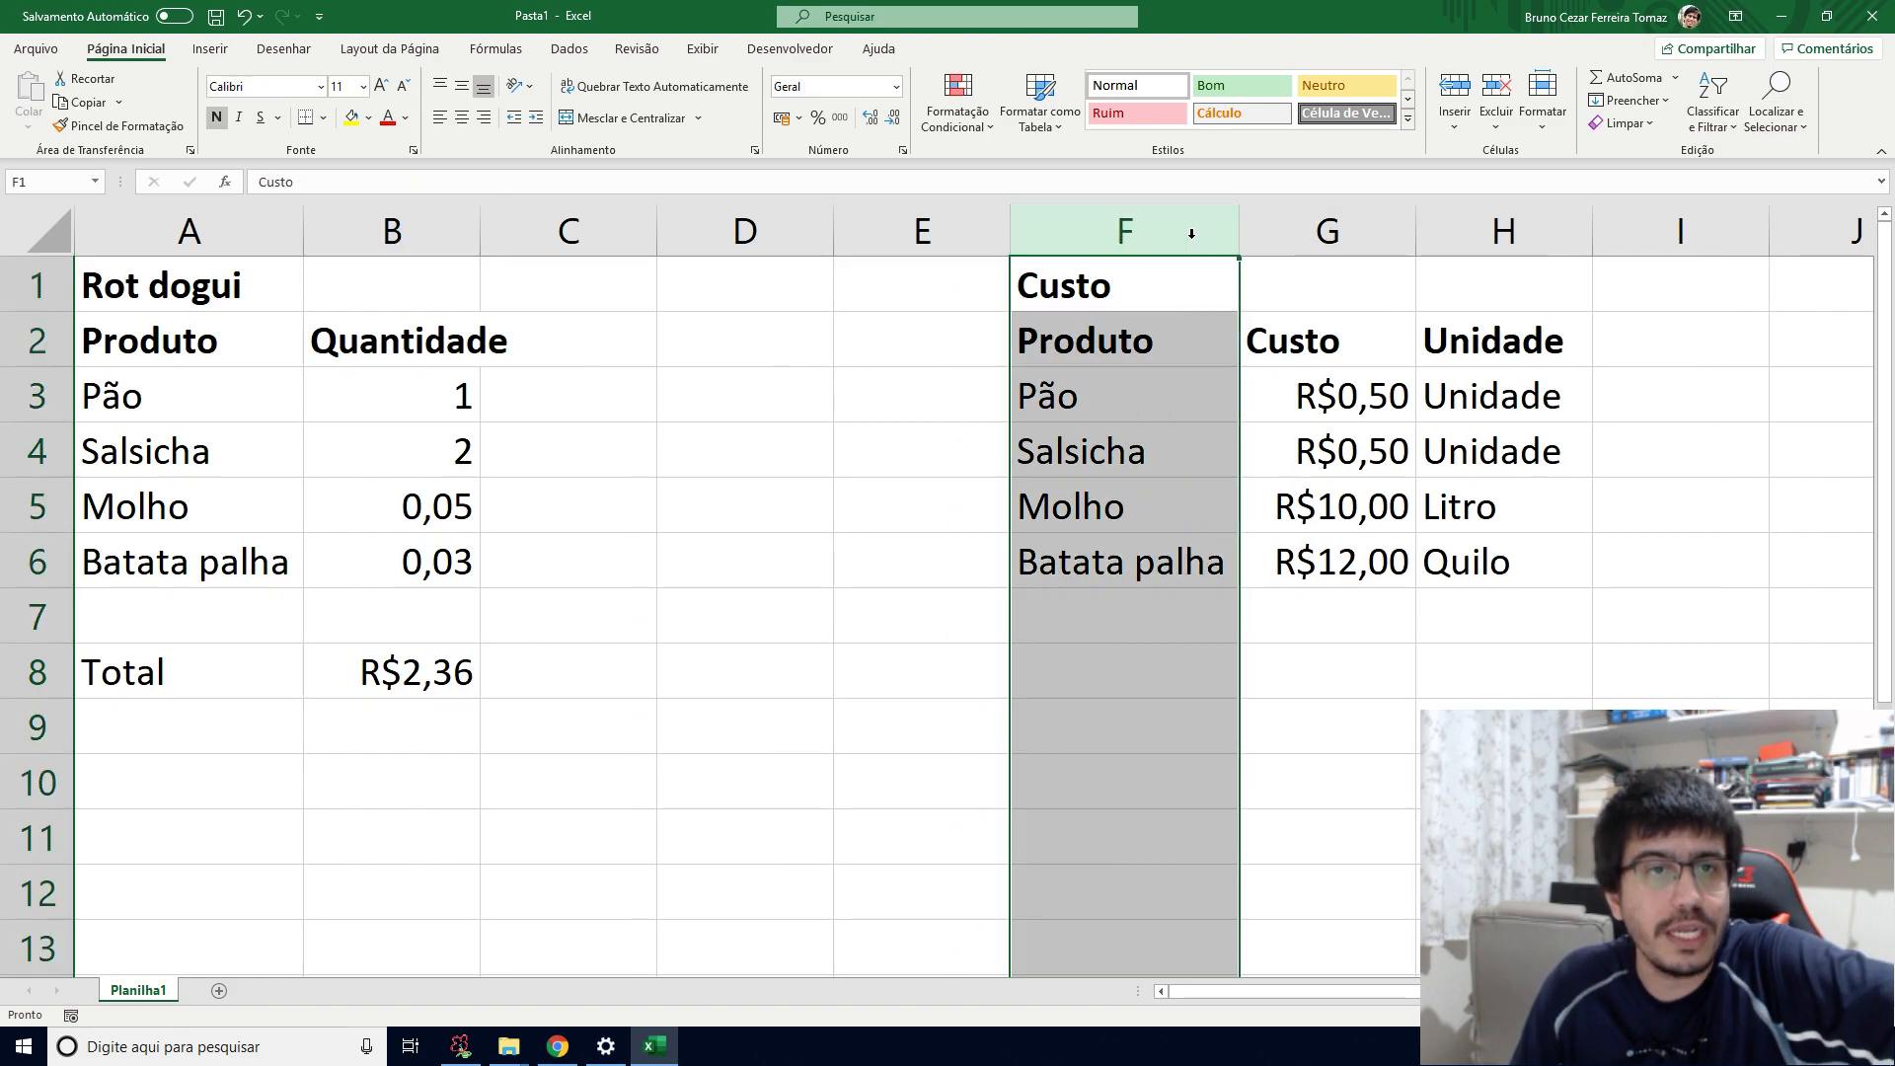
click(939, 590)
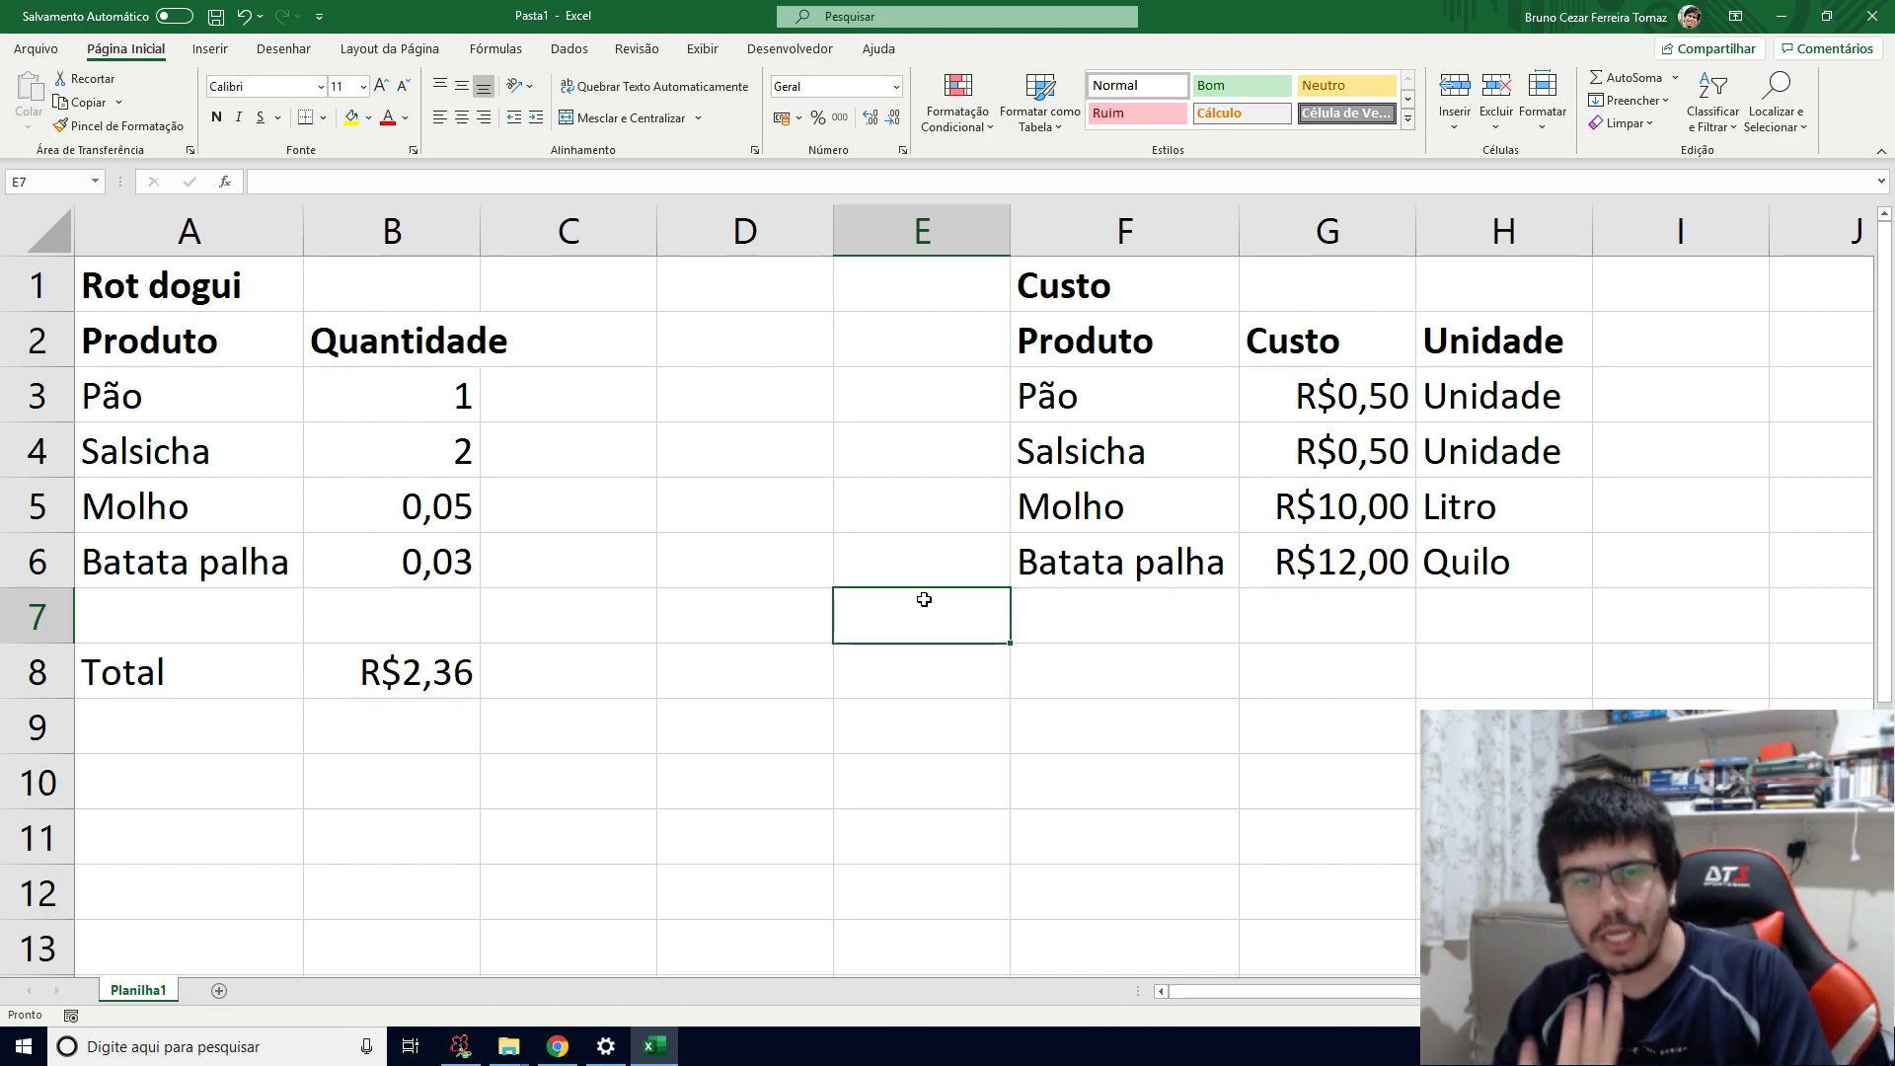
key(Down)
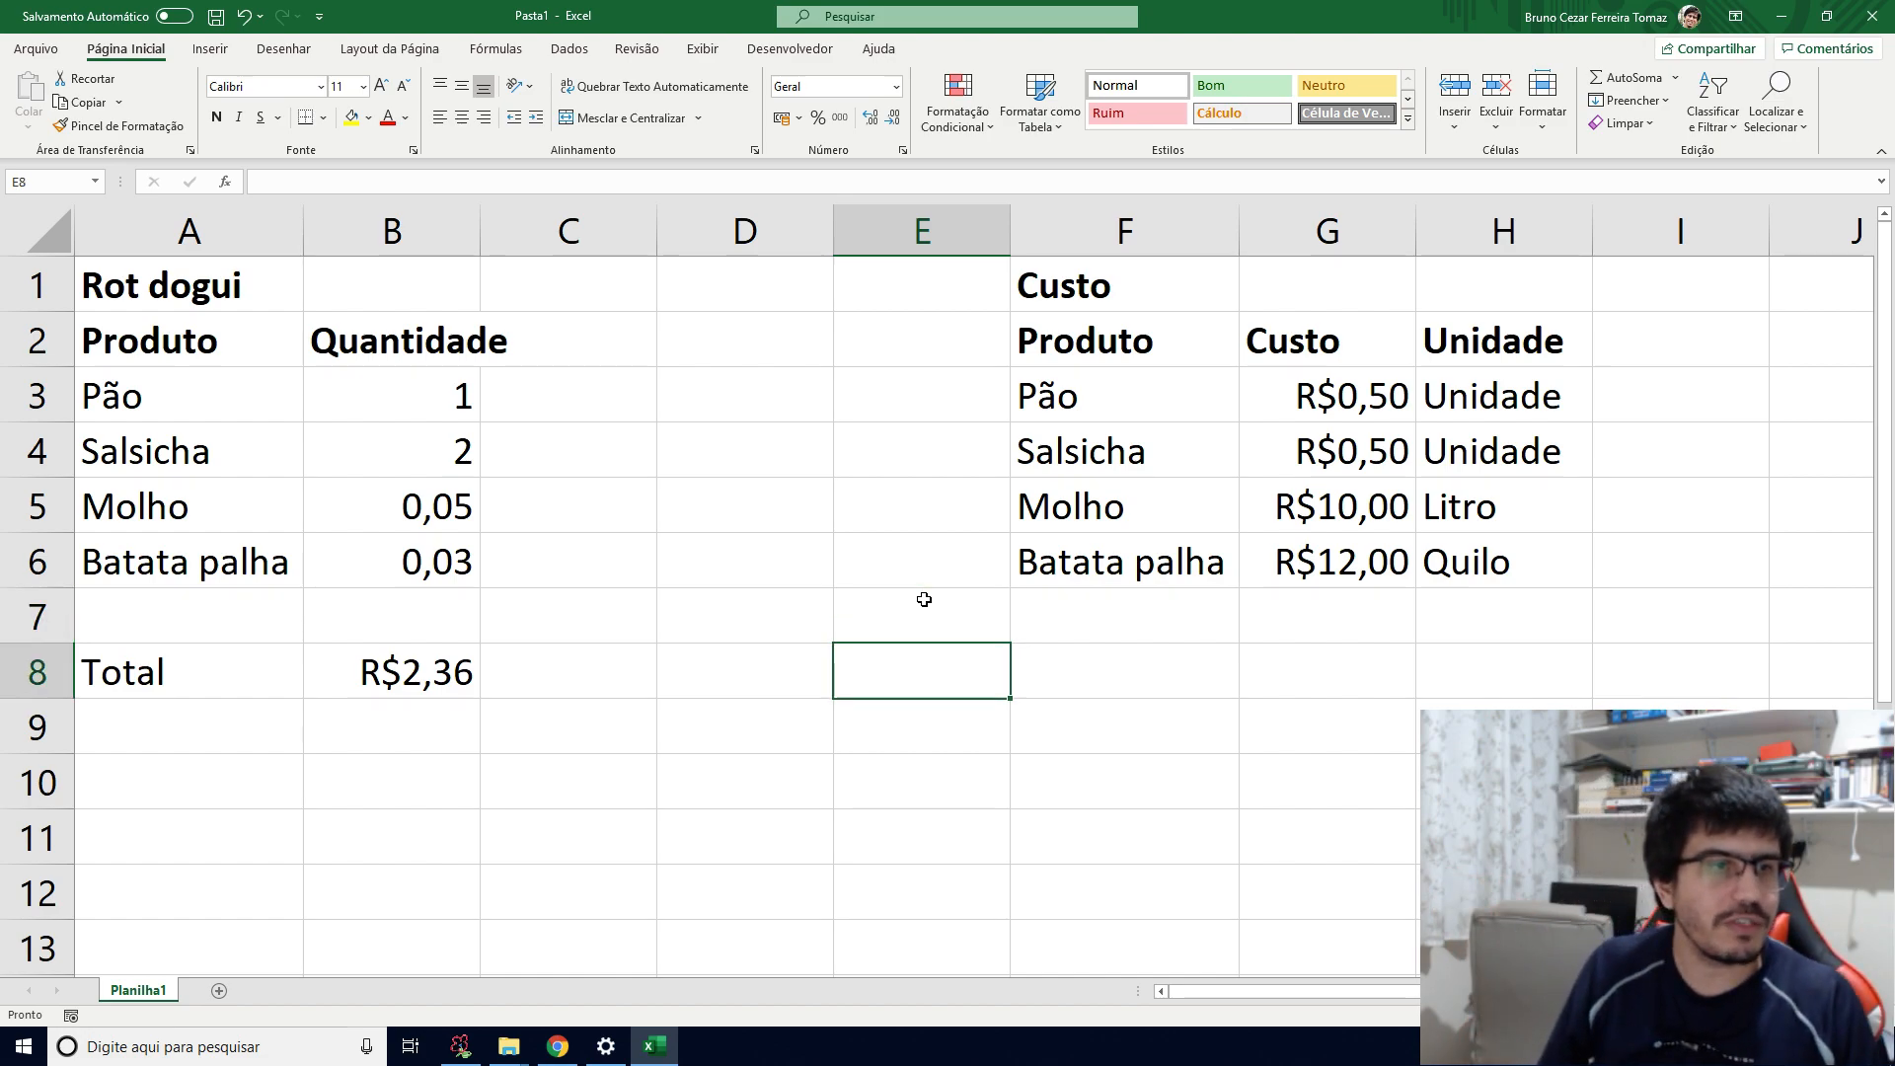
key(Left)
key(Left)
key(Left)
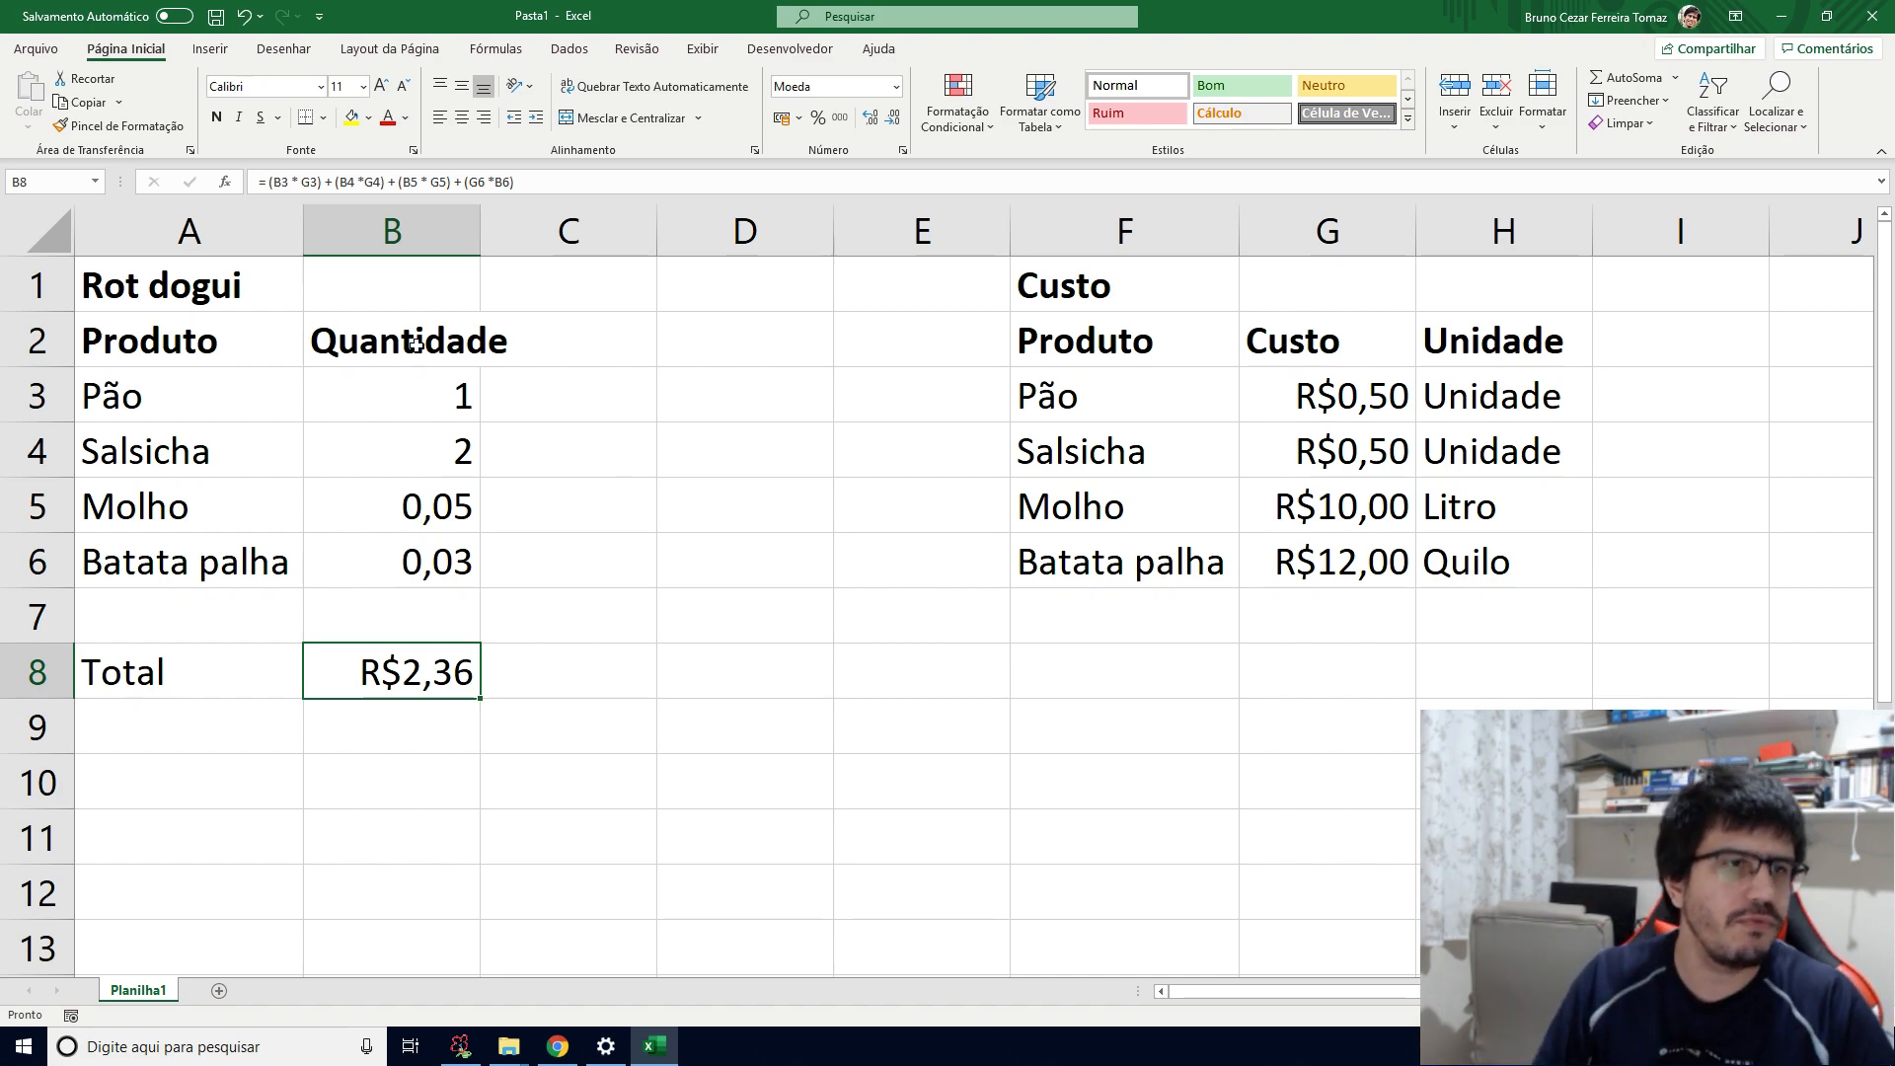
click(489, 218)
drag(489, 218, 531, 218)
Step: Enter the header Valor in C2 and make it bold
key(Down)
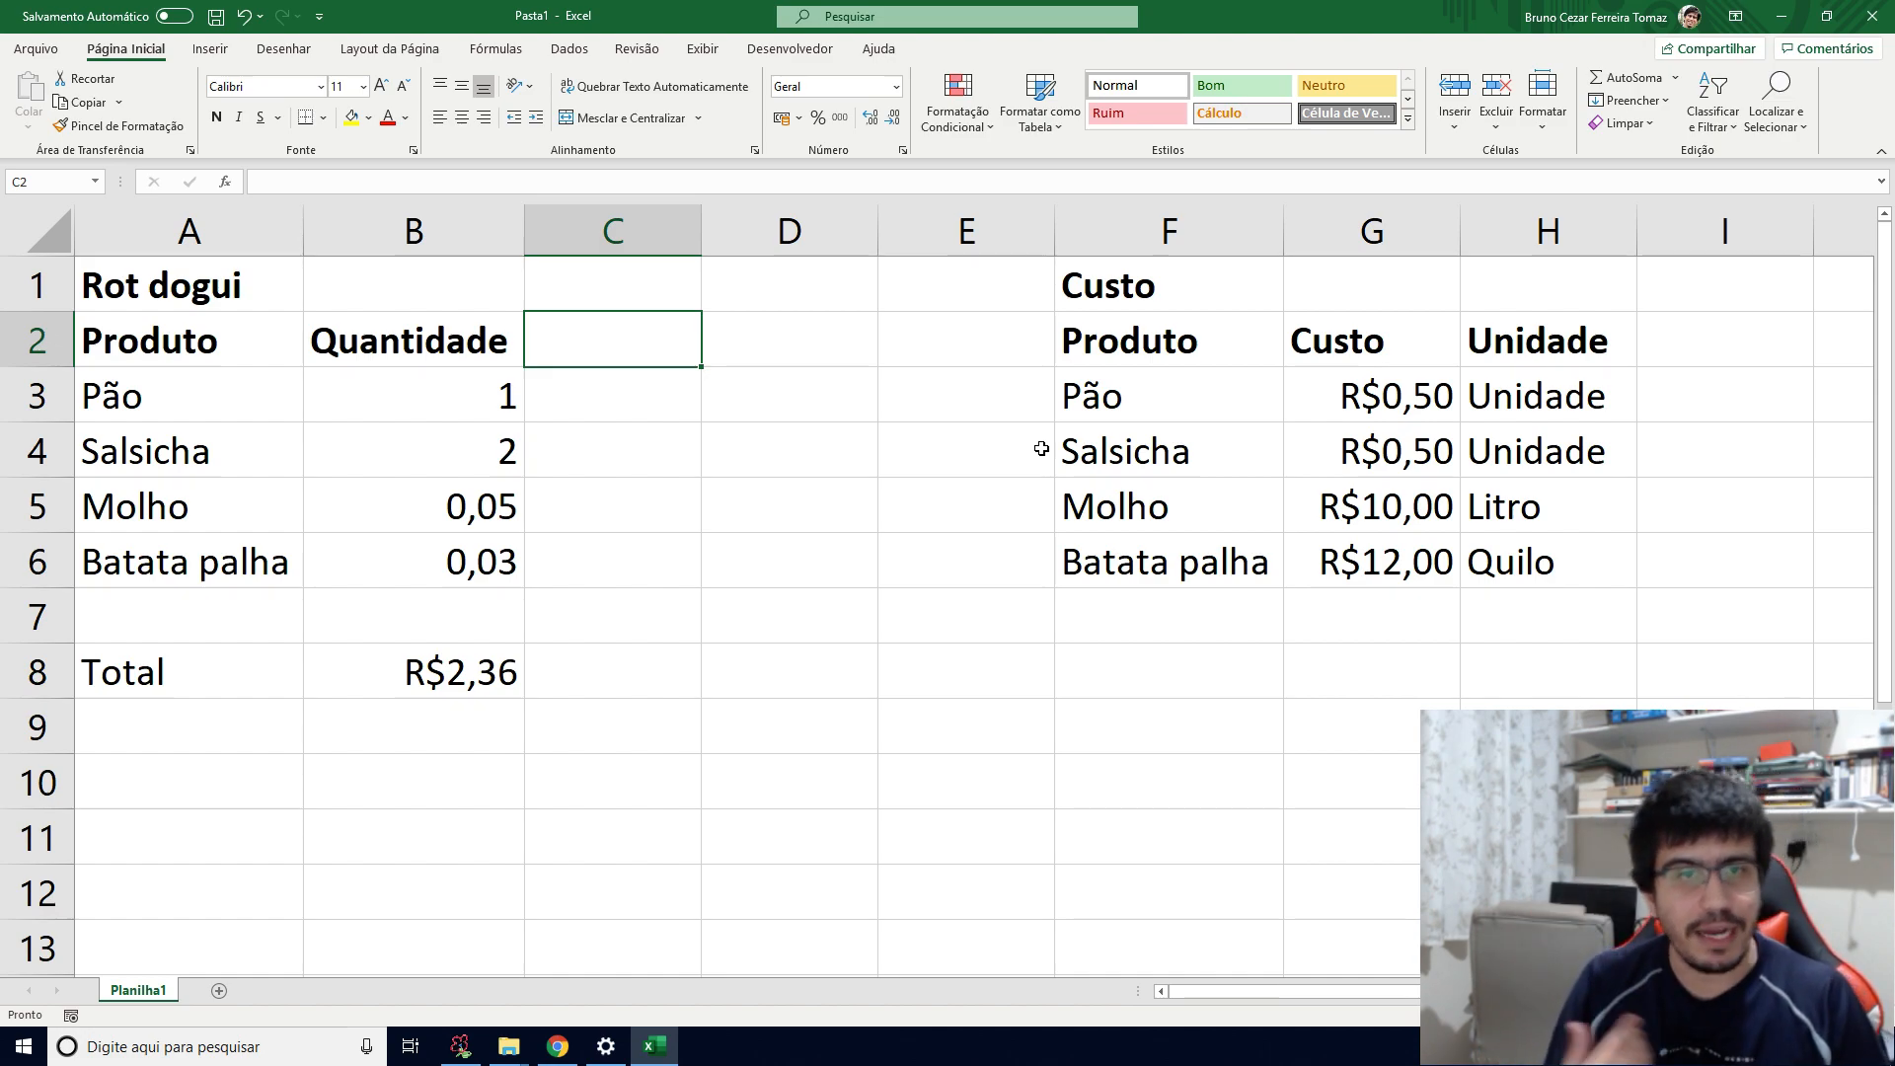
text(Valor)
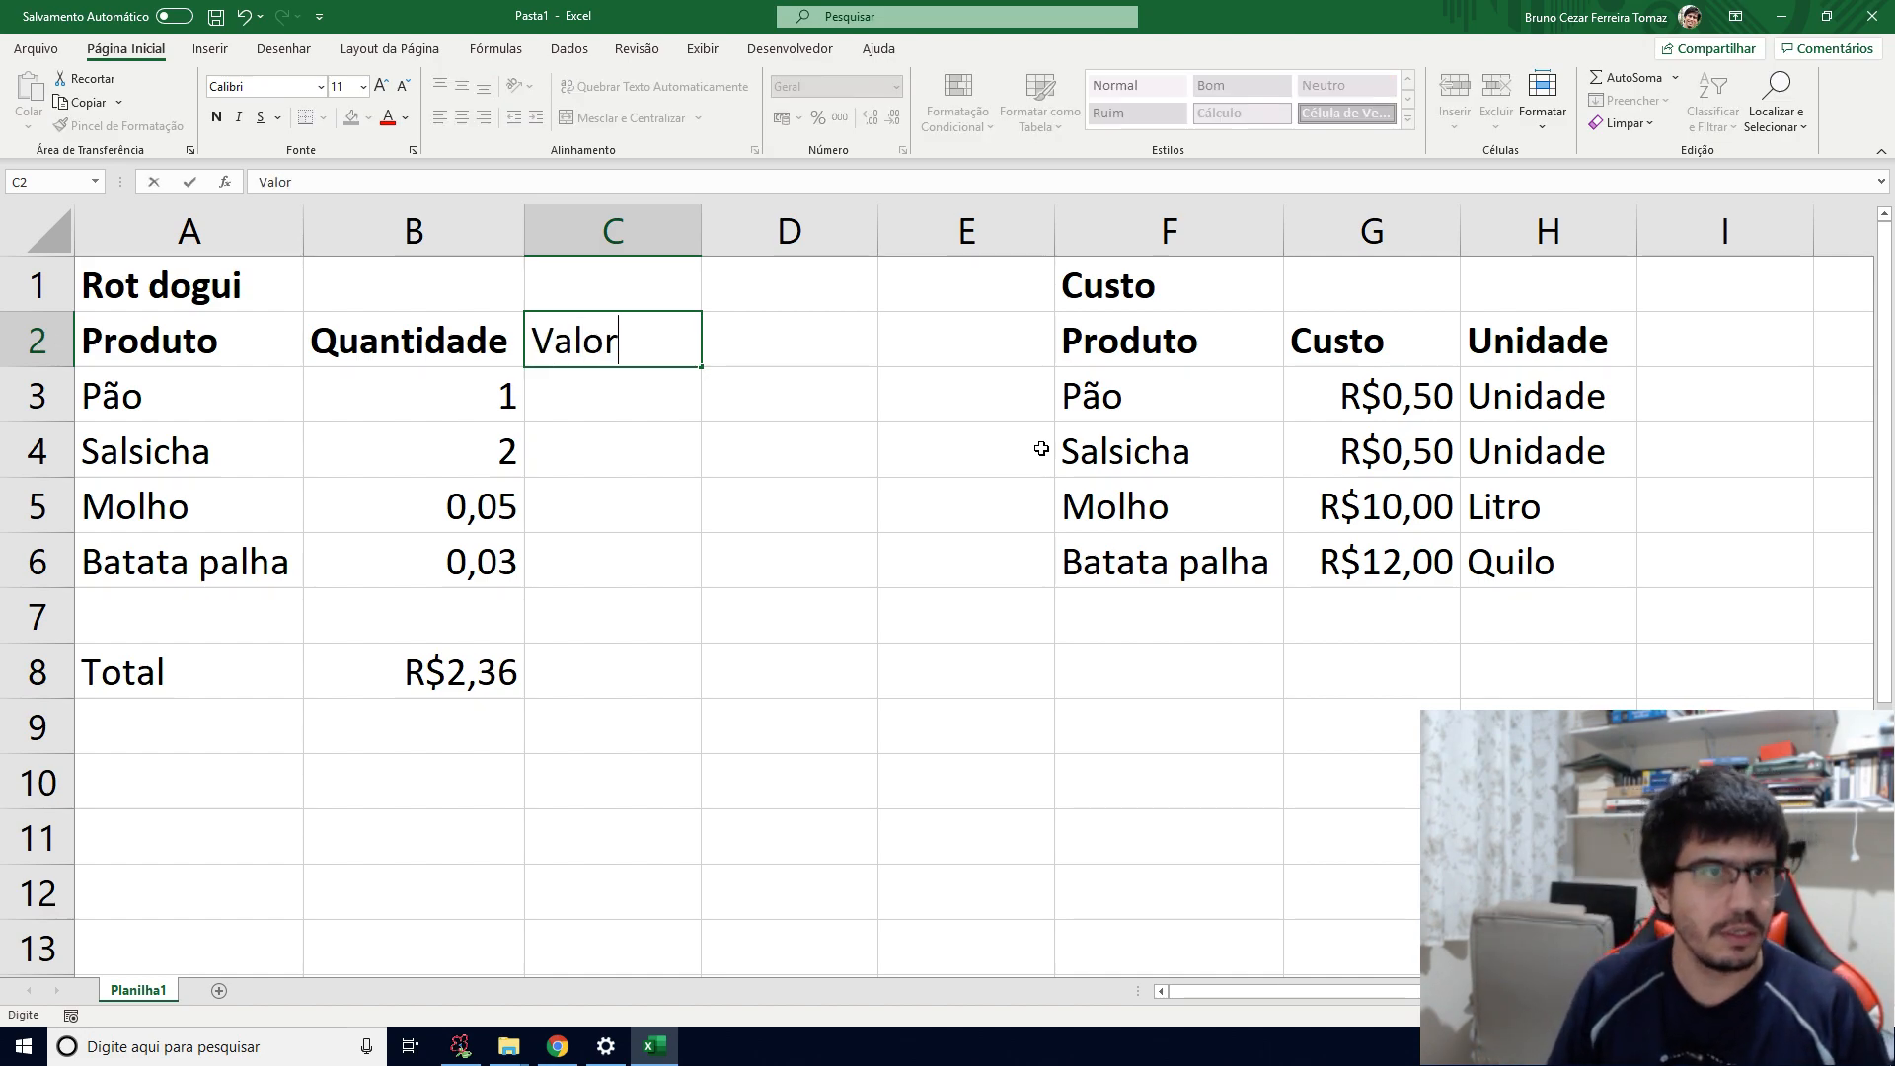
key(Return)
key(Up)
key(ctrl+n)
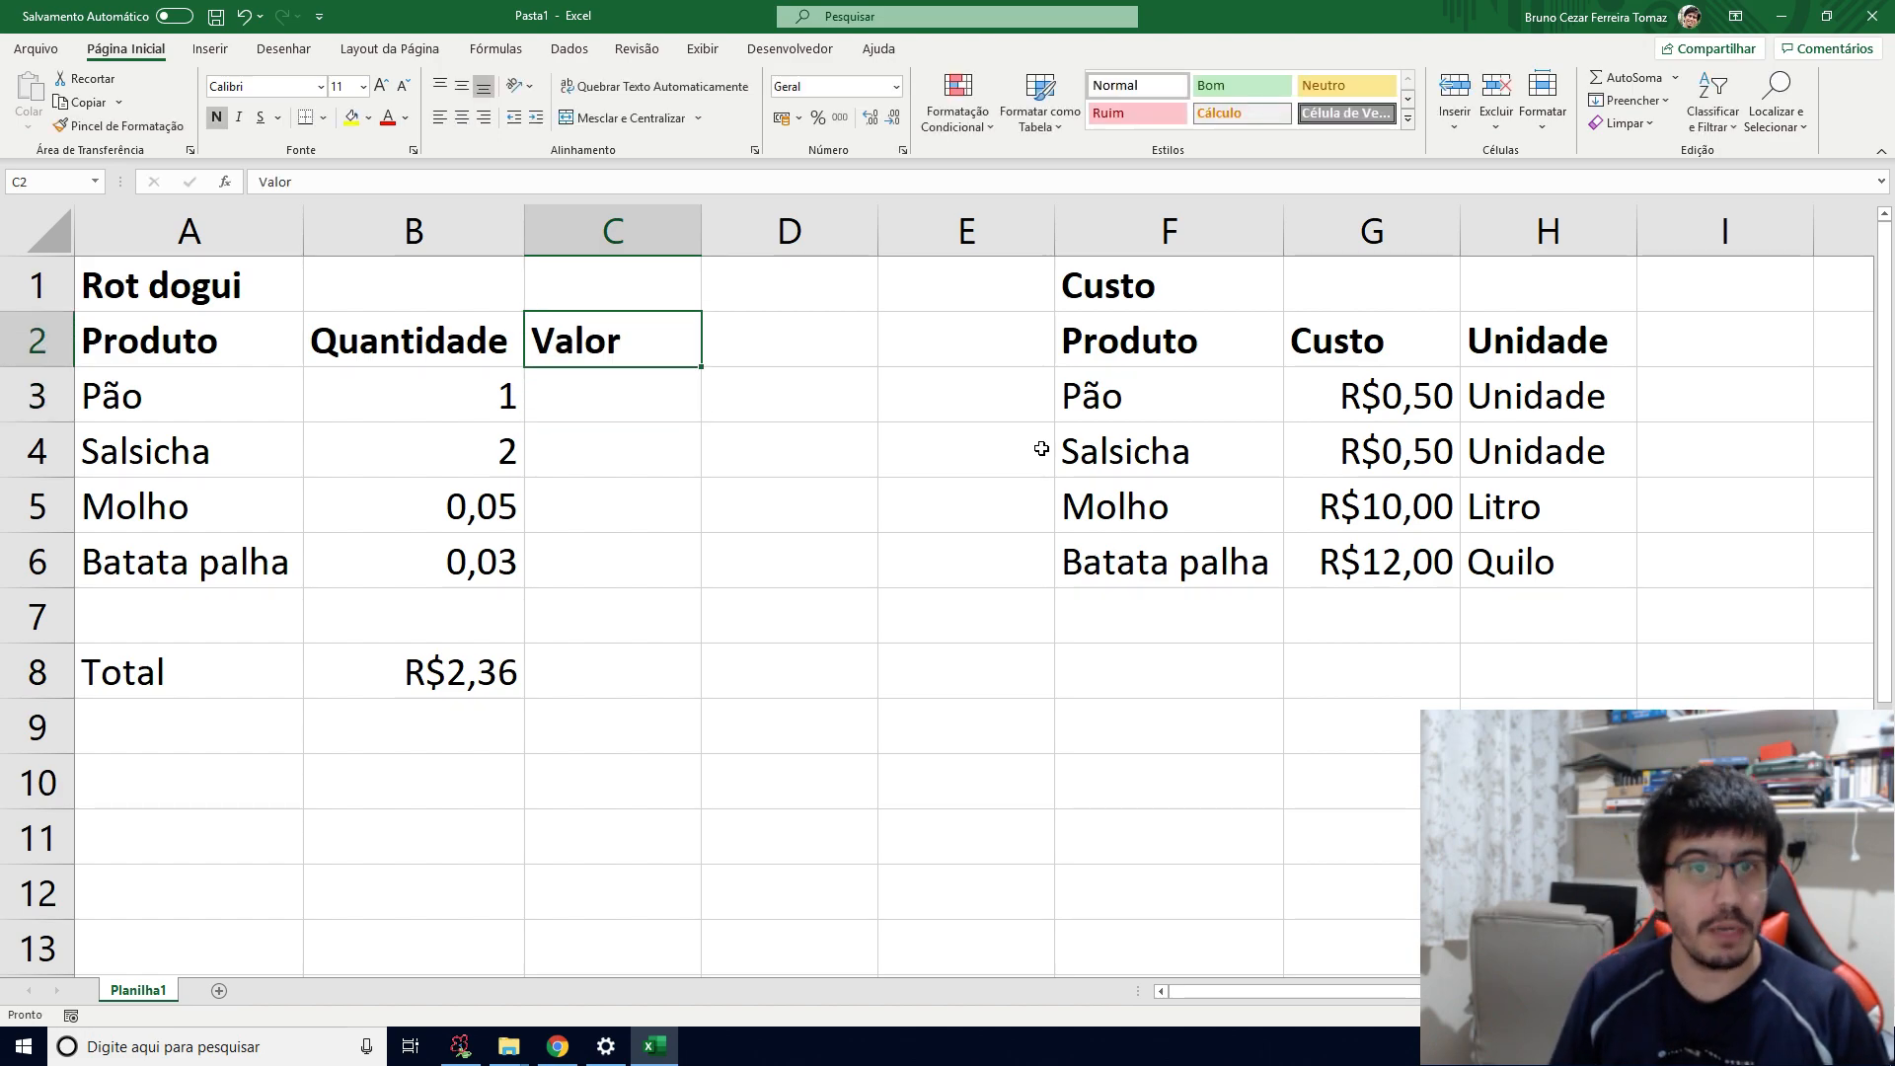
Step: Replace the header in C2 with Custo Total and auto-fit the width of column C
text(Custo Total)
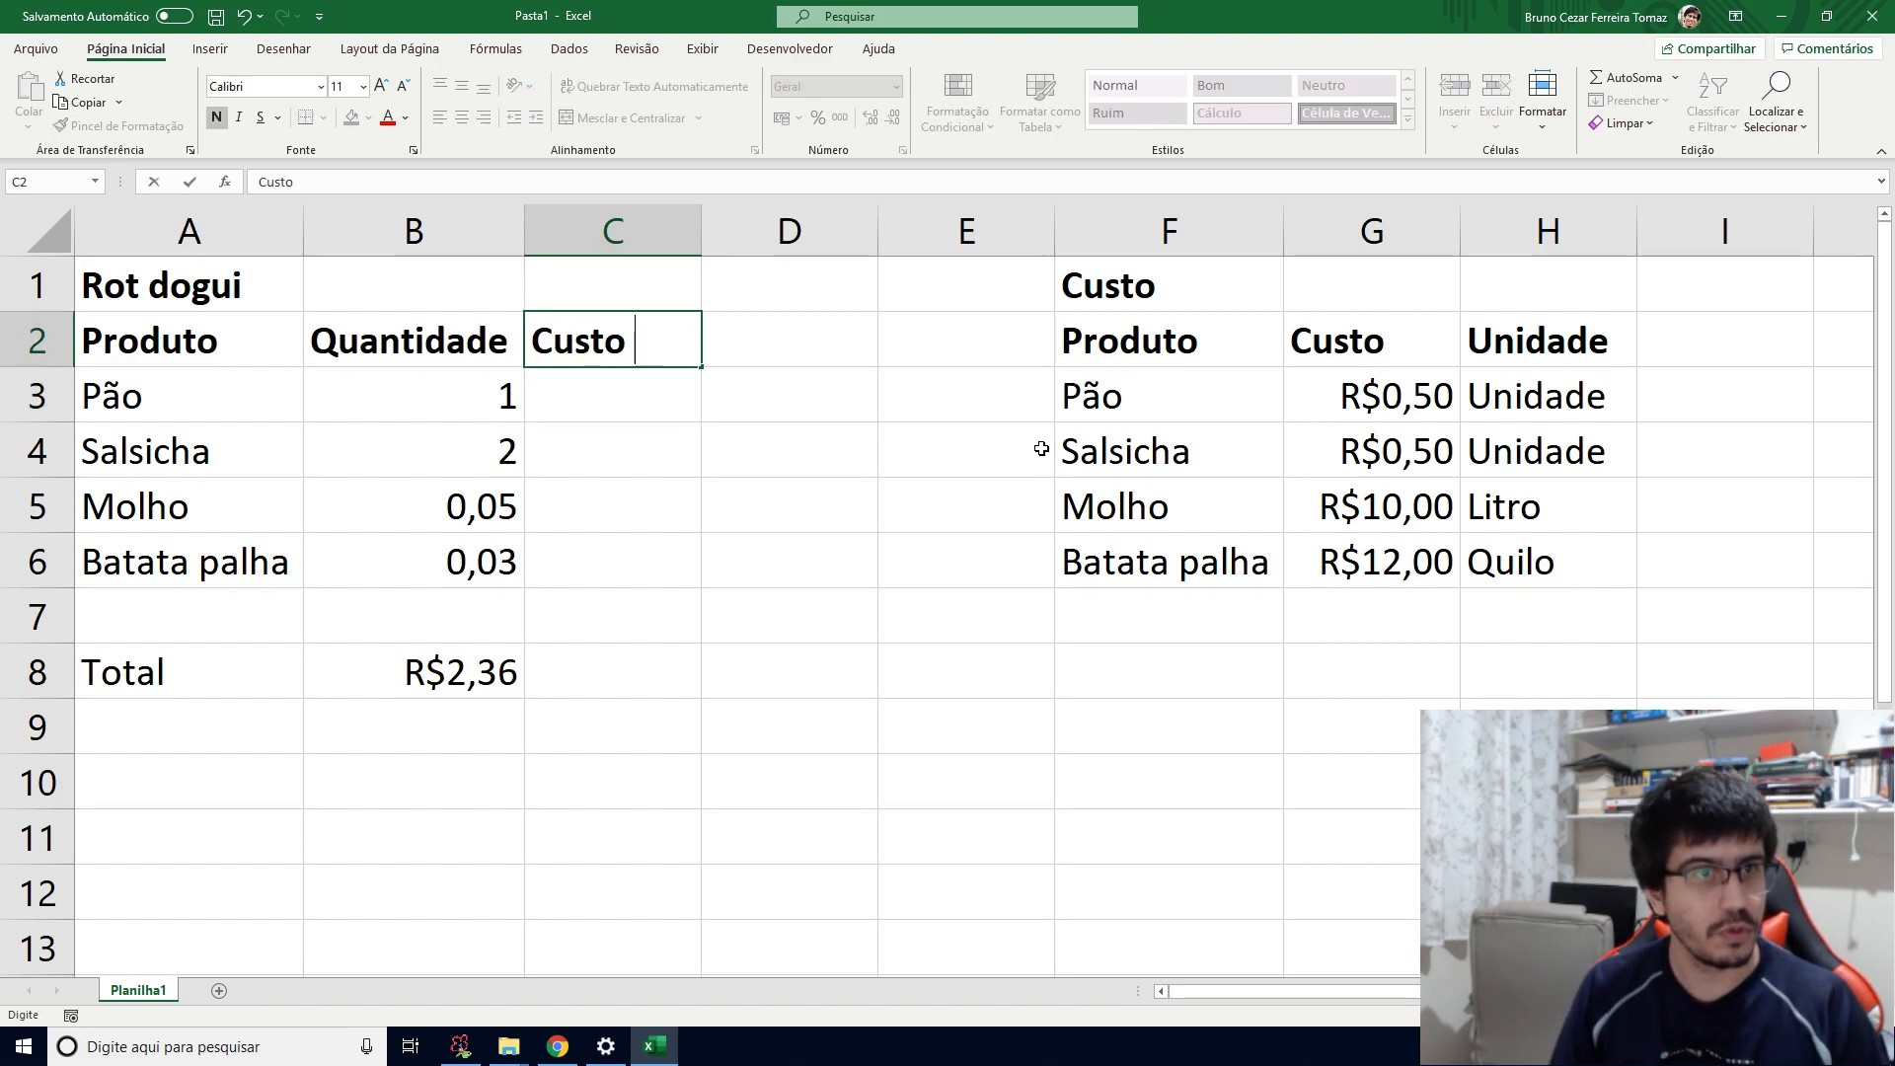
key(Return)
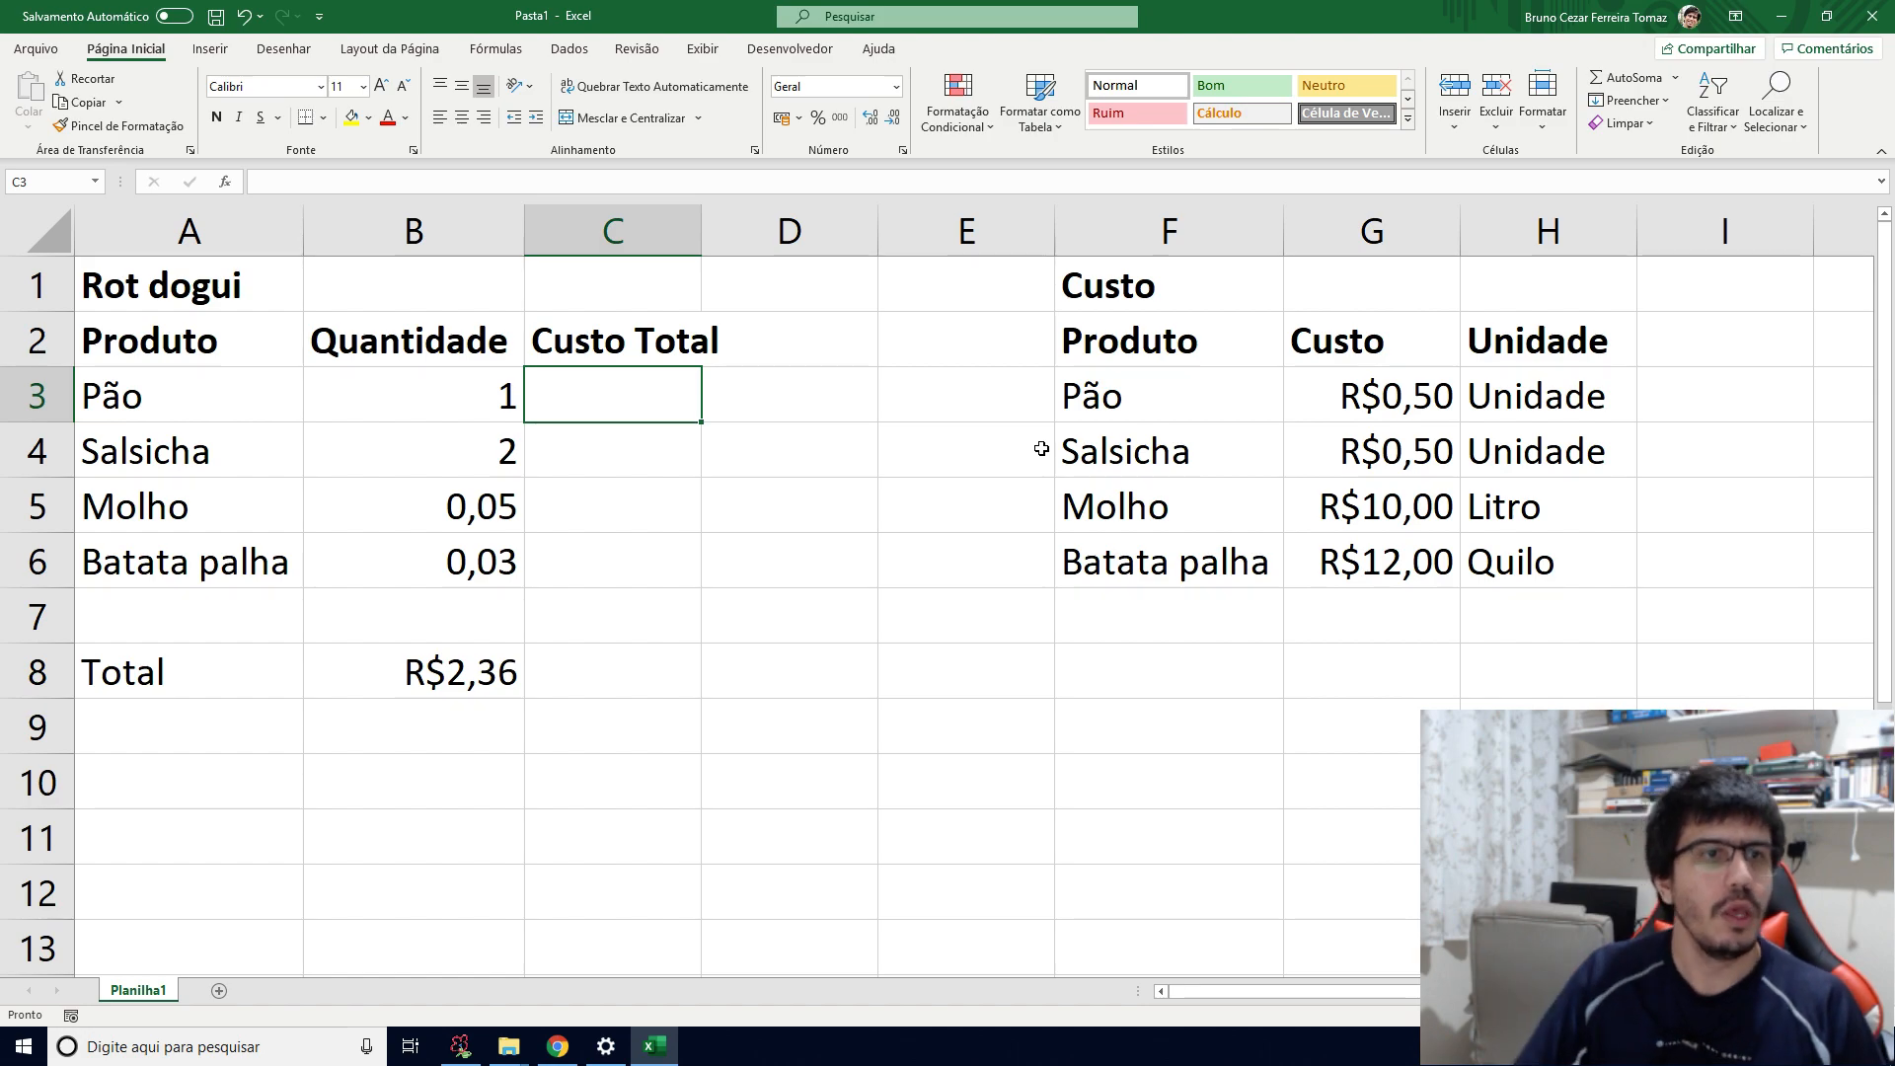
click(710, 247)
double_click(702, 243)
click(902, 548)
click(676, 381)
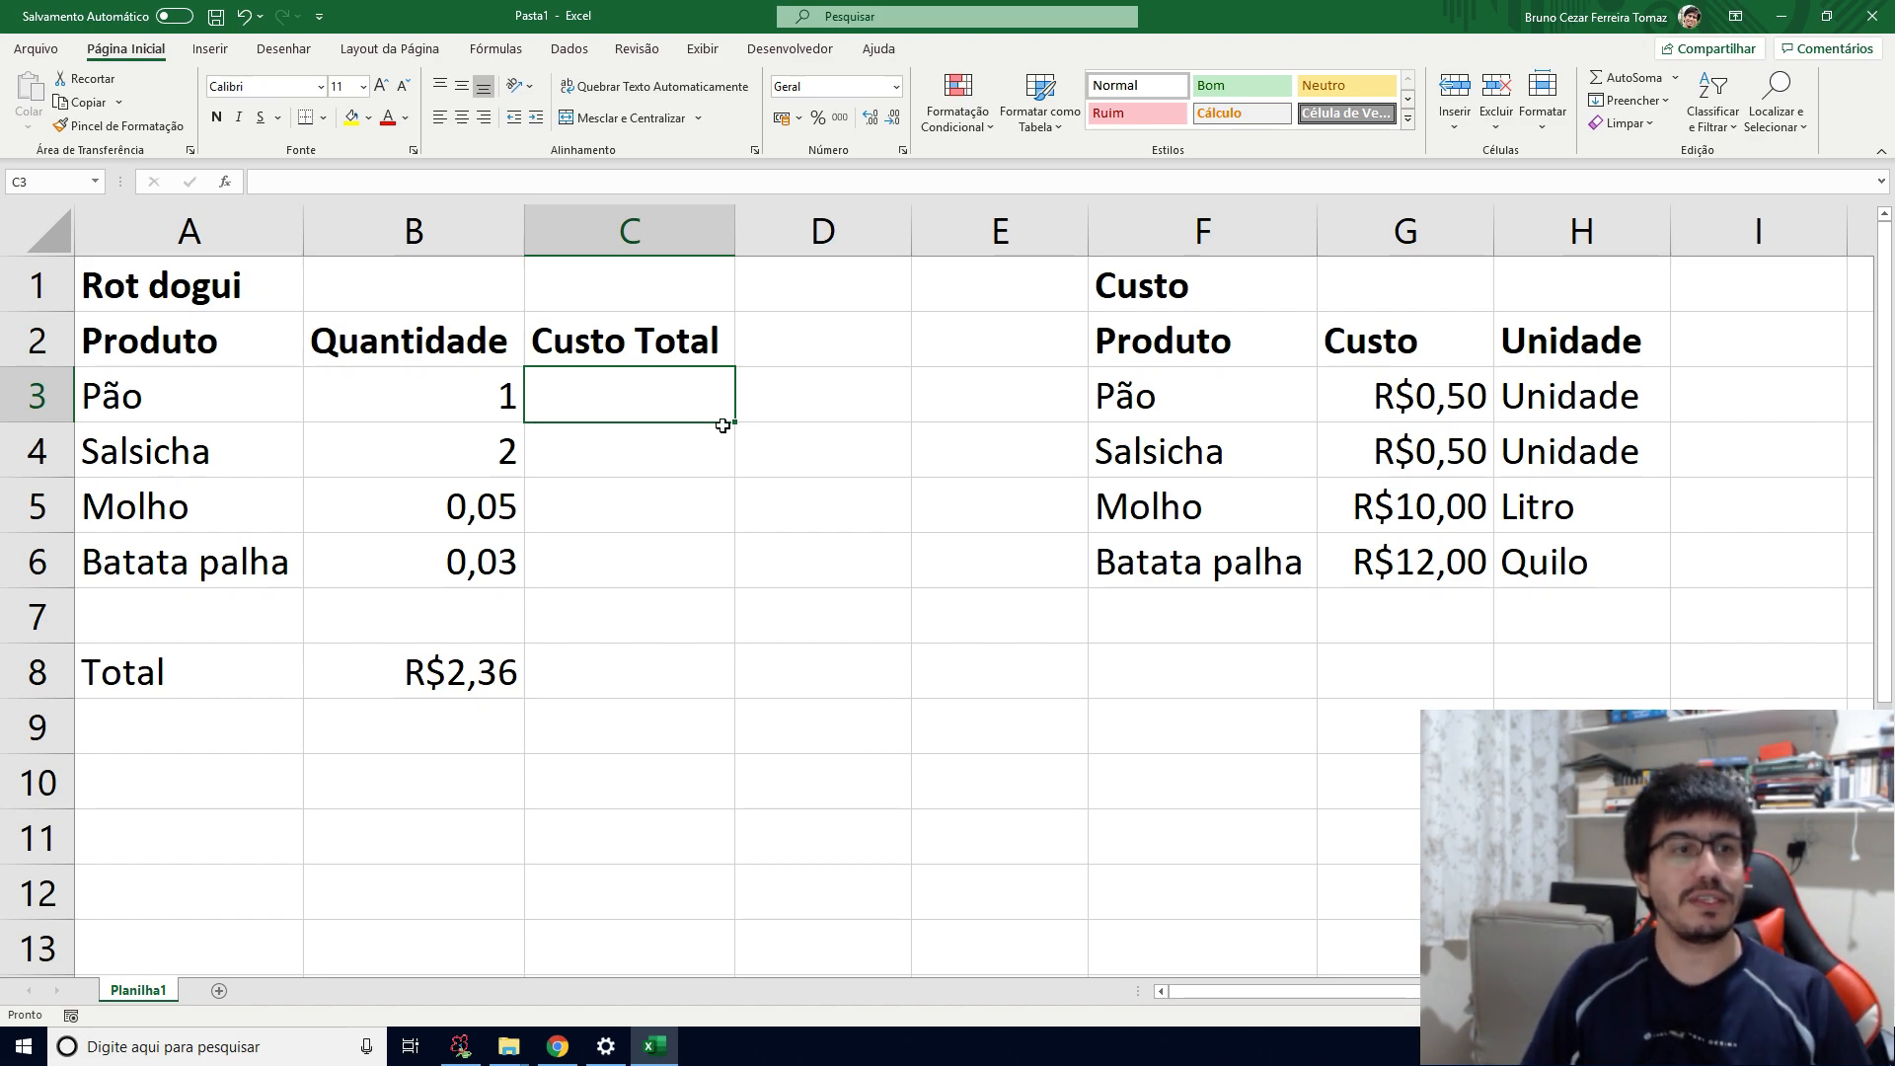
Step: Examine the Pão quantity and unit cost cells across row 3
key(Left)
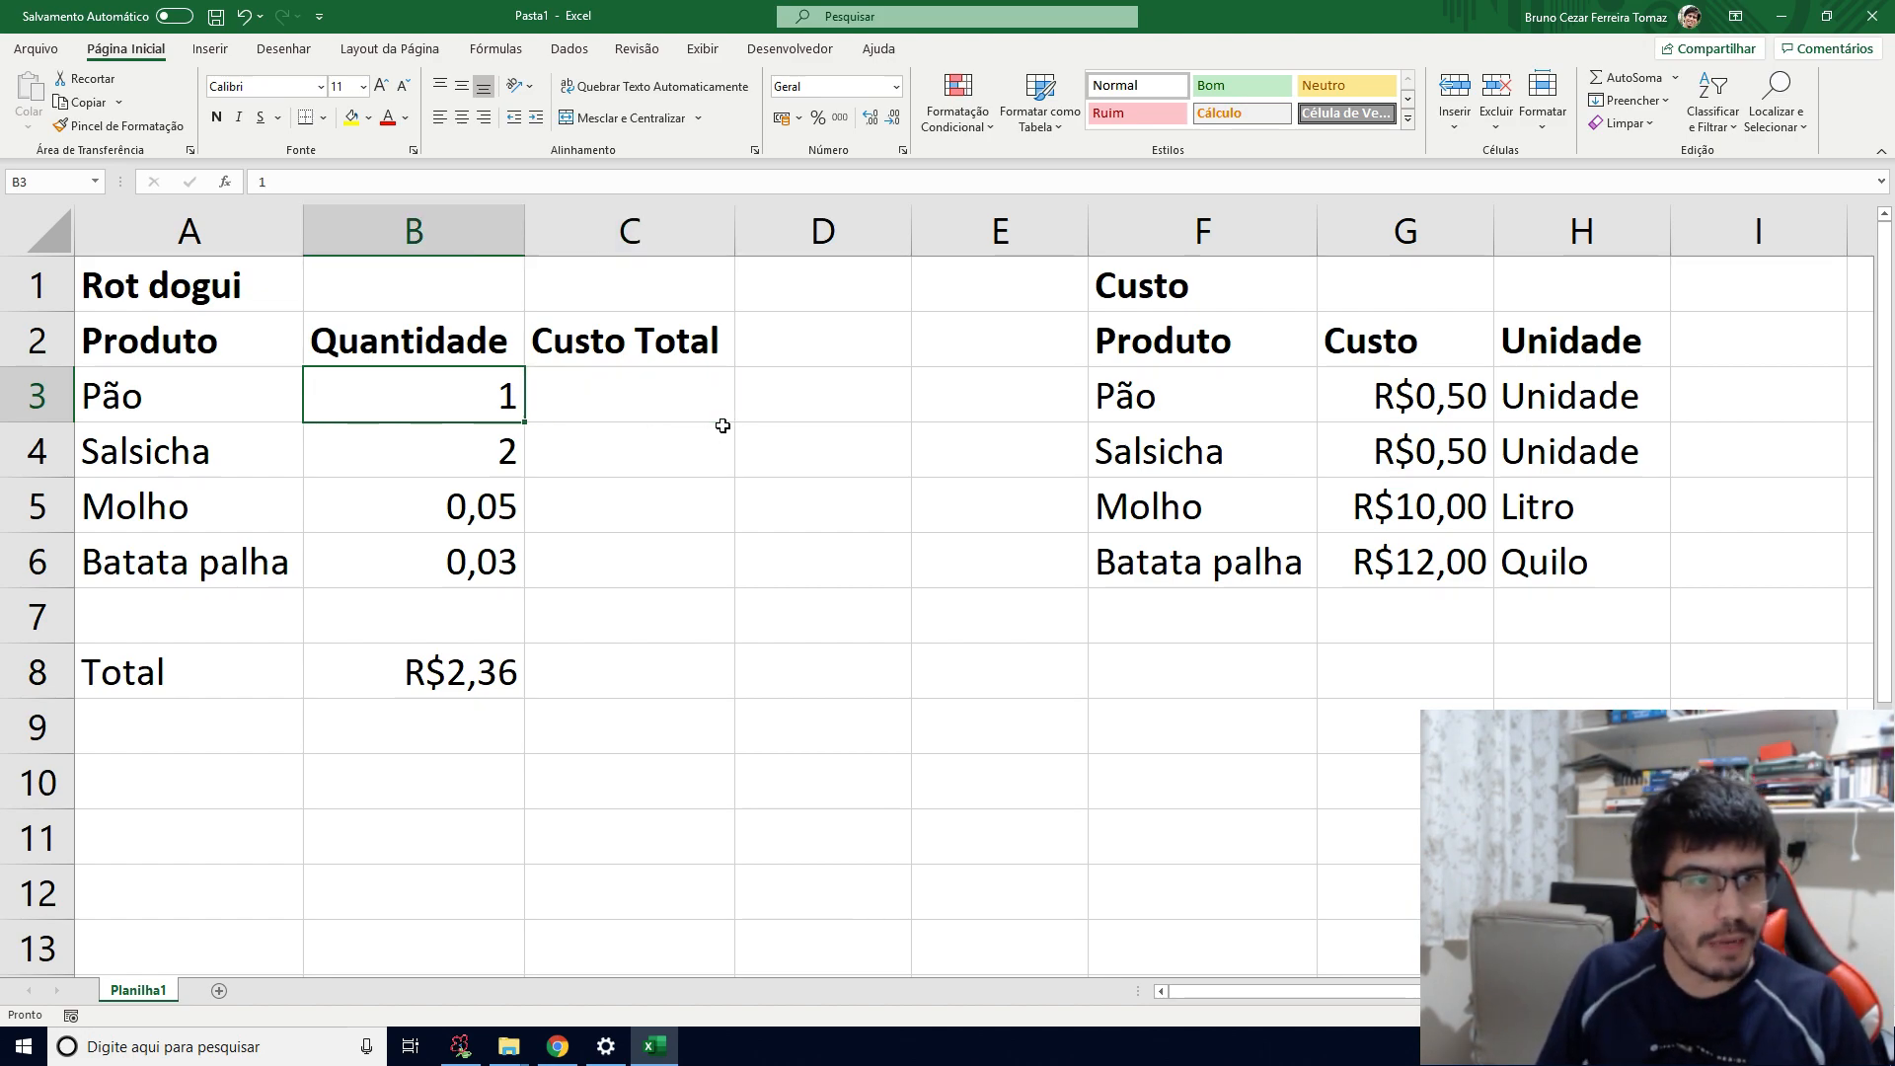
key(Right)
key(Right)
key(Right)
key(Right)
key(Right)
key(Right)
key(Left)
key(Left)
key(Left)
key(Left)
key(Left)
Step: Calculate the Custo Total of Pão in C3 with the formula =B3*G3
text(=)
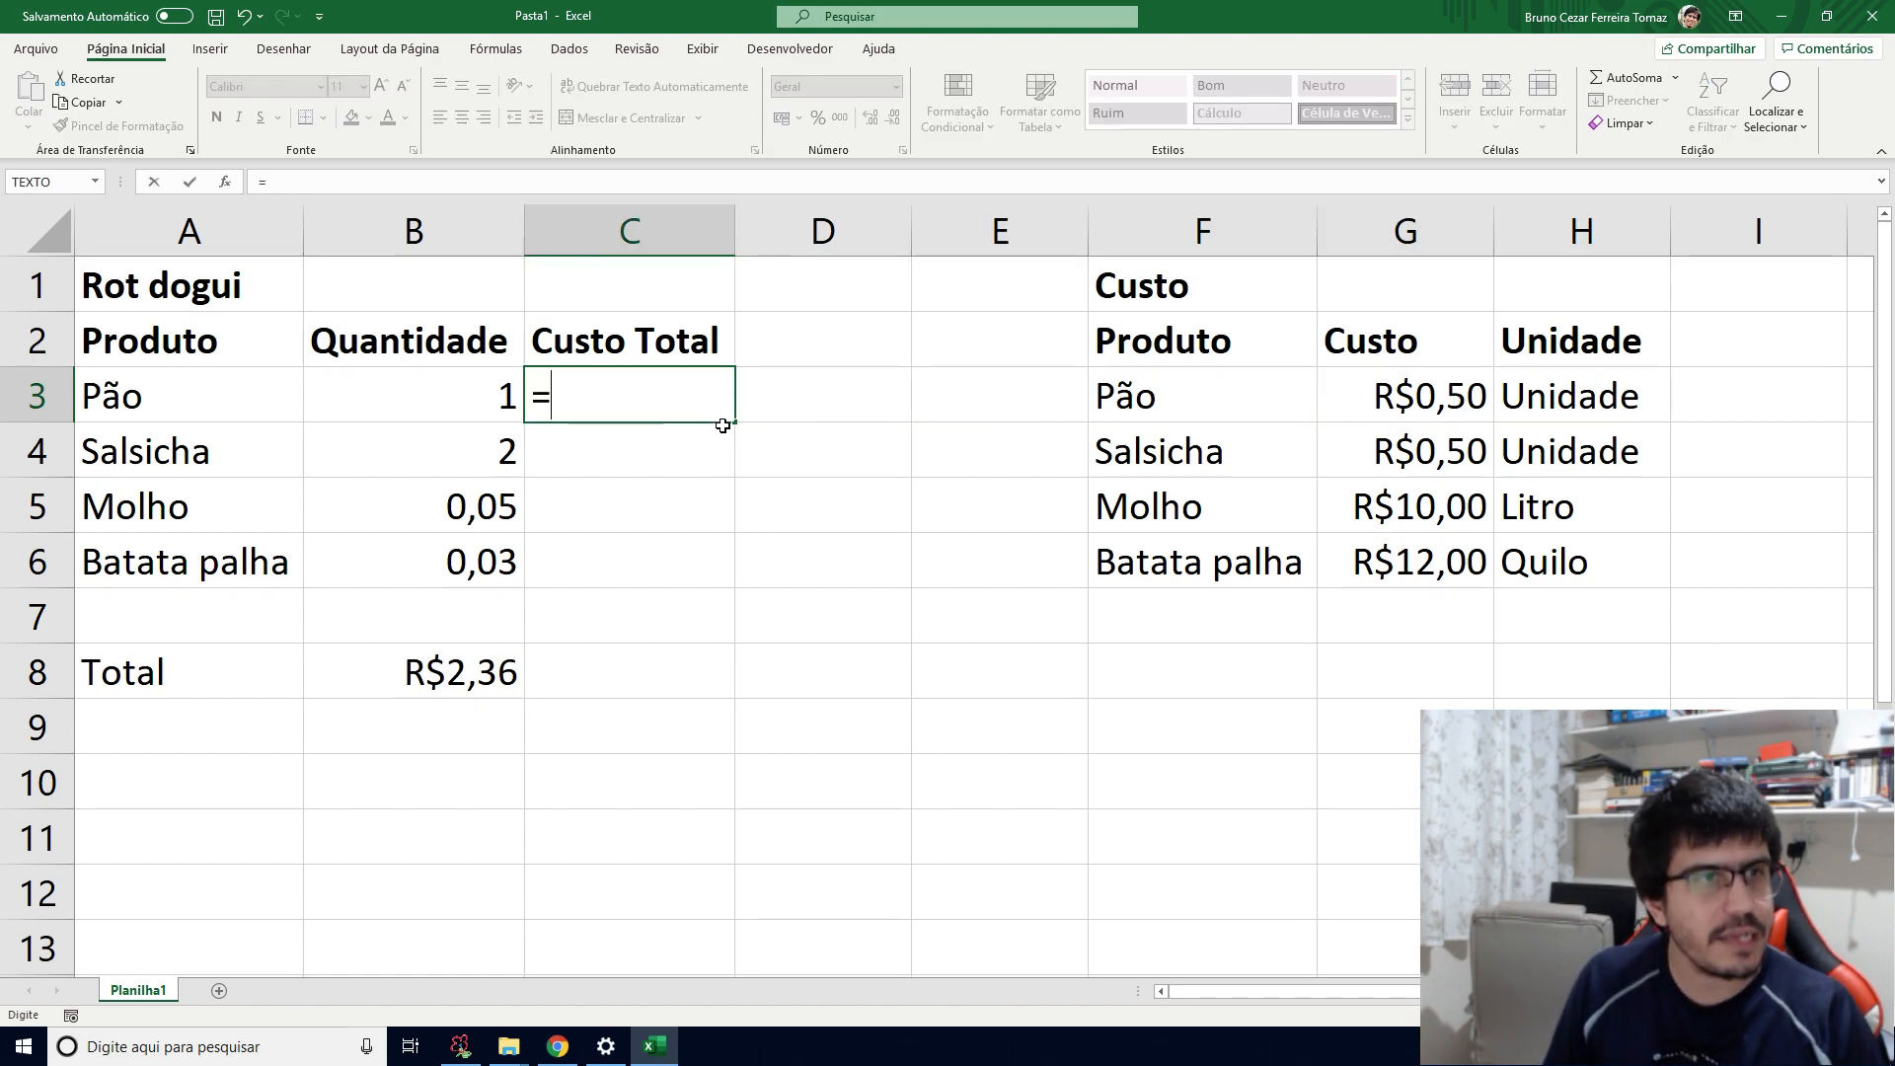
key(Left)
text(*)
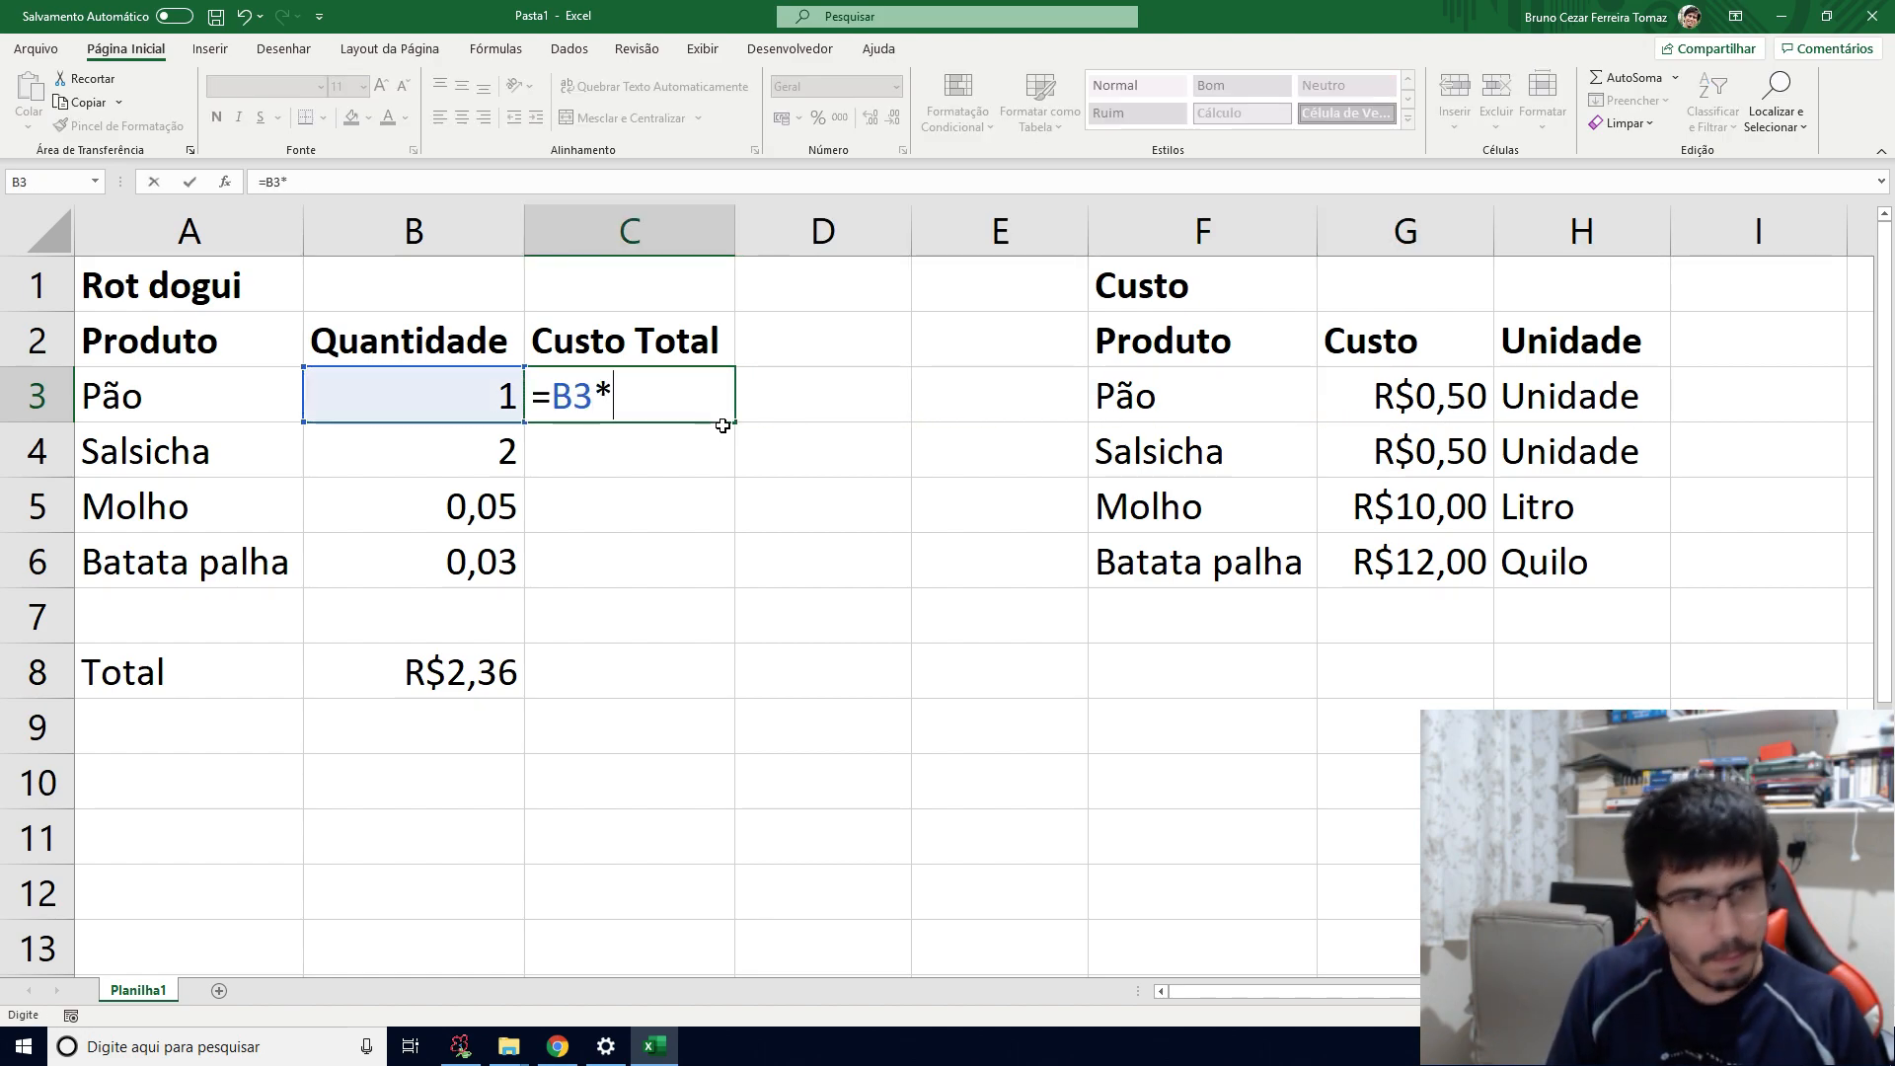
key(Right)
key(Right)
key(Right)
key(Right)
key(Right)
key(Left)
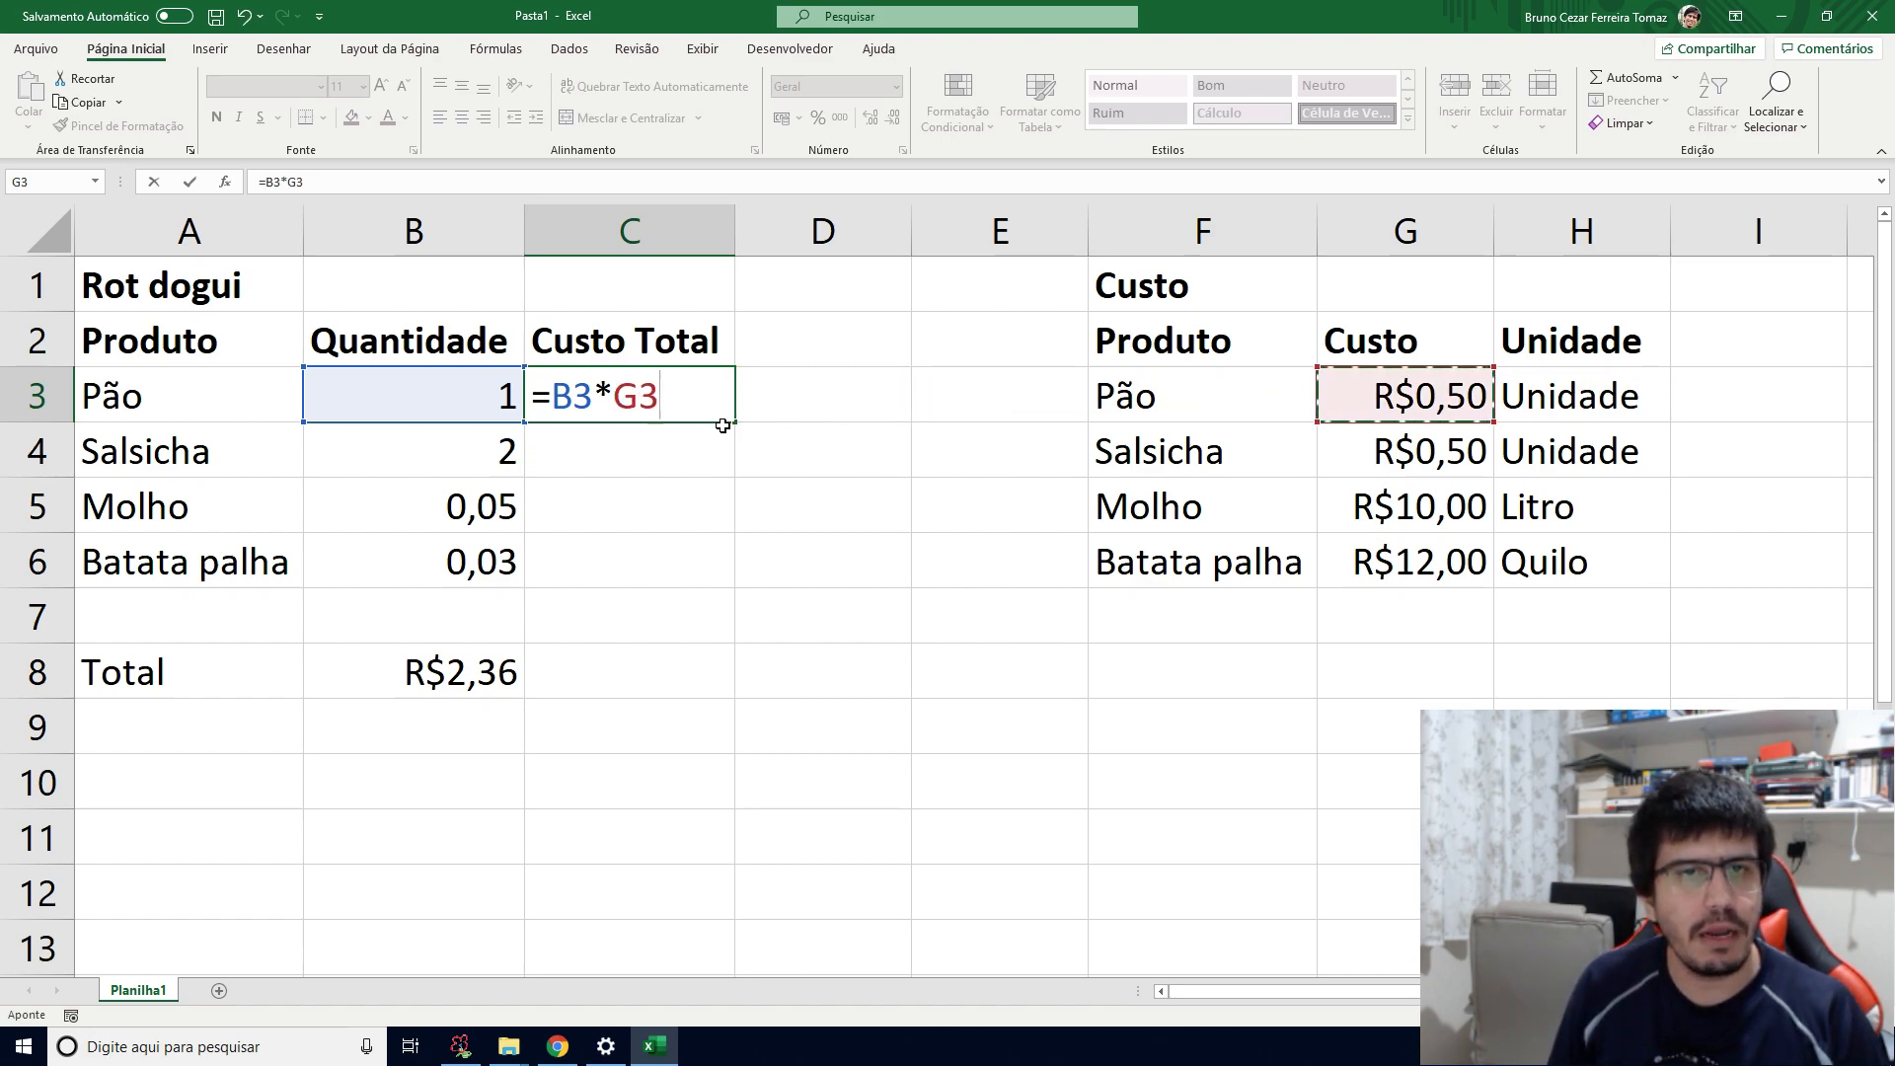
key(Return)
Step: Copy the Custo Total formula from C3 to C4 for Salsicha
key(Up)
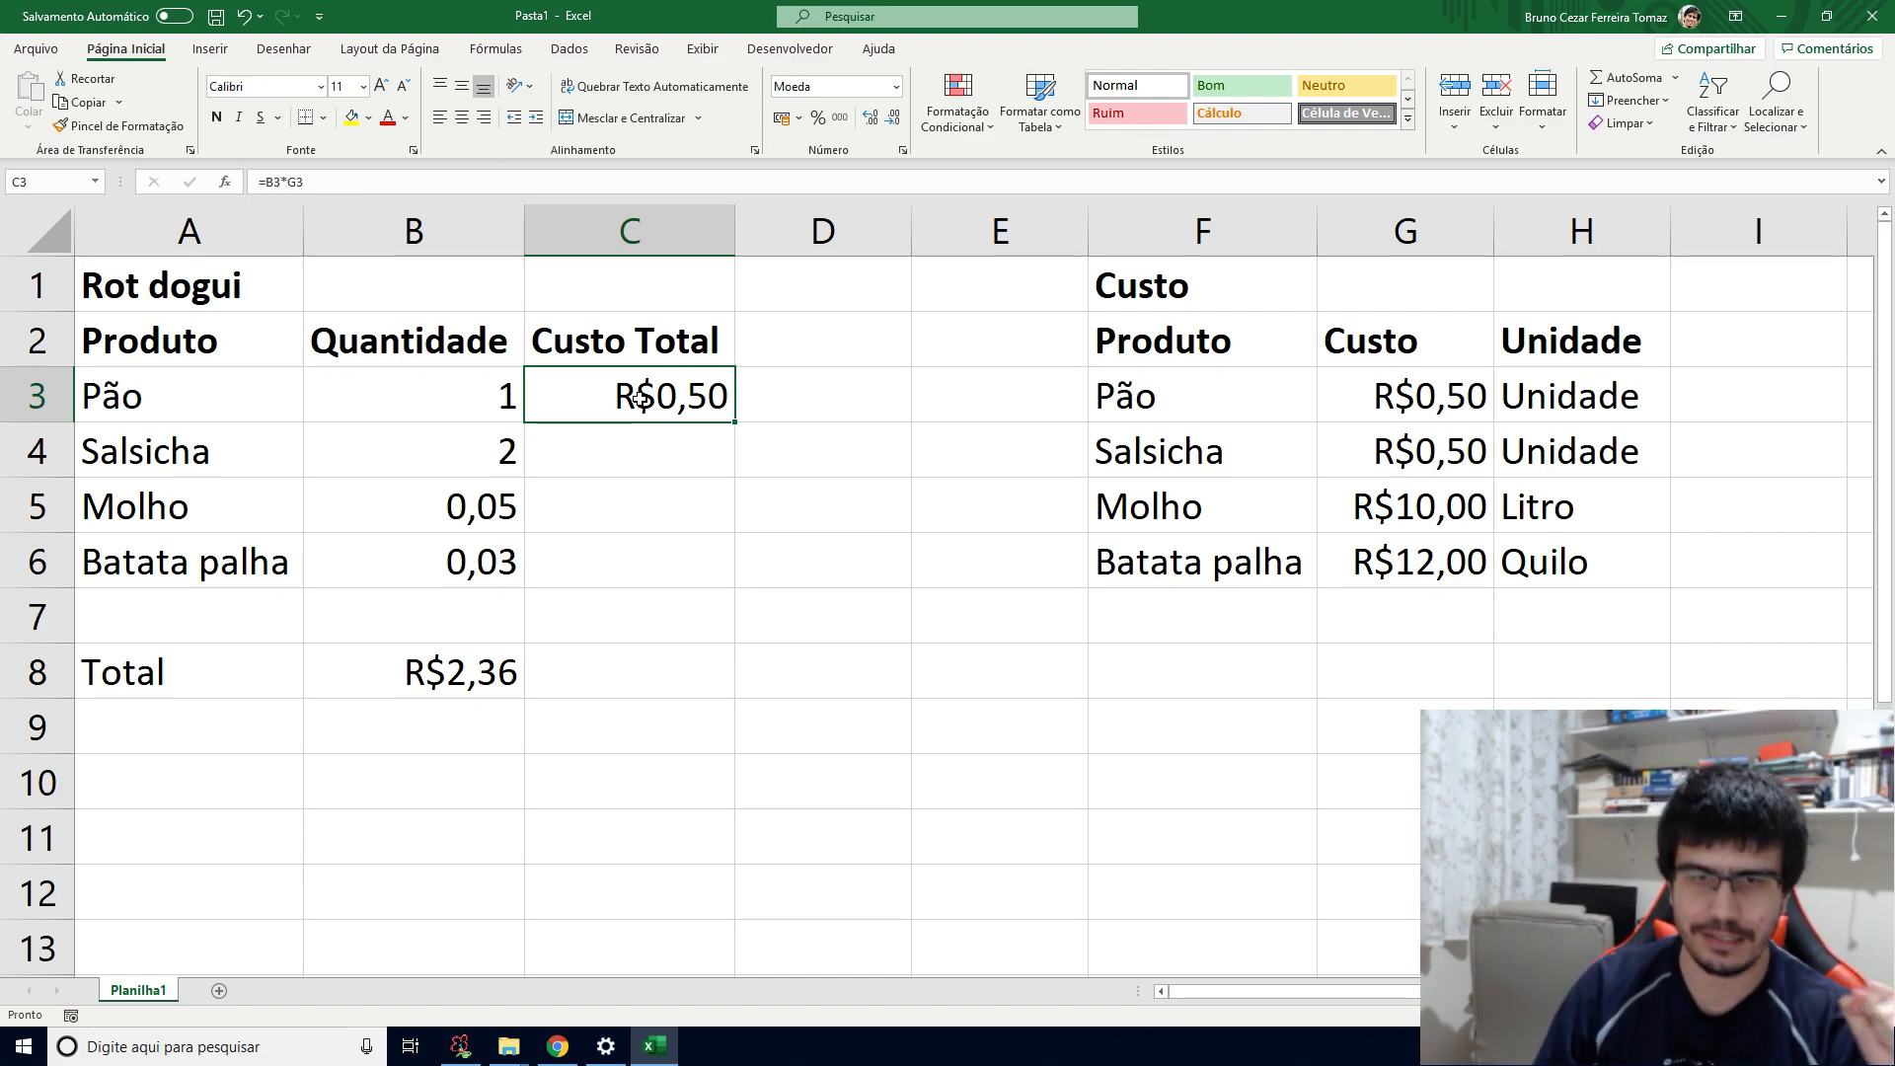
key(ctrl+c)
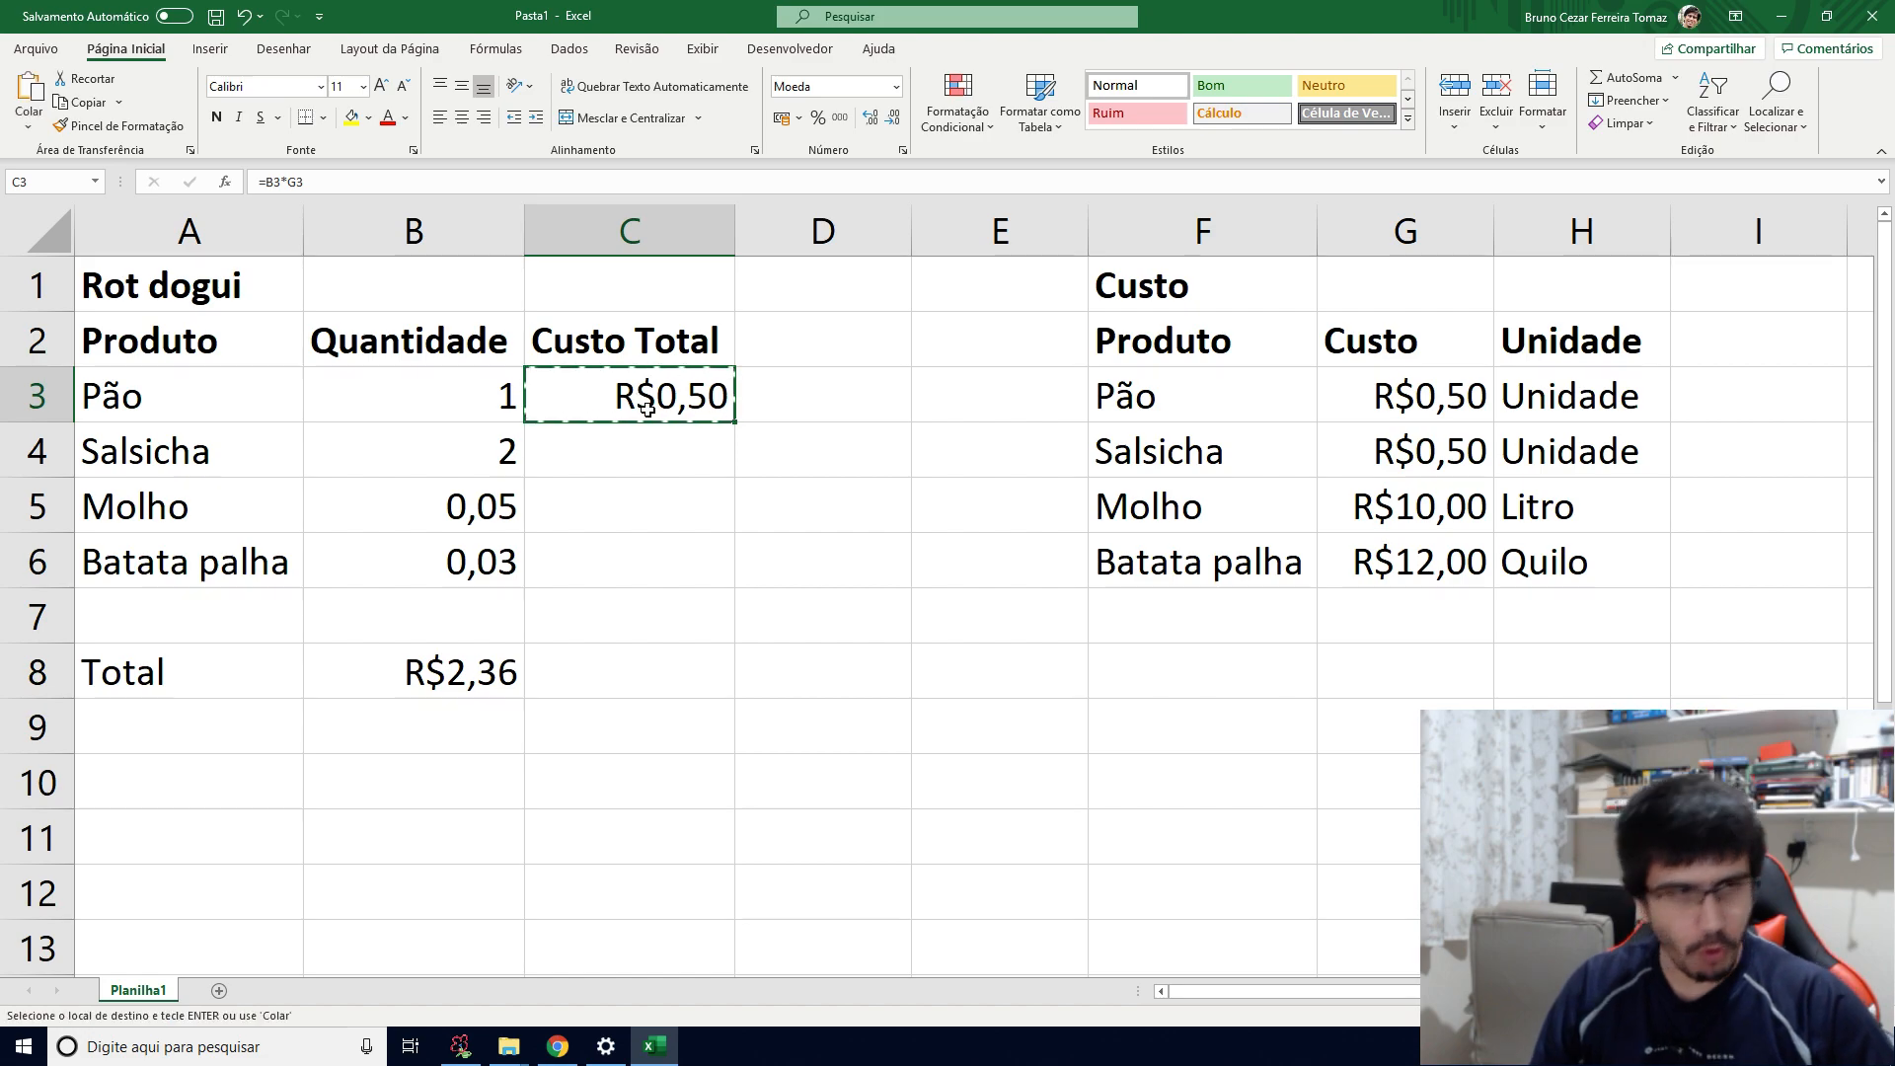
click(655, 441)
key(ctrl+v)
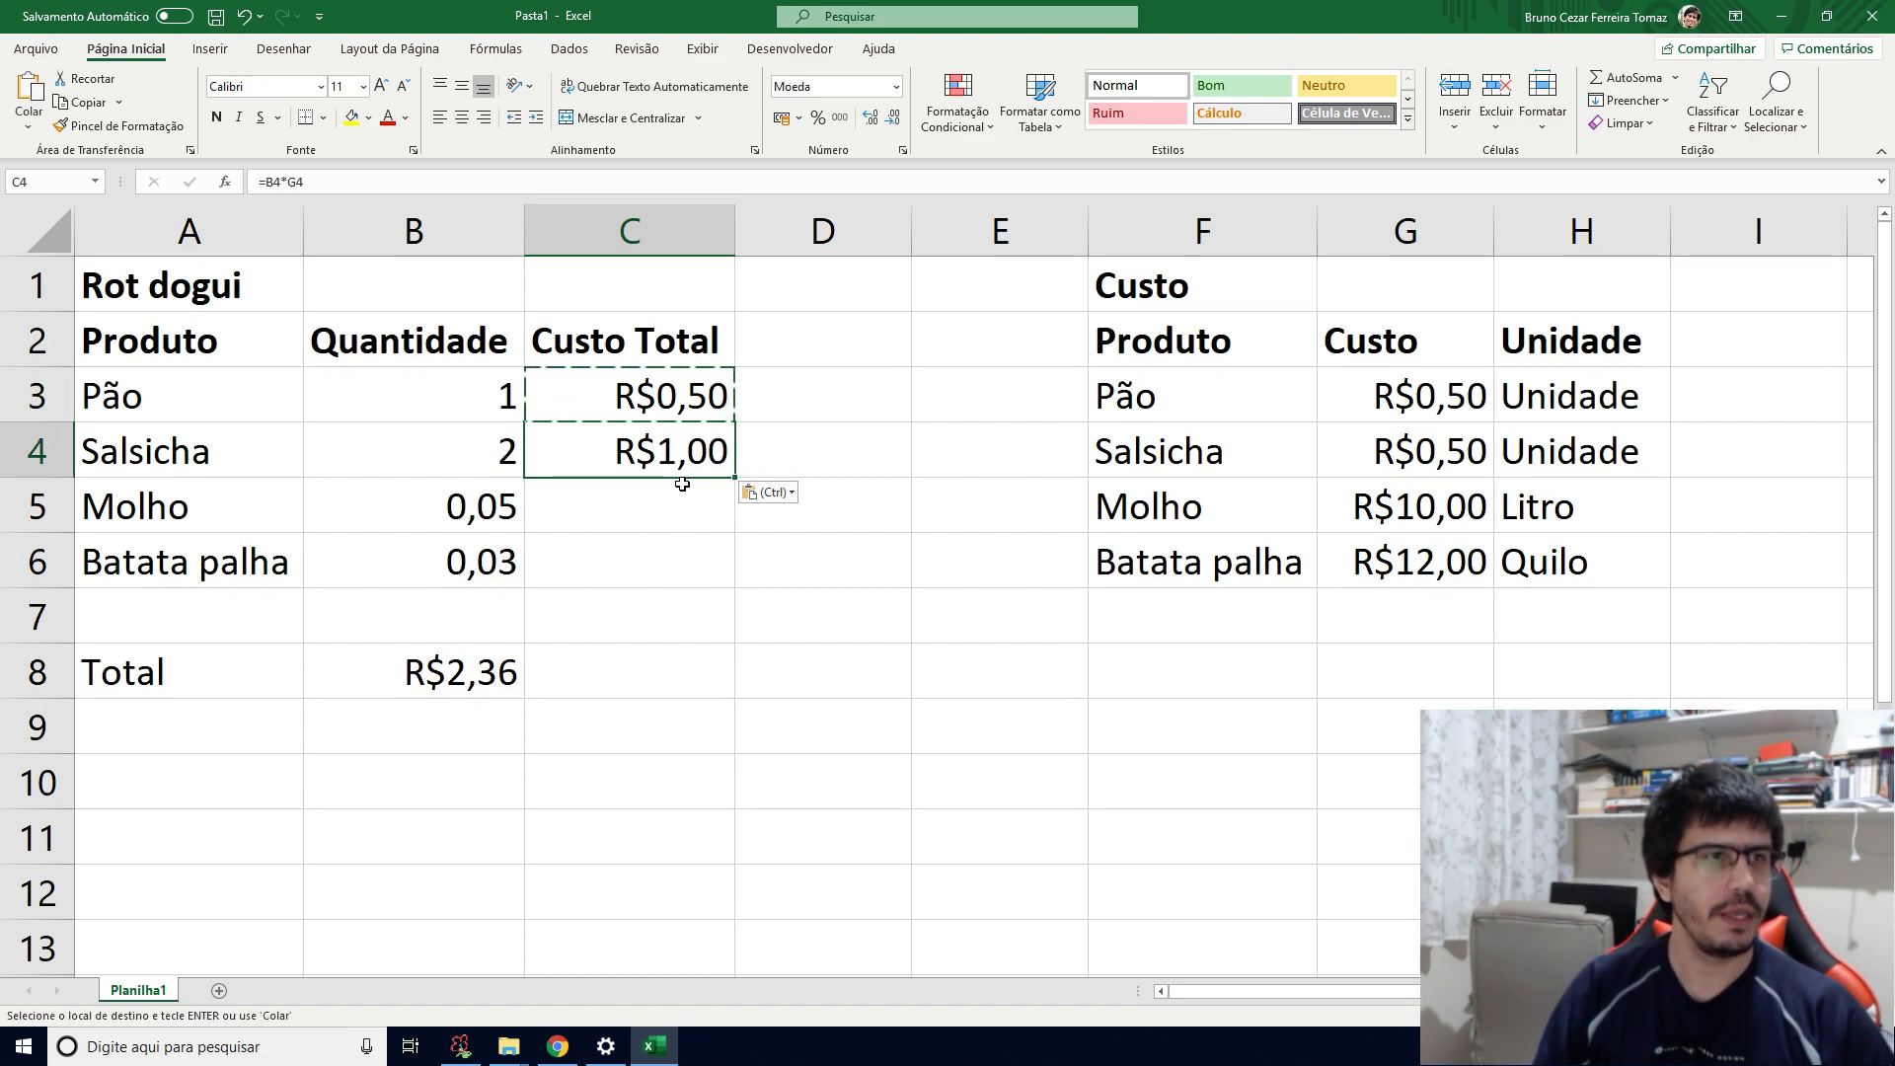
Step: Compare the cell references used by the formulas in C3 and C4
click(597, 388)
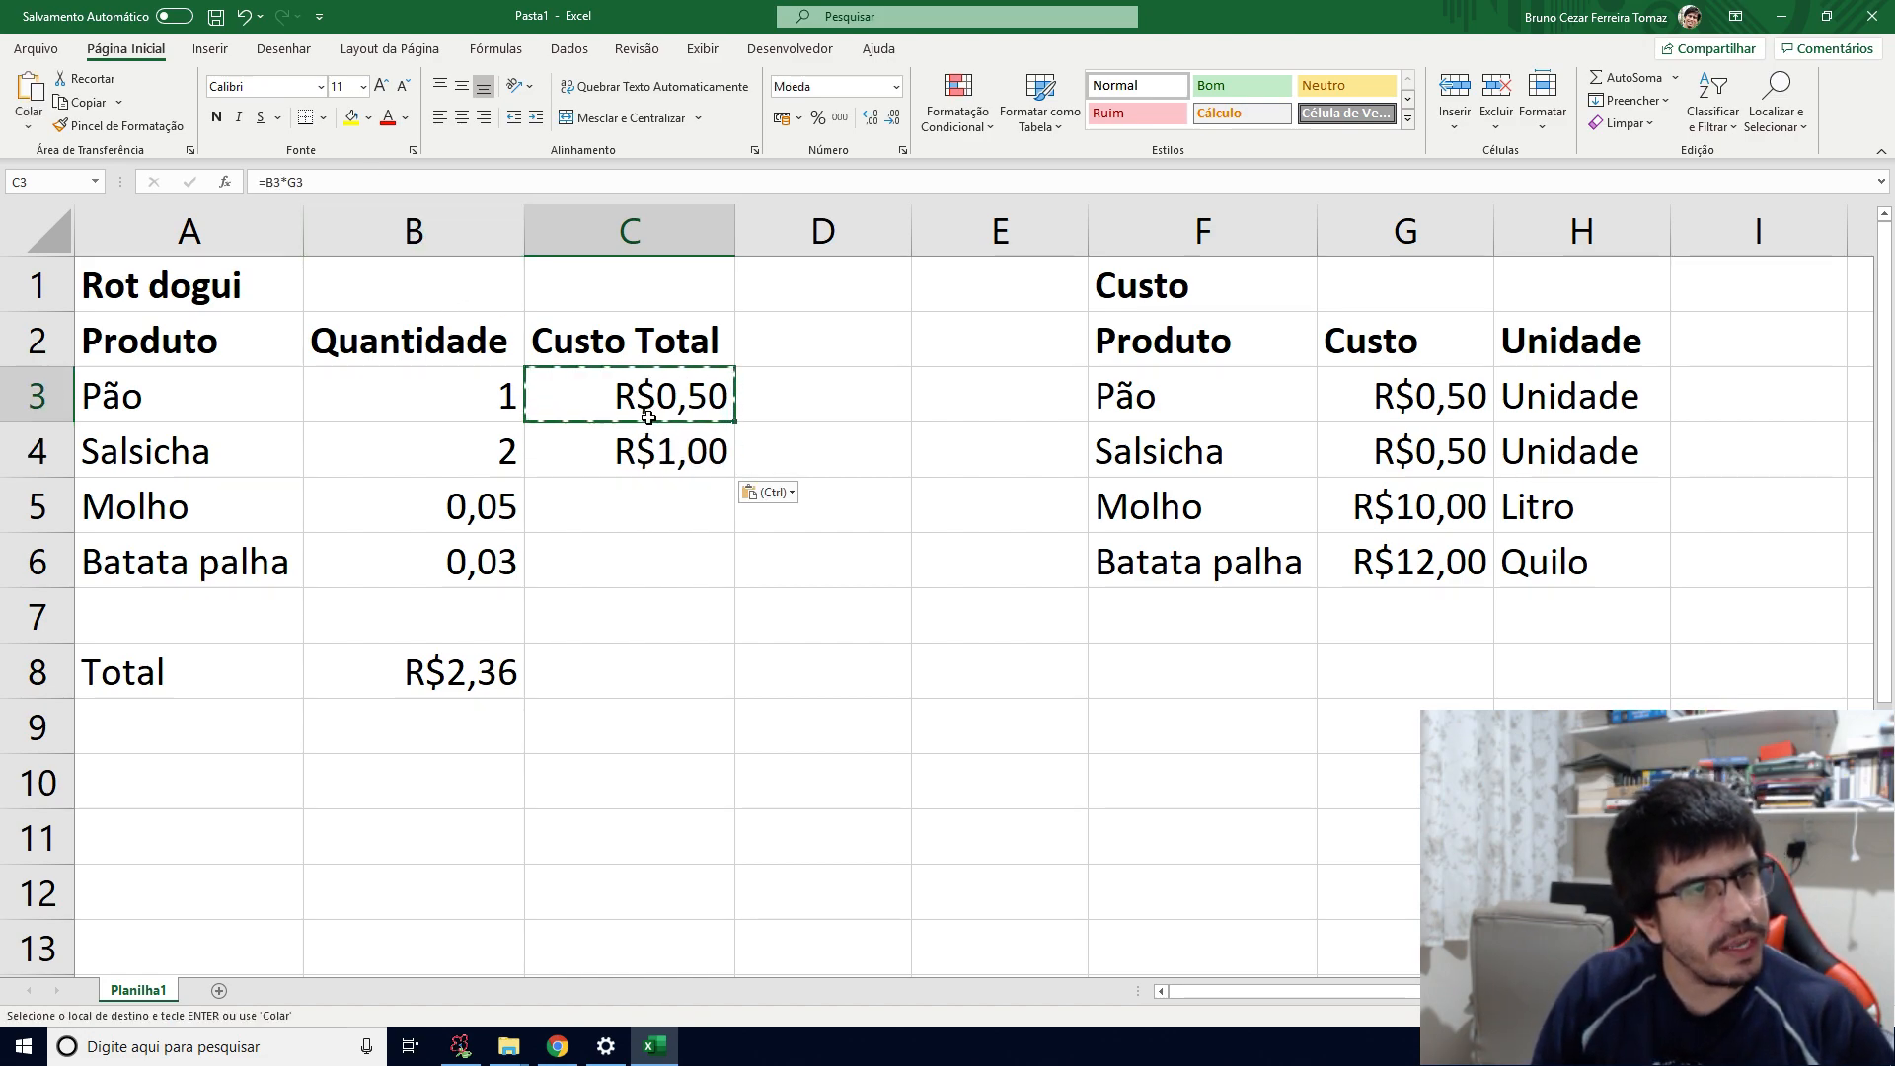
key(Down)
key(Up)
key(Down)
key(Up)
key(Down)
key(Up)
key(Down)
key(Up)
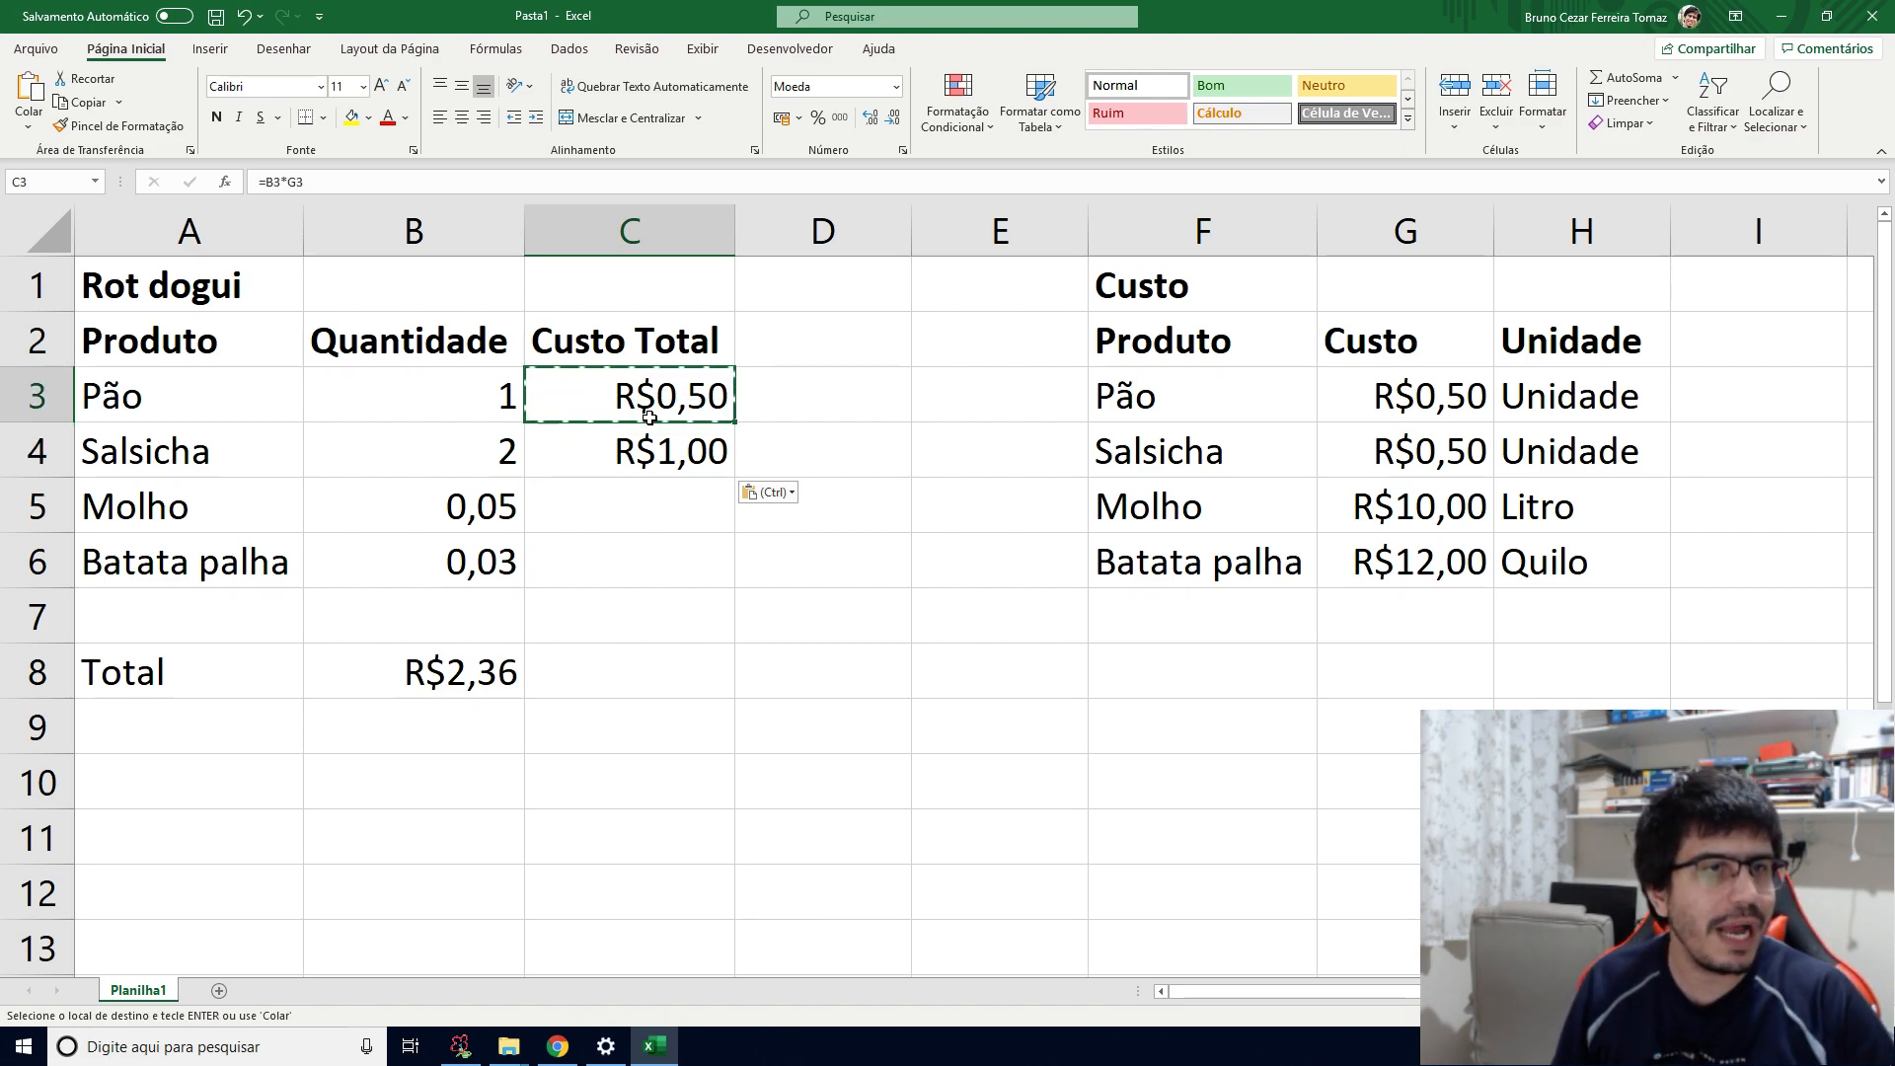
Step: Try the copied C3 formula in D3 to inspect its shifted references, and clear D3 again
key(Right)
key(ctrl+v)
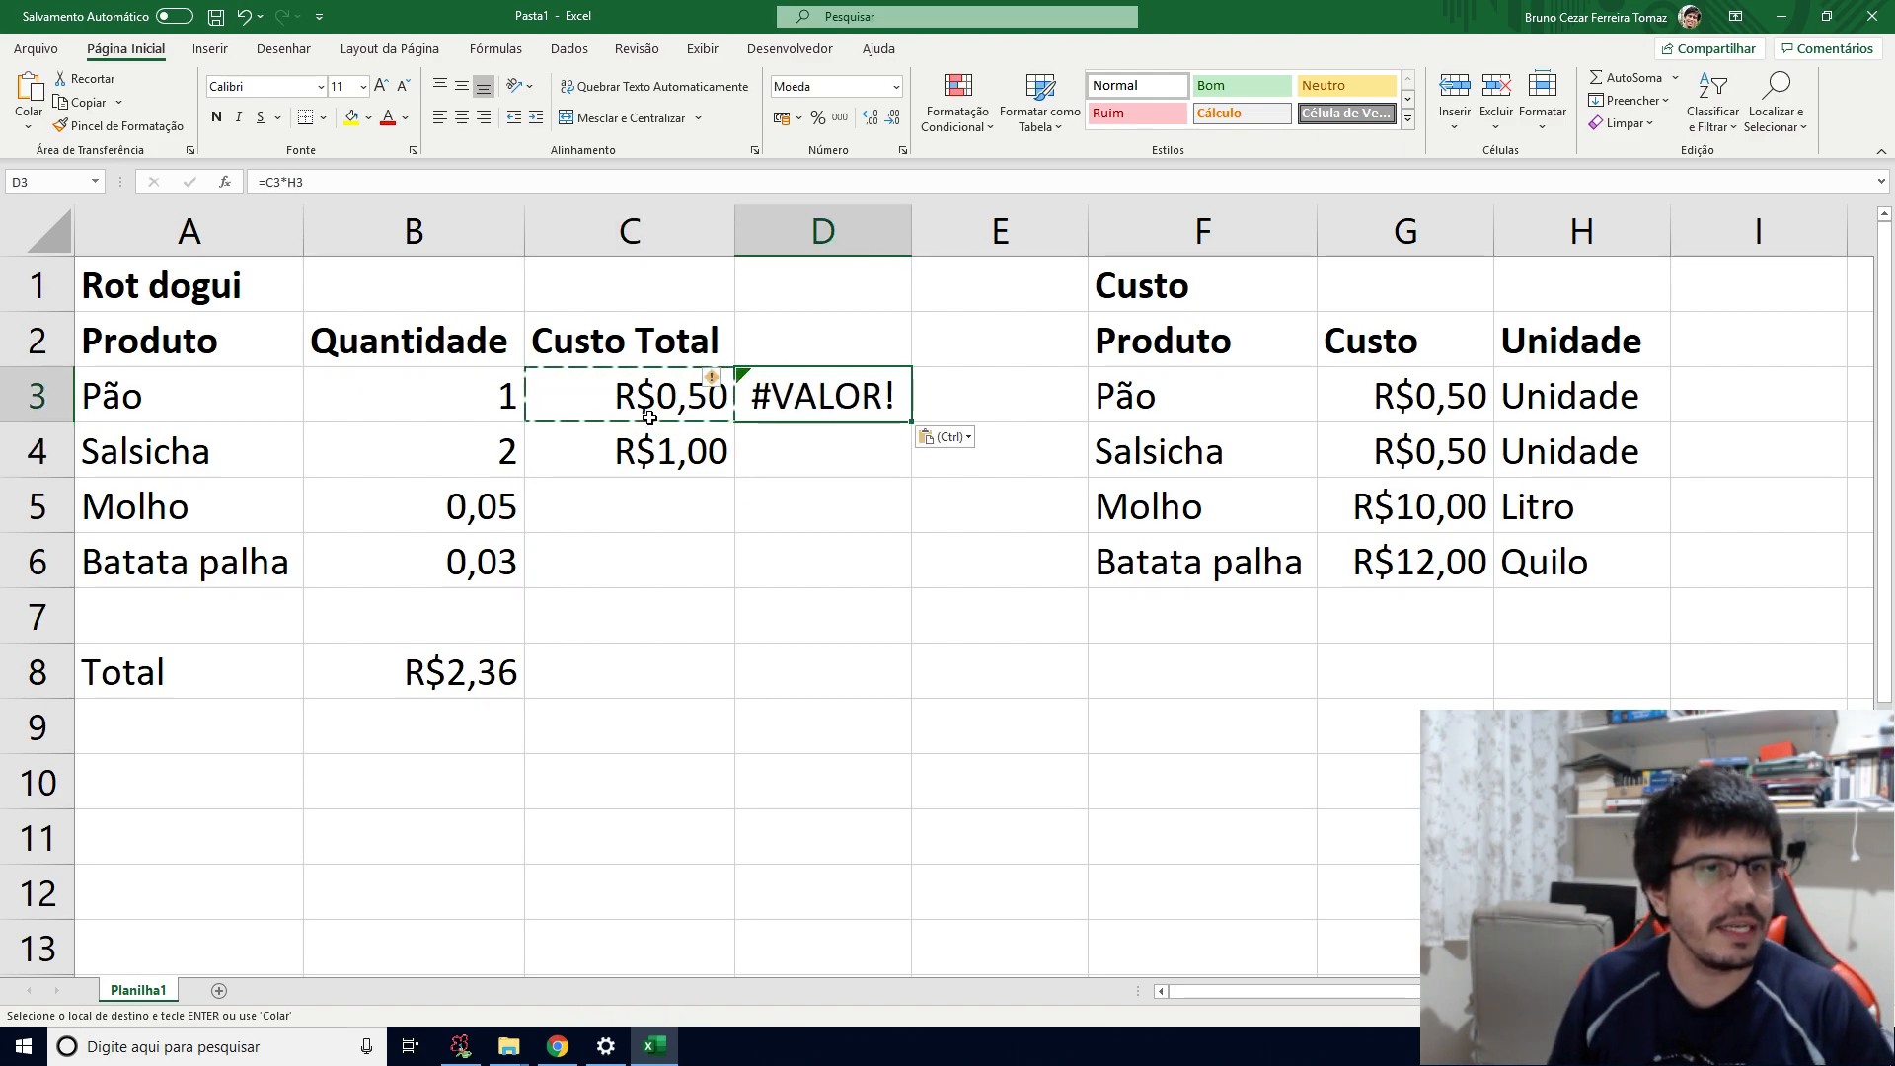
click(689, 191)
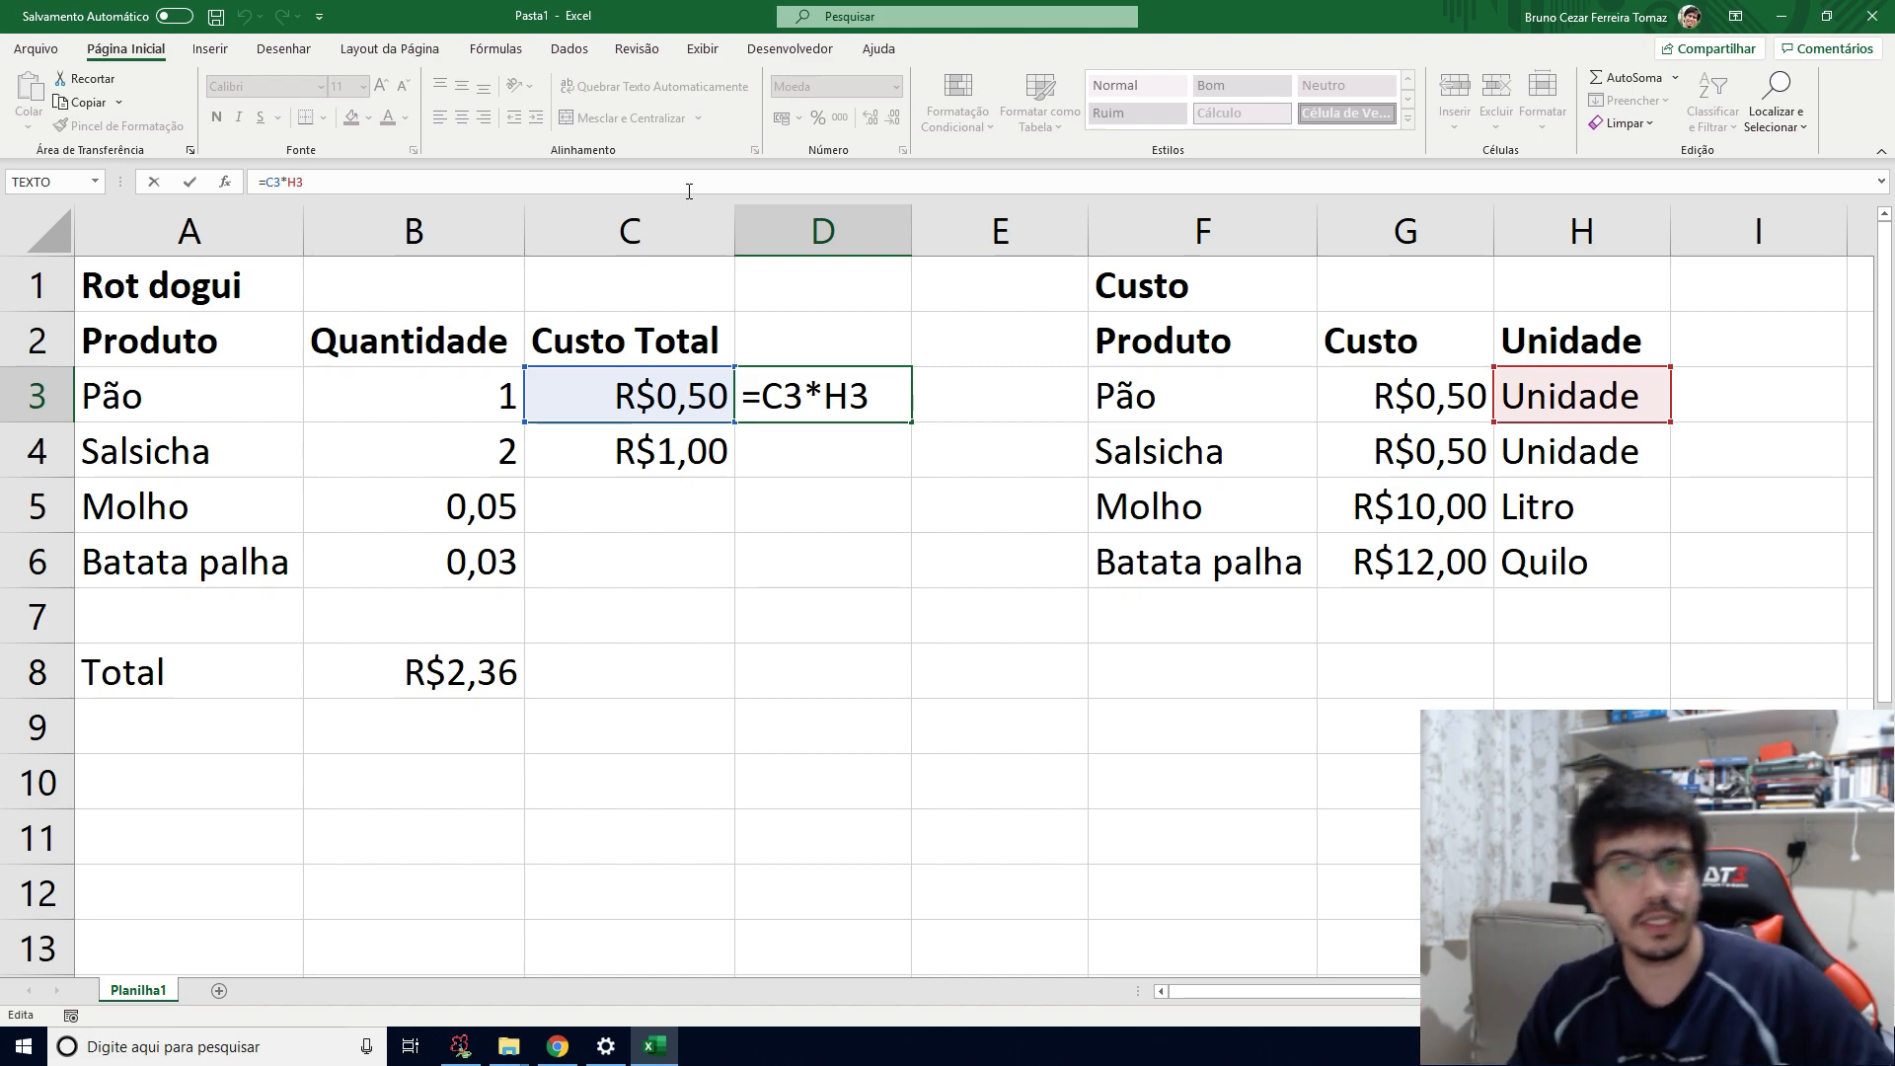
click(822, 375)
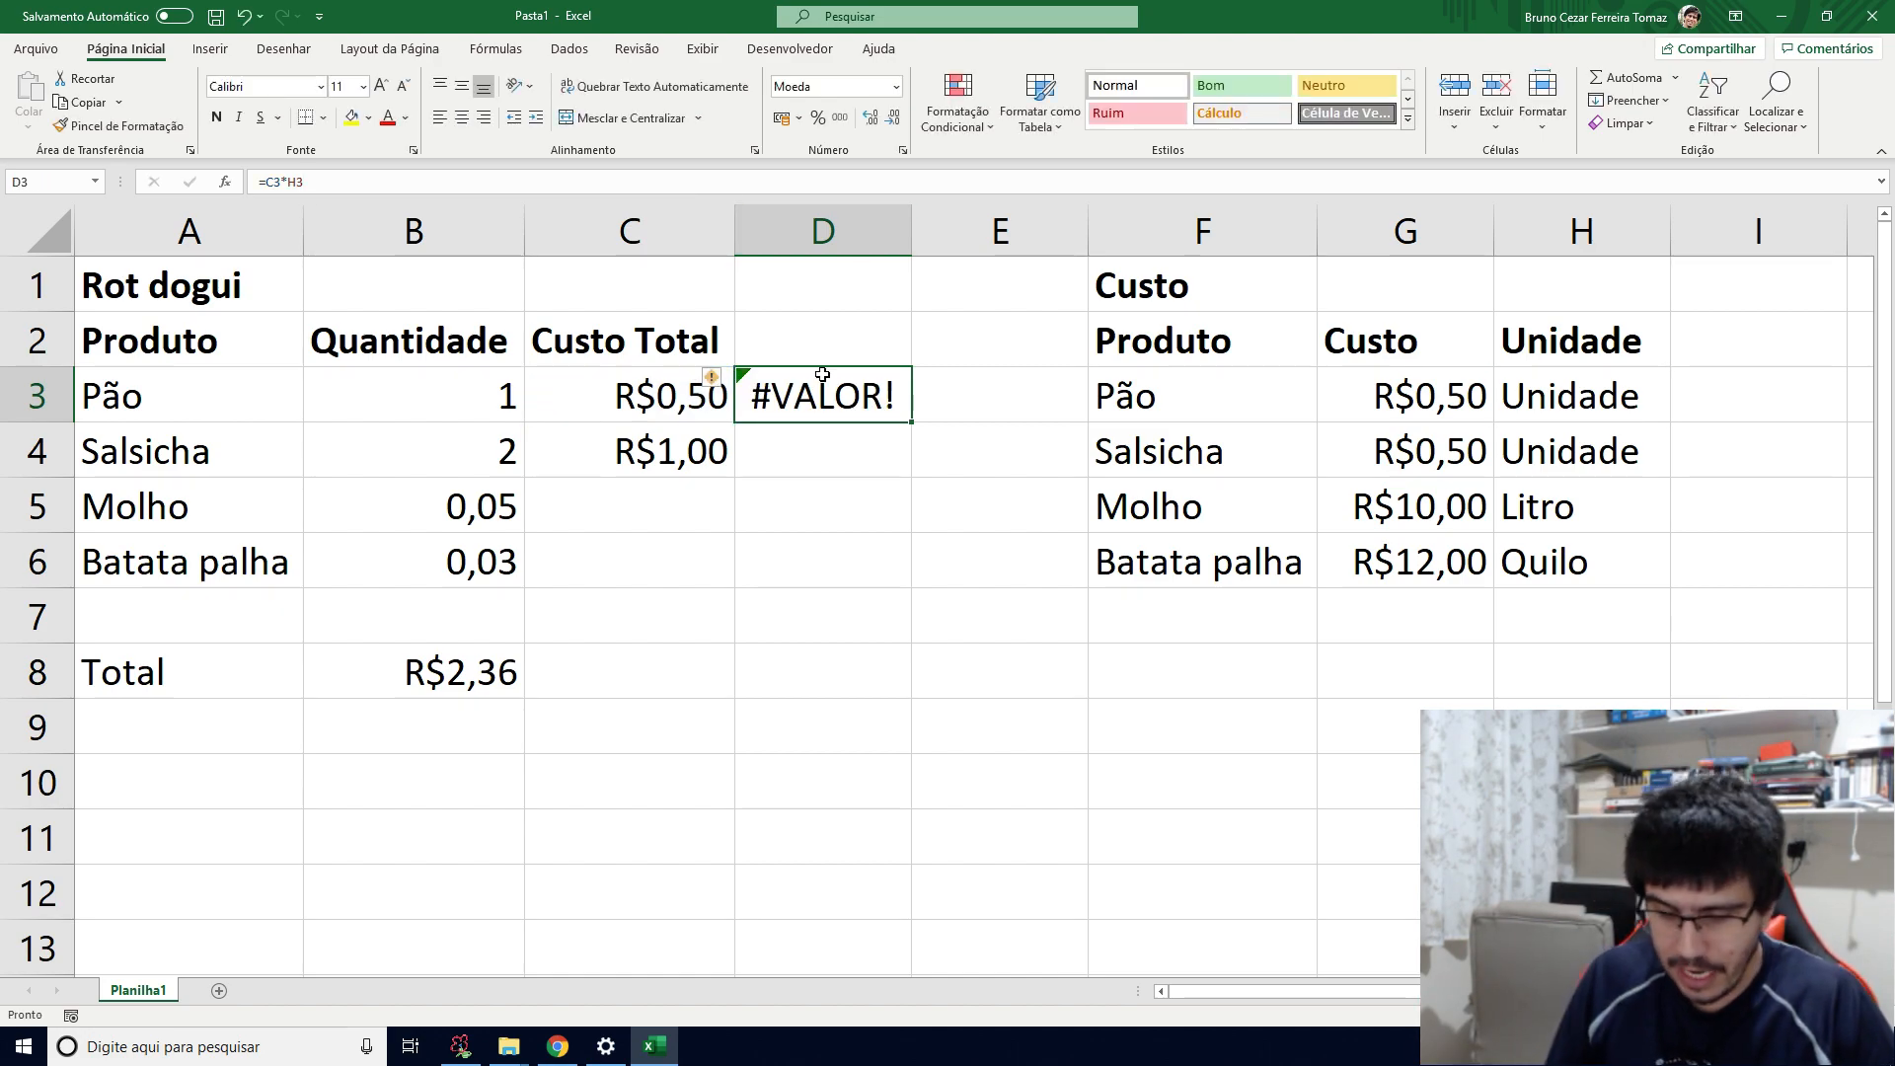
key(Delete)
Step: Try the absolute reference $B$3 in the Custo Total formula in C3 and discard the edit
key(Left)
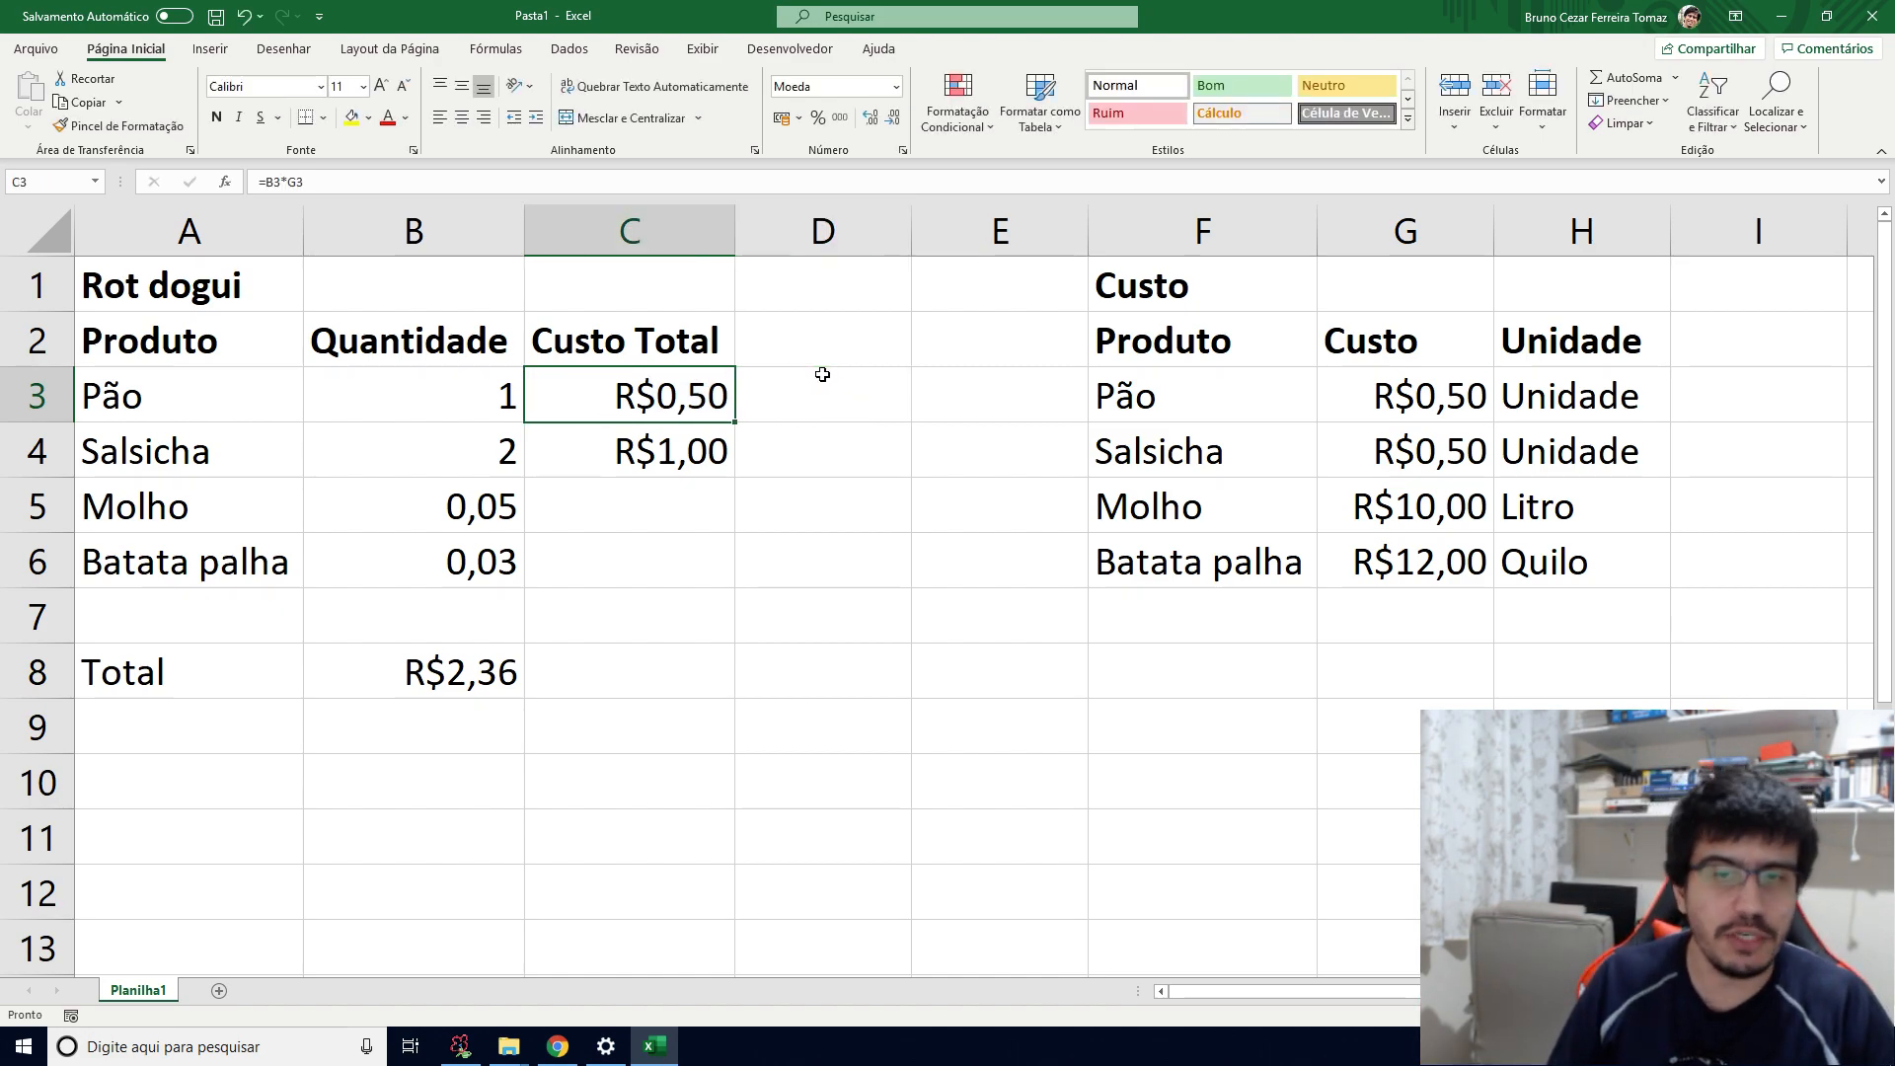
click(262, 185)
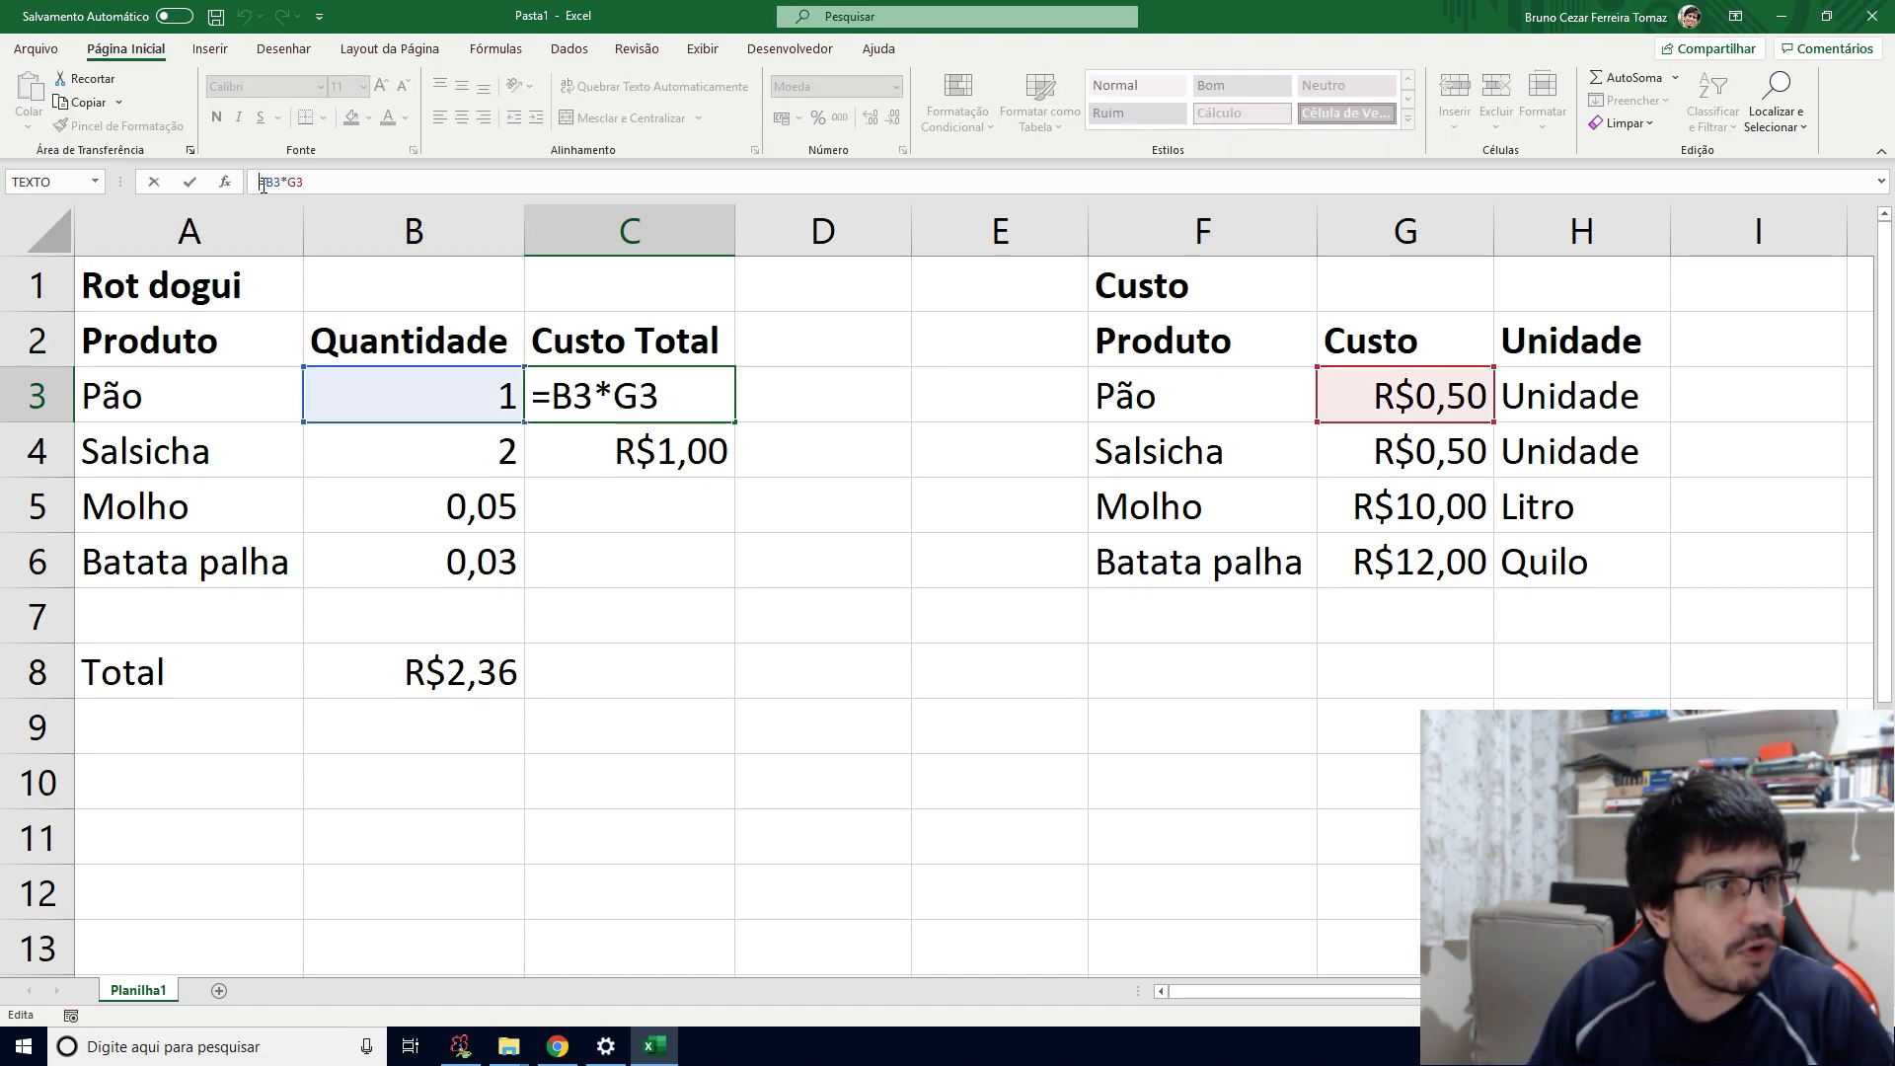
click(284, 185)
click(298, 186)
key(ctrl+shift+Left)
key(Left)
key(Left)
key(Left)
key(Right)
key(Right)
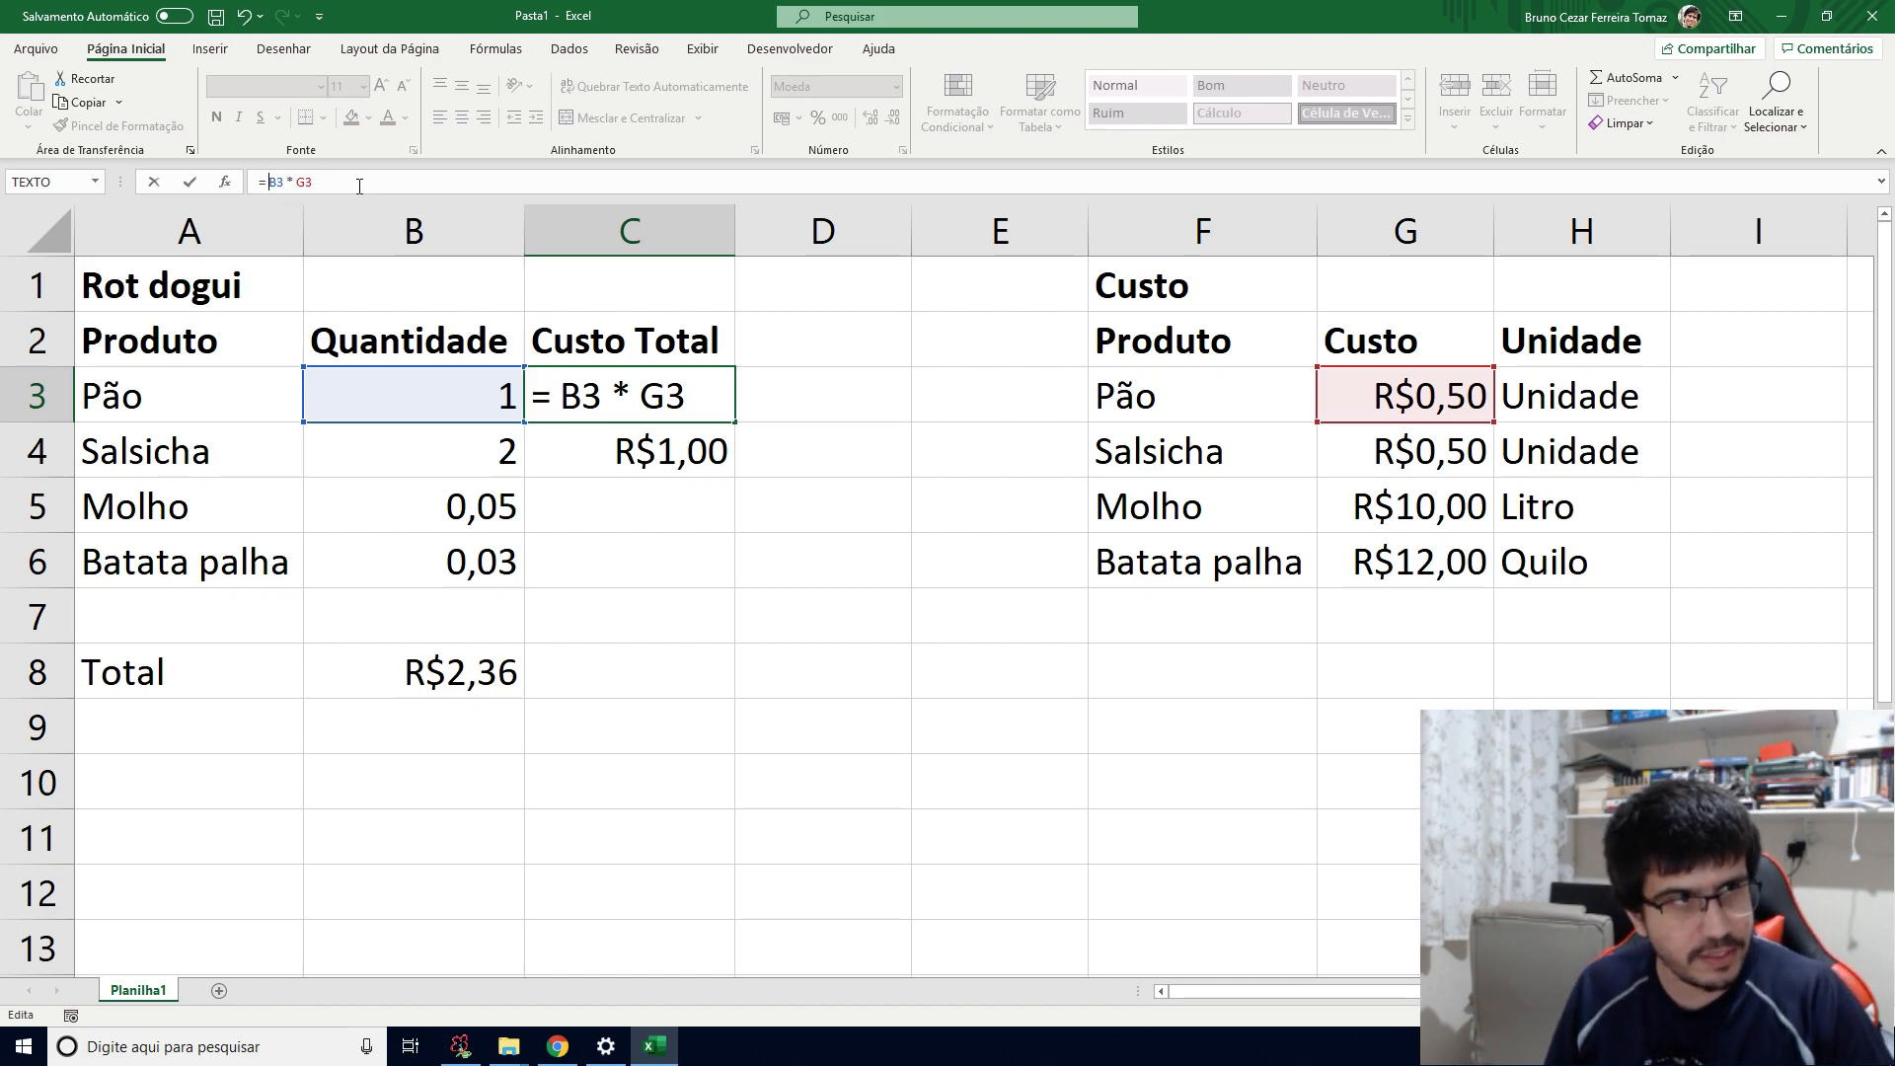
text($)
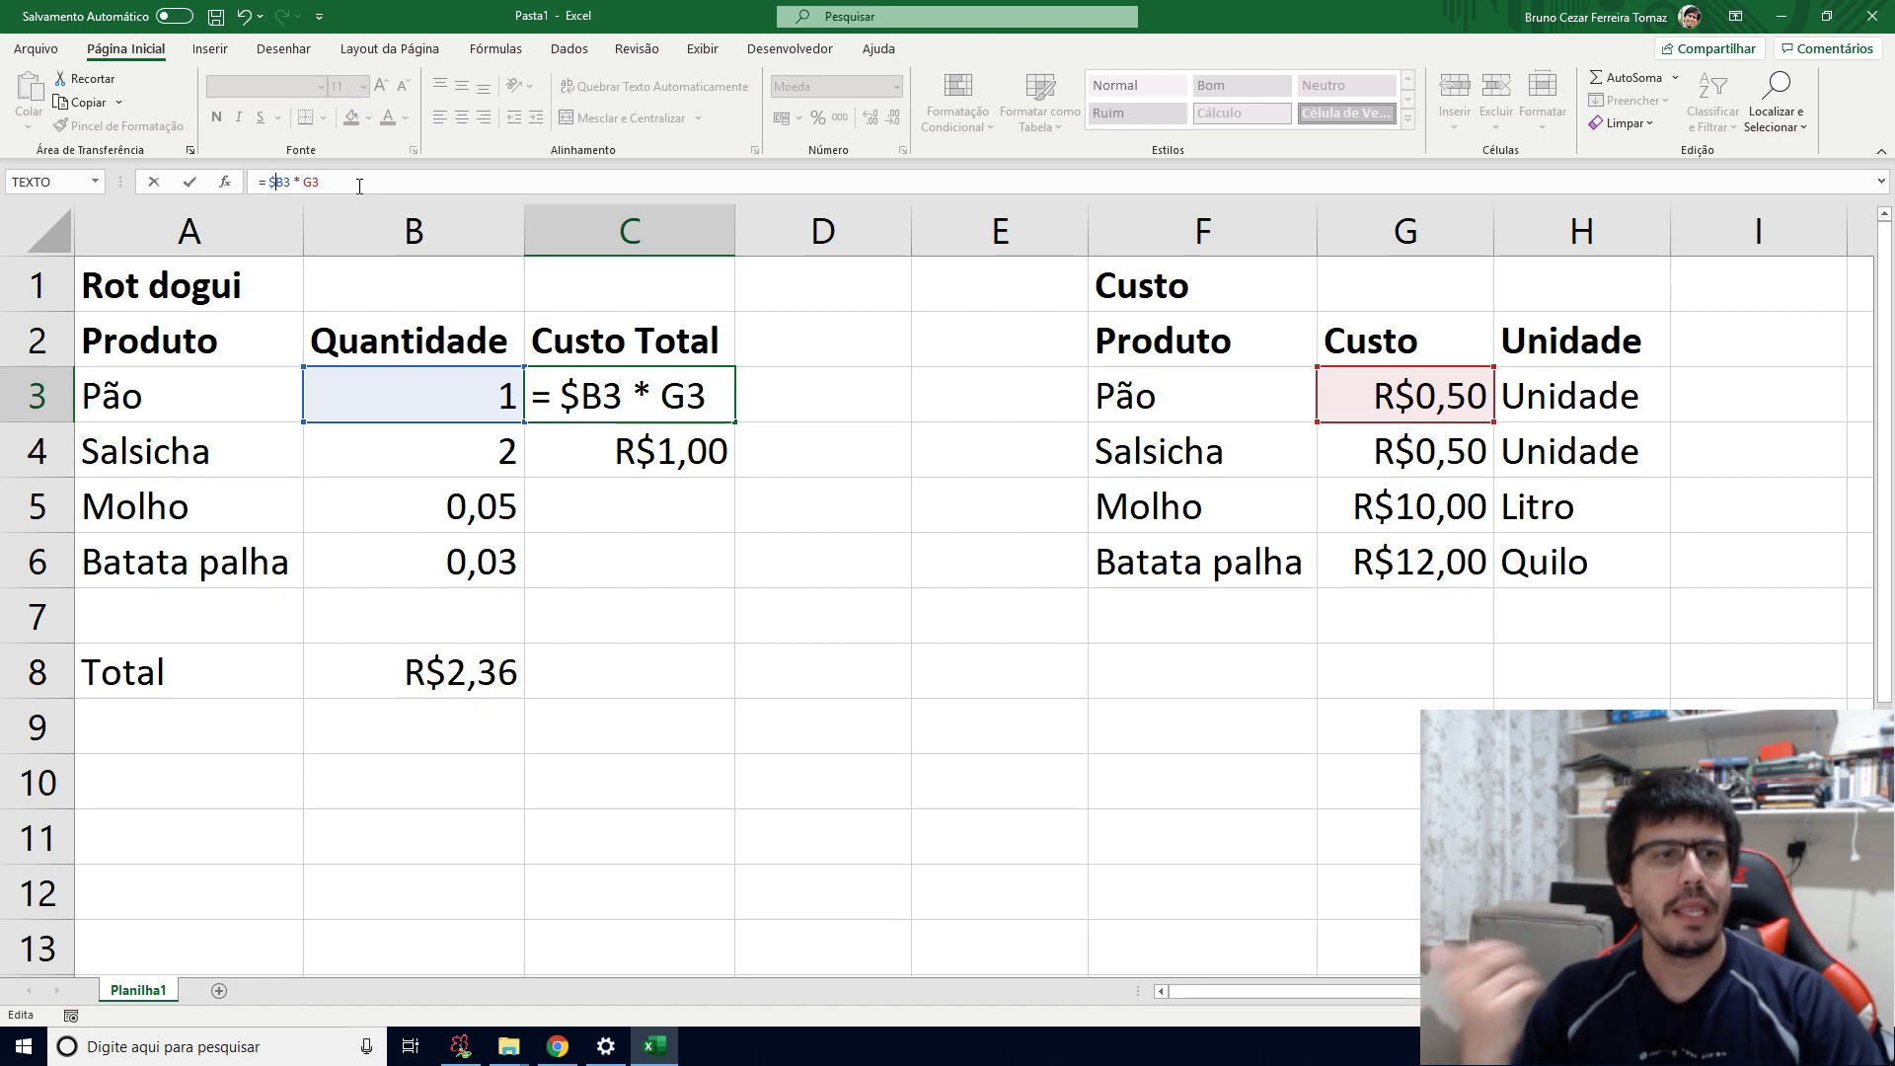
text($)
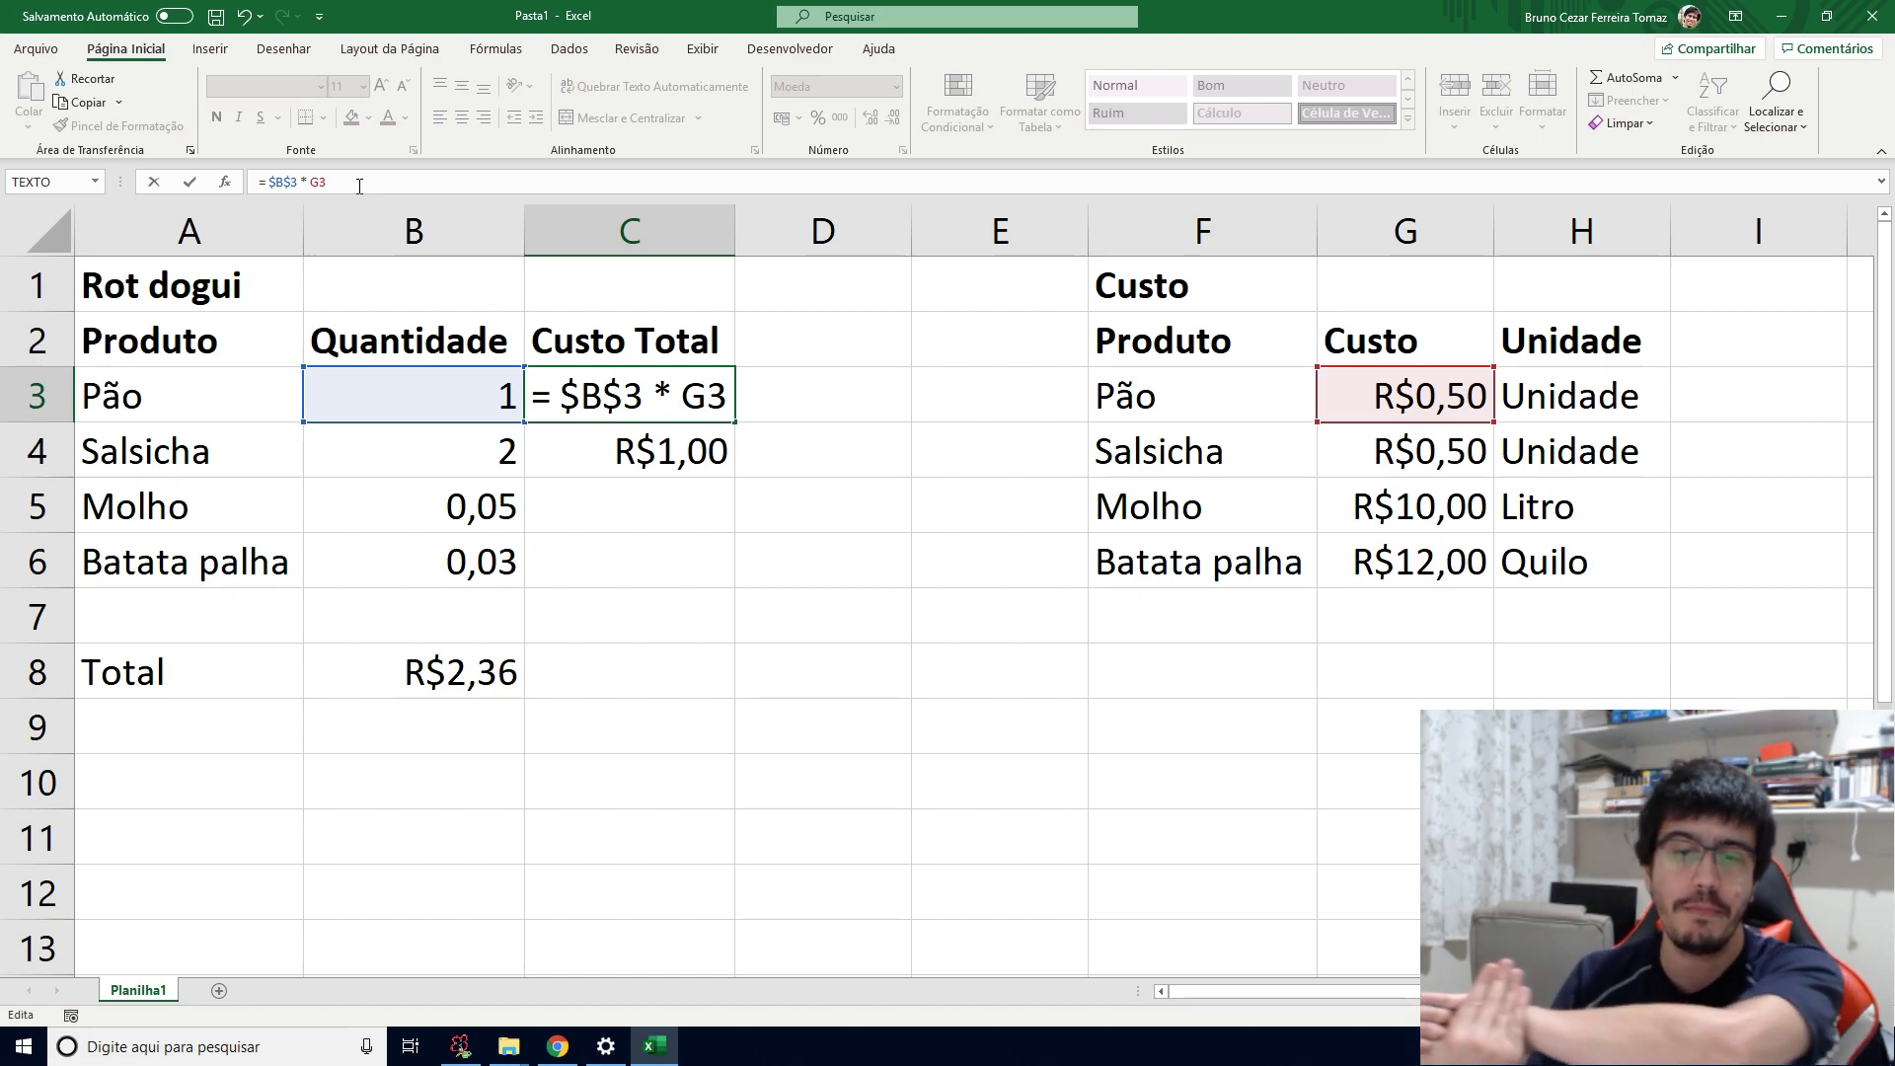
key(Escape)
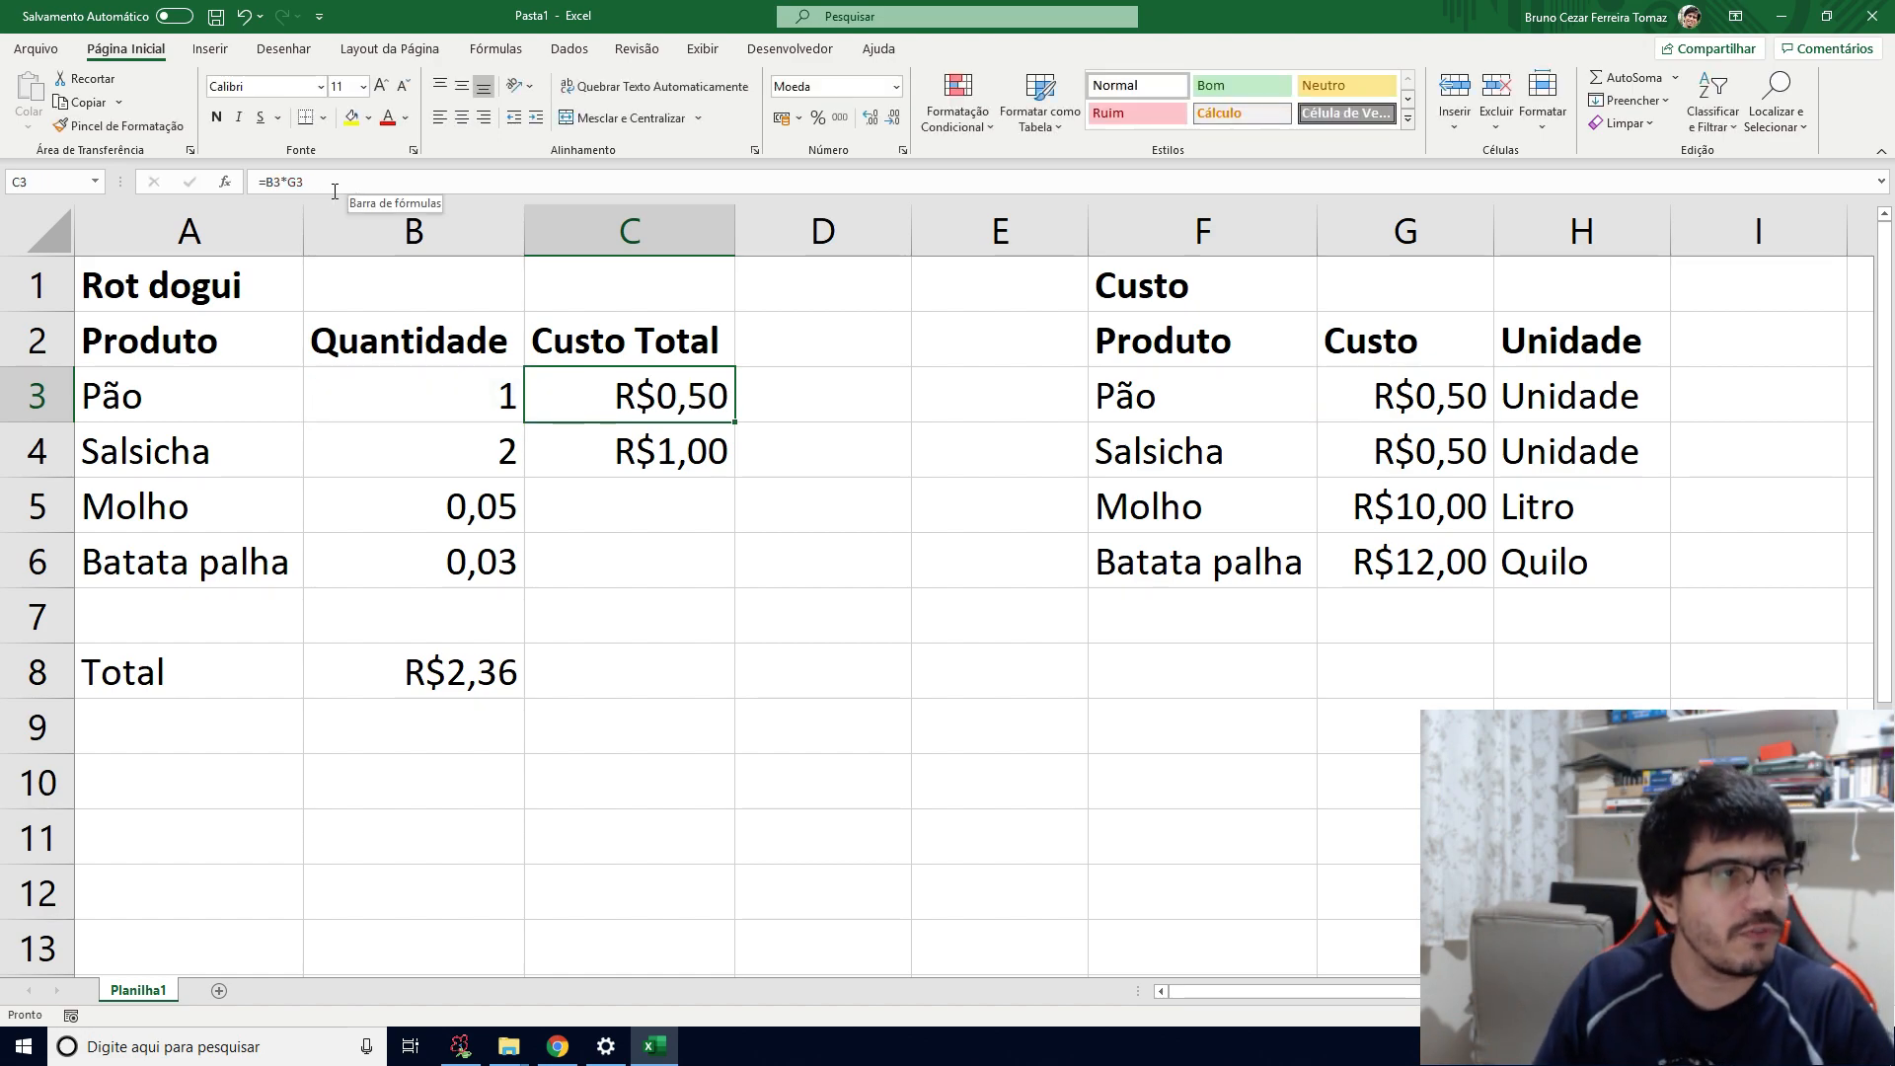
Step: Lock the column references in the C3 formula so that it reads =$B3*$G3
click(271, 186)
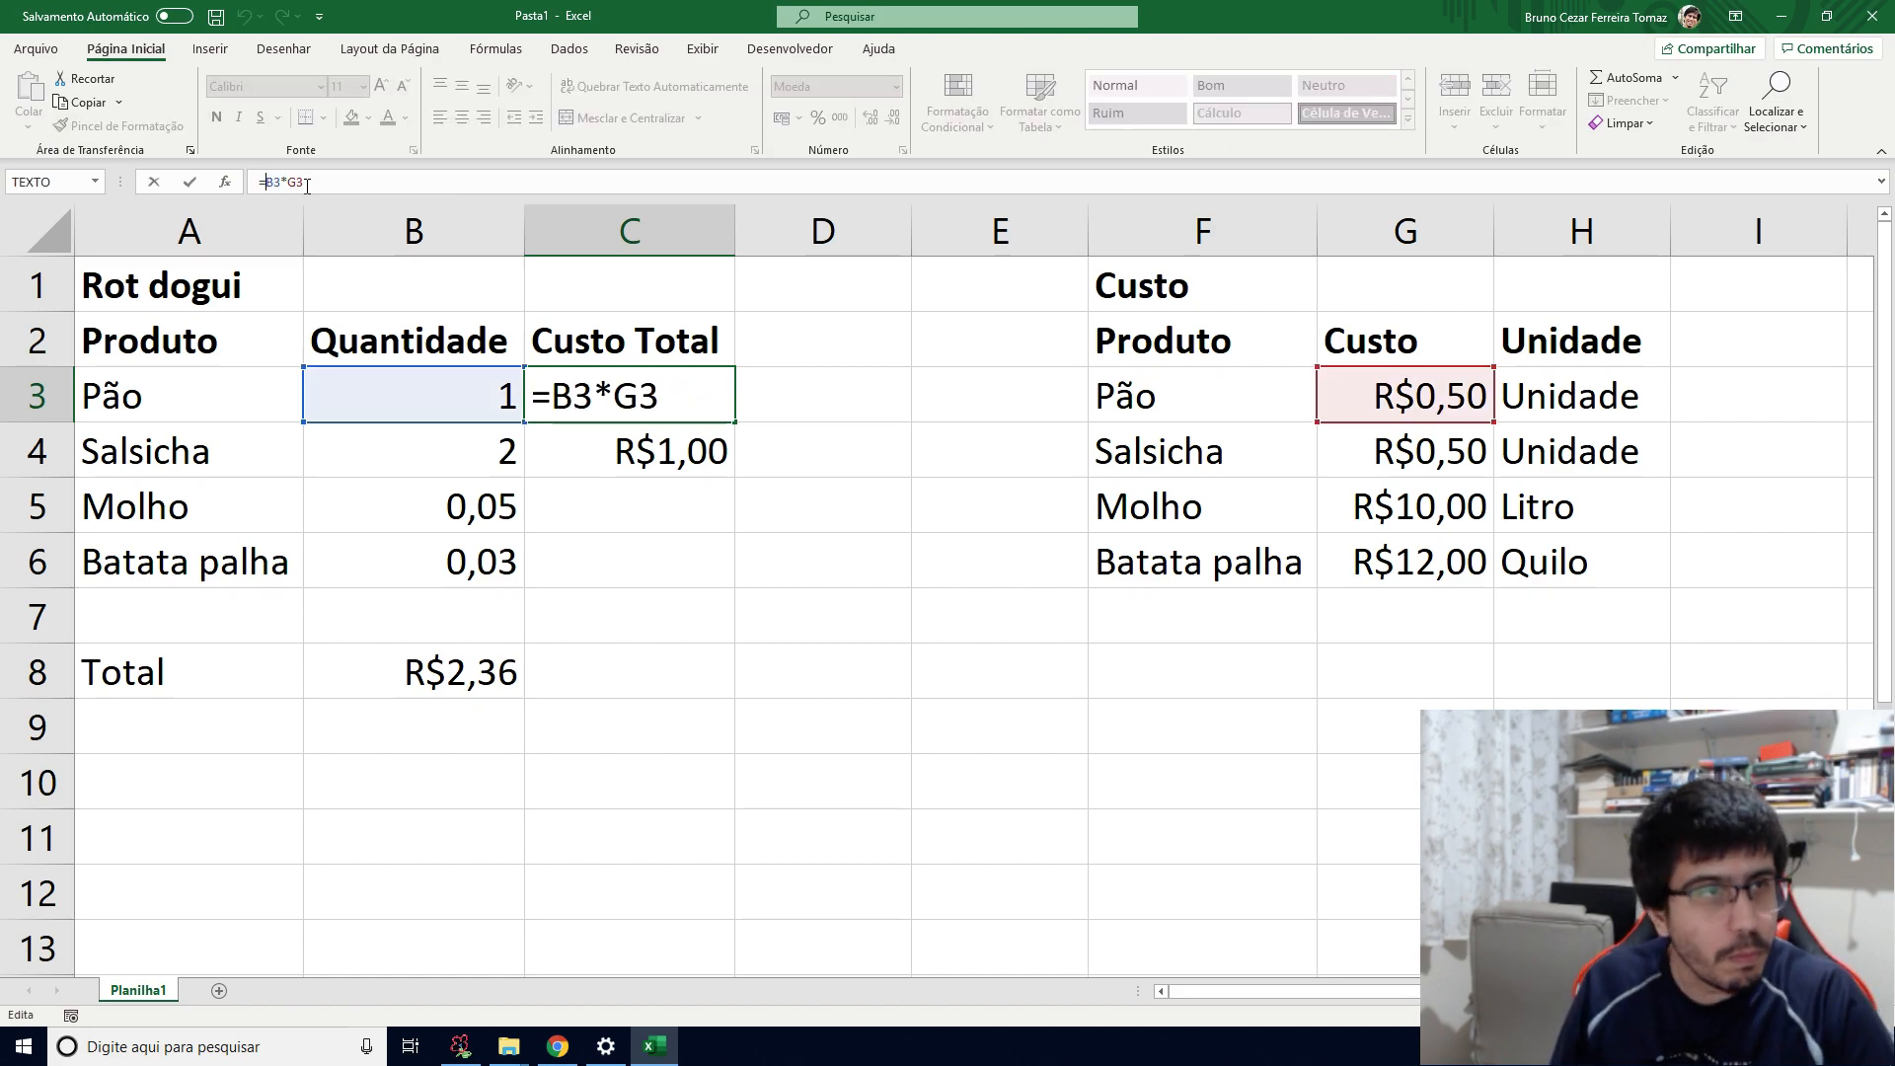
text($B3*$)
key(Return)
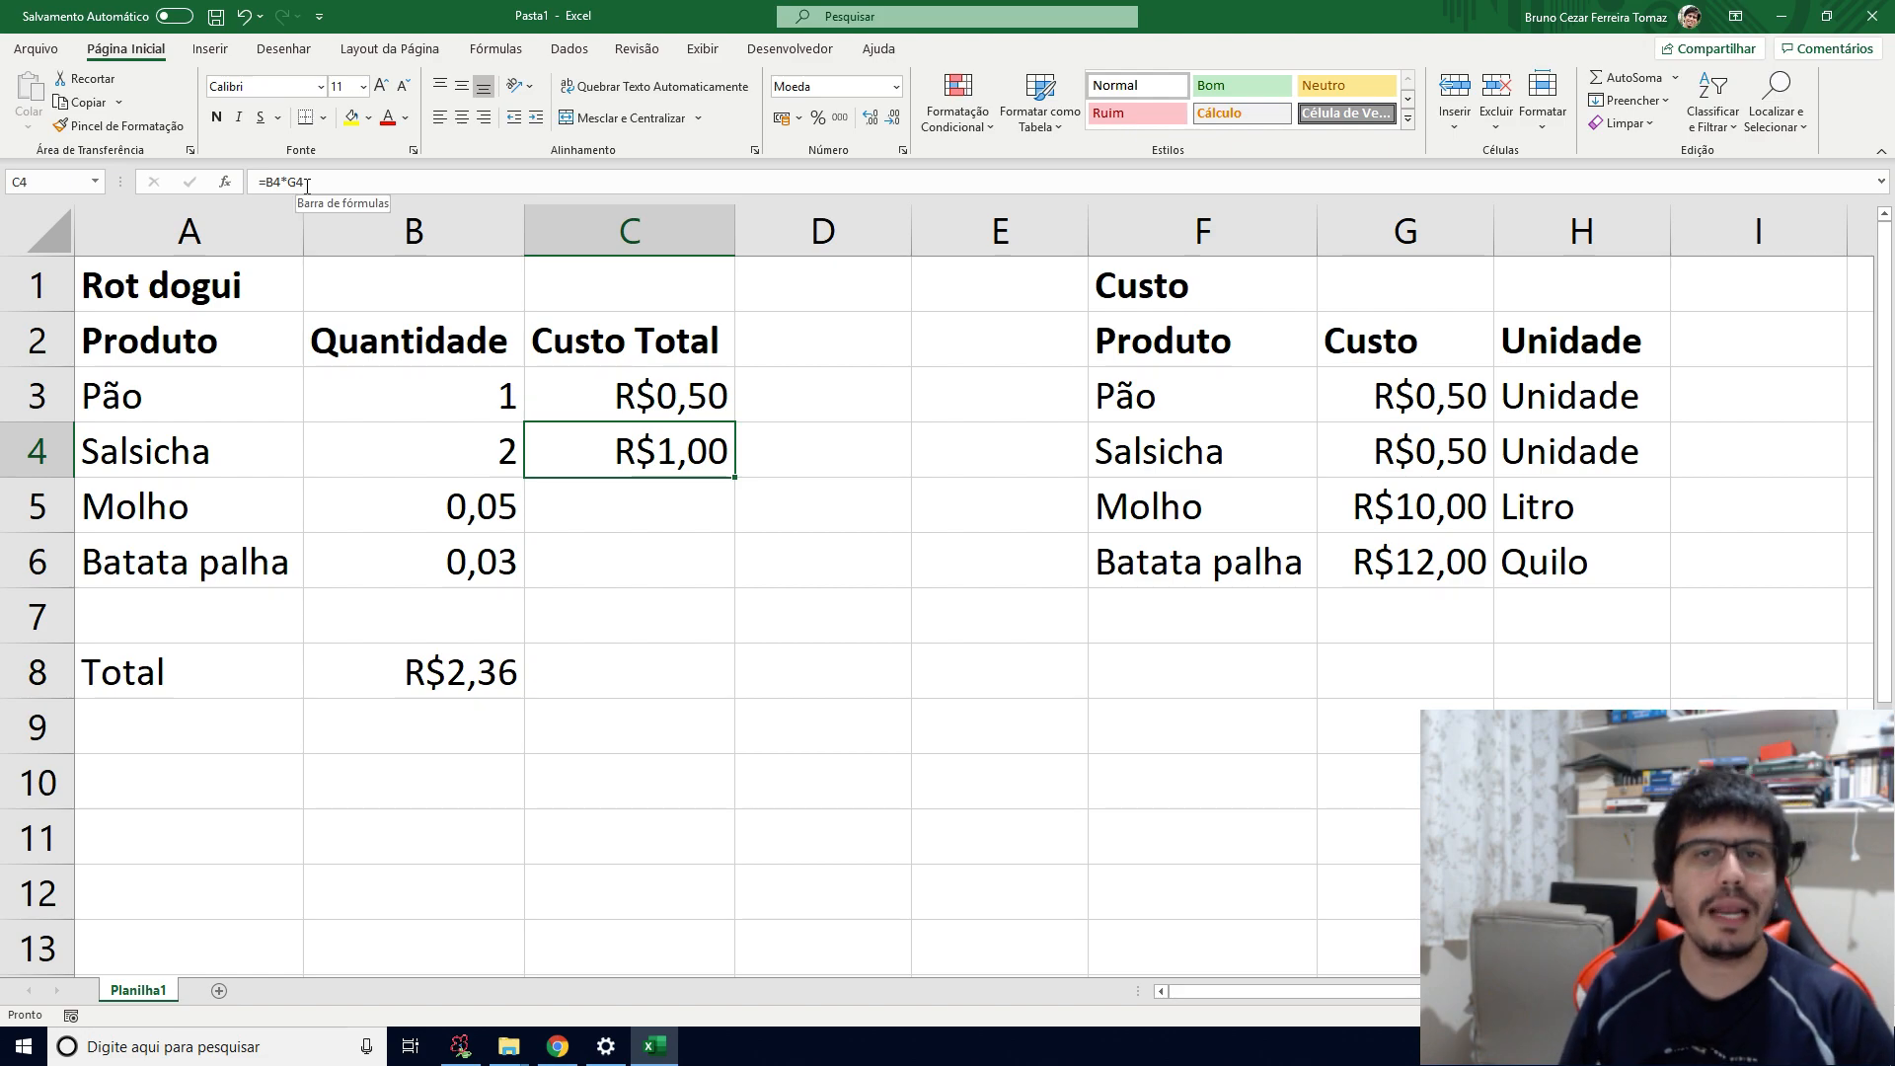
key(Up)
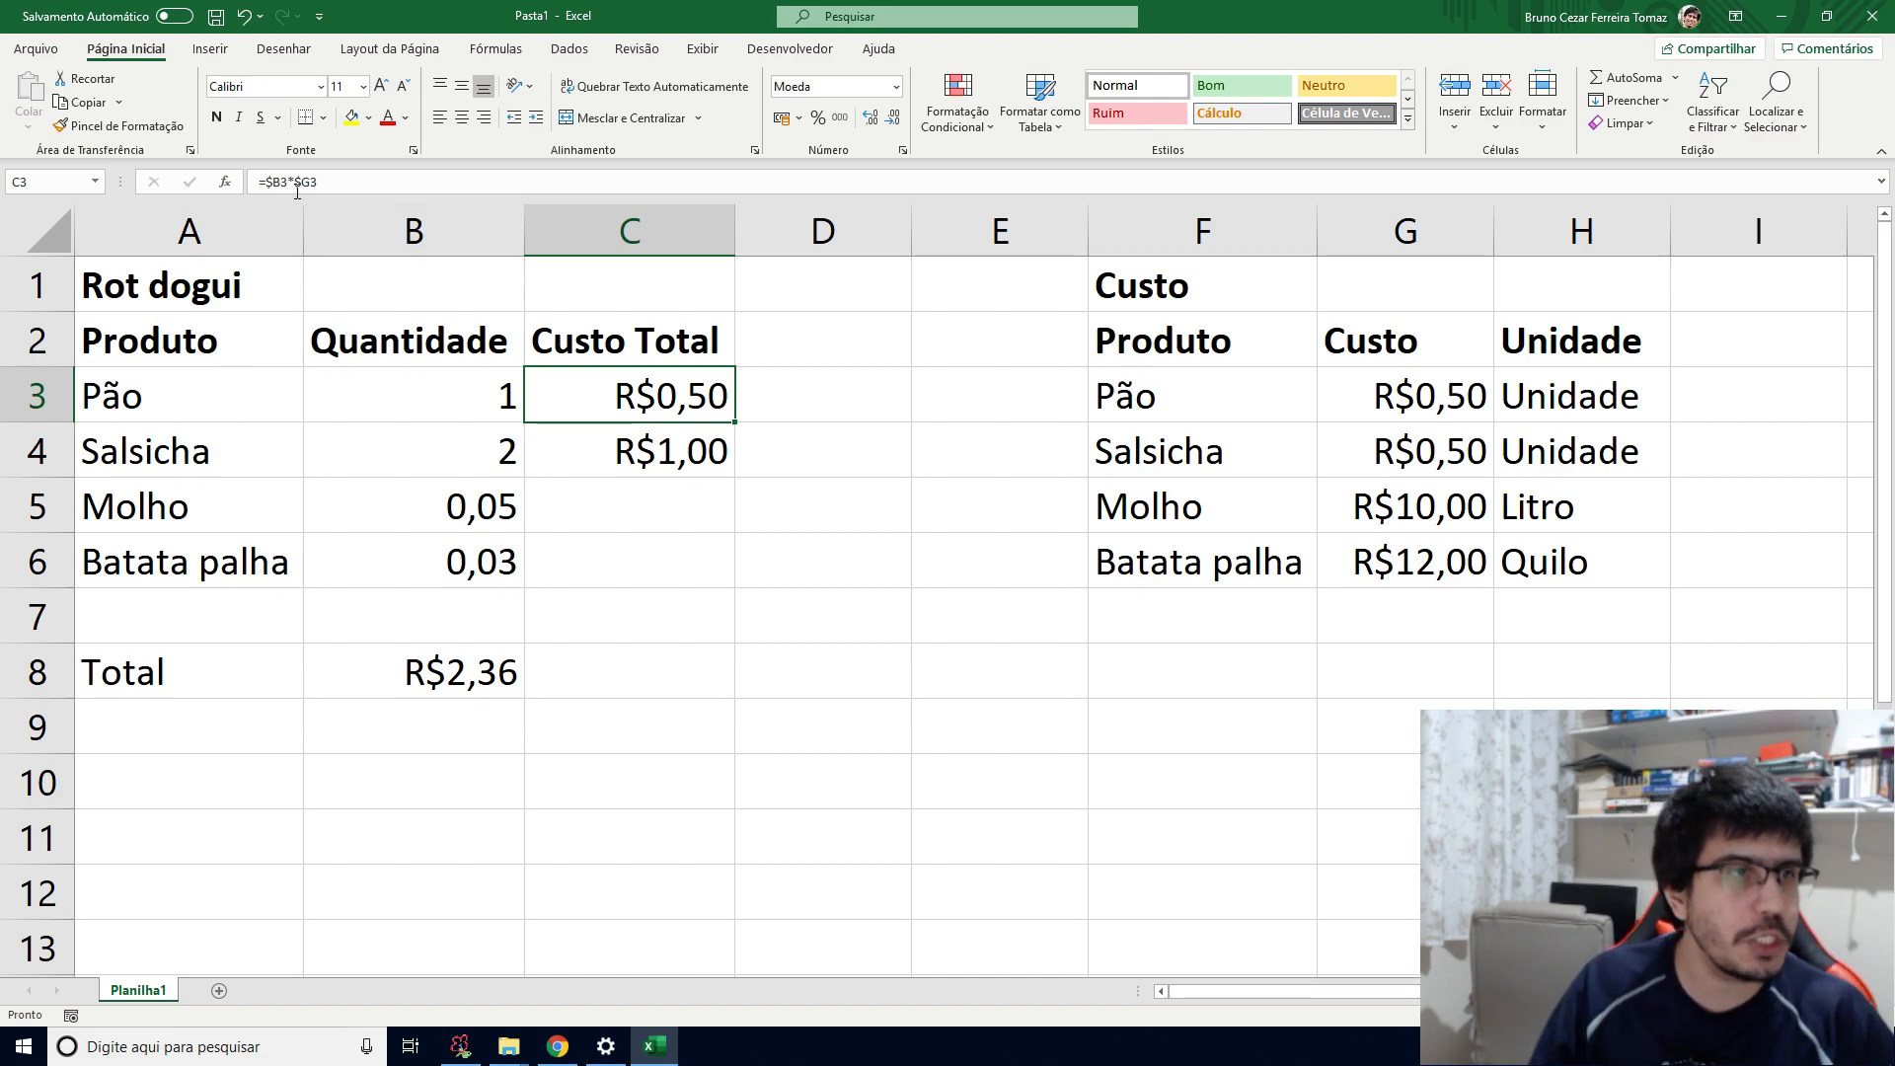
click(306, 186)
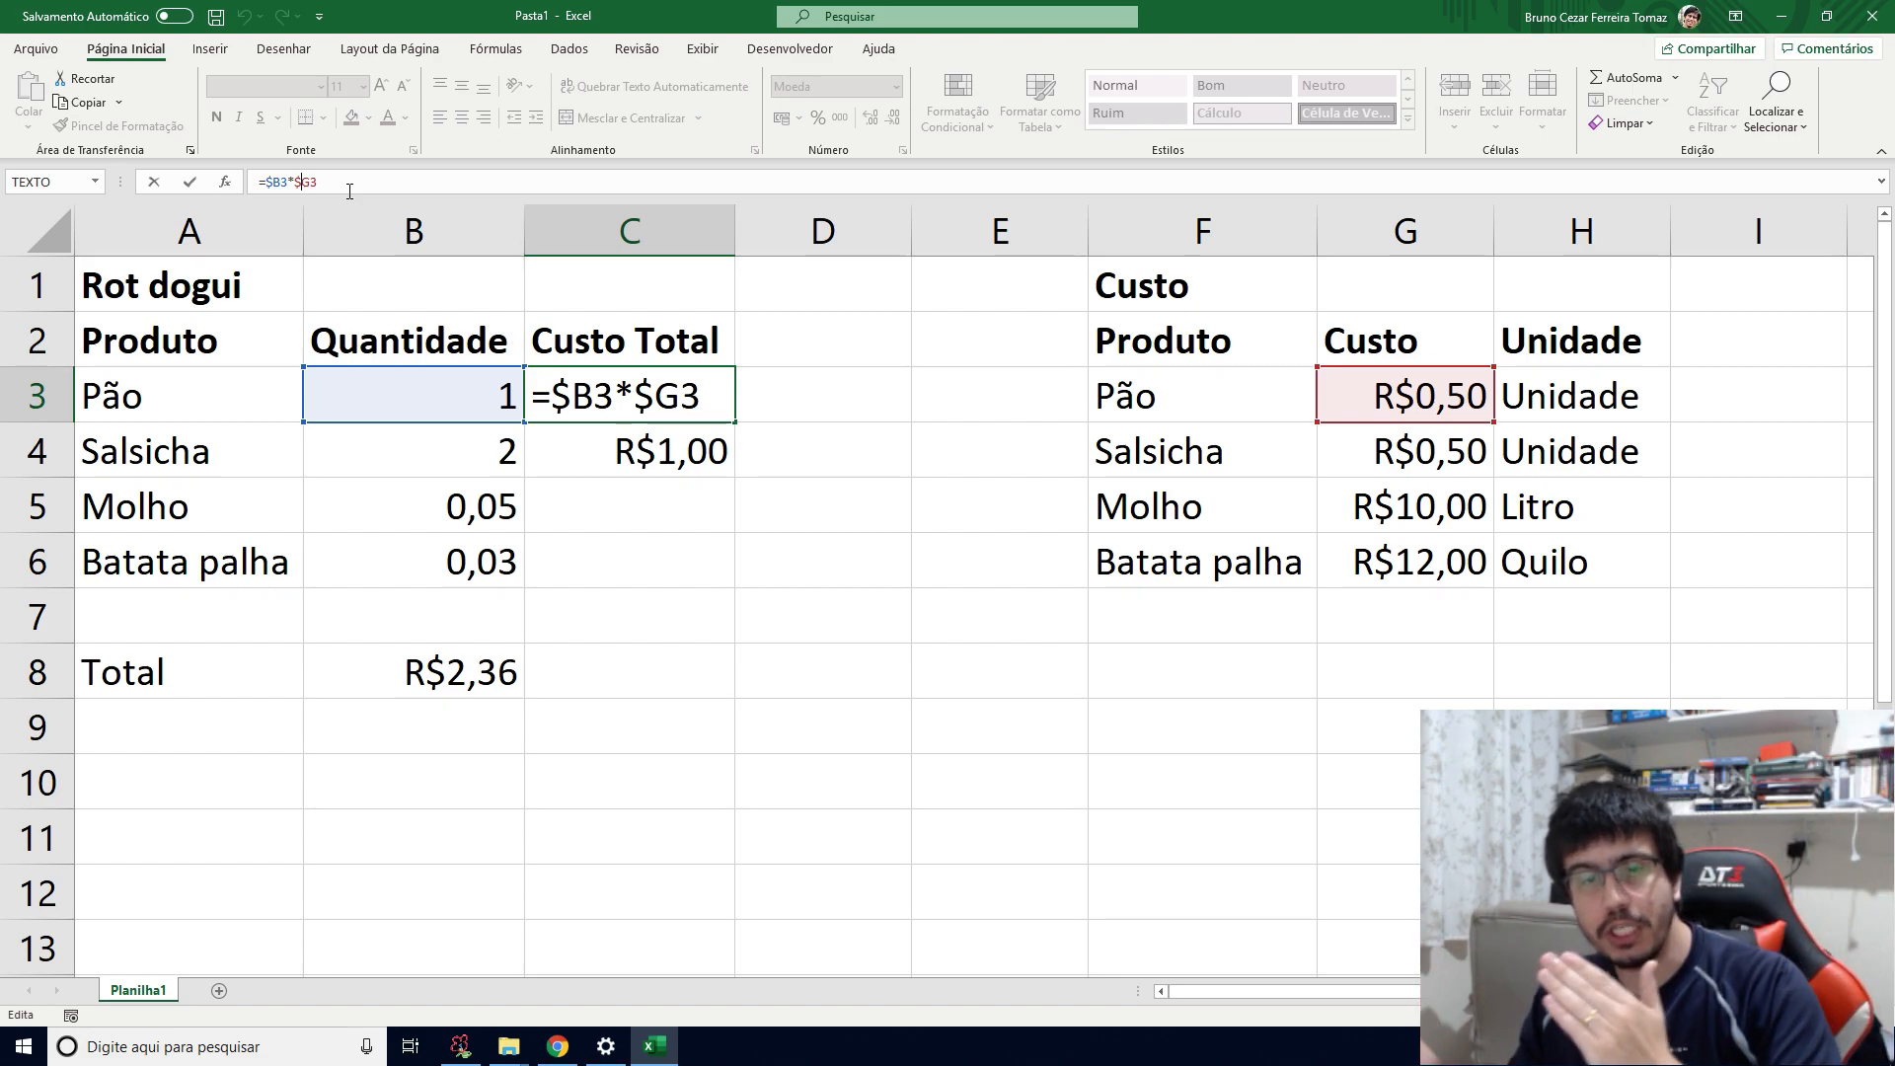
key(Return)
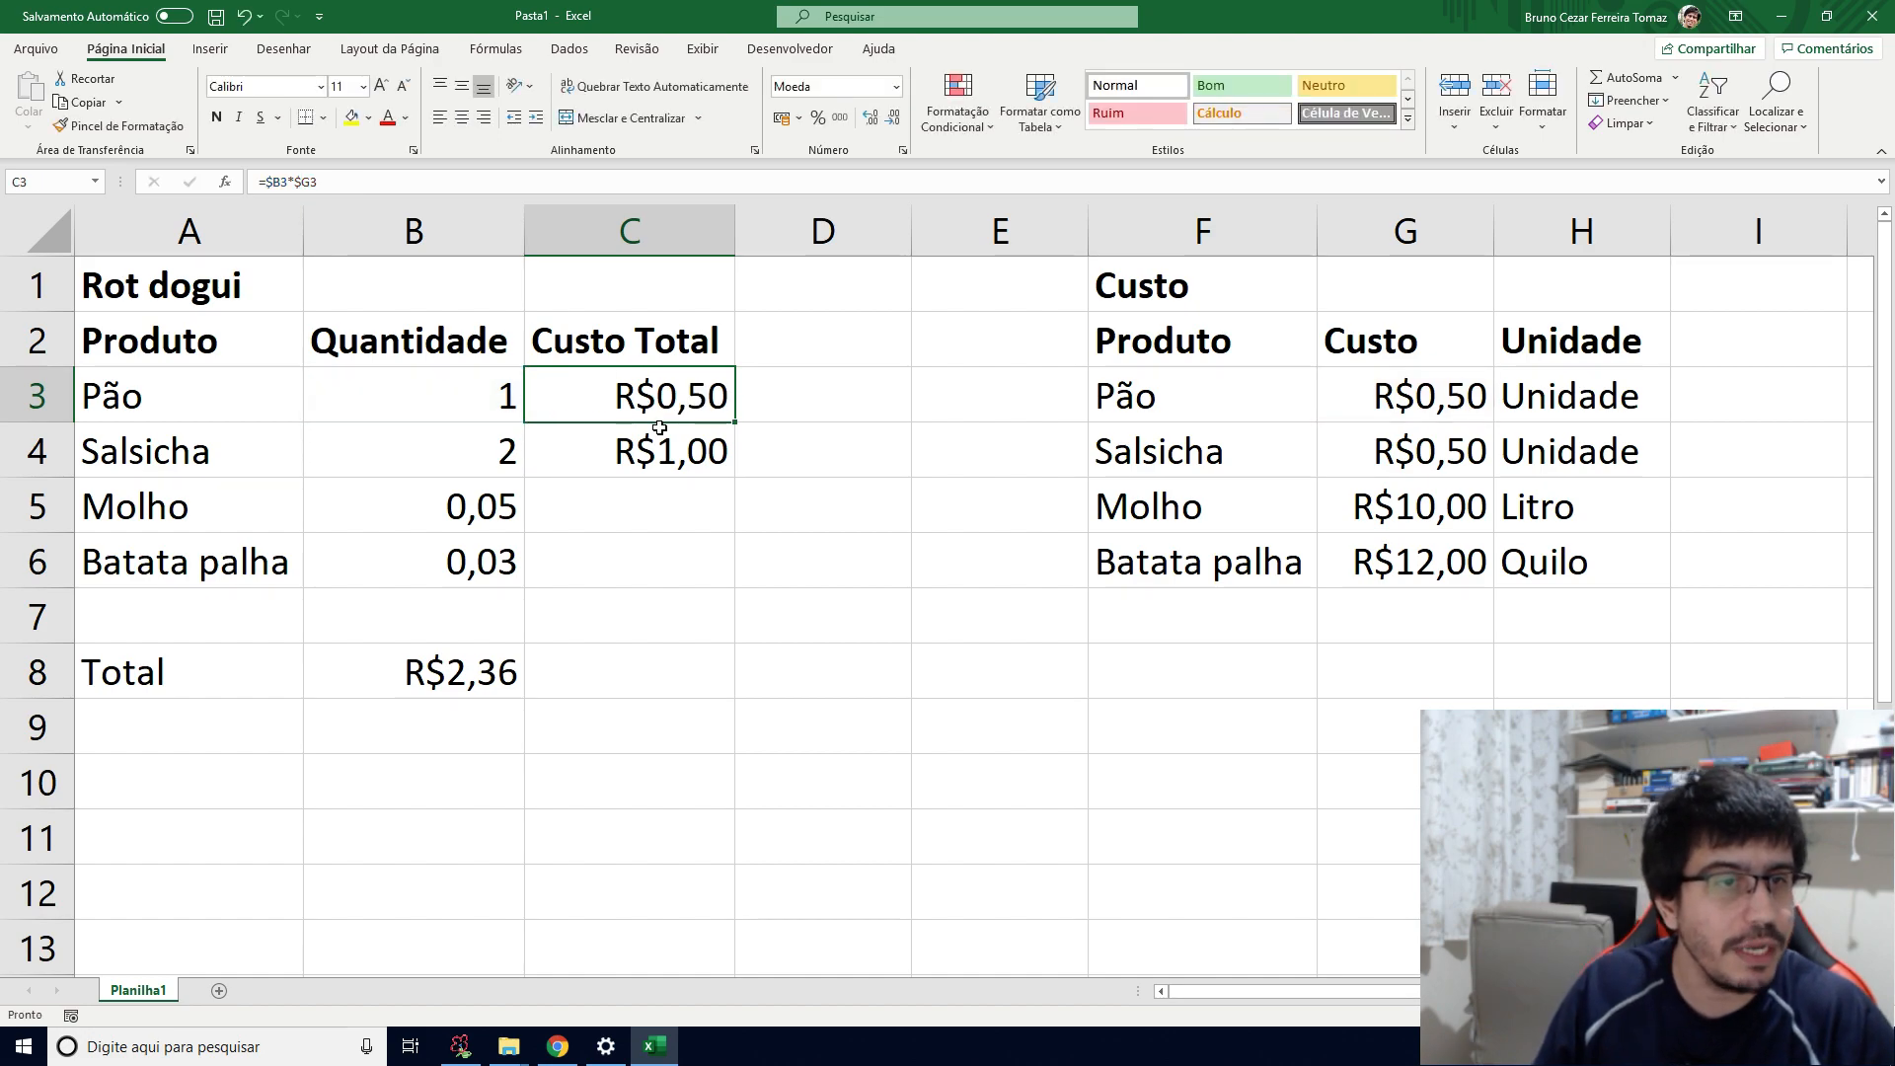
Step: Try copying the column-locked C3 formula to D3, inspect its references, and clear D3
click(729, 413)
drag(736, 424, 833, 391)
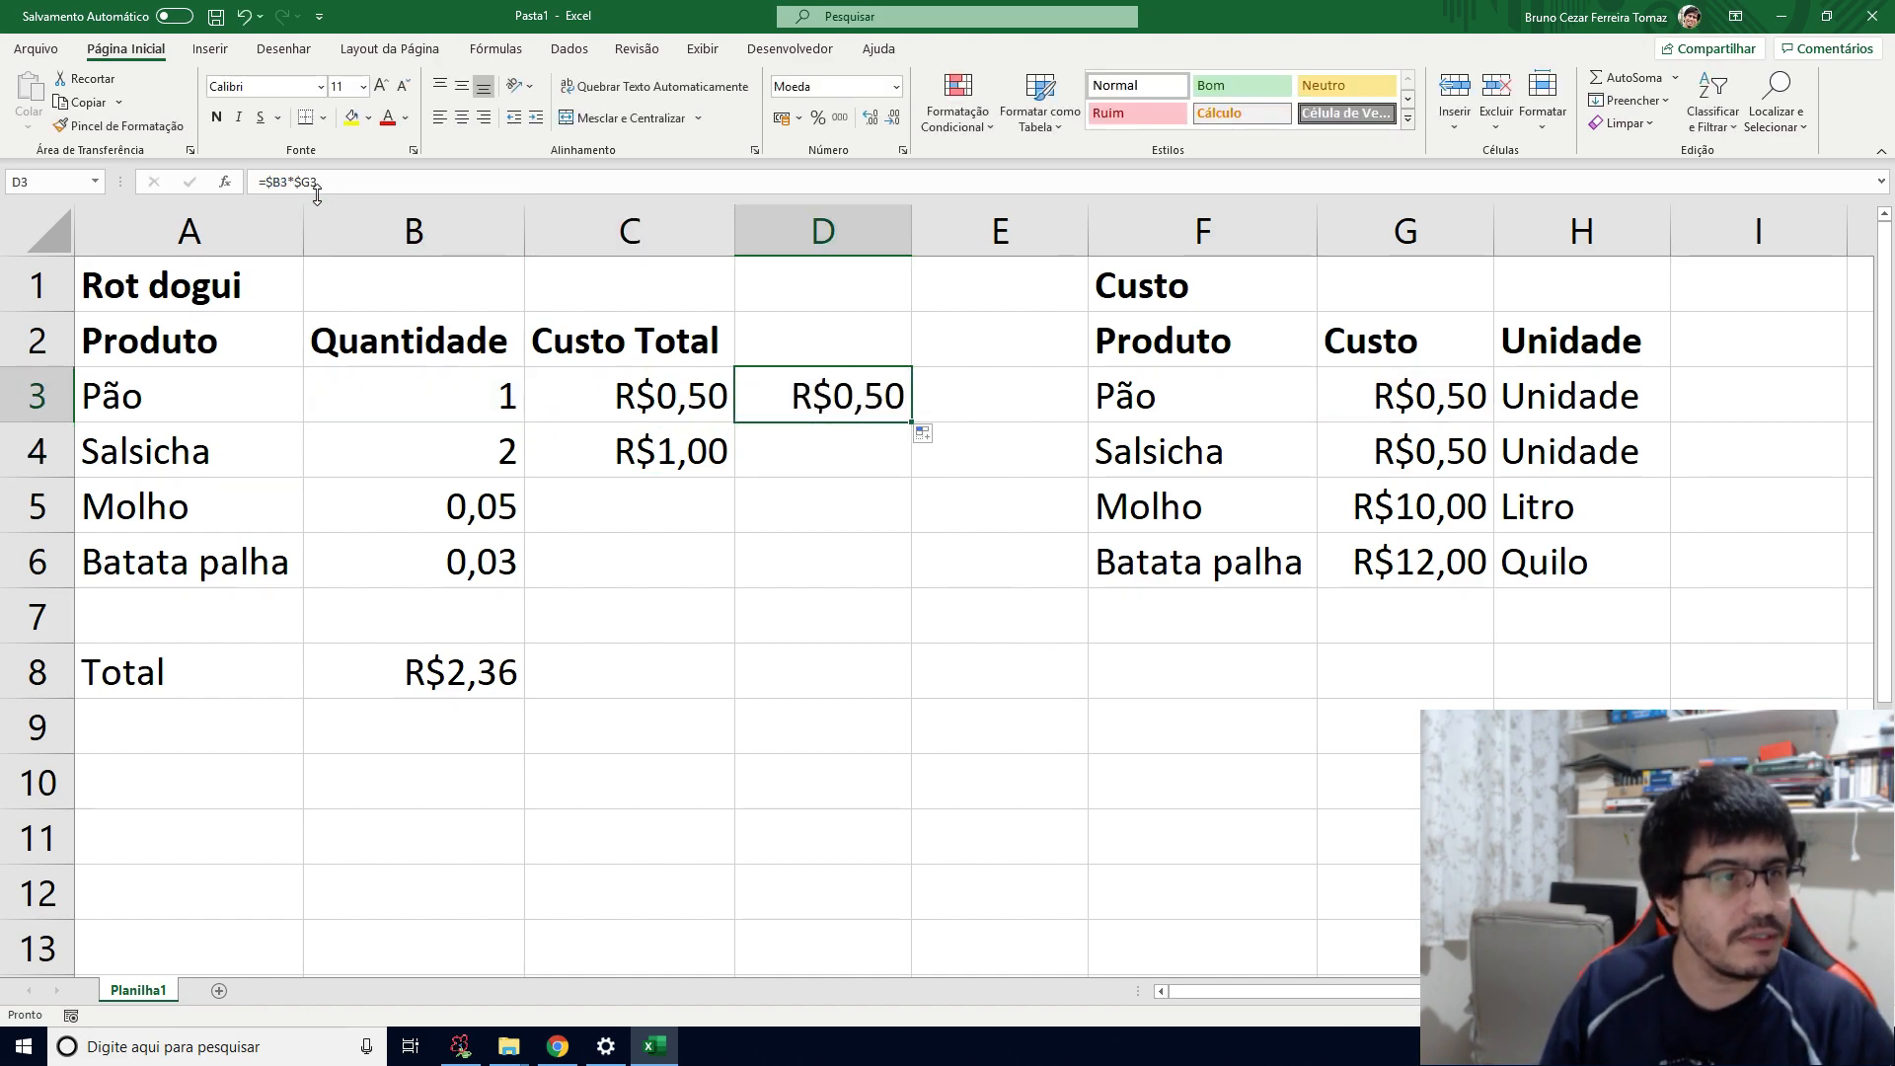
click(281, 184)
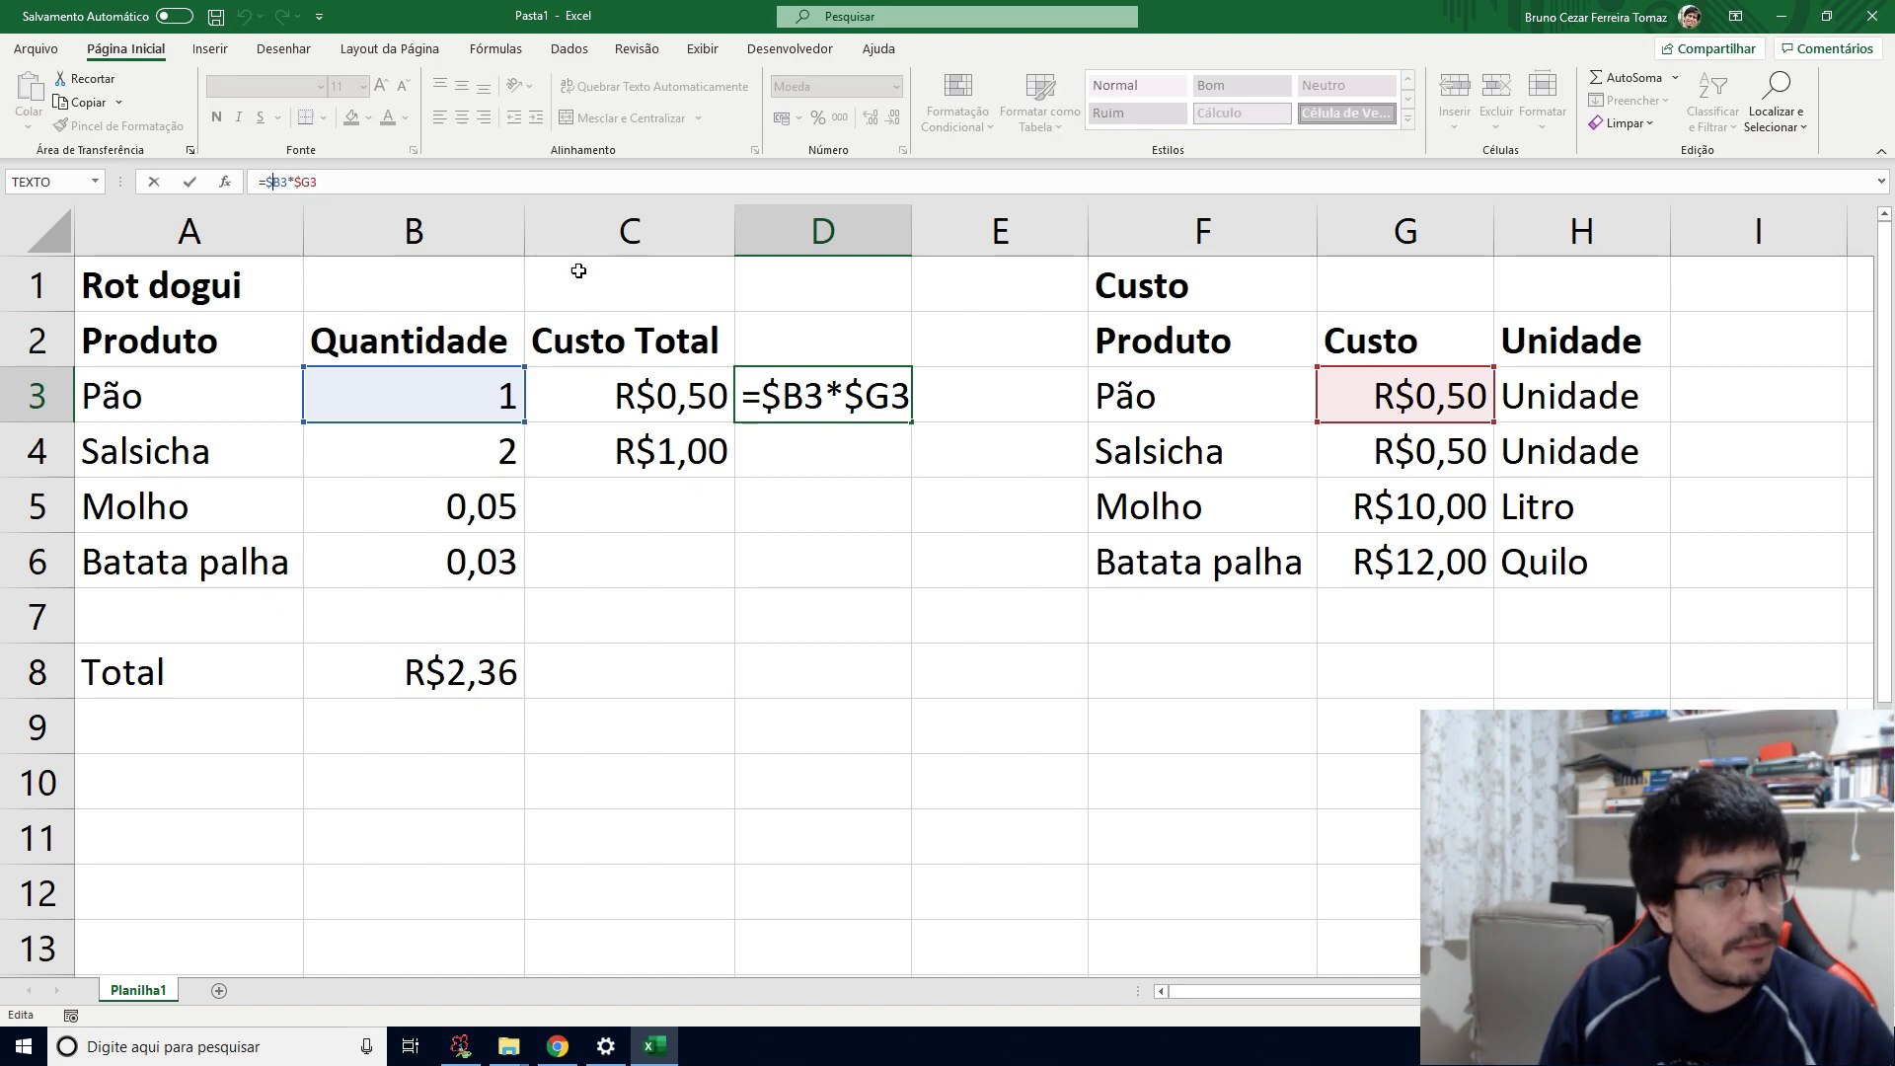
key(Escape)
key(Delete)
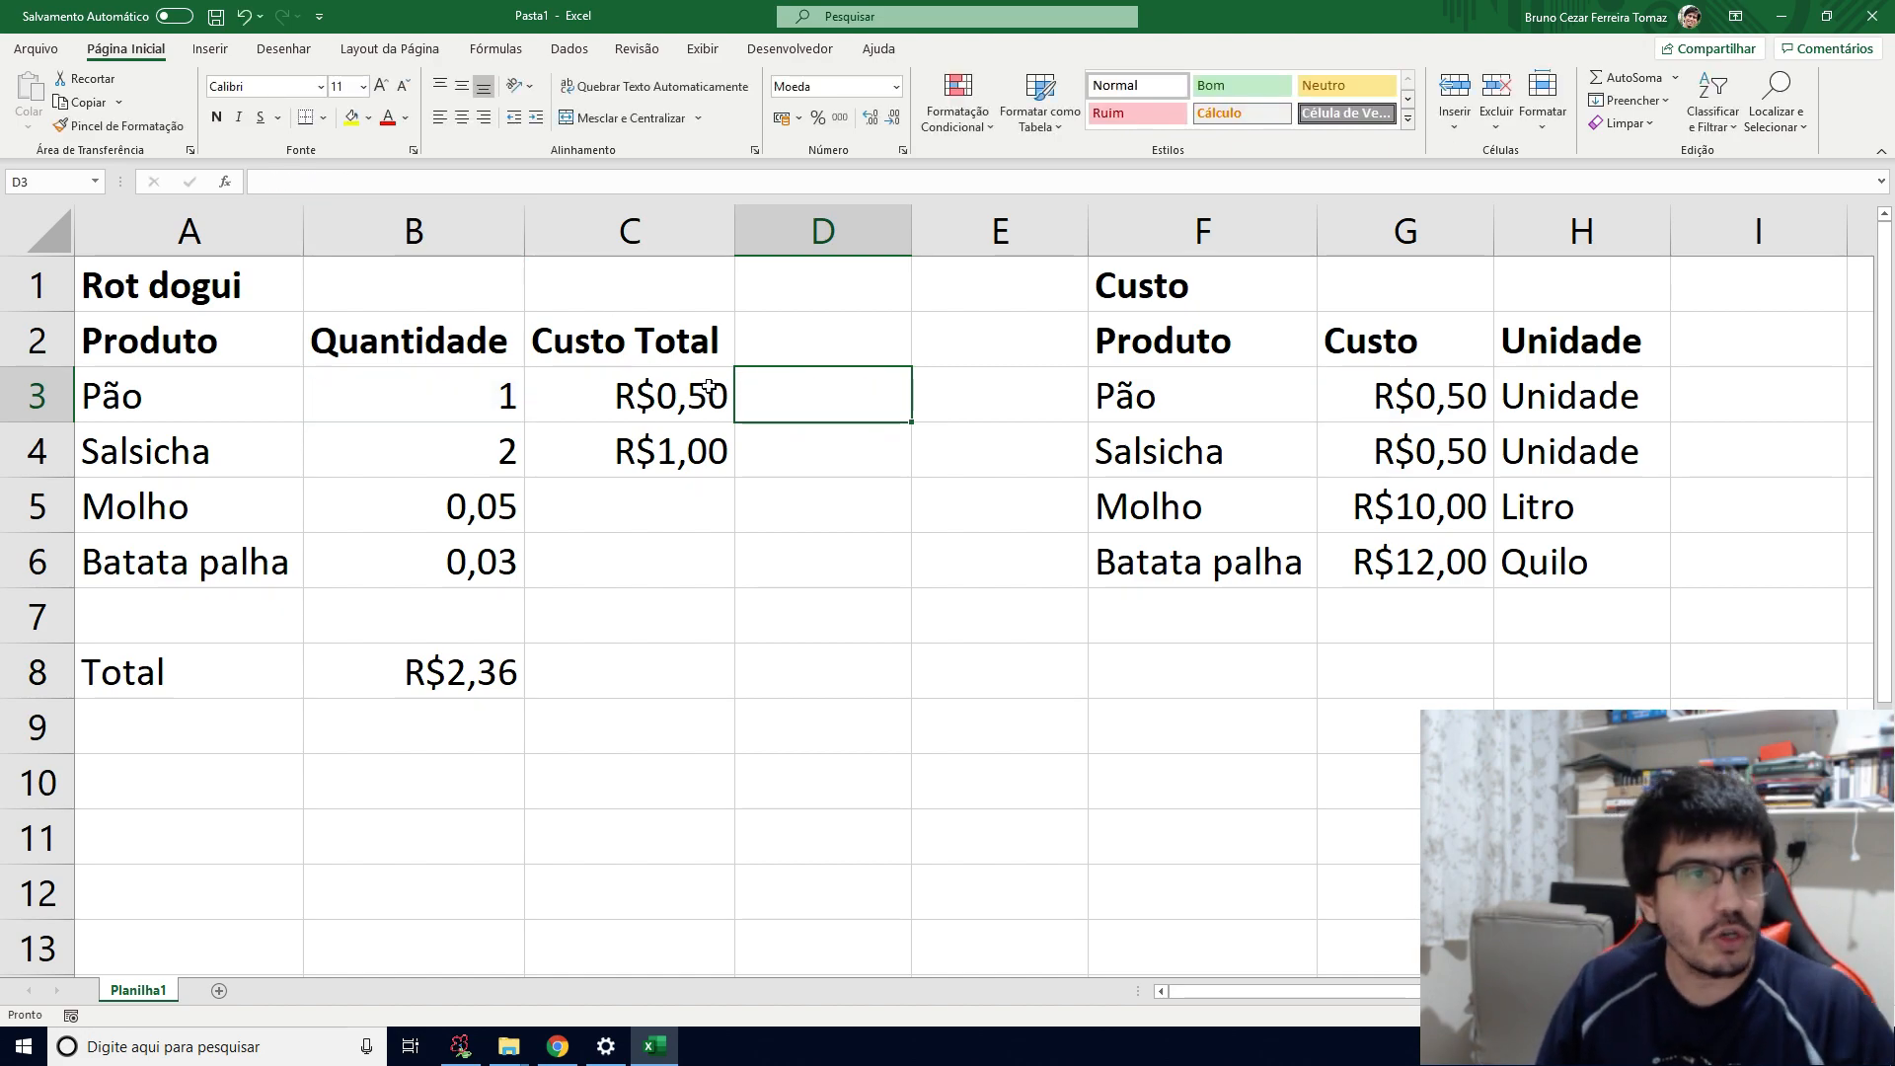
Step: Copy the column-locked formula from C3 down to C4 and inspect the references in C4
click(709, 387)
drag(735, 425, 741, 454)
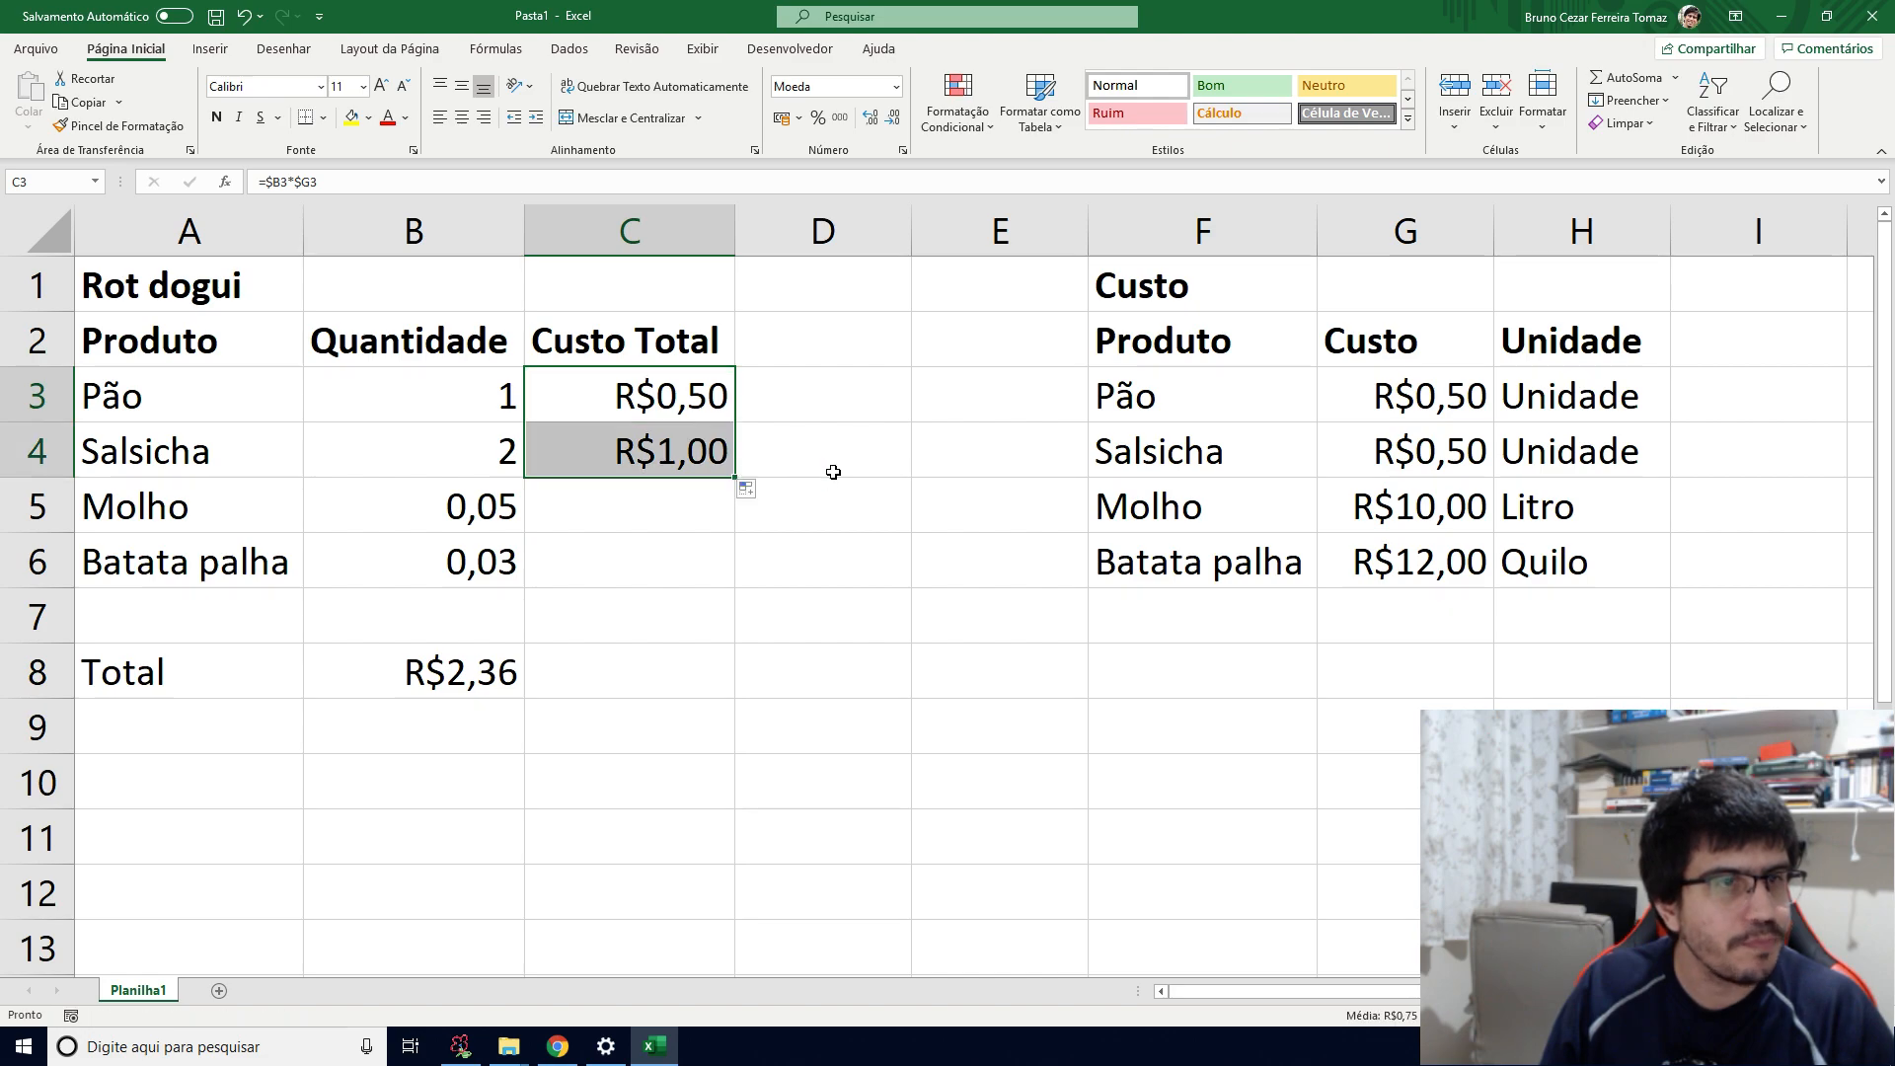
click(833, 469)
key(Left)
click(279, 183)
key(Escape)
Step: Try copying the C4 formula across to D4 and clear D4
drag(740, 477, 880, 542)
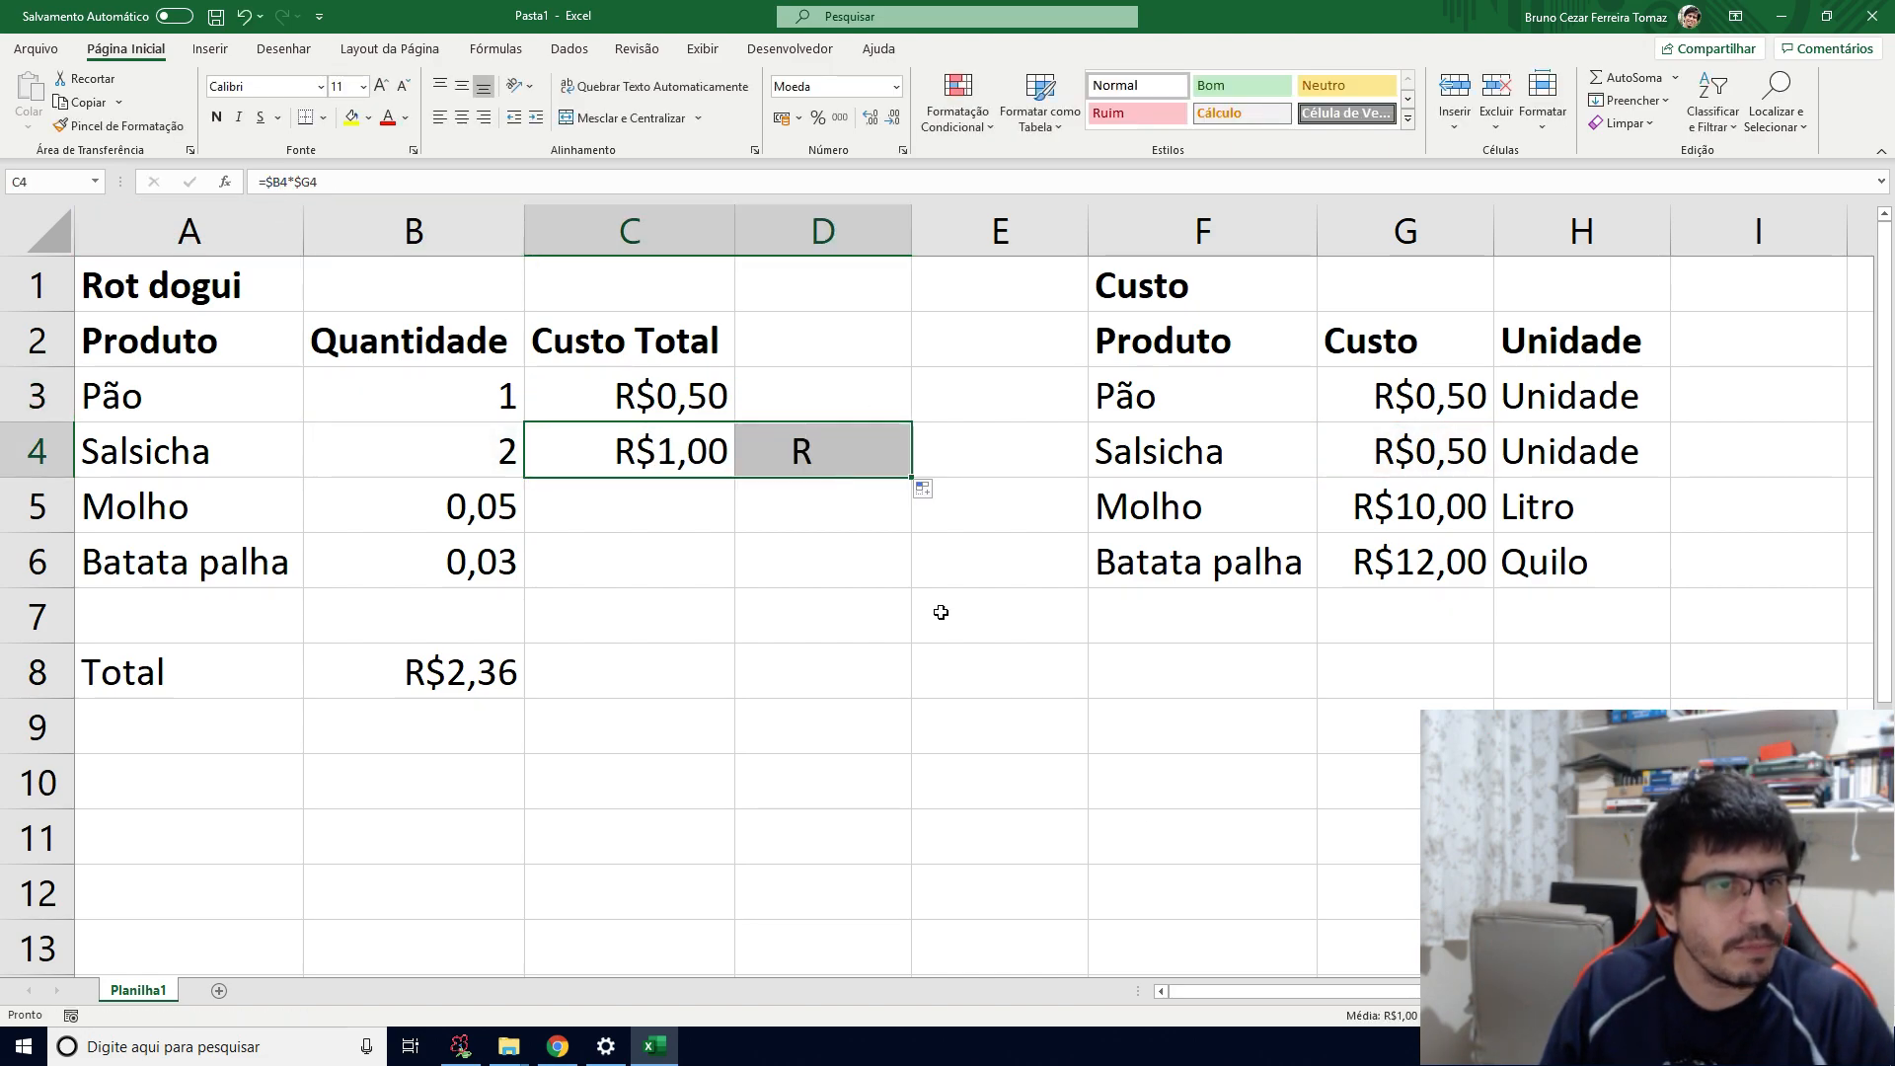
click(855, 452)
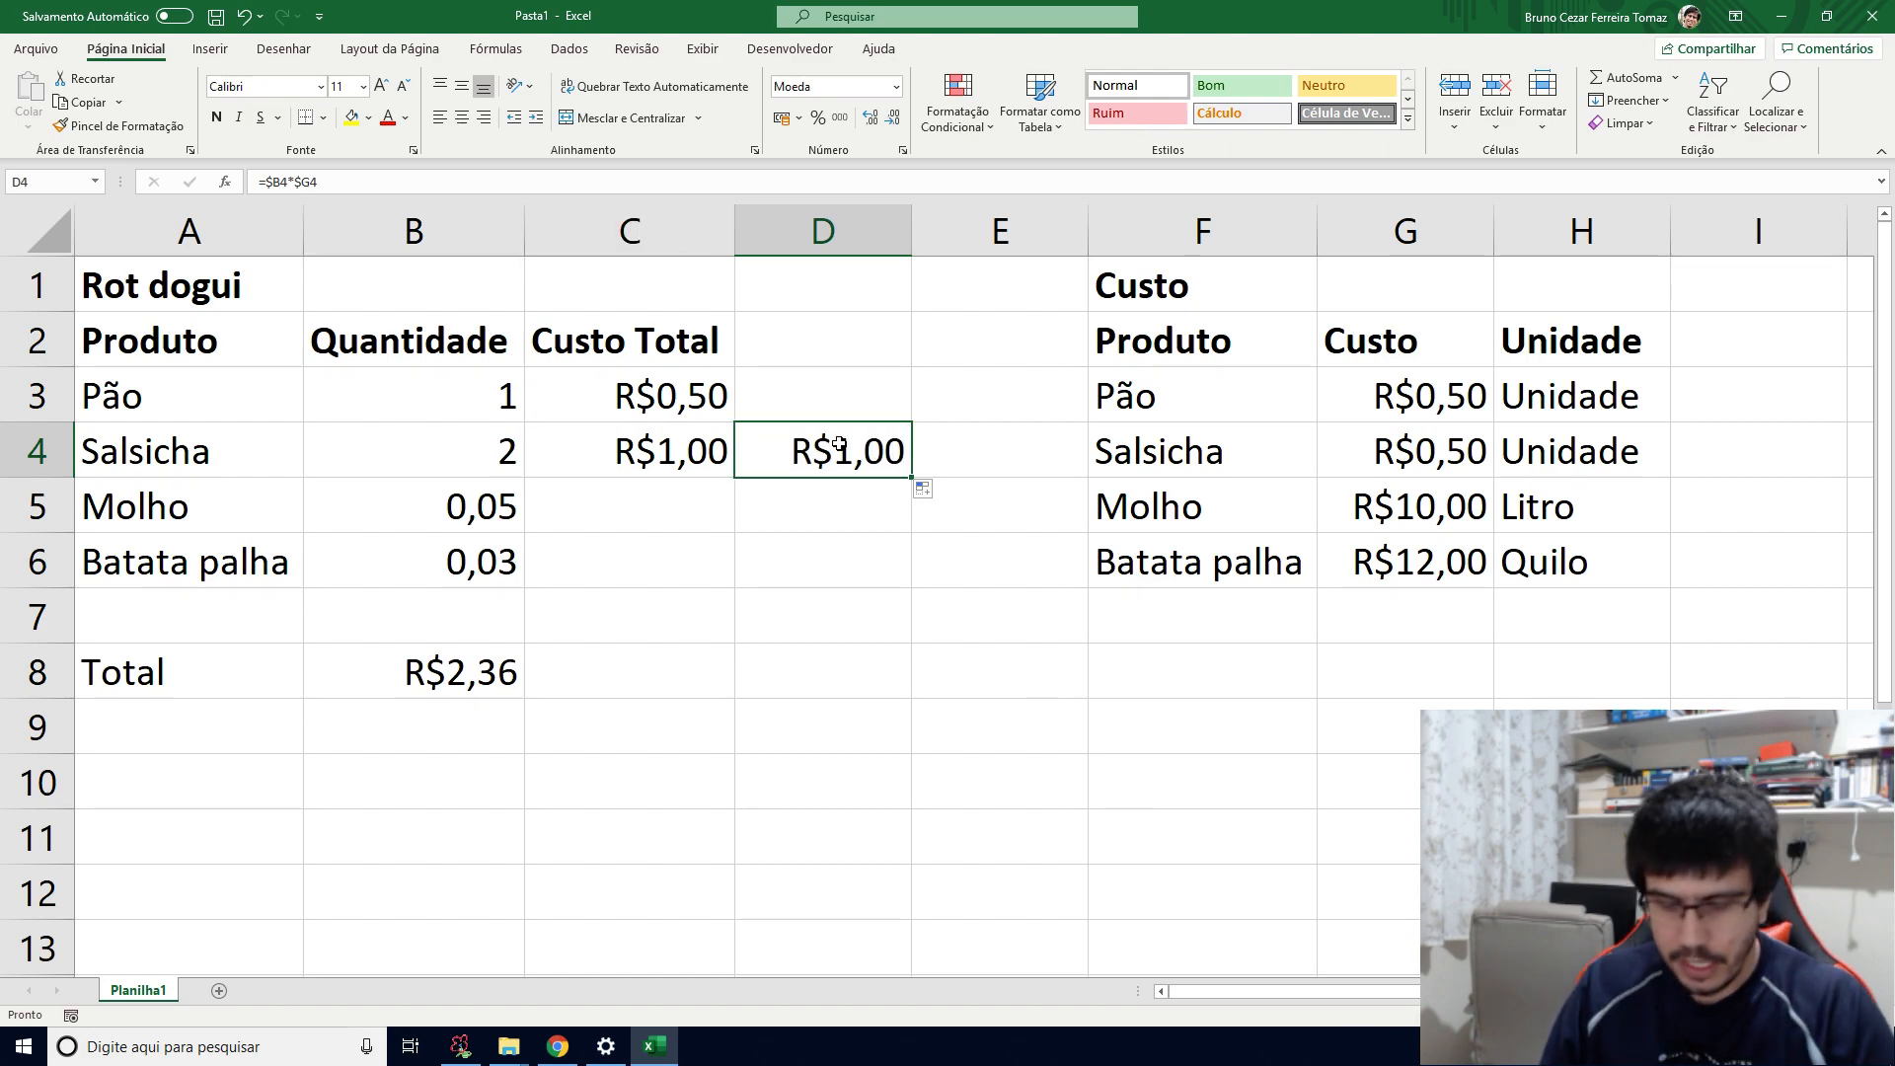
key(Delete)
Step: Change the C3 formula to lock the rows instead of the columns, as =B$3*G$3
click(716, 411)
click(268, 184)
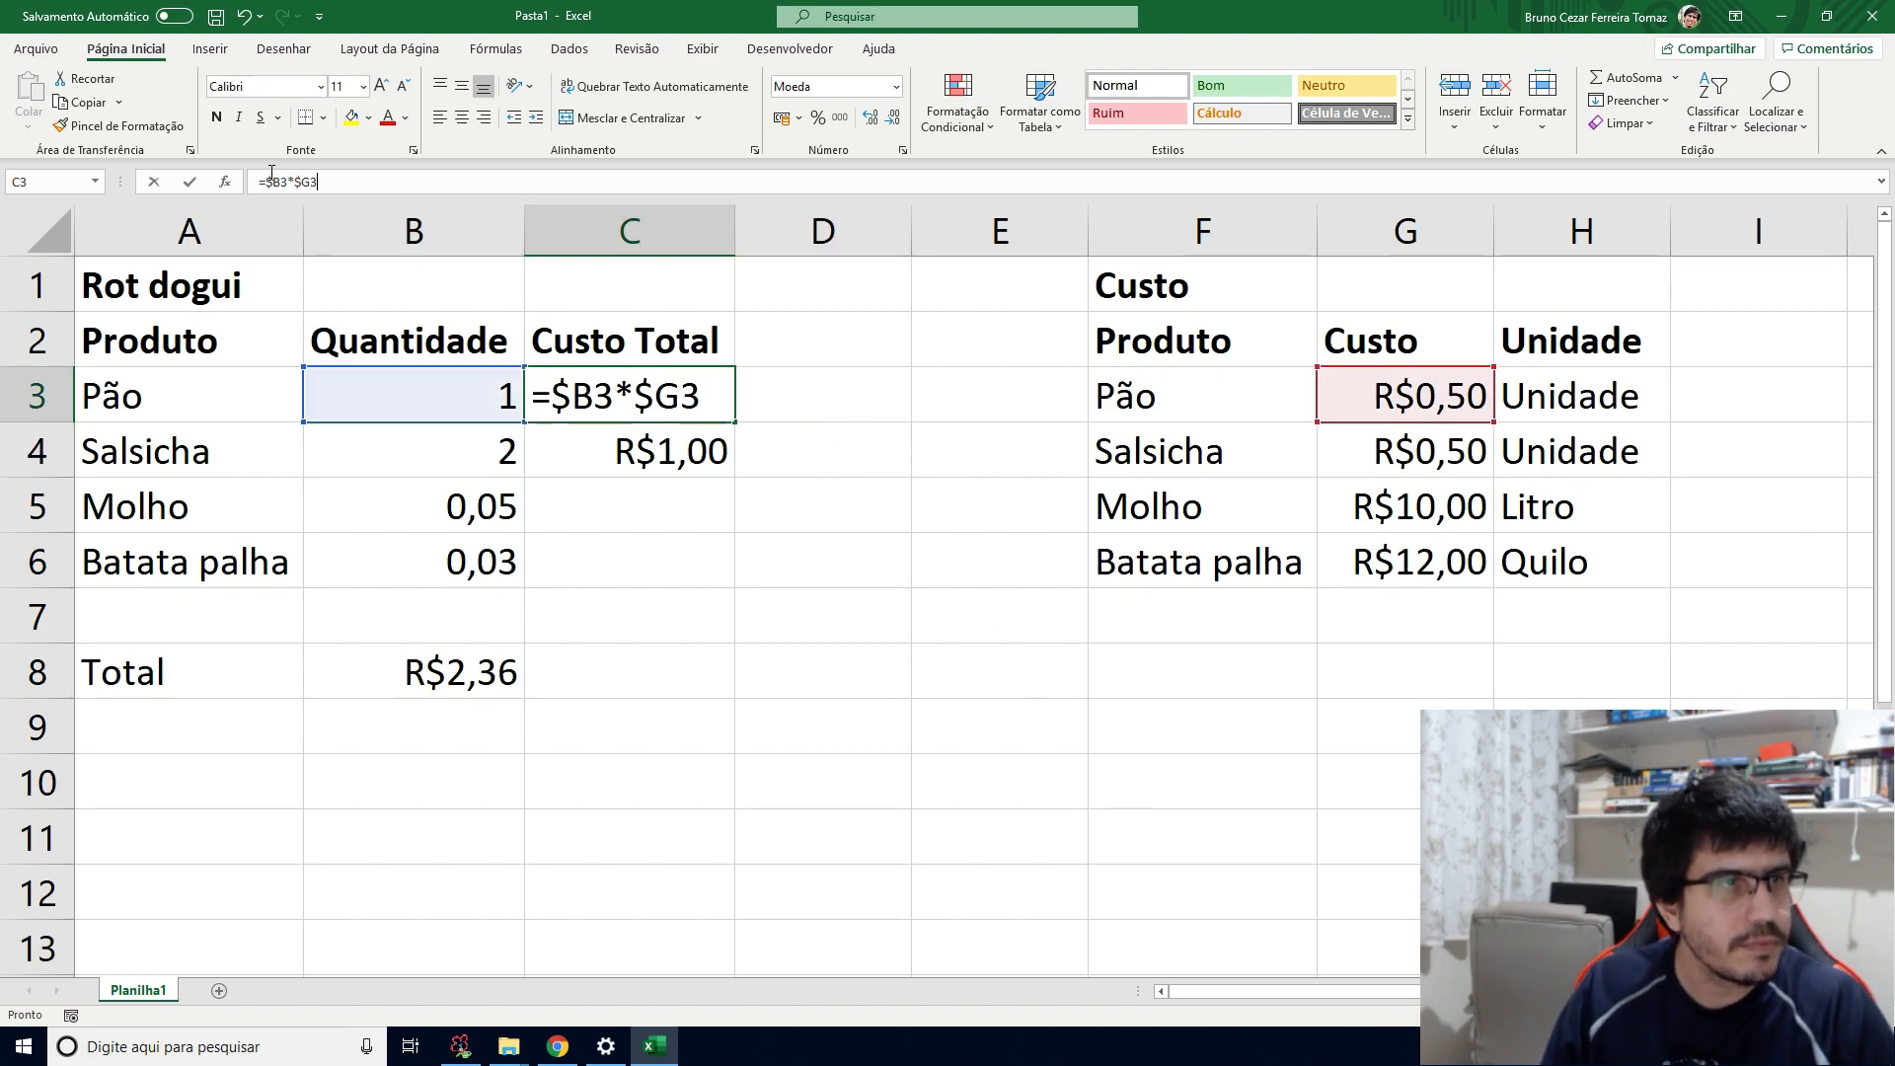
key(BackSpace)
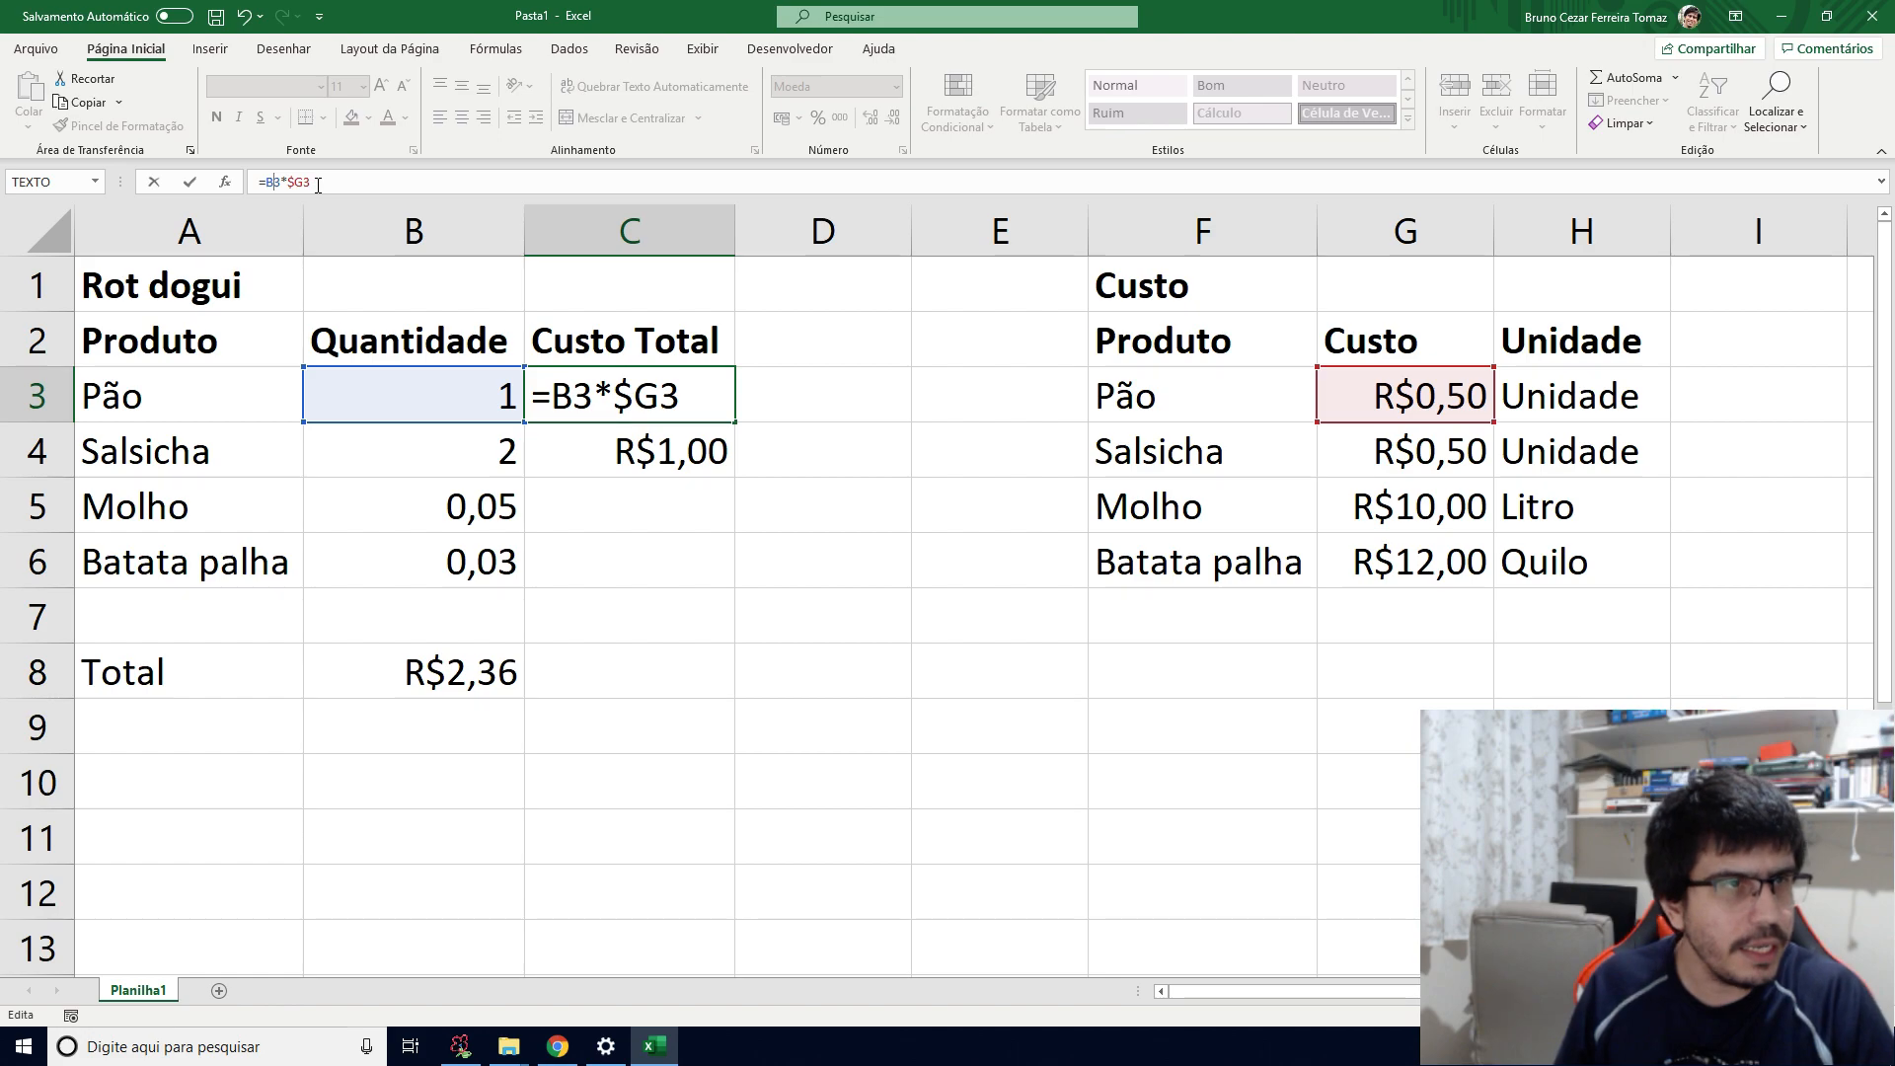
key(Right)
text($)
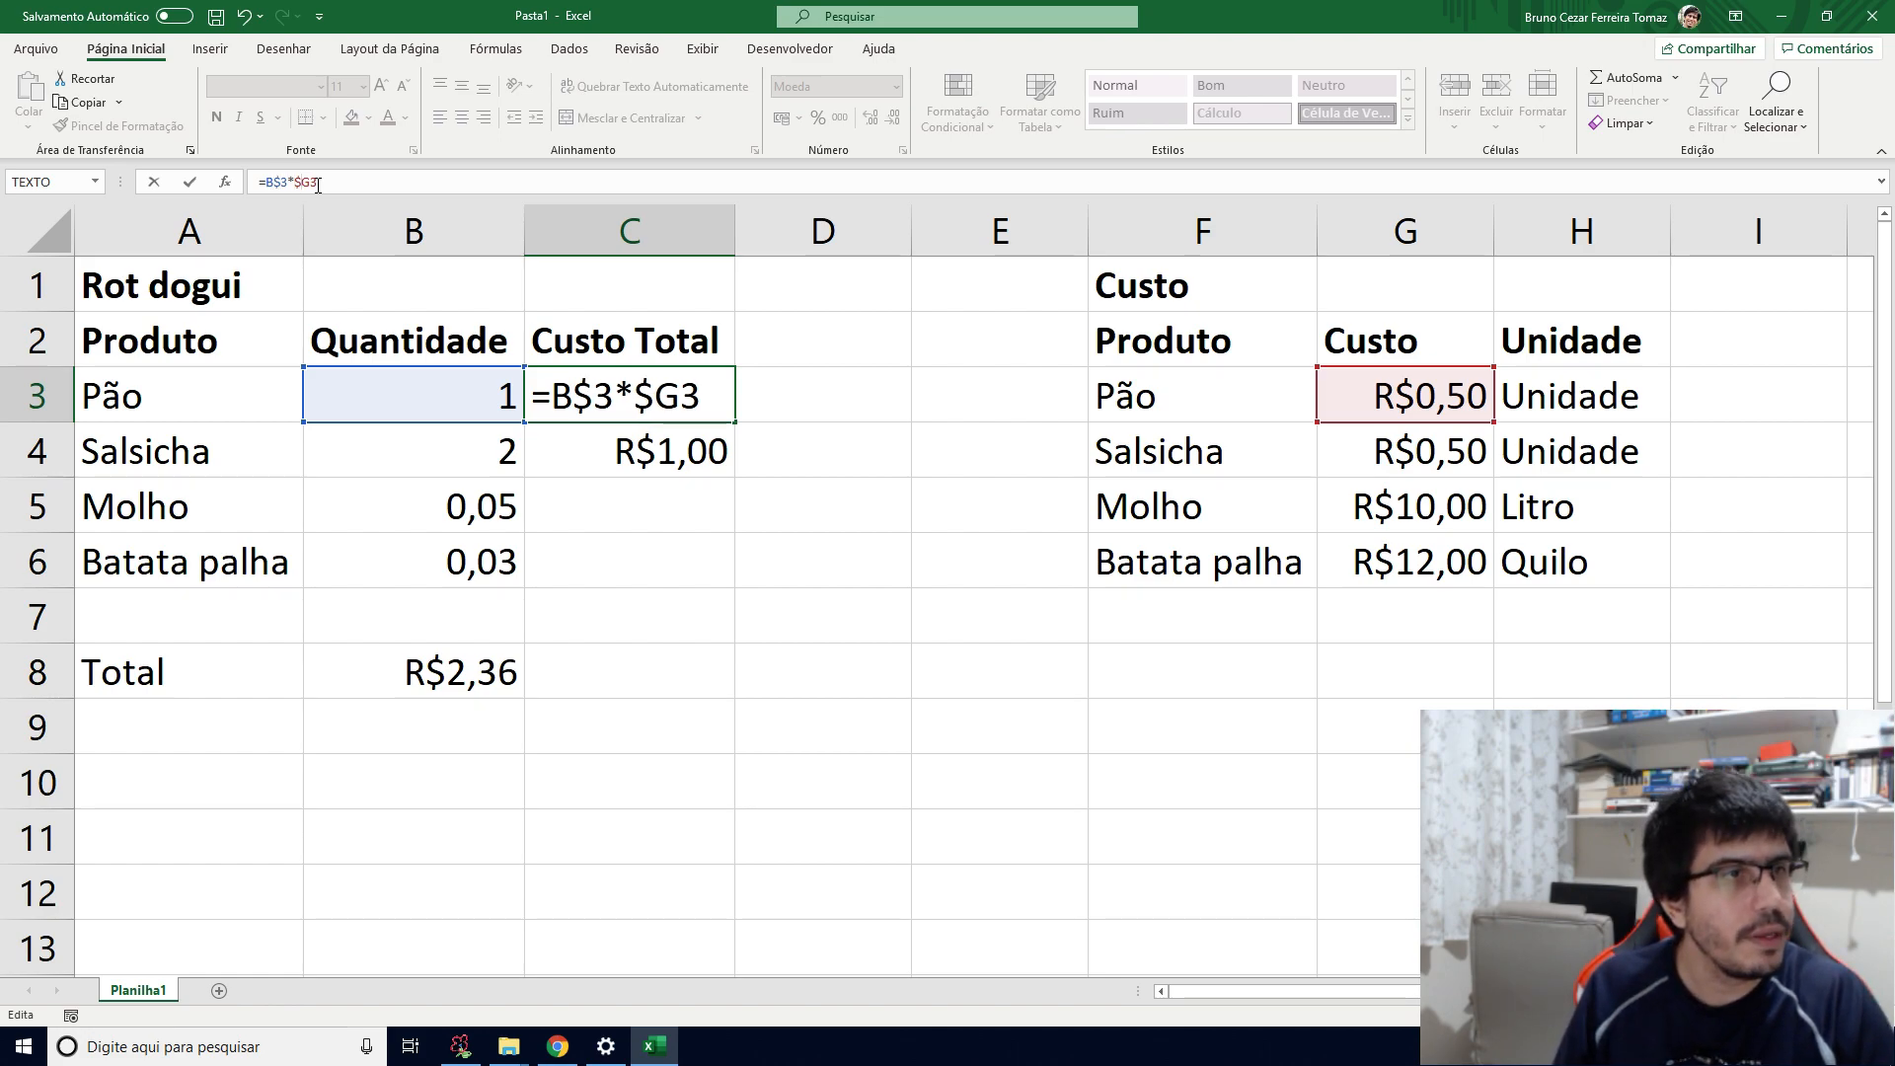
key(Right)
key(Right)
key(Right)
key(BackSpace)
key(Right)
text($)
key(Return)
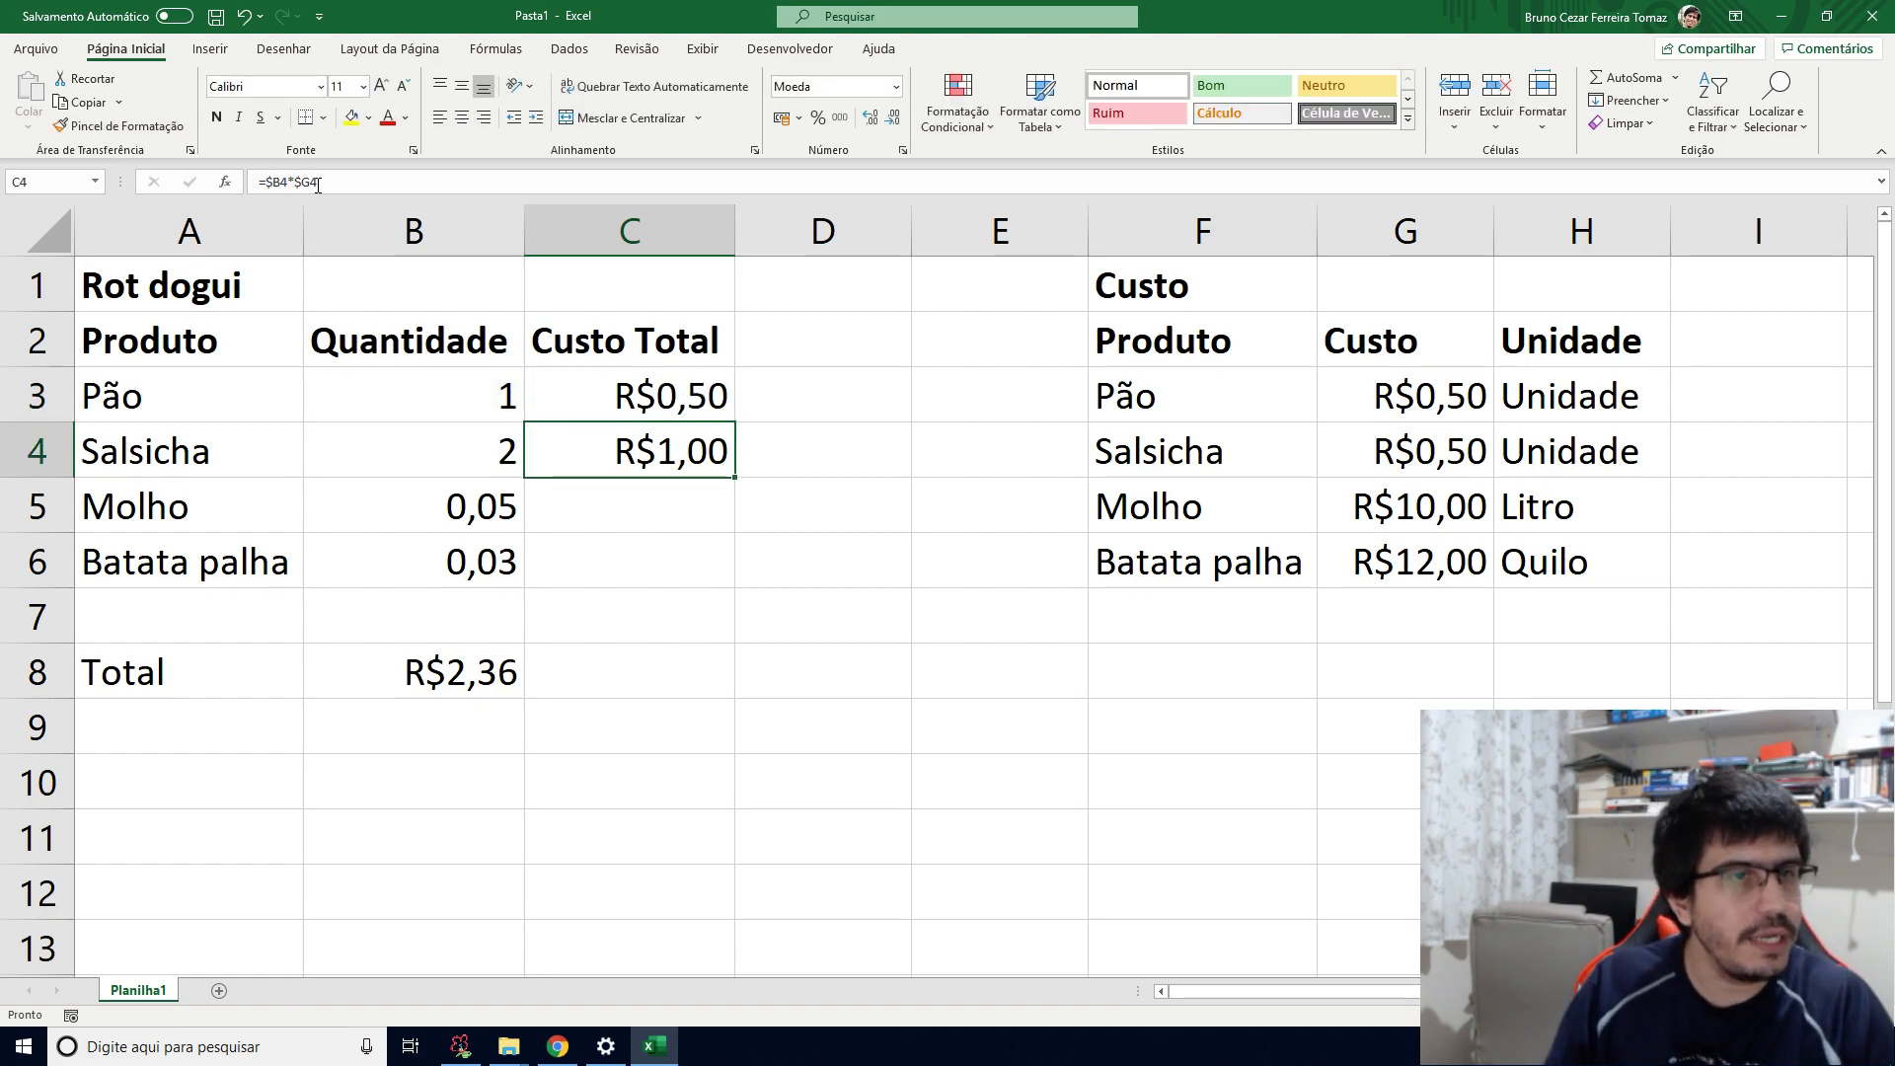
Step: Copy the row-locked formula from C3 down to C4
click(572, 396)
drag(735, 423, 740, 452)
click(925, 509)
Step: Try copying the row-locked C3 formula across to D3, inspect its references, and undo the copy
click(687, 431)
click(695, 407)
drag(725, 414, 859, 433)
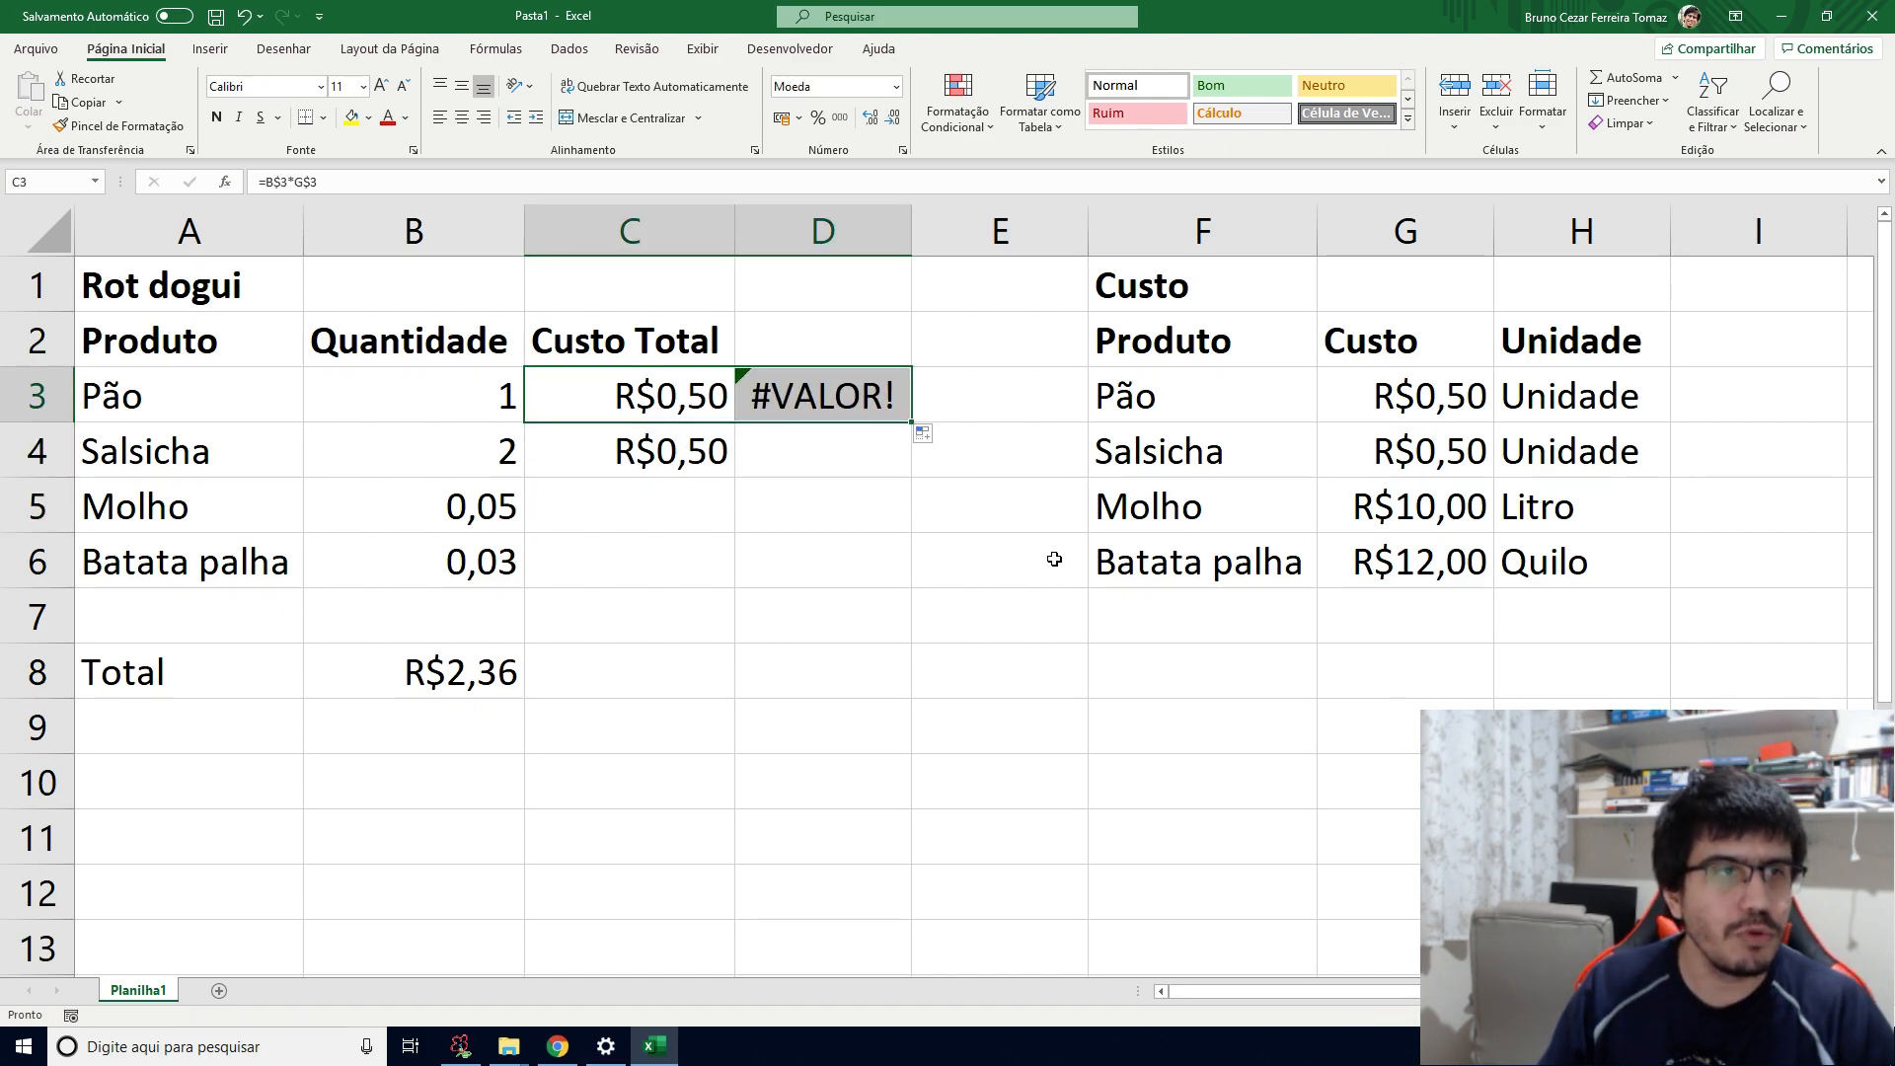
click(834, 400)
click(562, 183)
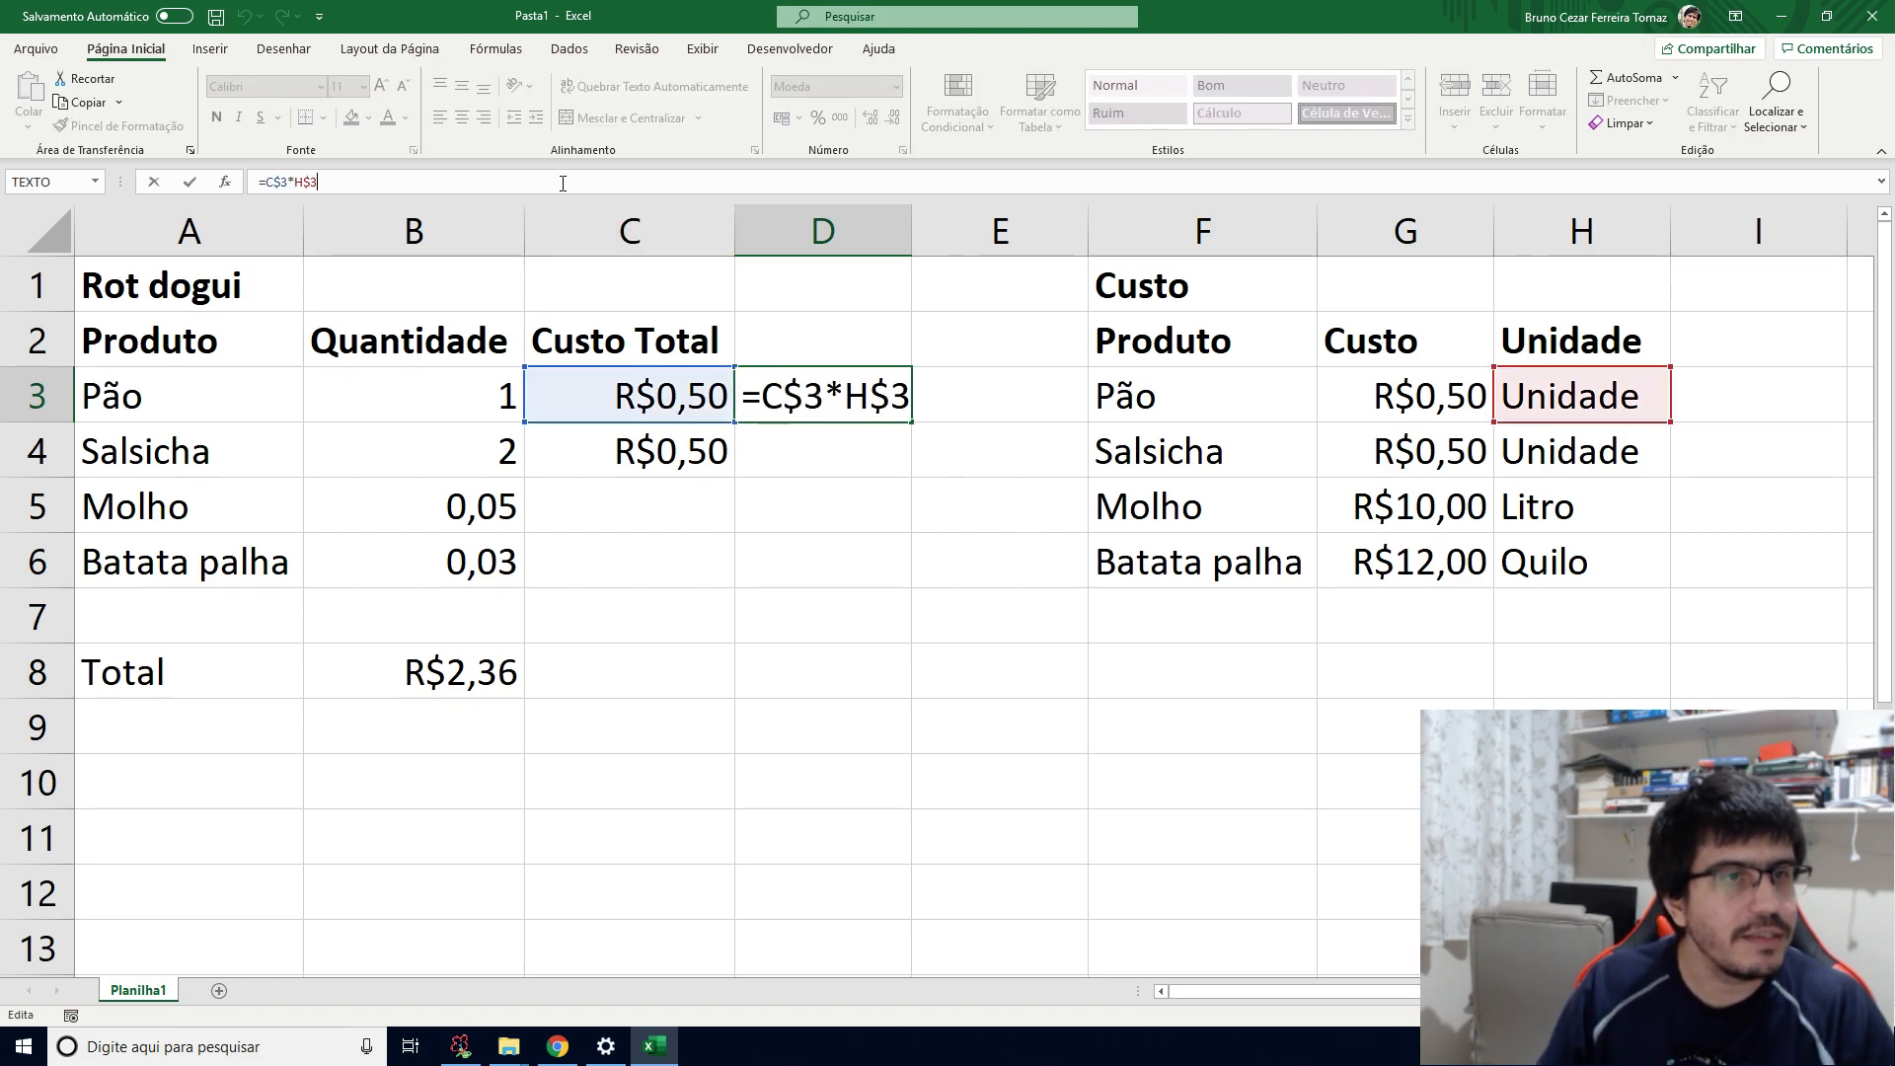
key(Escape)
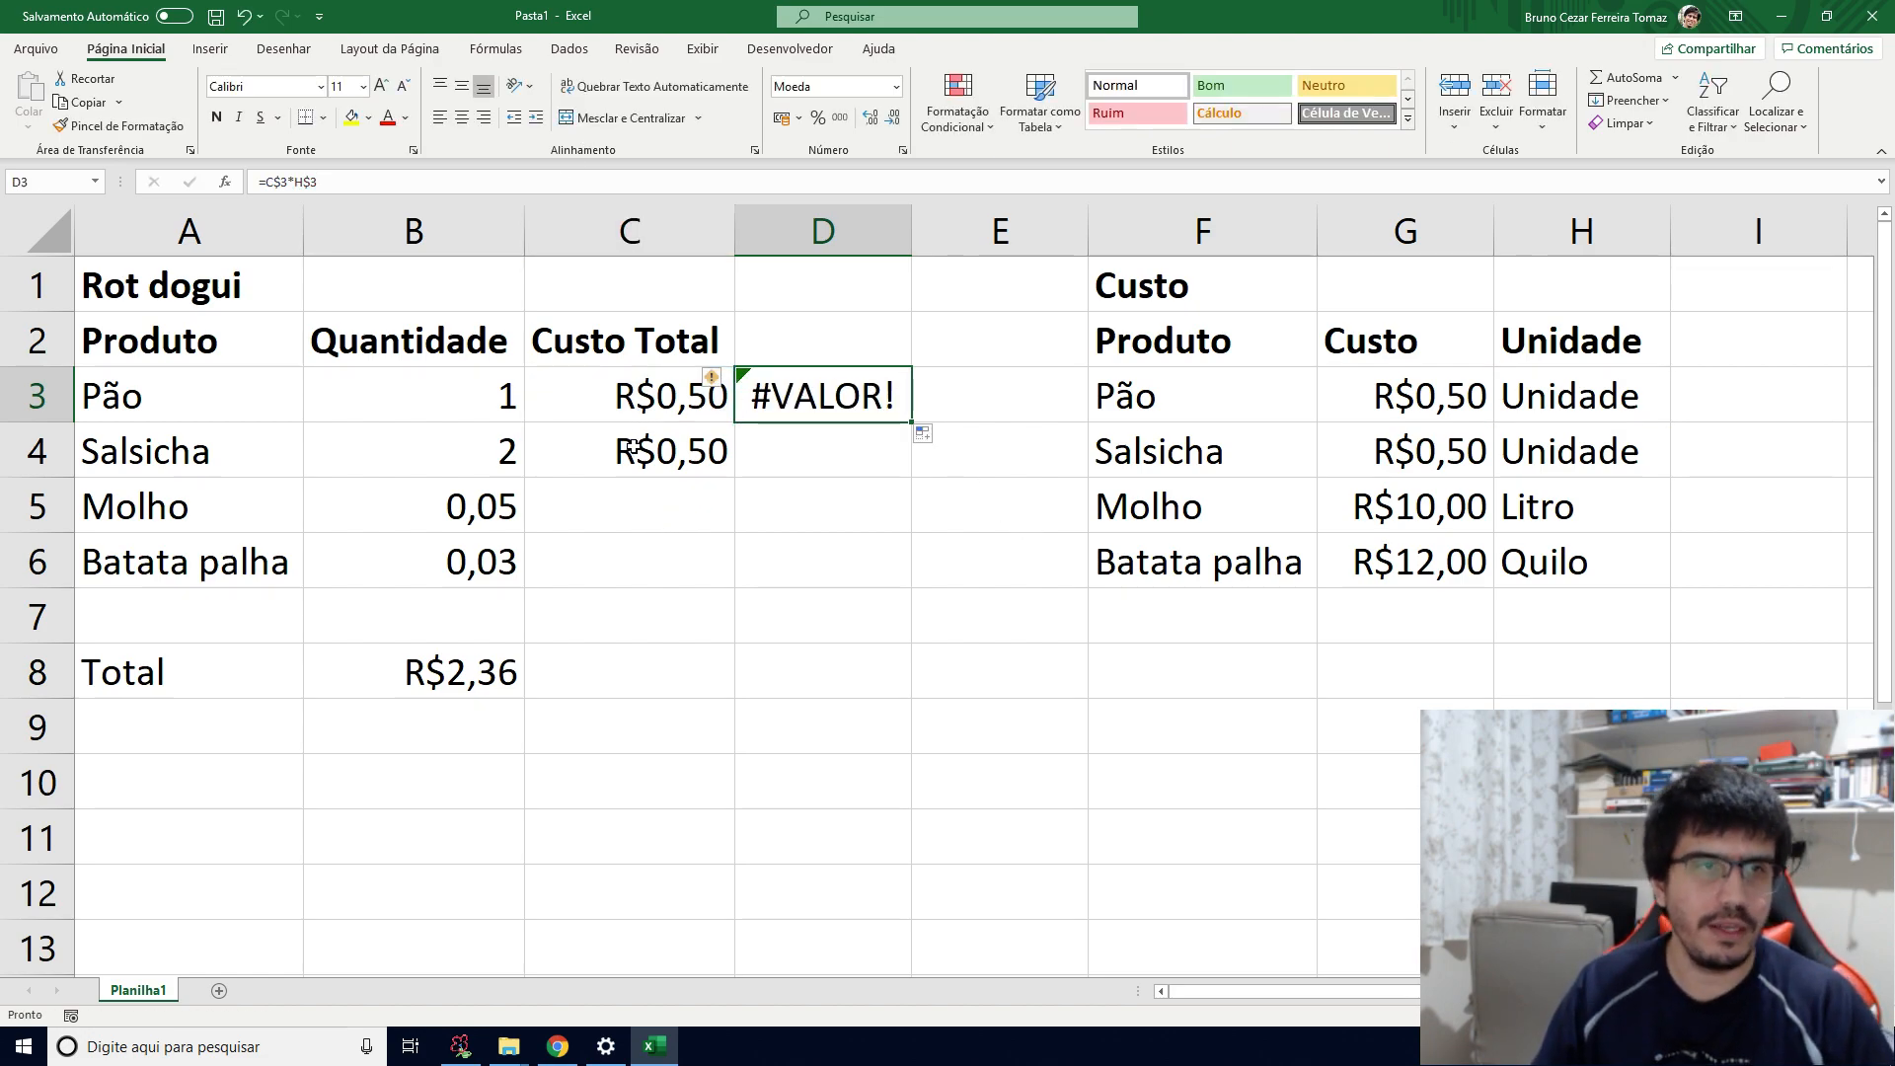
key(ctrl+z)
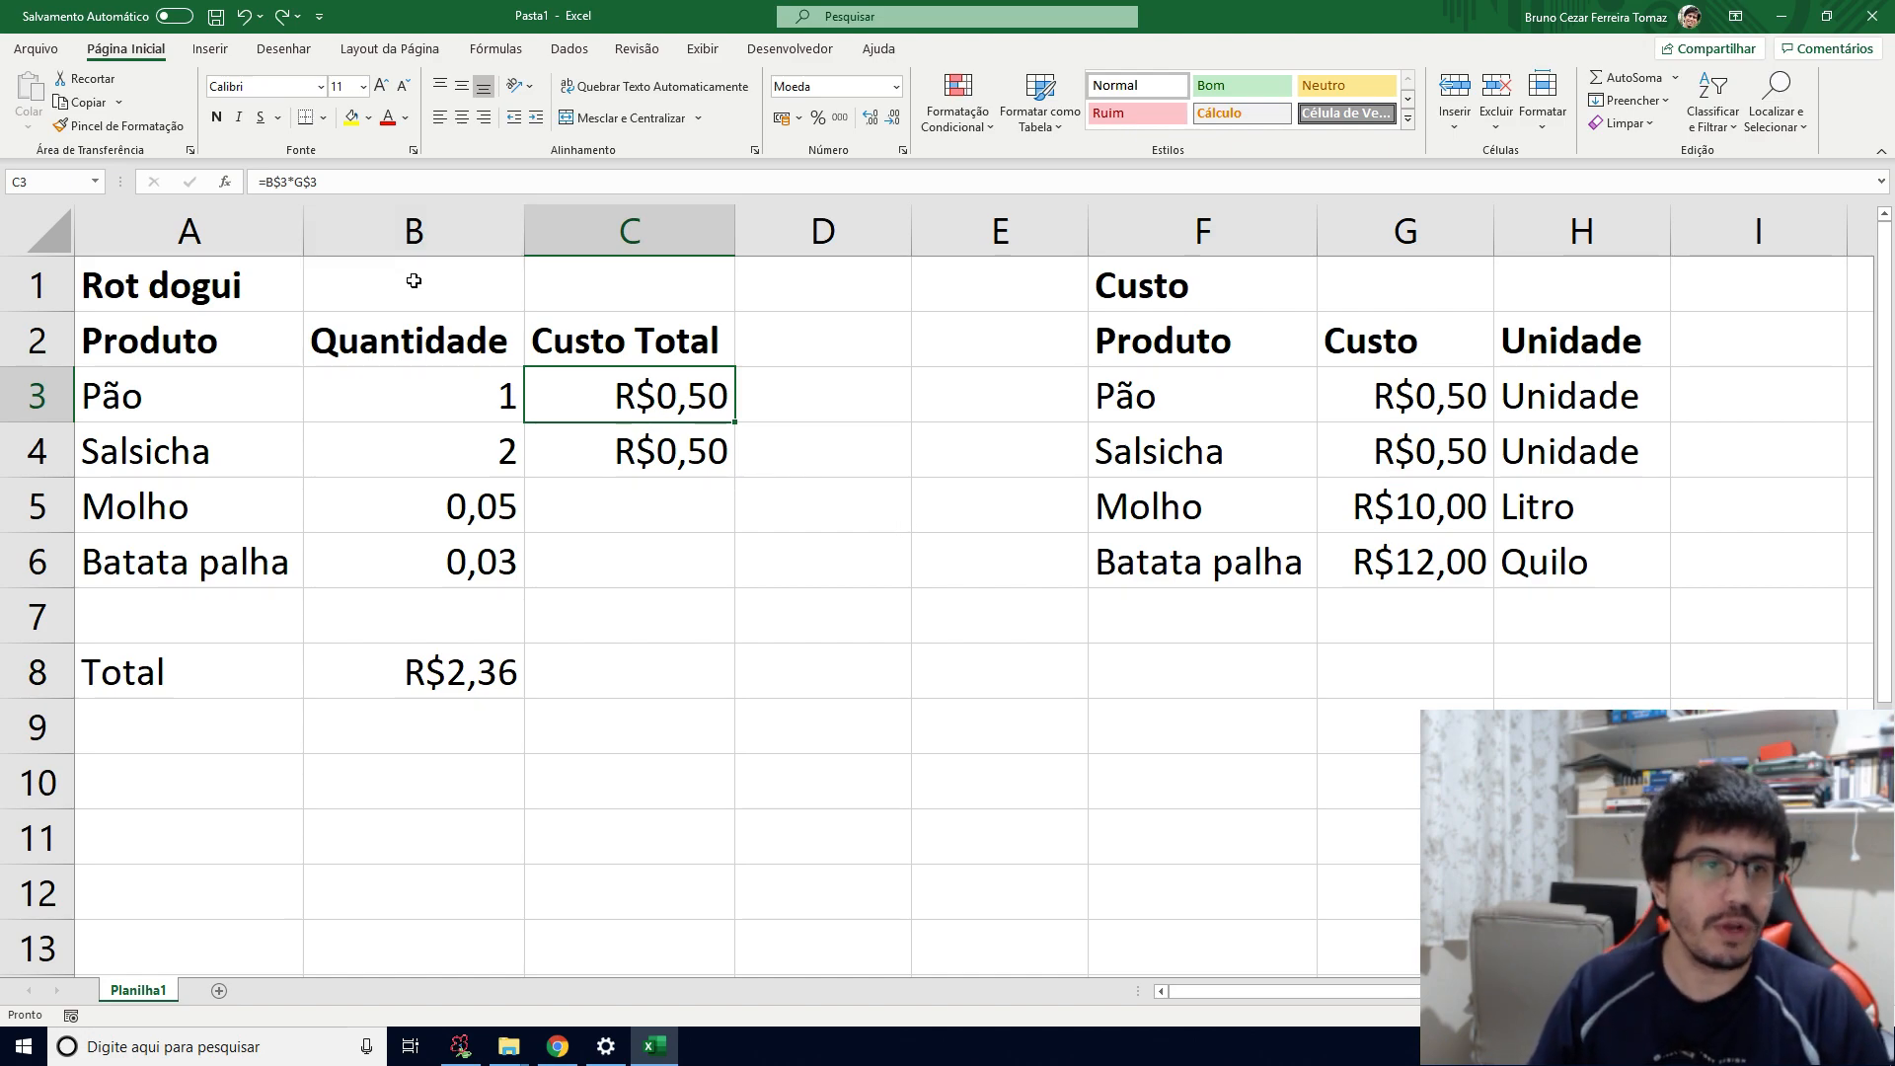
Step: Cycle the B3 reference in the C3 formula through its relative, absolute and mixed forms
key(F2)
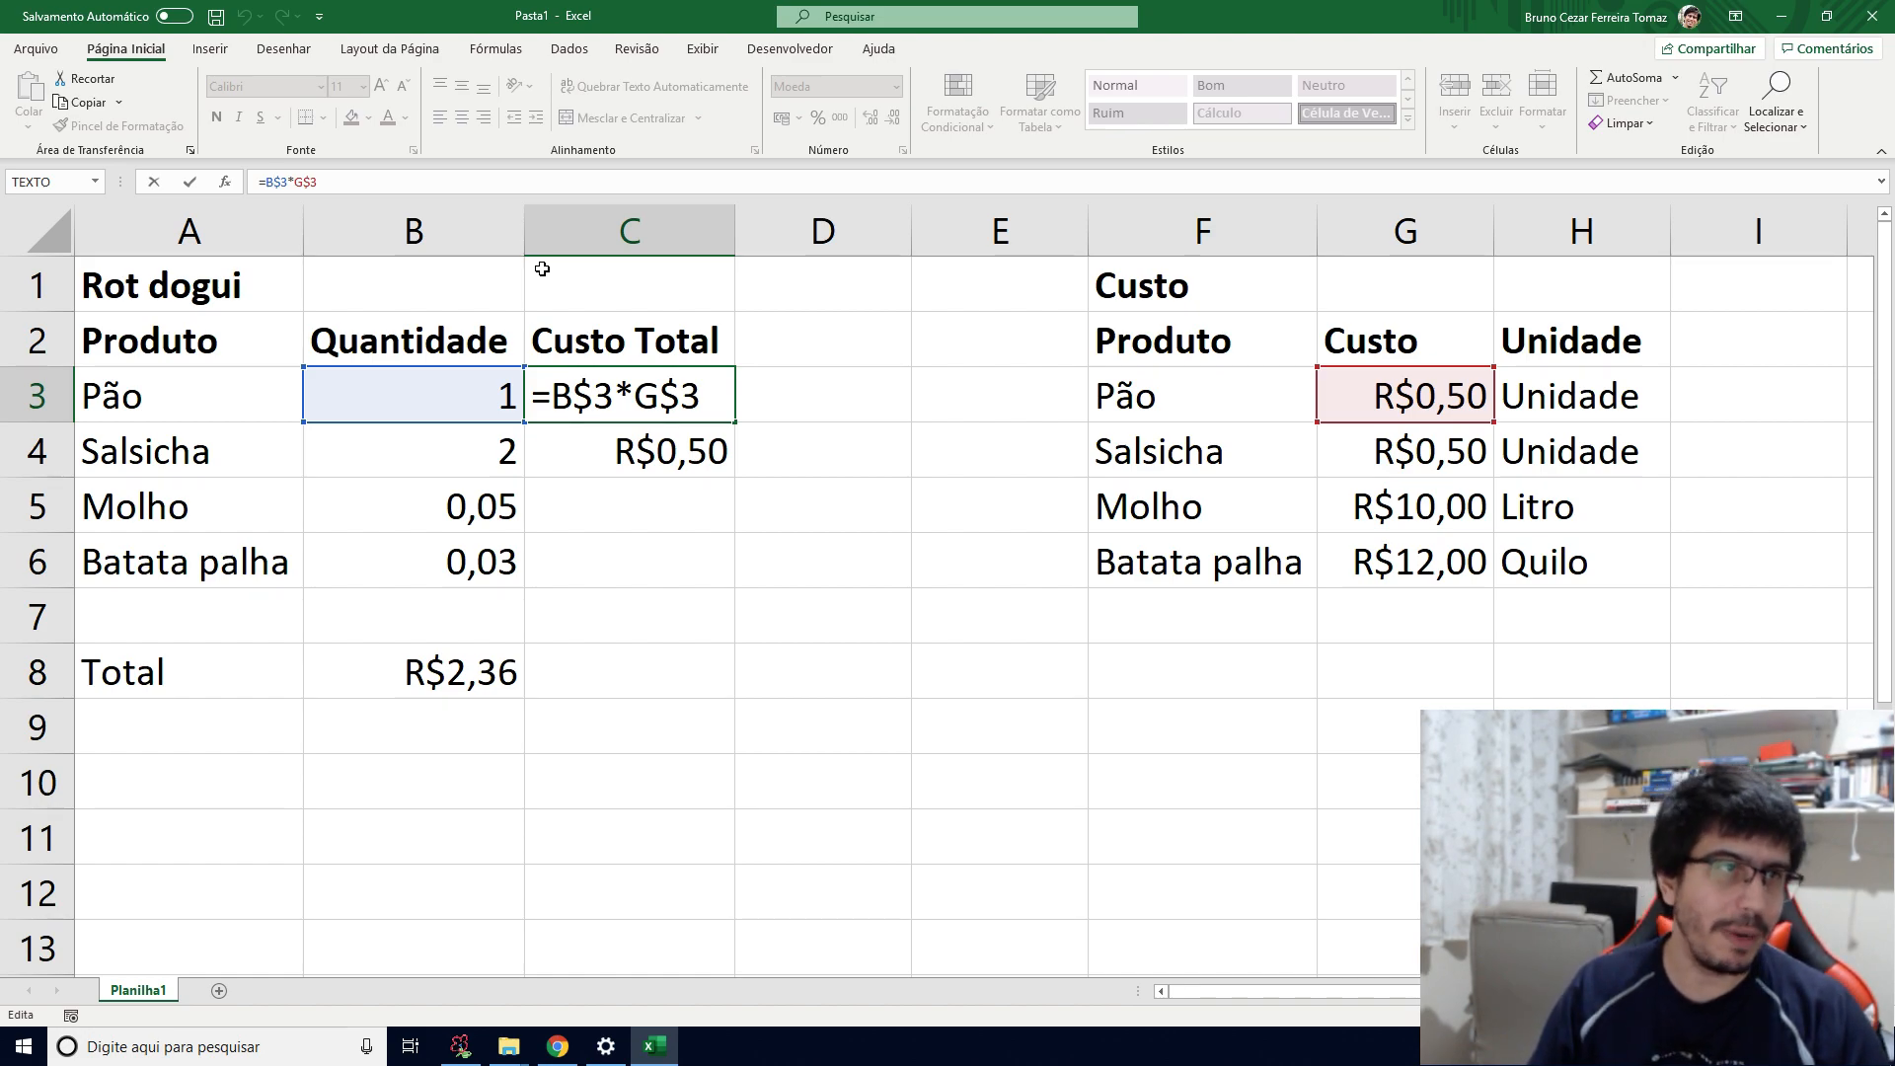
key(F4)
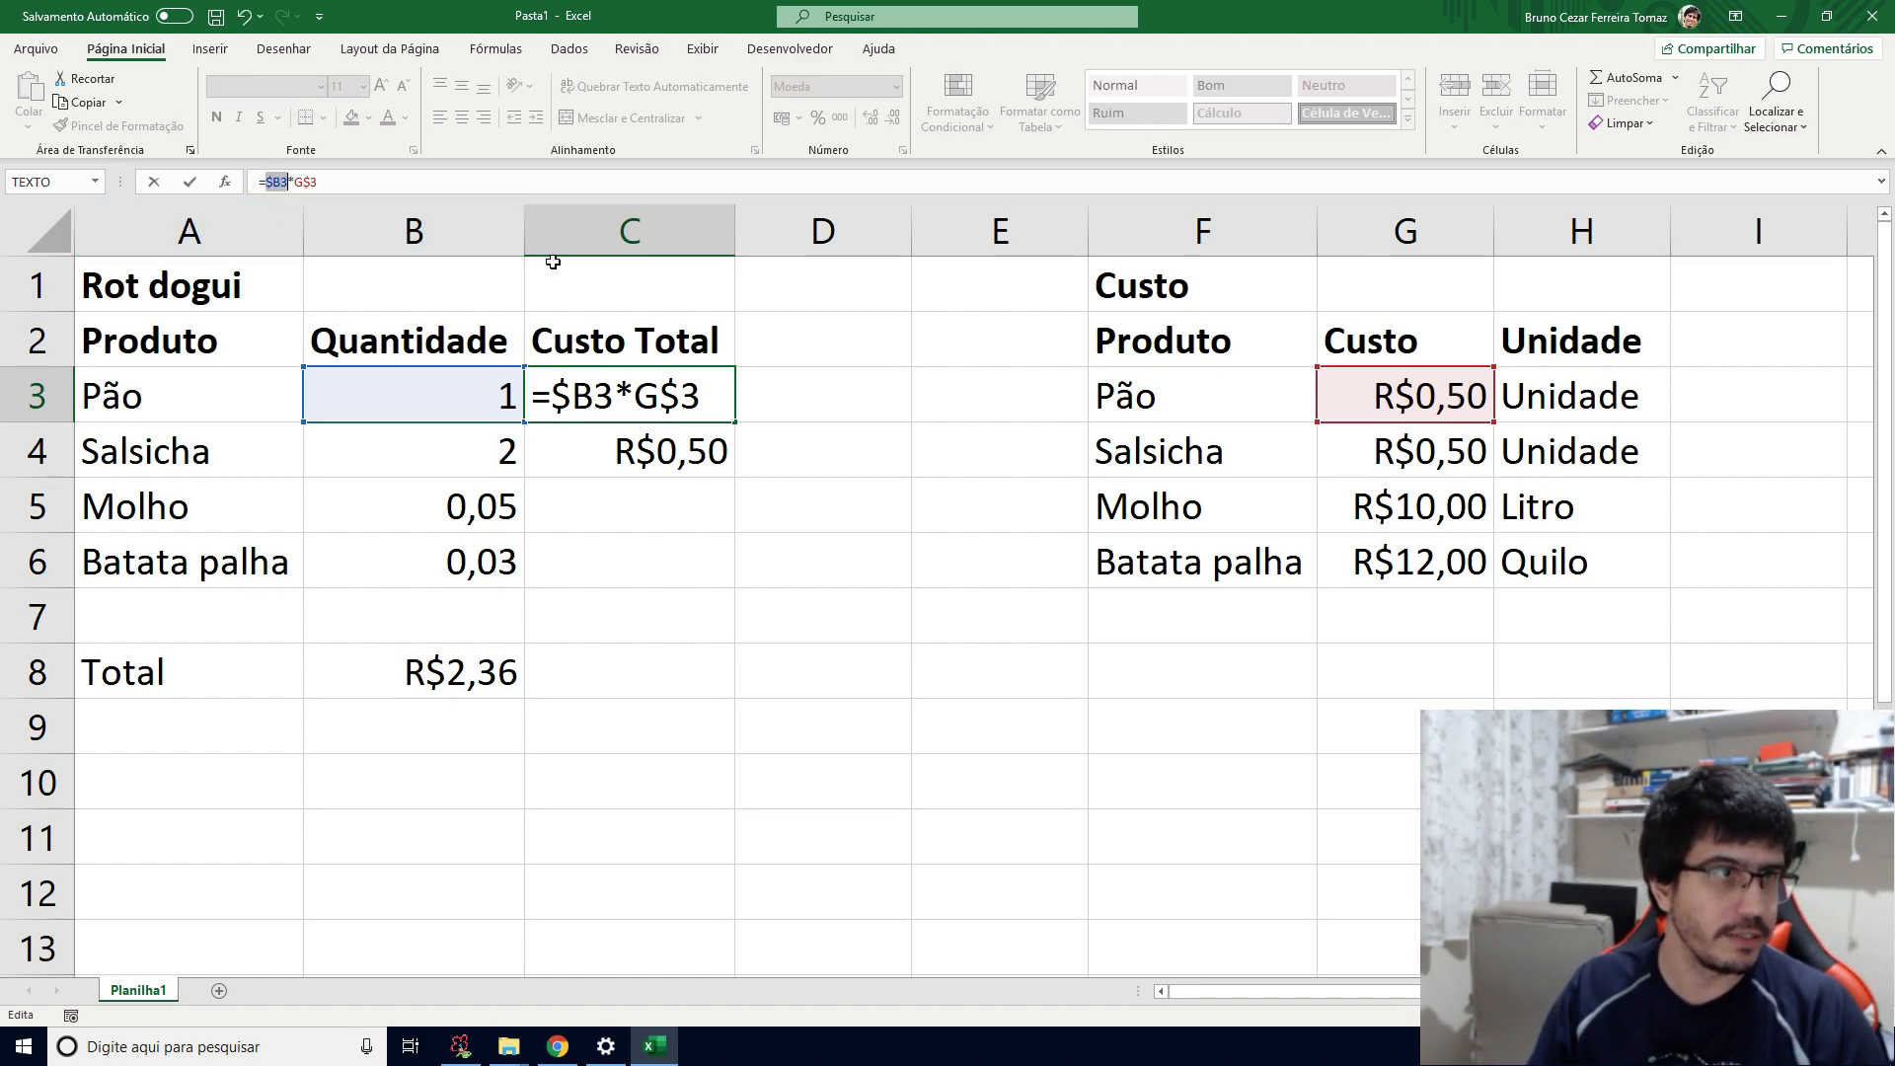
key(F4)
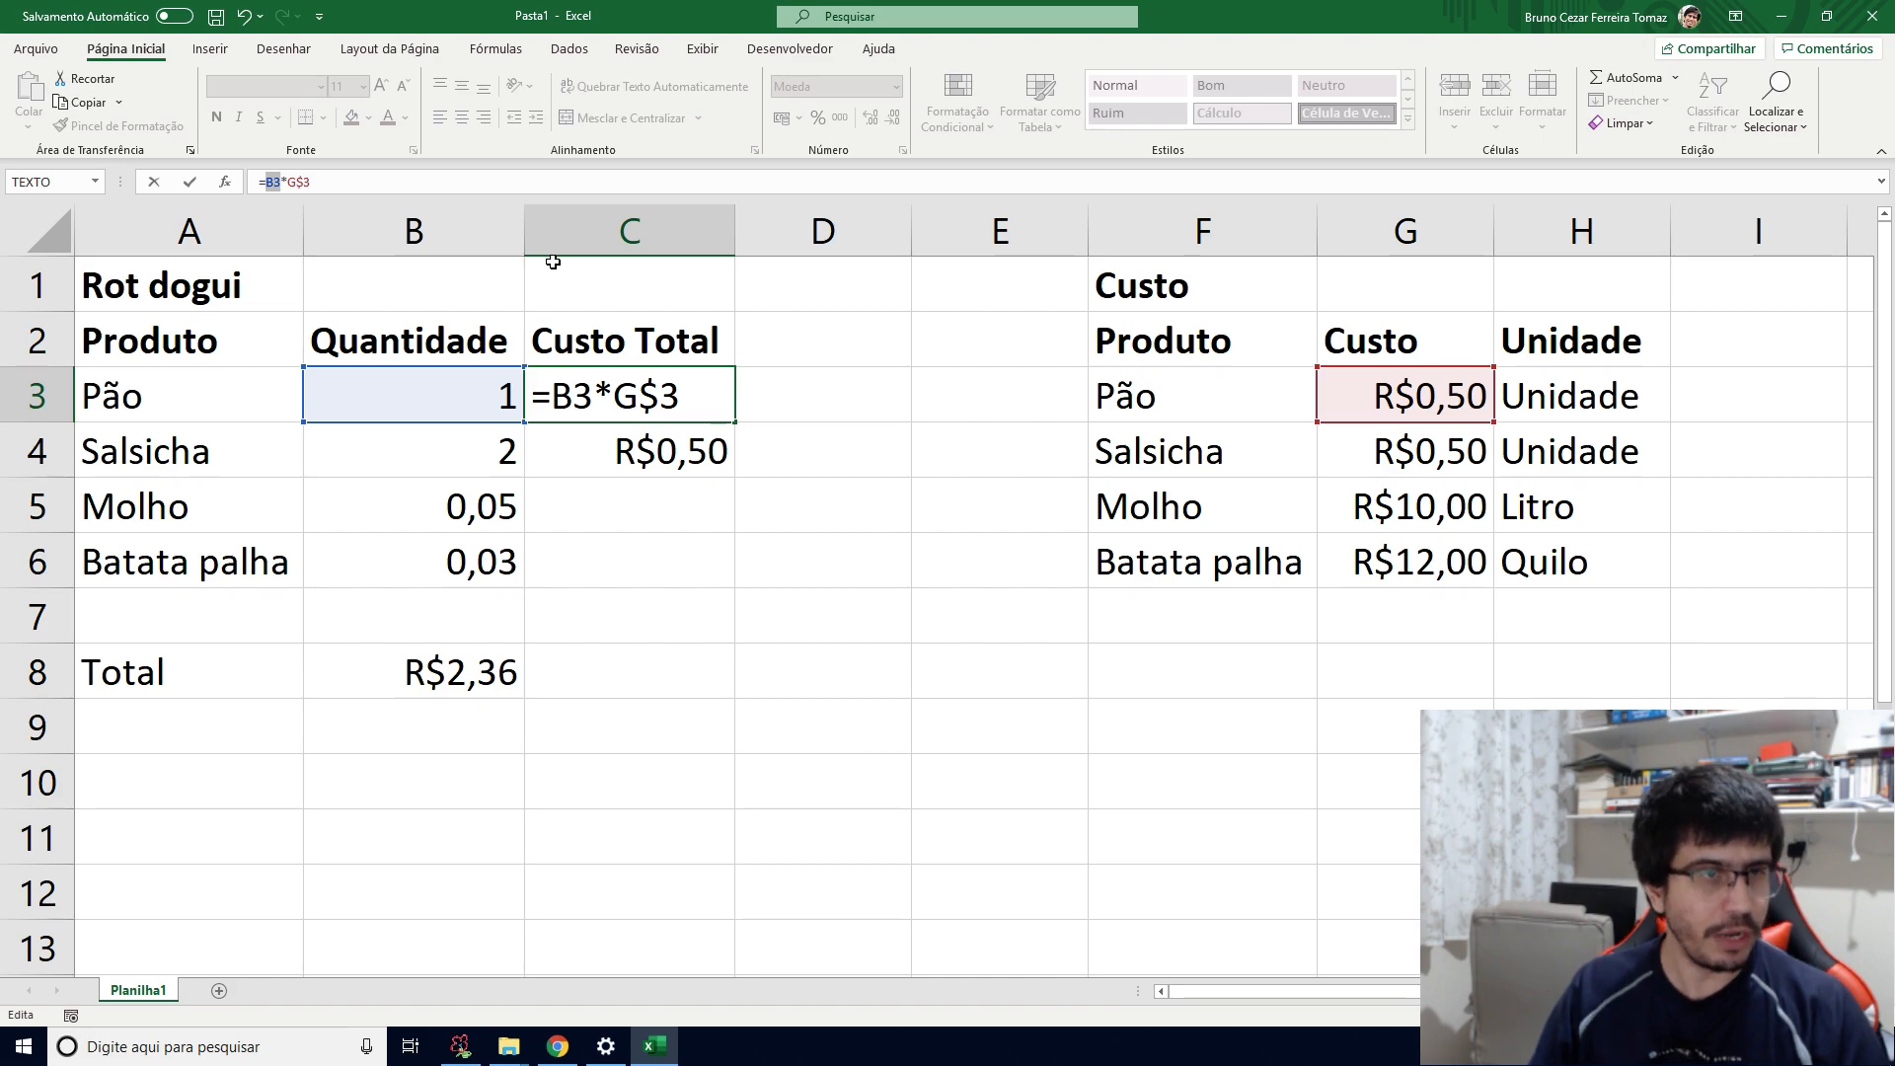
key(F4)
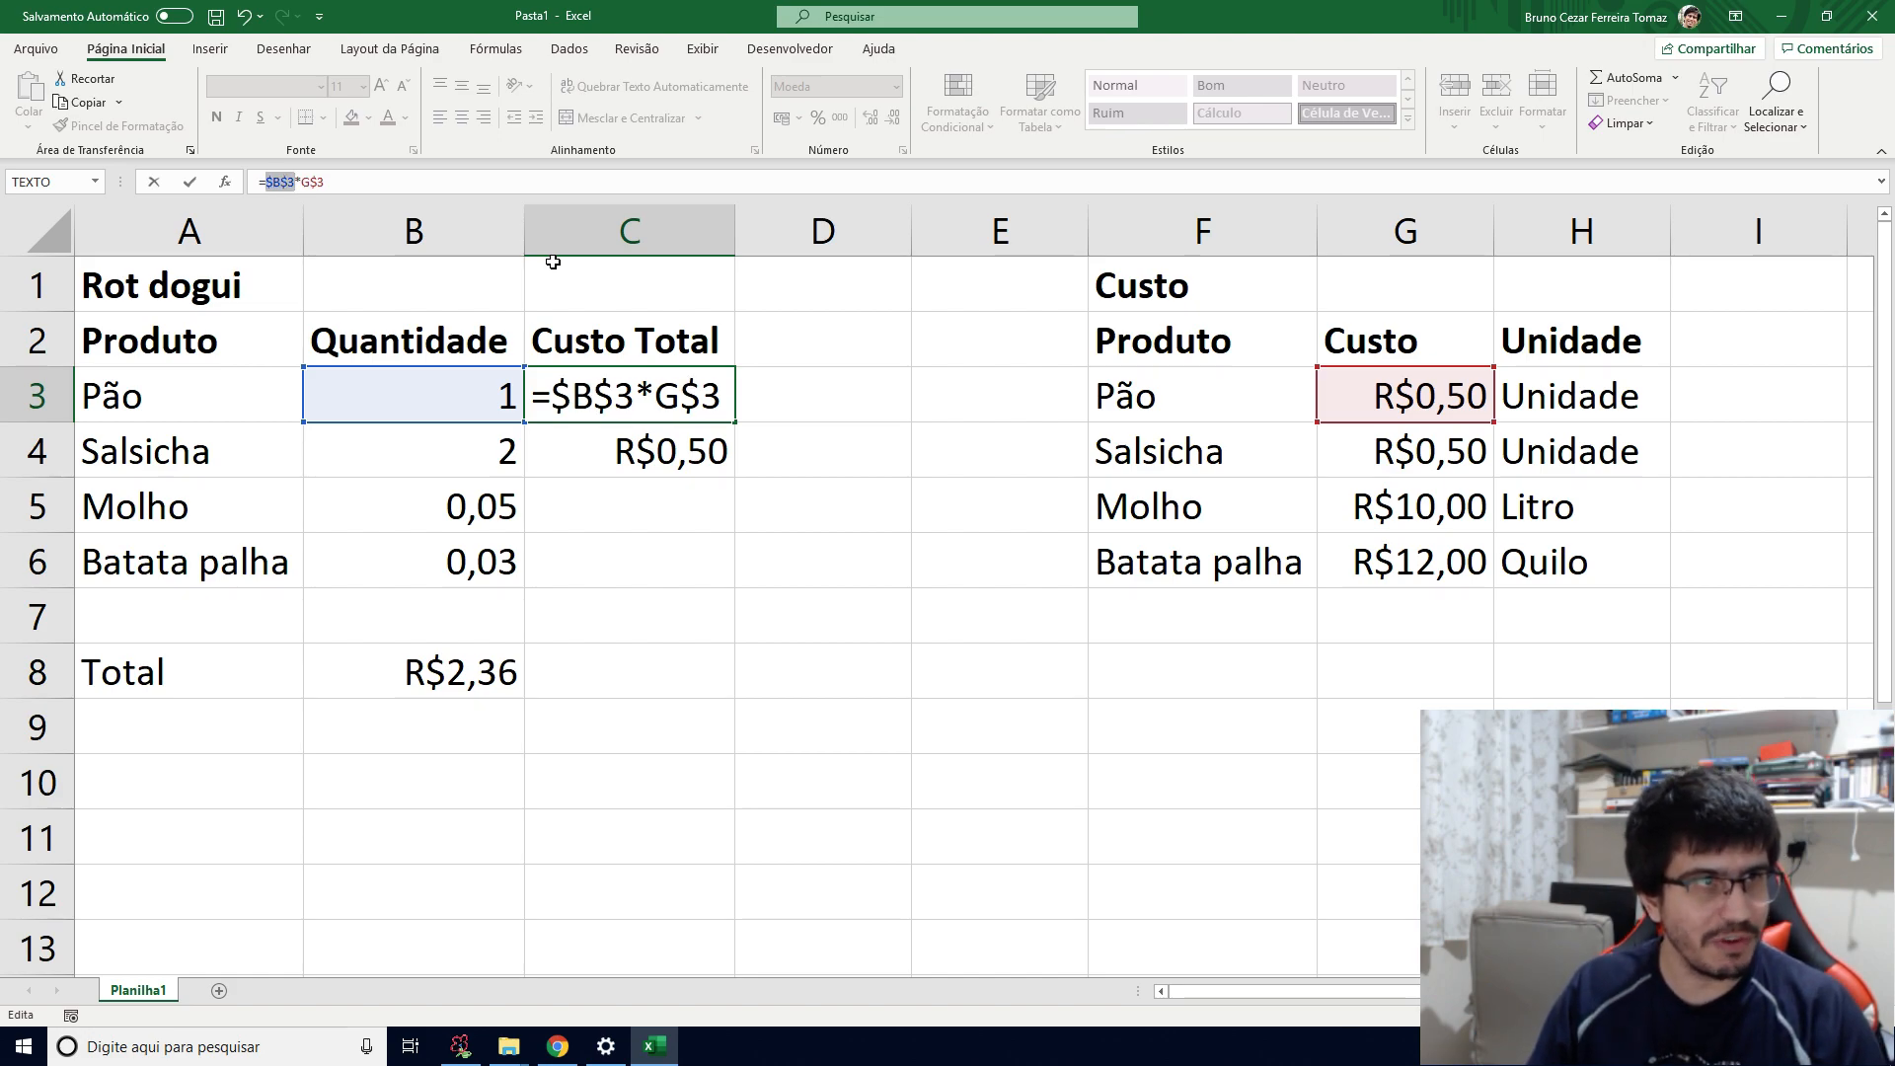
key(F4)
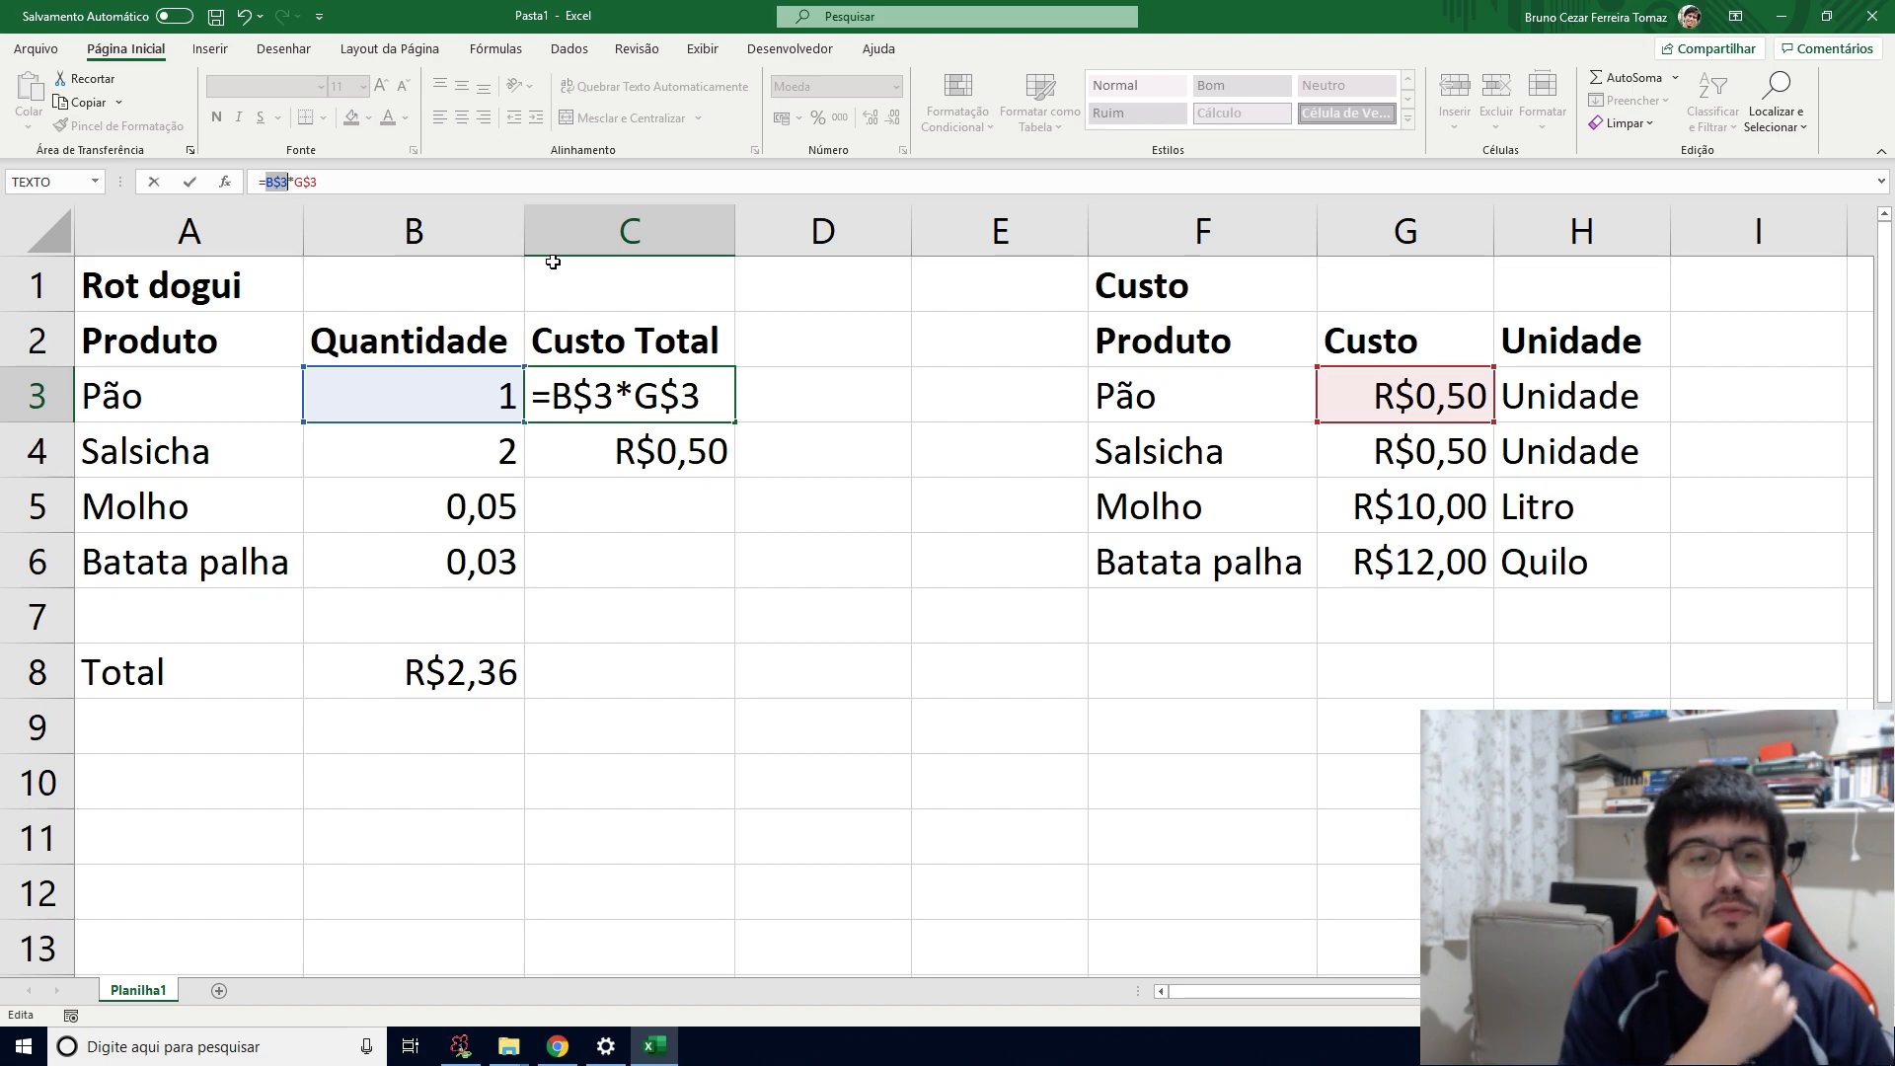
key(F4)
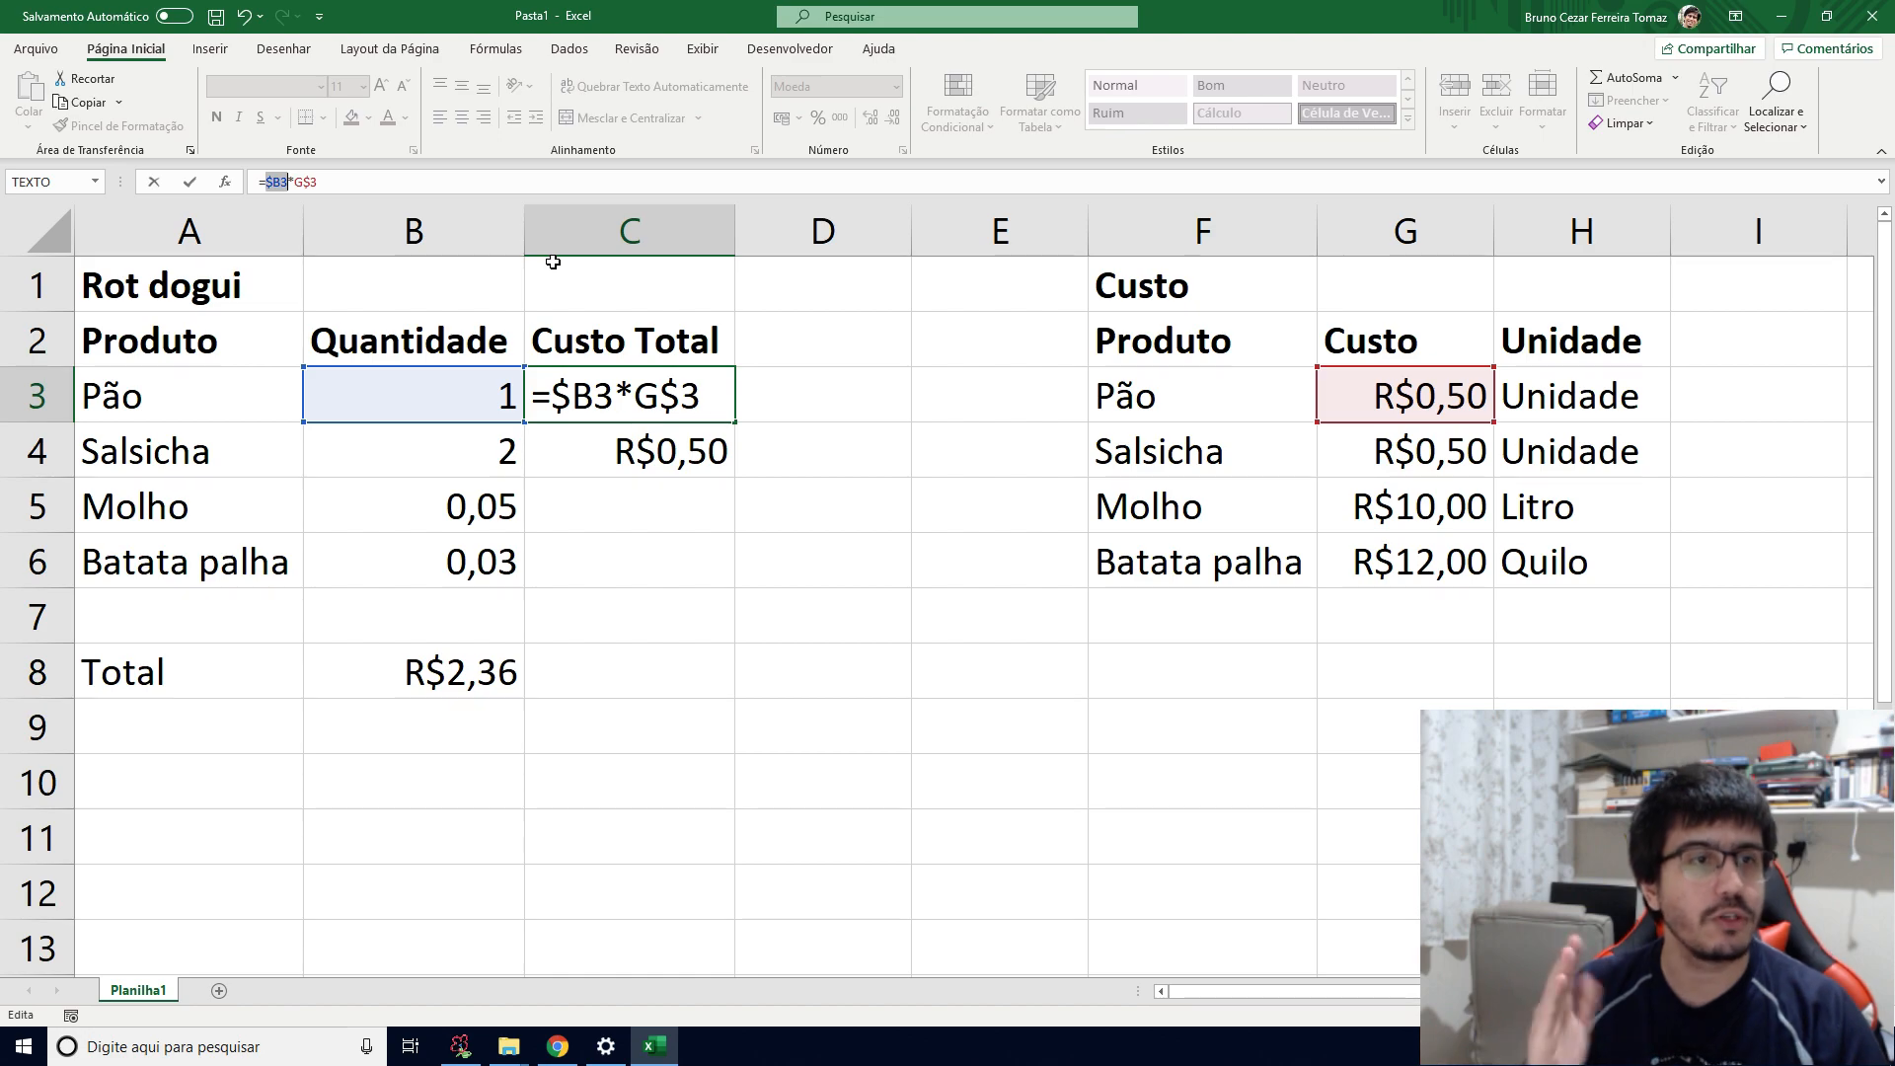
key(F4)
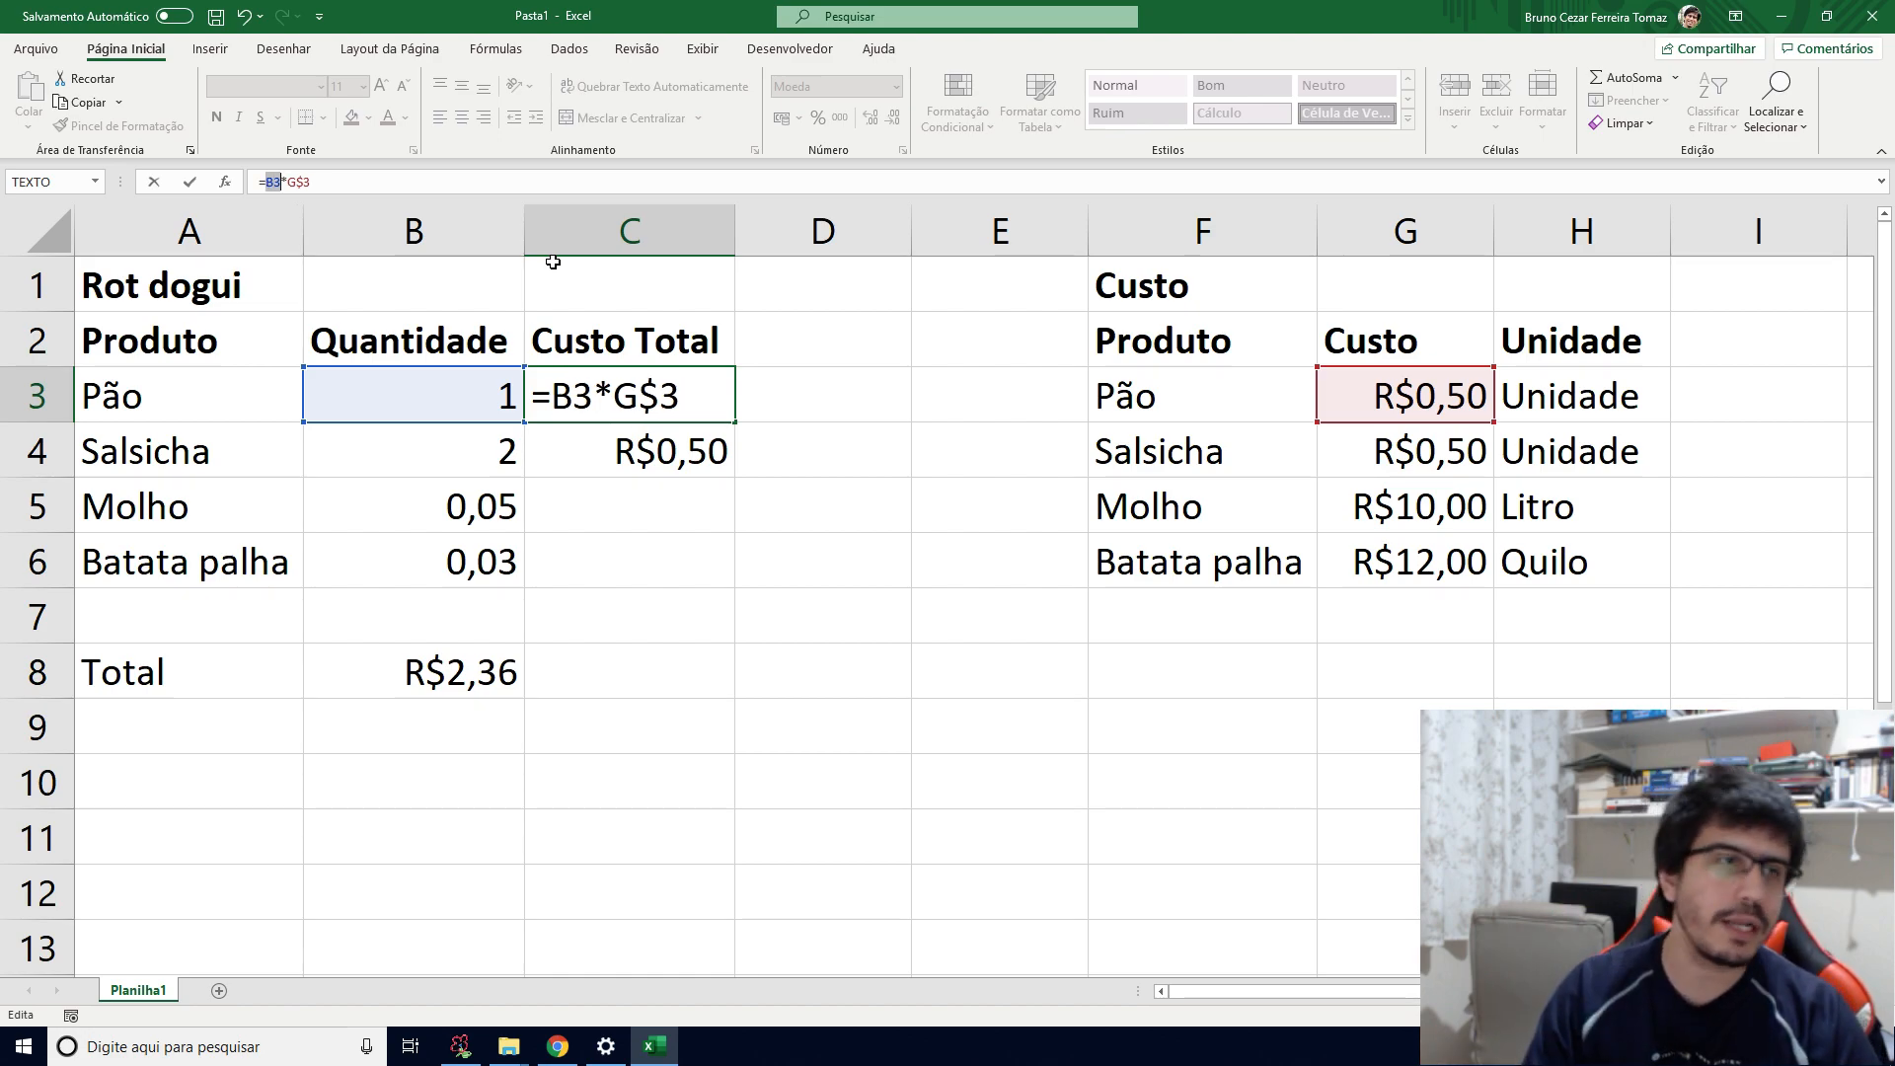
key(F4)
key(F4)
key(F4)
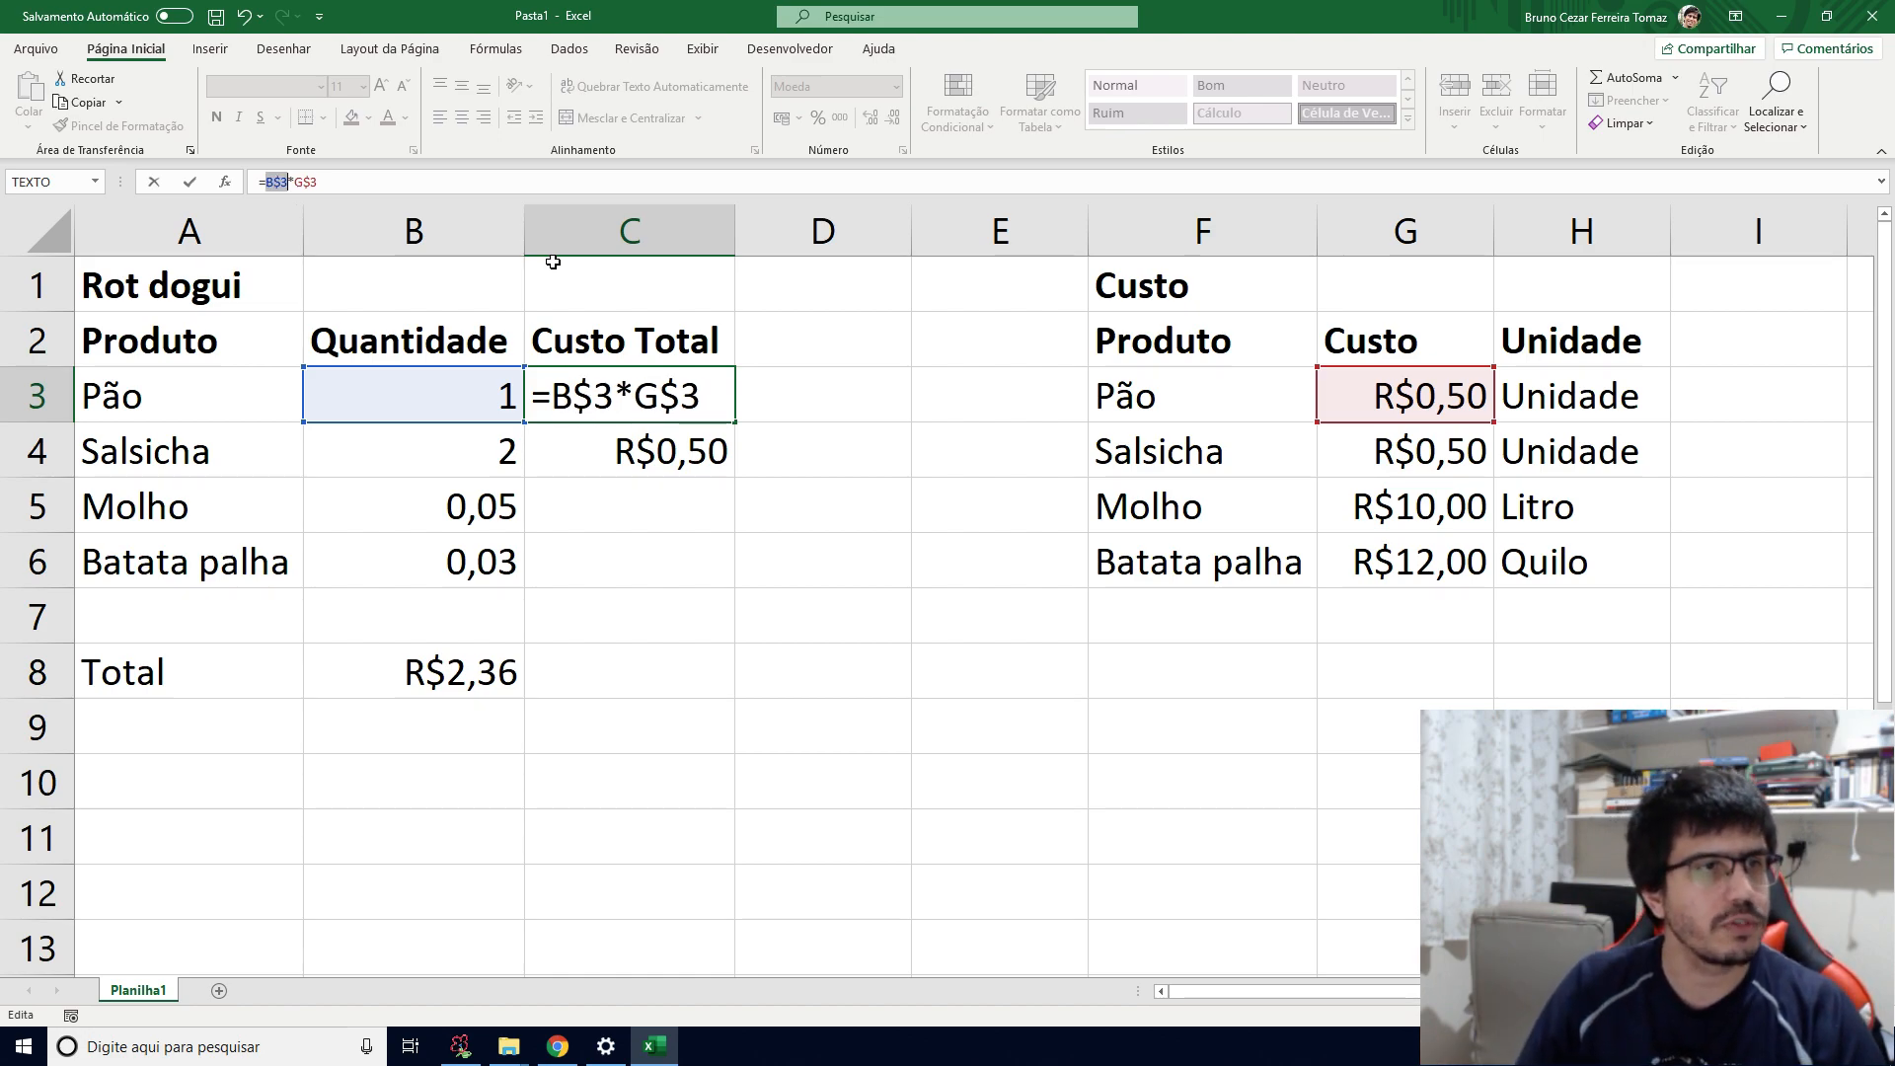
Step: Change the C3 formula to column-locked references, =$B3*$G3, and check it
click(304, 183)
key(Delete)
key(Left)
text($)
key(Return)
click(598, 376)
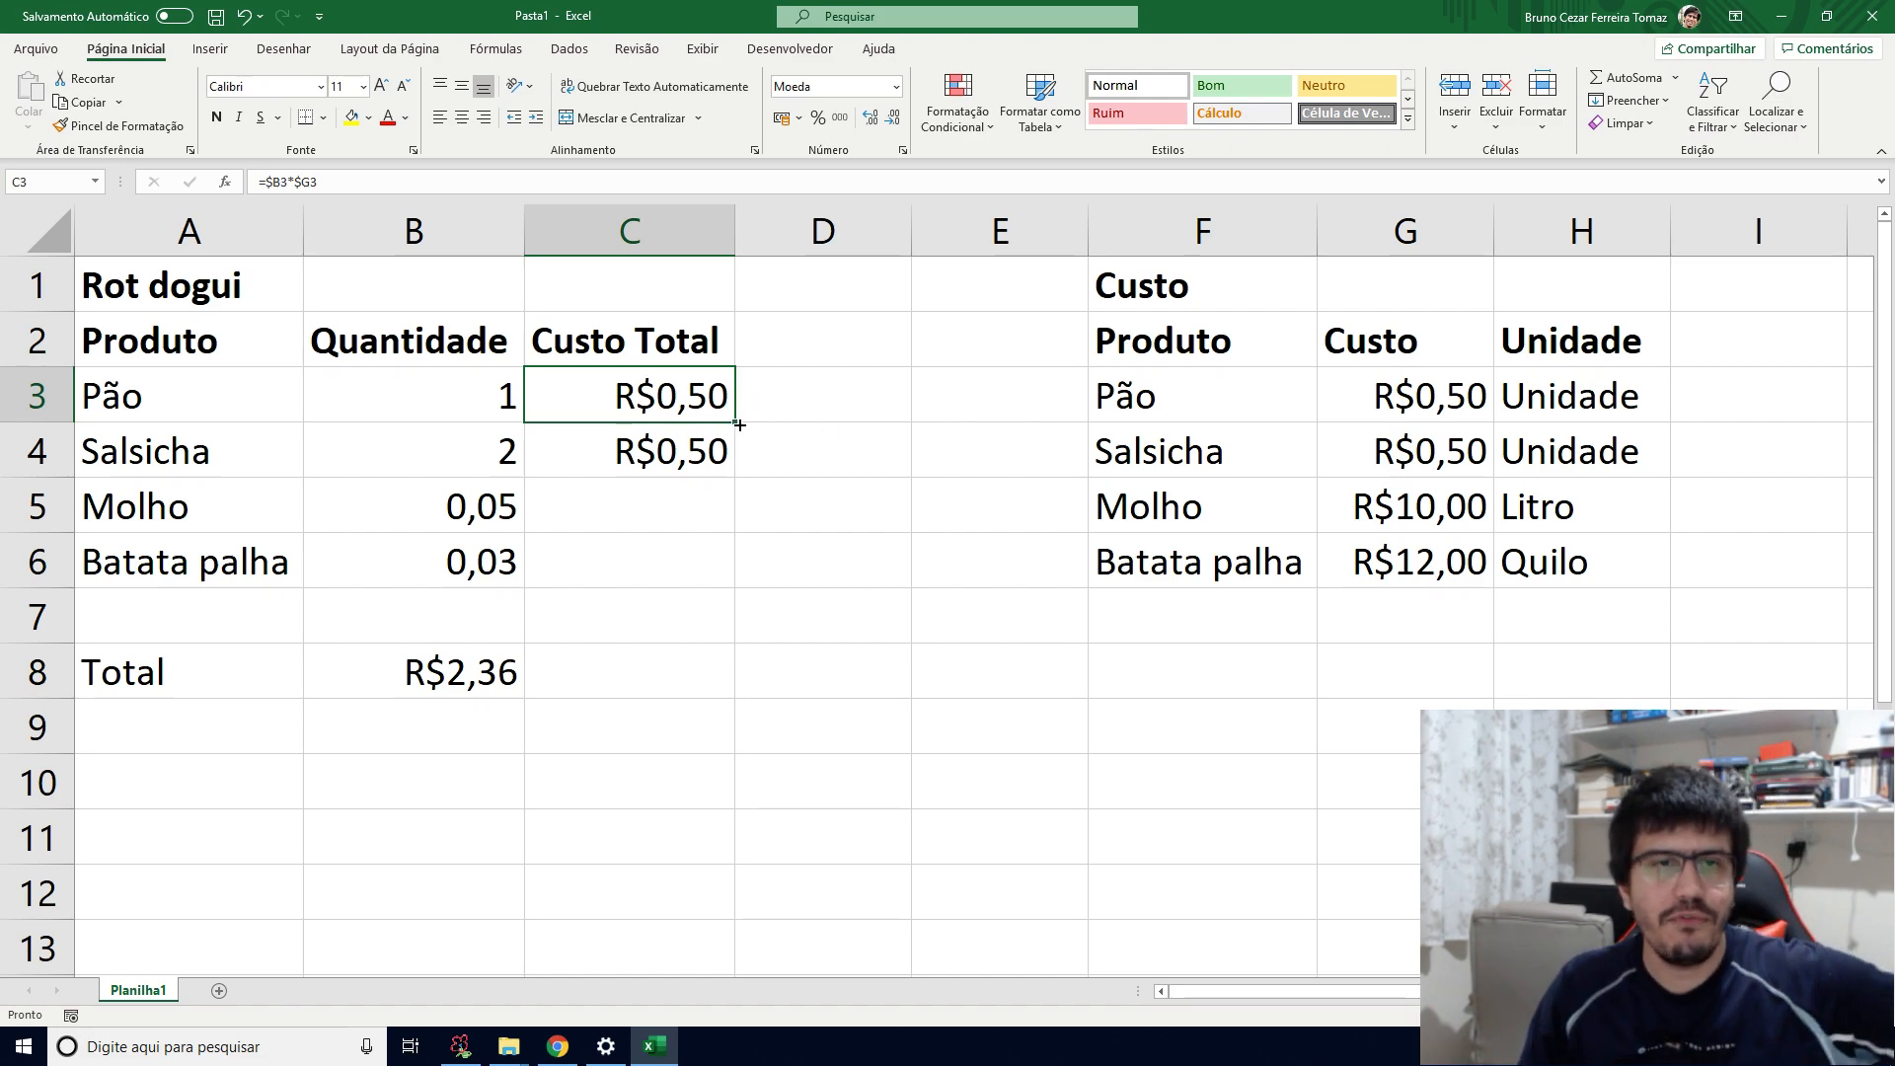
click(259, 393)
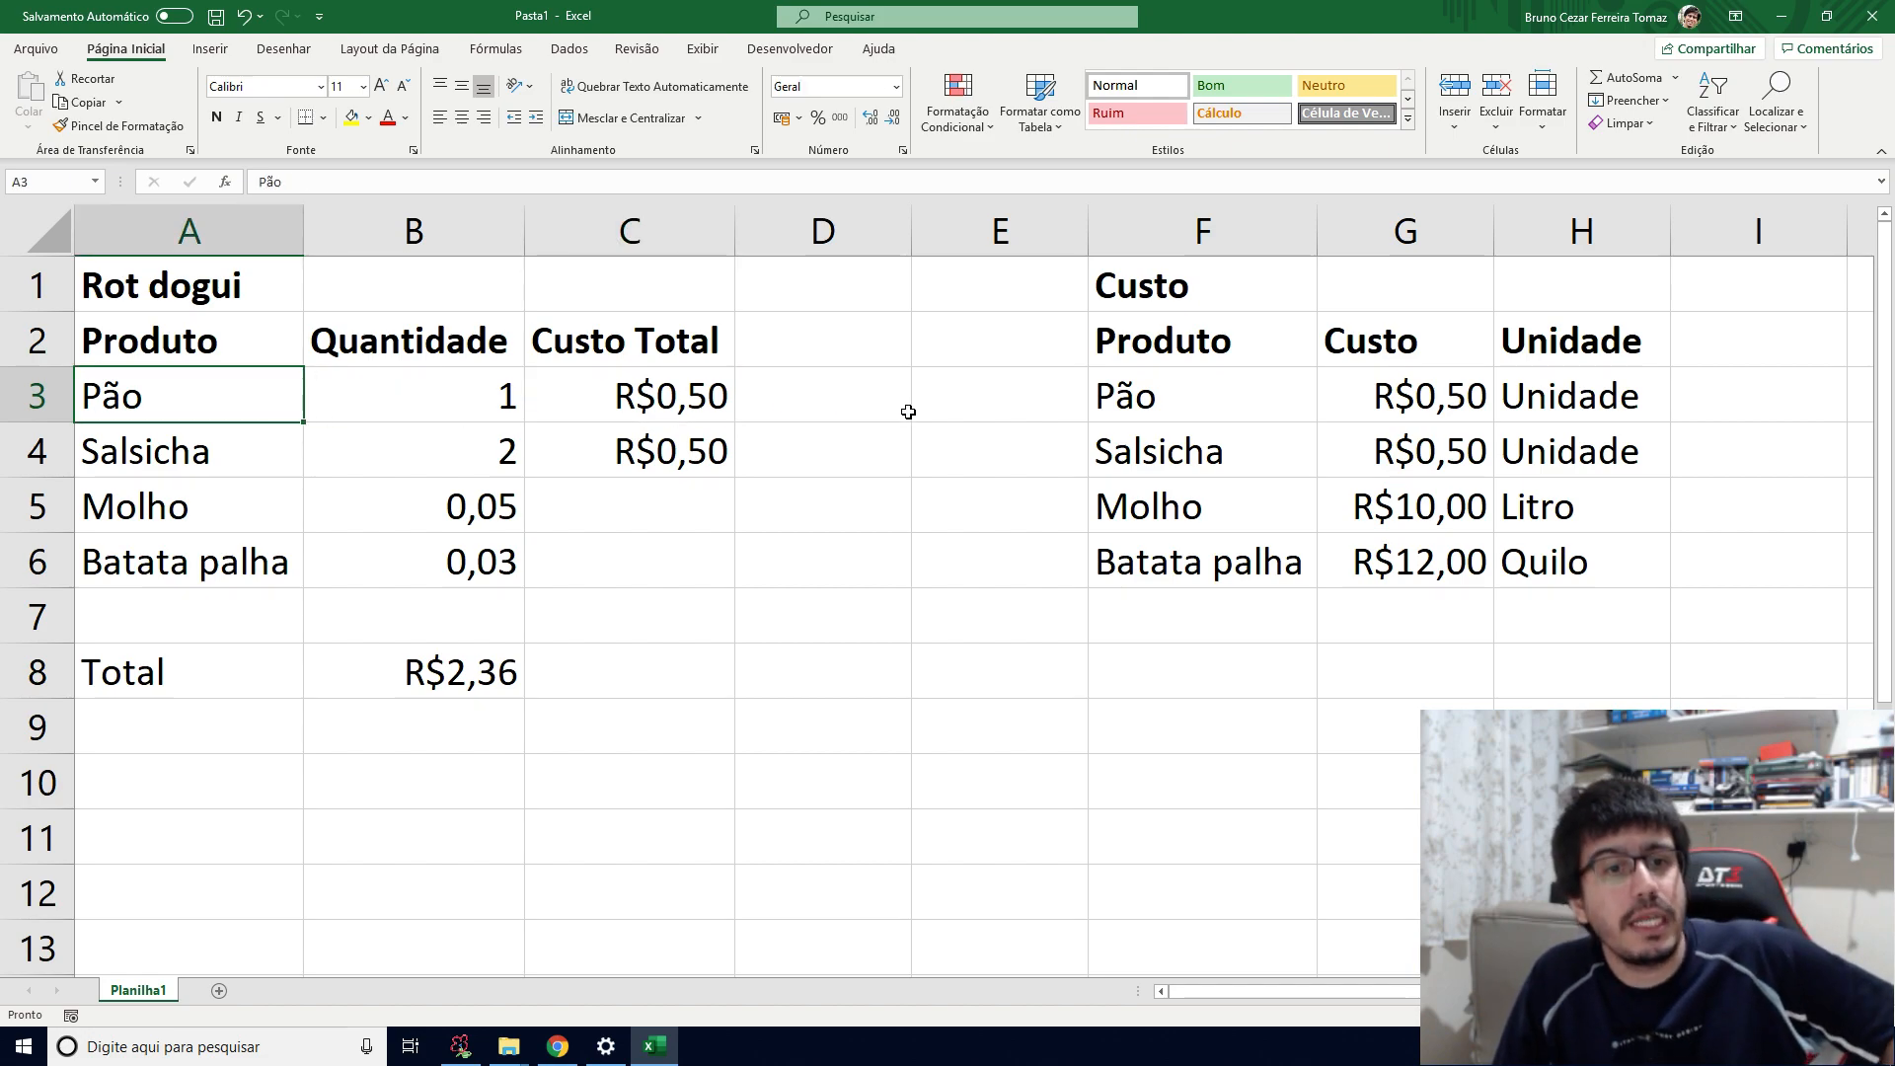
Step: Compare the products in A3:A6 with the matching rows of the Custo table
click(1138, 407)
click(250, 439)
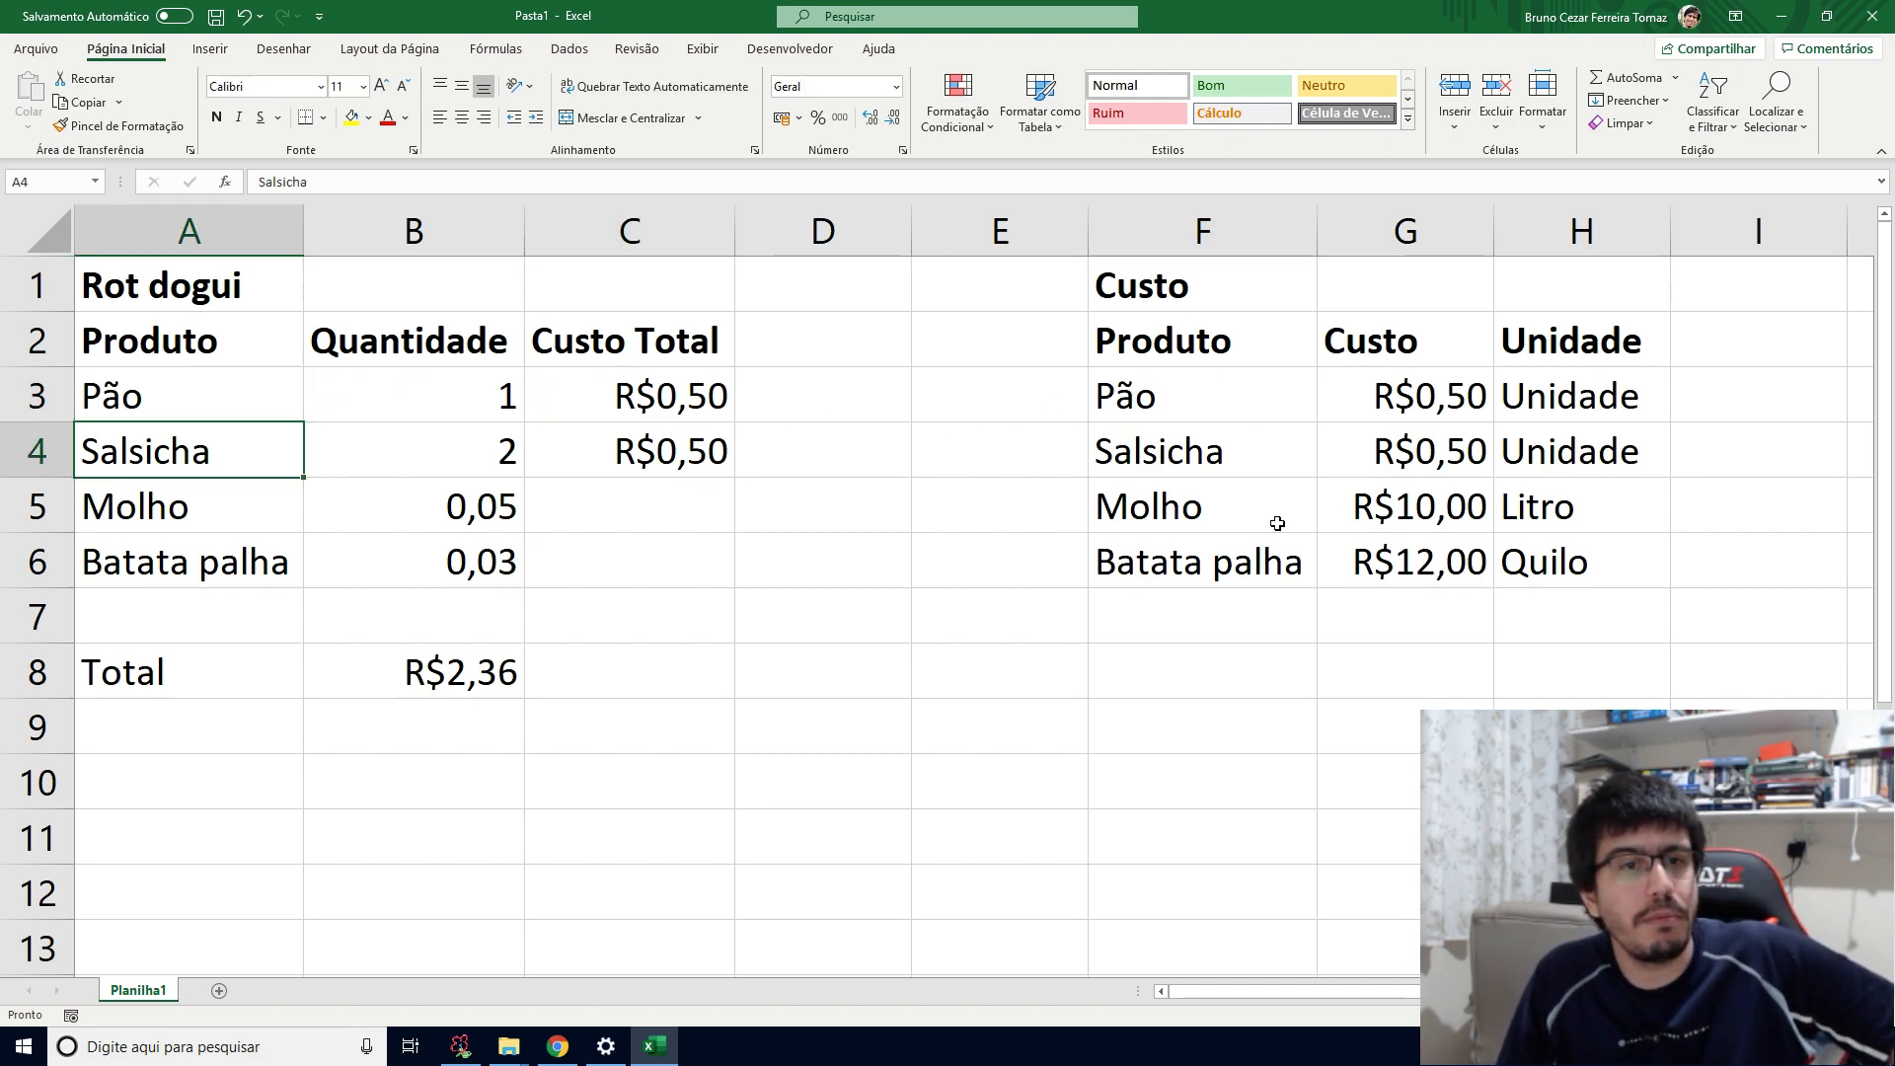
click(1213, 459)
click(139, 522)
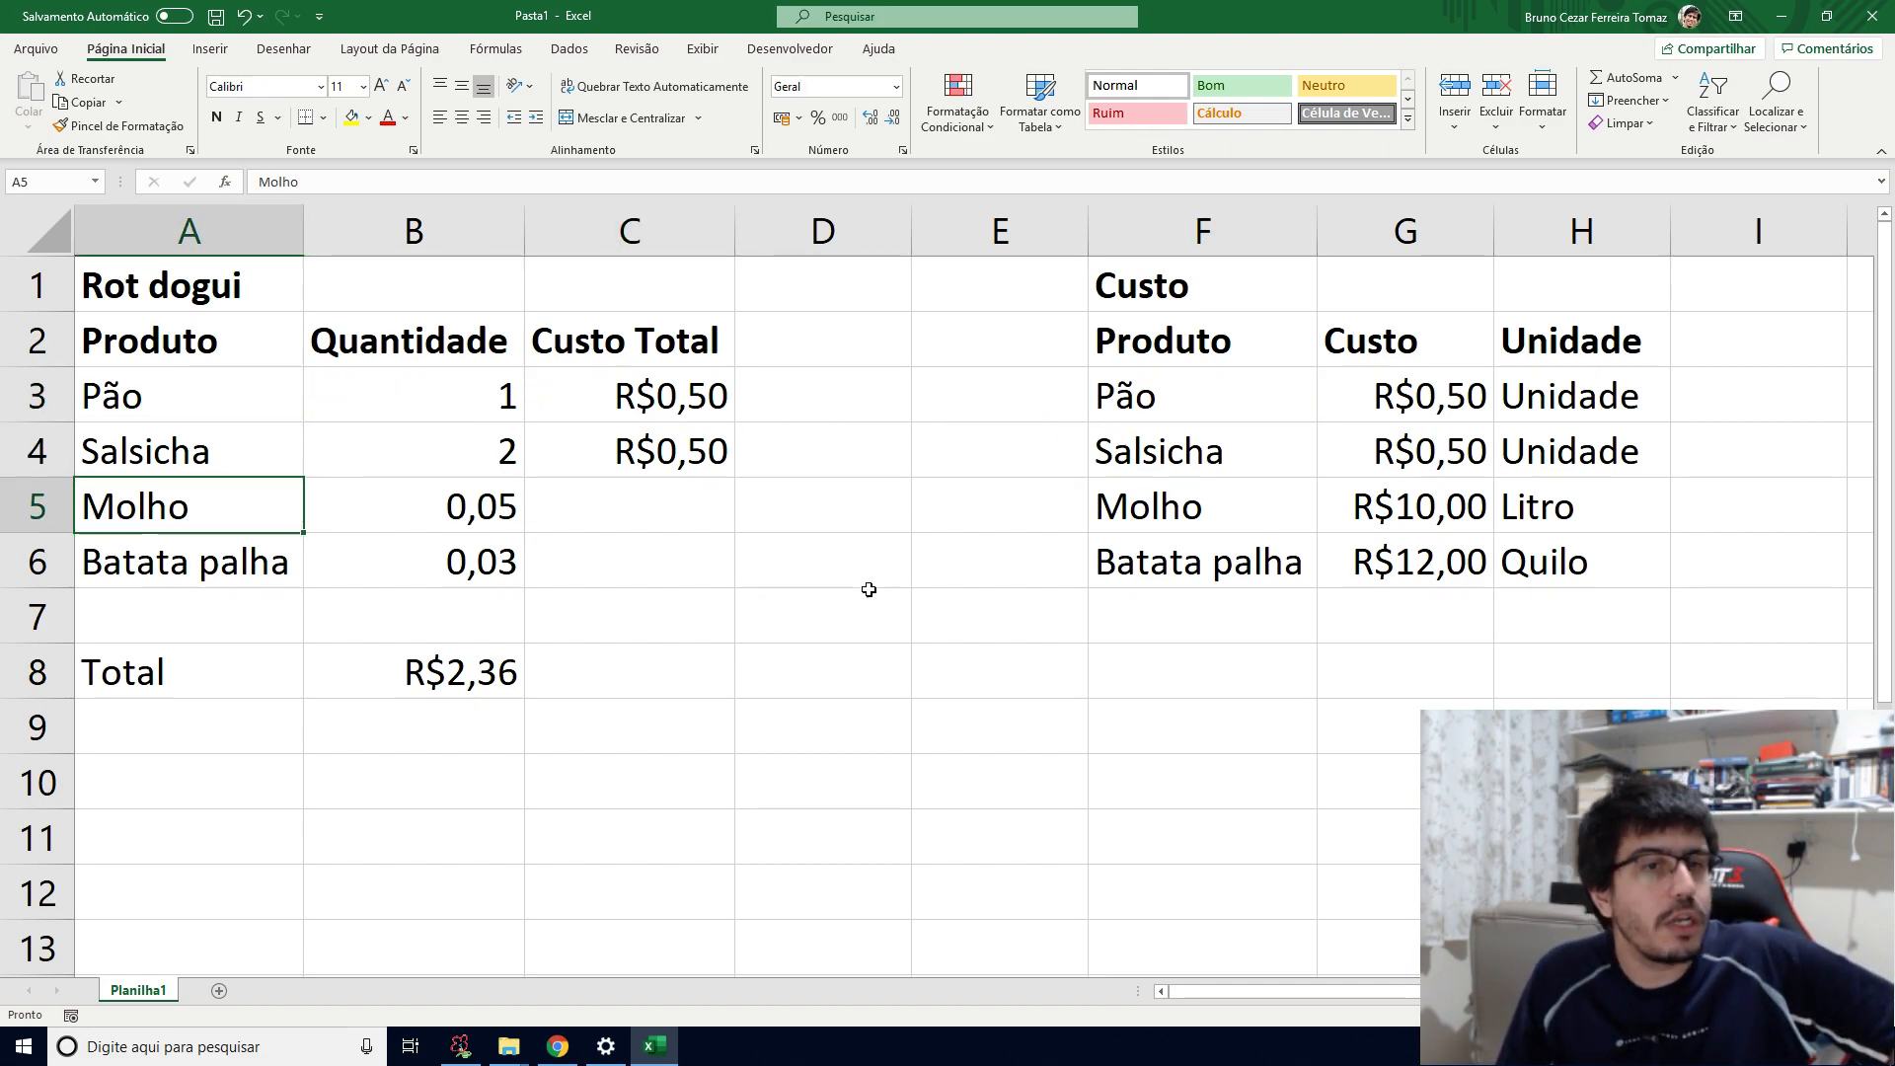
click(1162, 517)
click(125, 572)
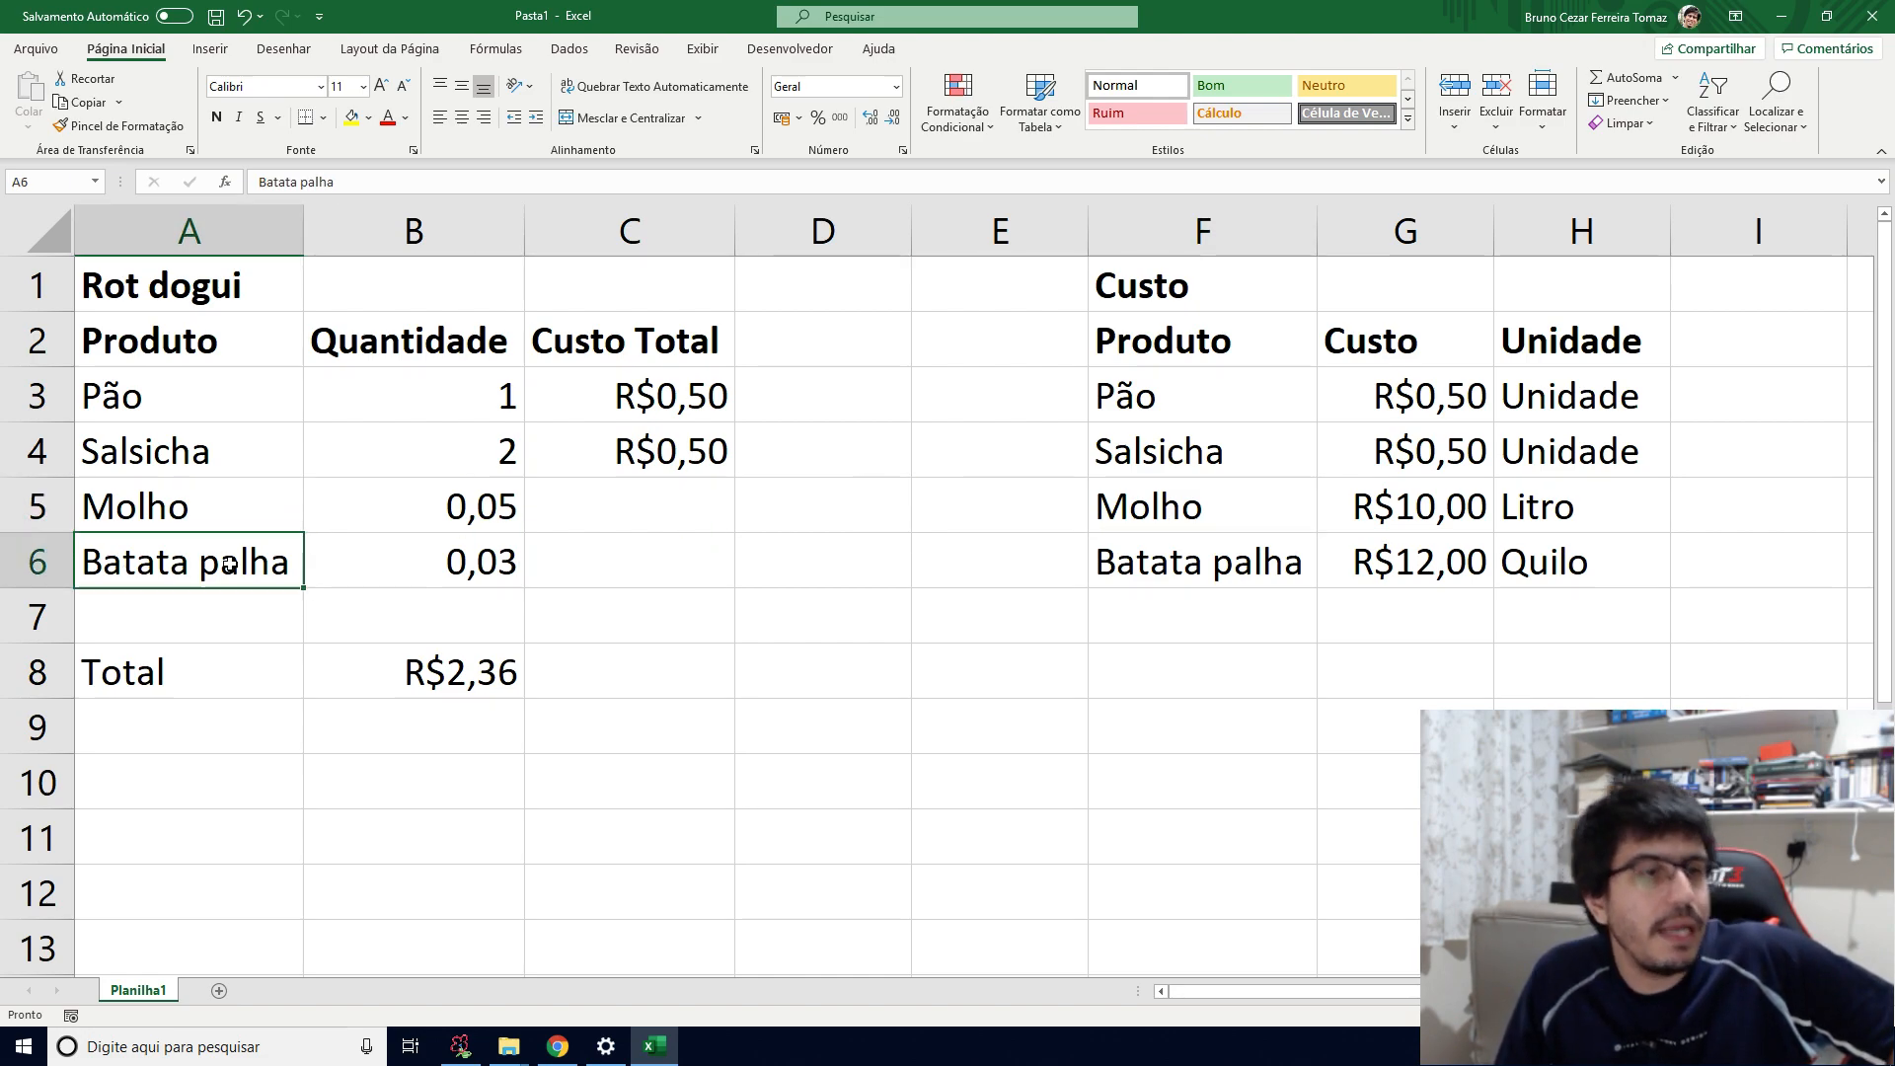
click(1118, 562)
Step: Try filling the column-locked formula down from C3 to C6, then undo the fill
click(652, 454)
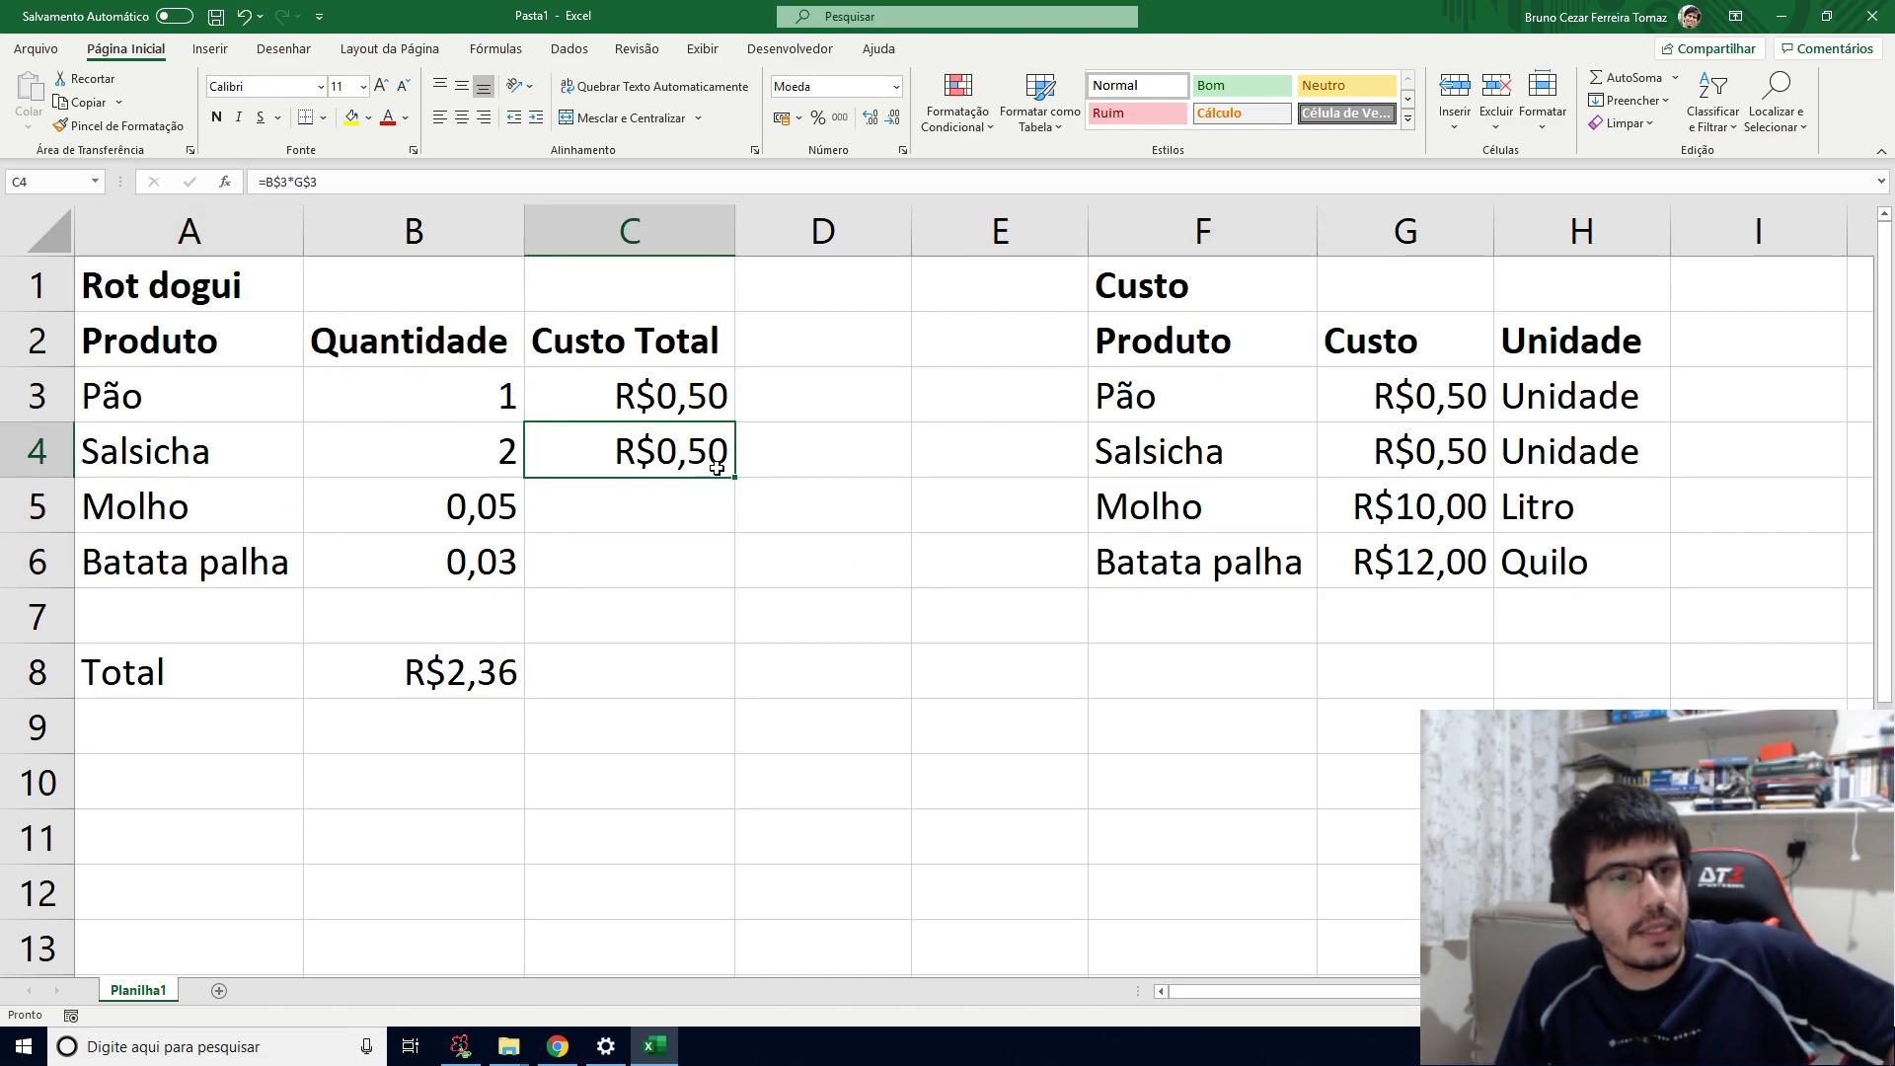
drag(734, 478, 737, 573)
click(712, 400)
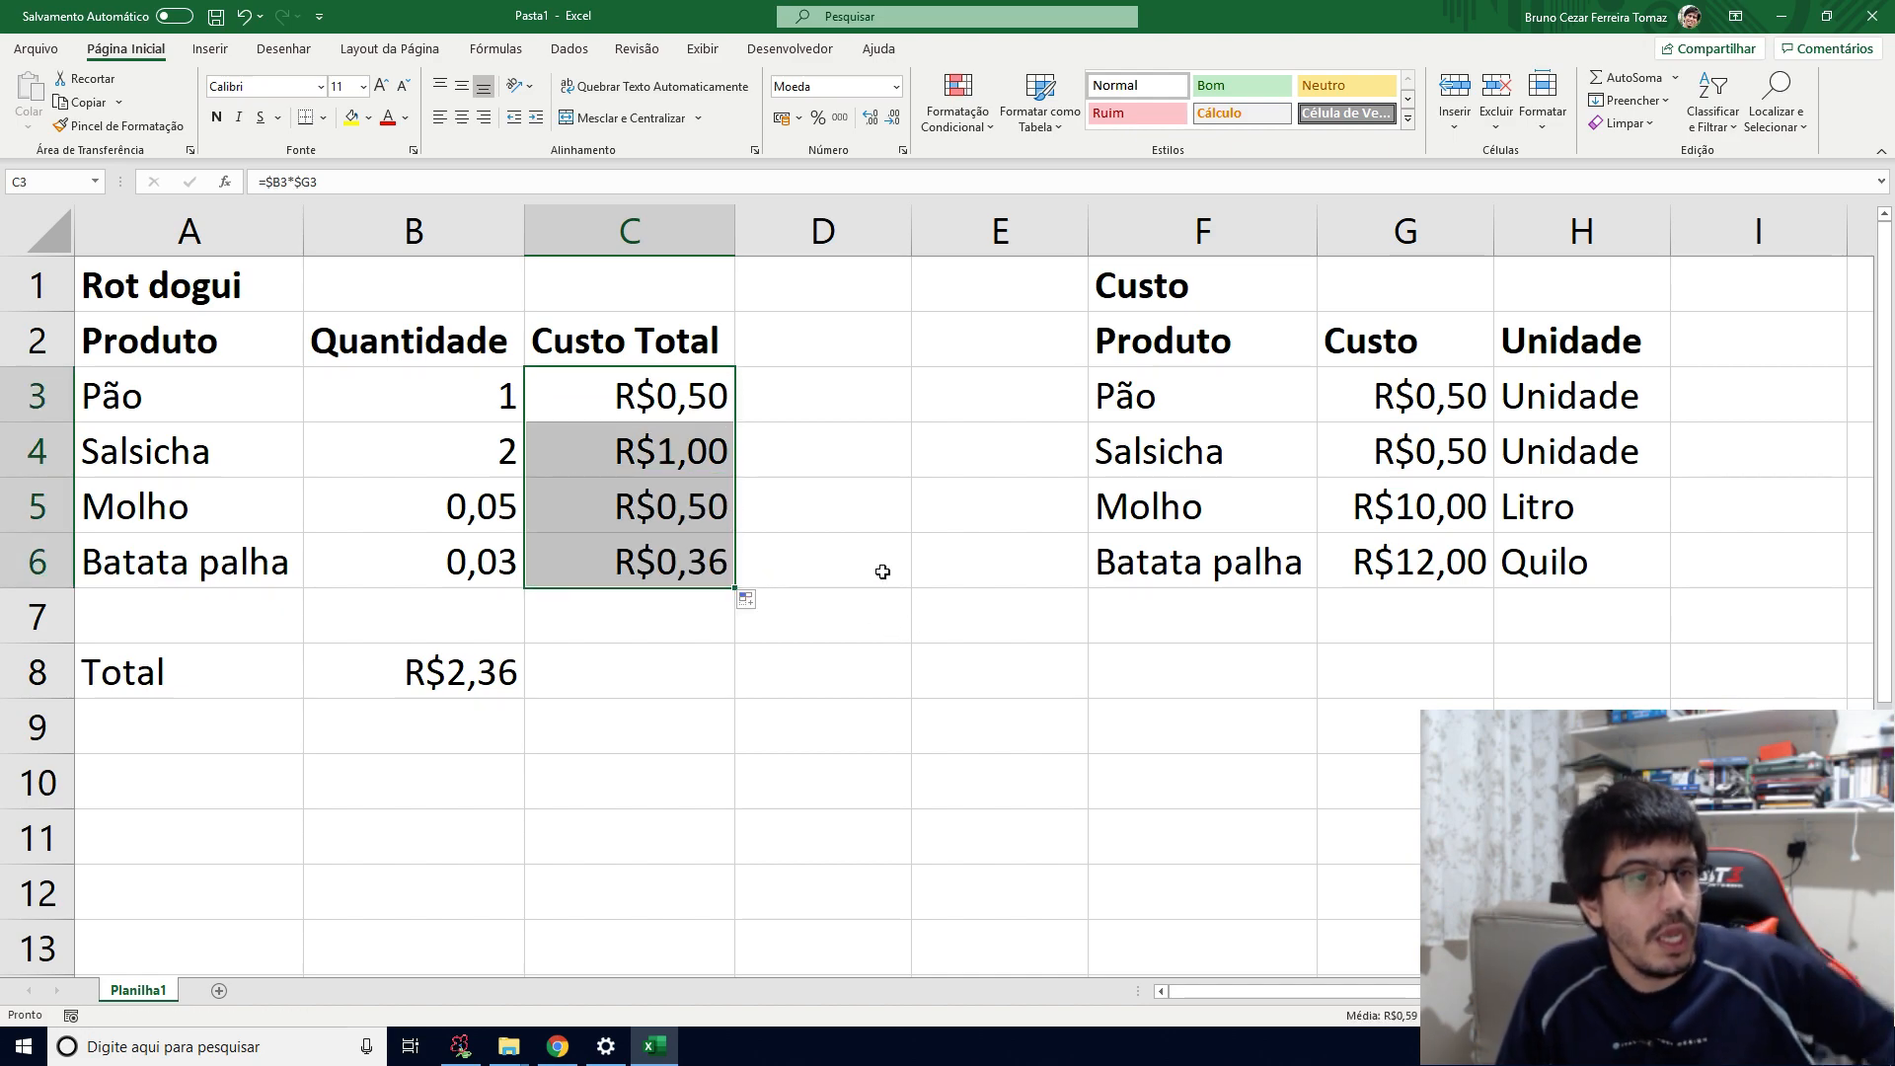
key(ctrl+z)
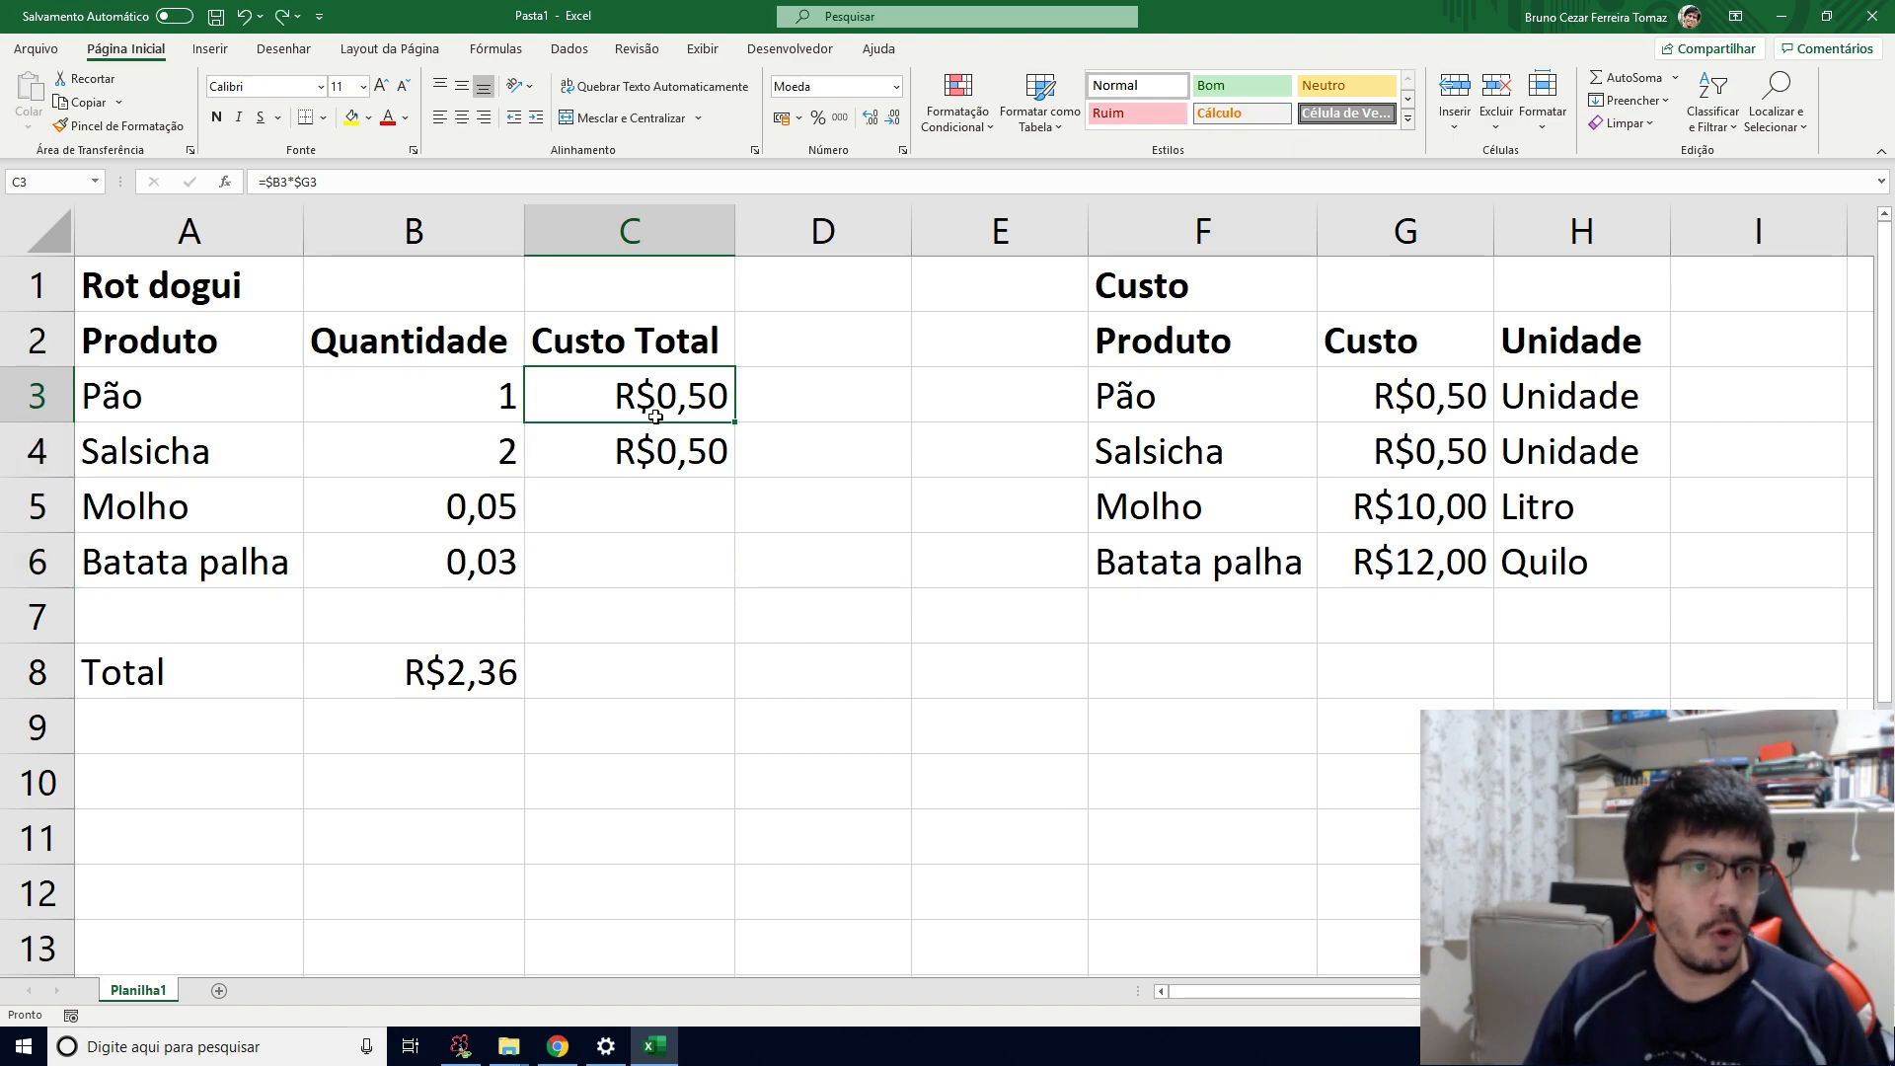
Step: Copy the C3 formula, paste it into C4:C6, and check the Pão and Salsicha cells
drag(656, 446, 668, 558)
key(ctrl+v)
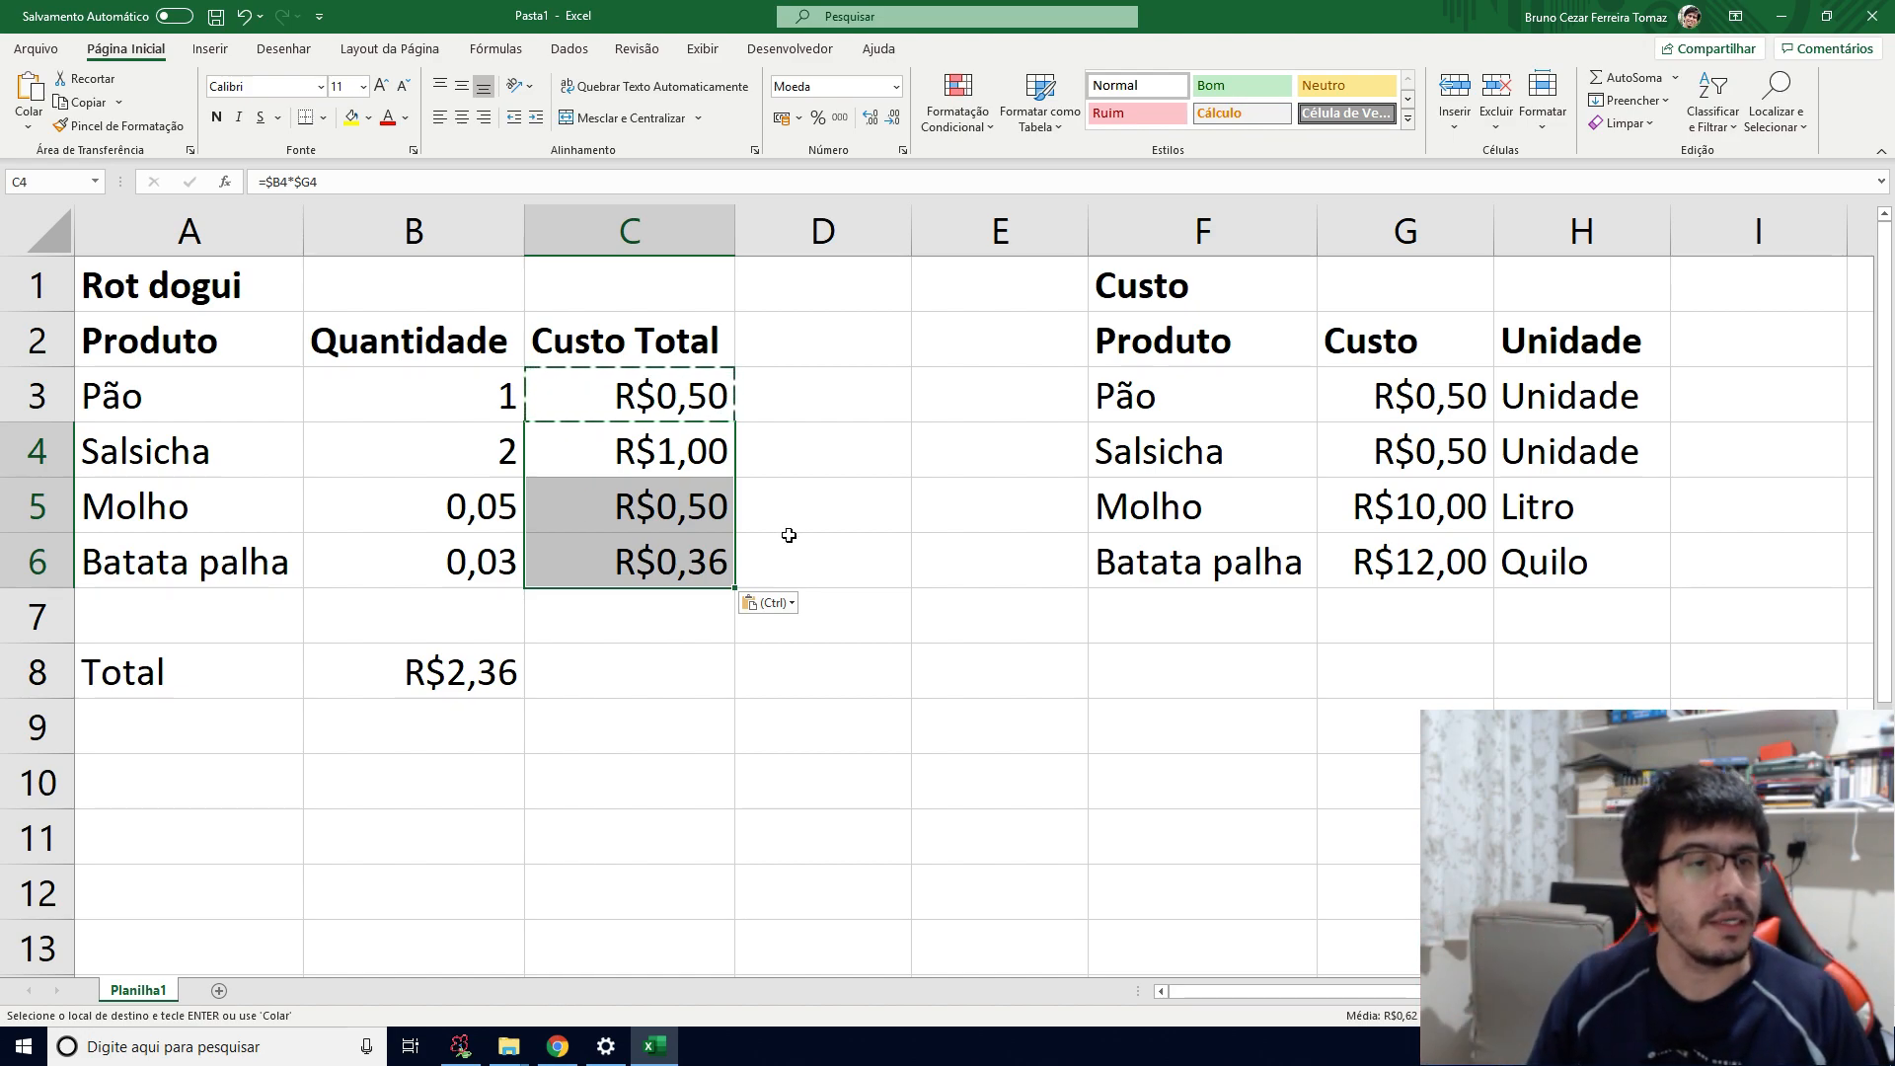
click(837, 523)
click(726, 410)
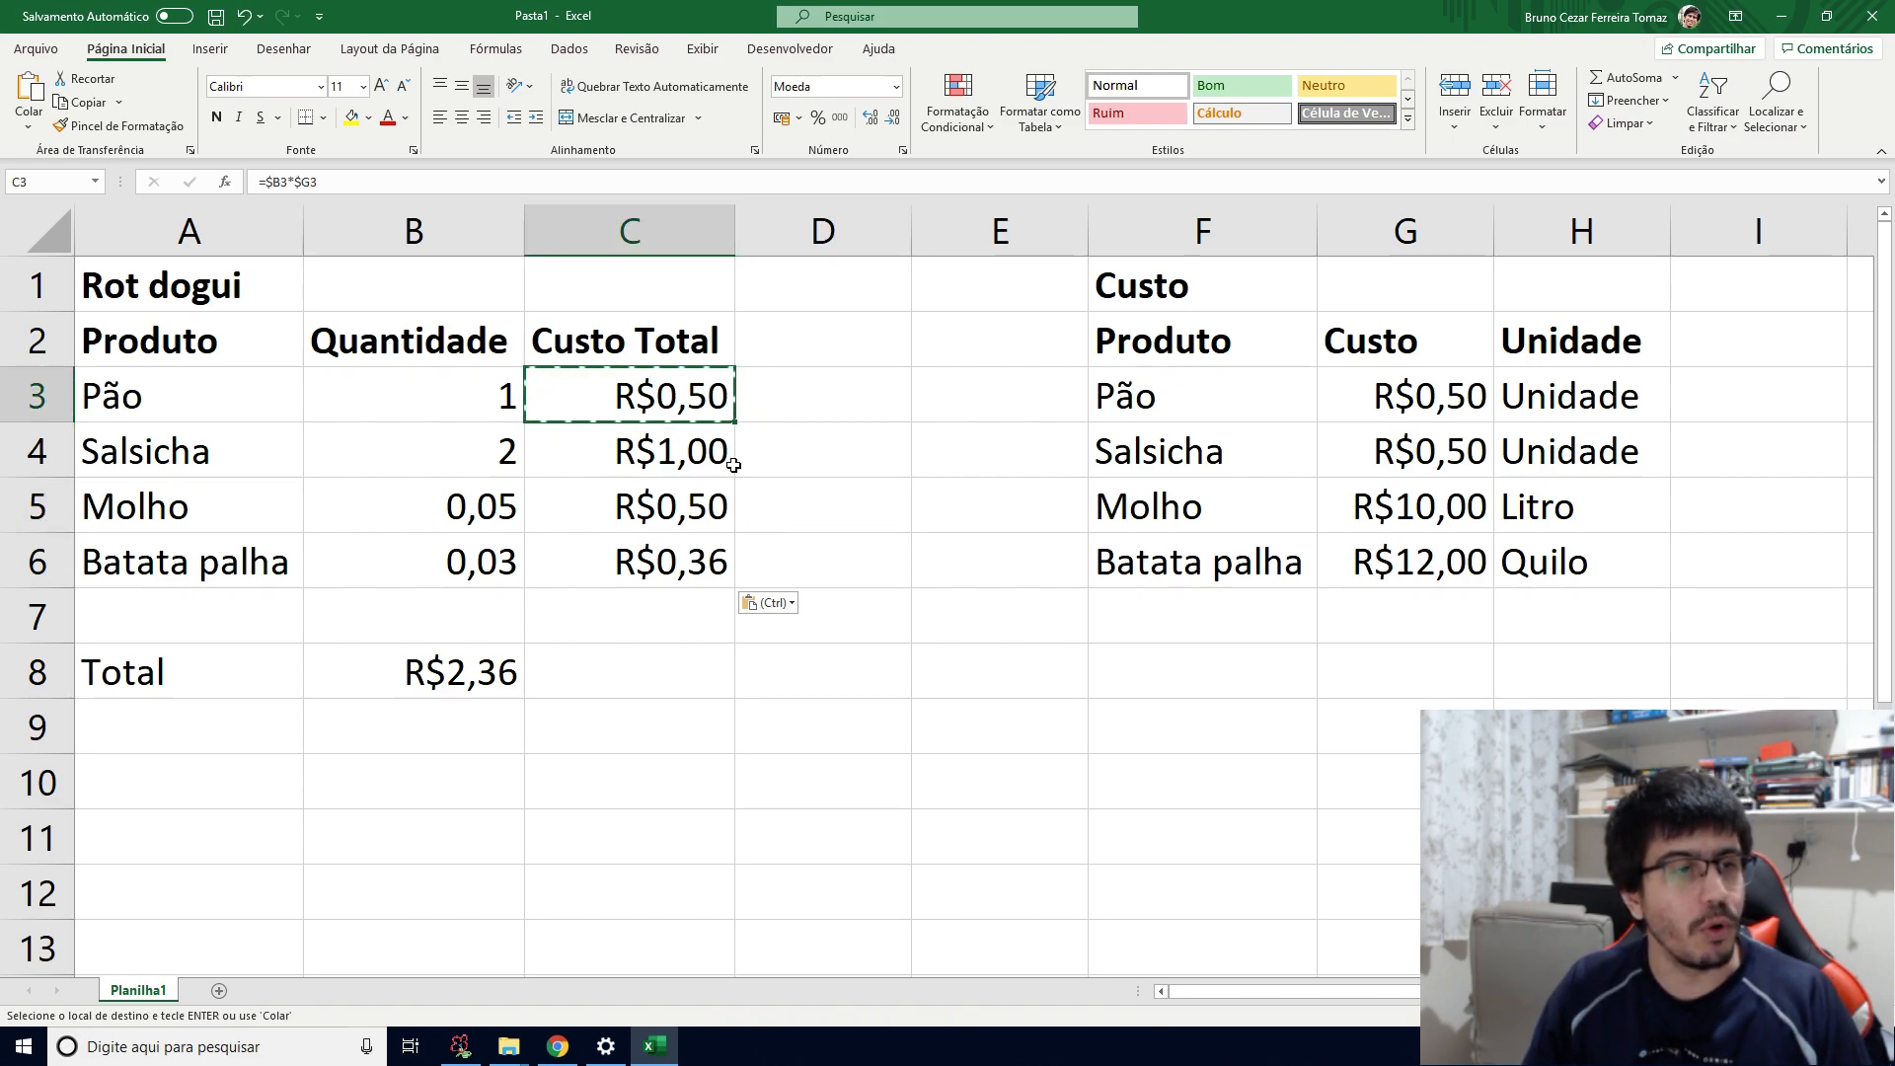
click(645, 449)
click(665, 396)
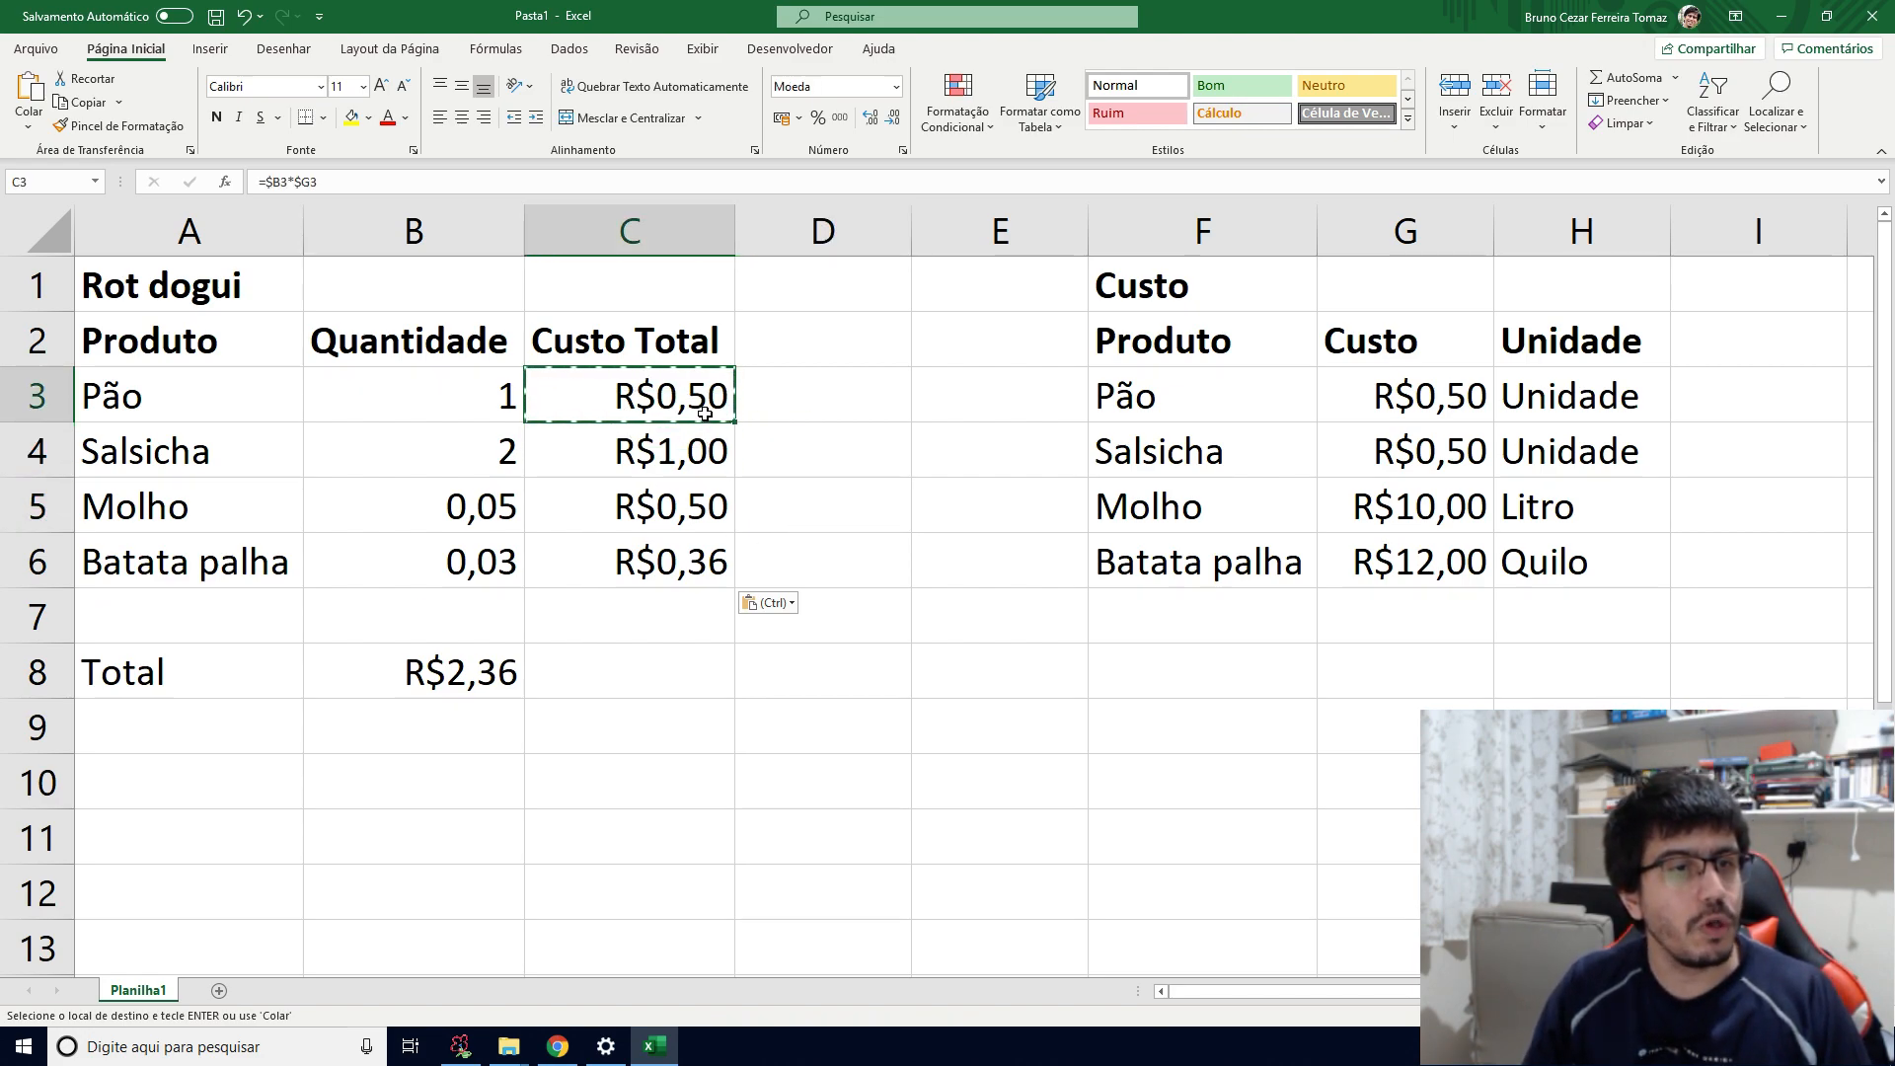
Step: Paste the copied C3 cell over C3:C6 using a special paste option
shift+click(686, 553)
key(alt+h)
key(v)
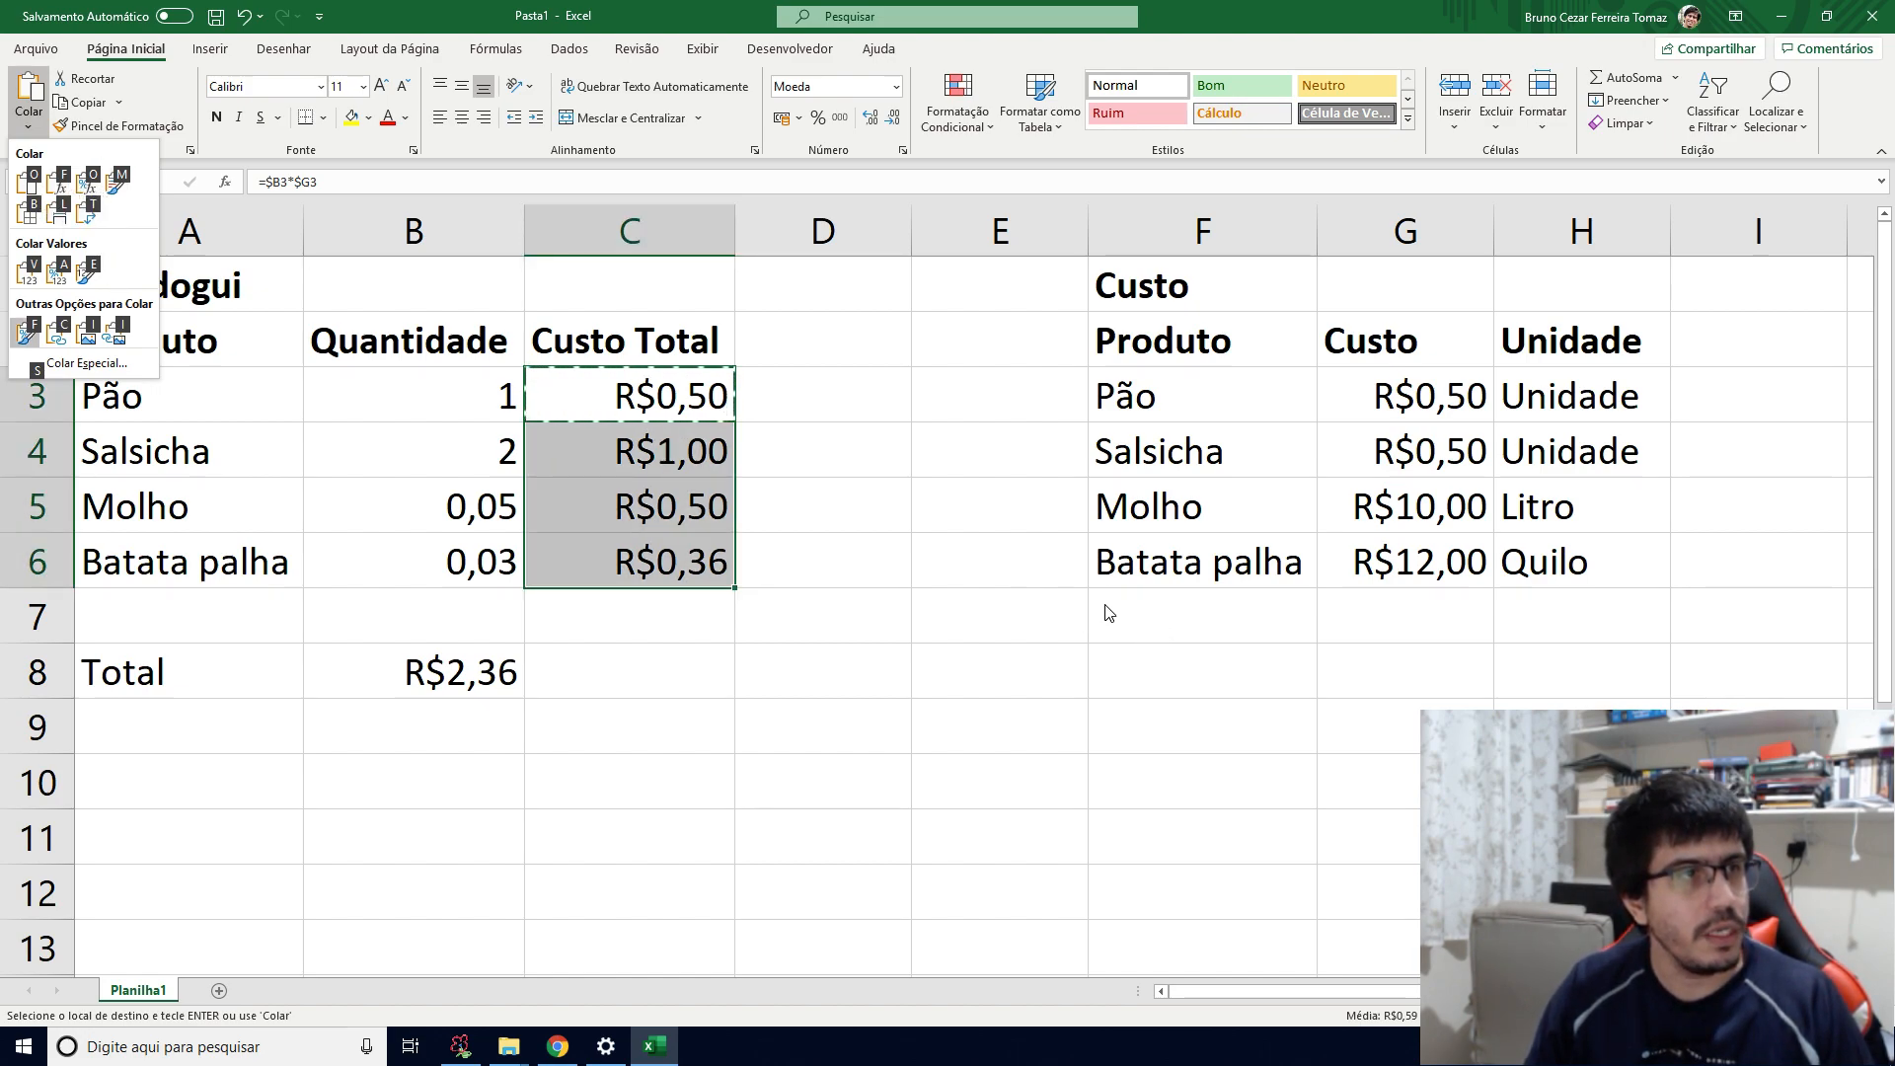
key(Return)
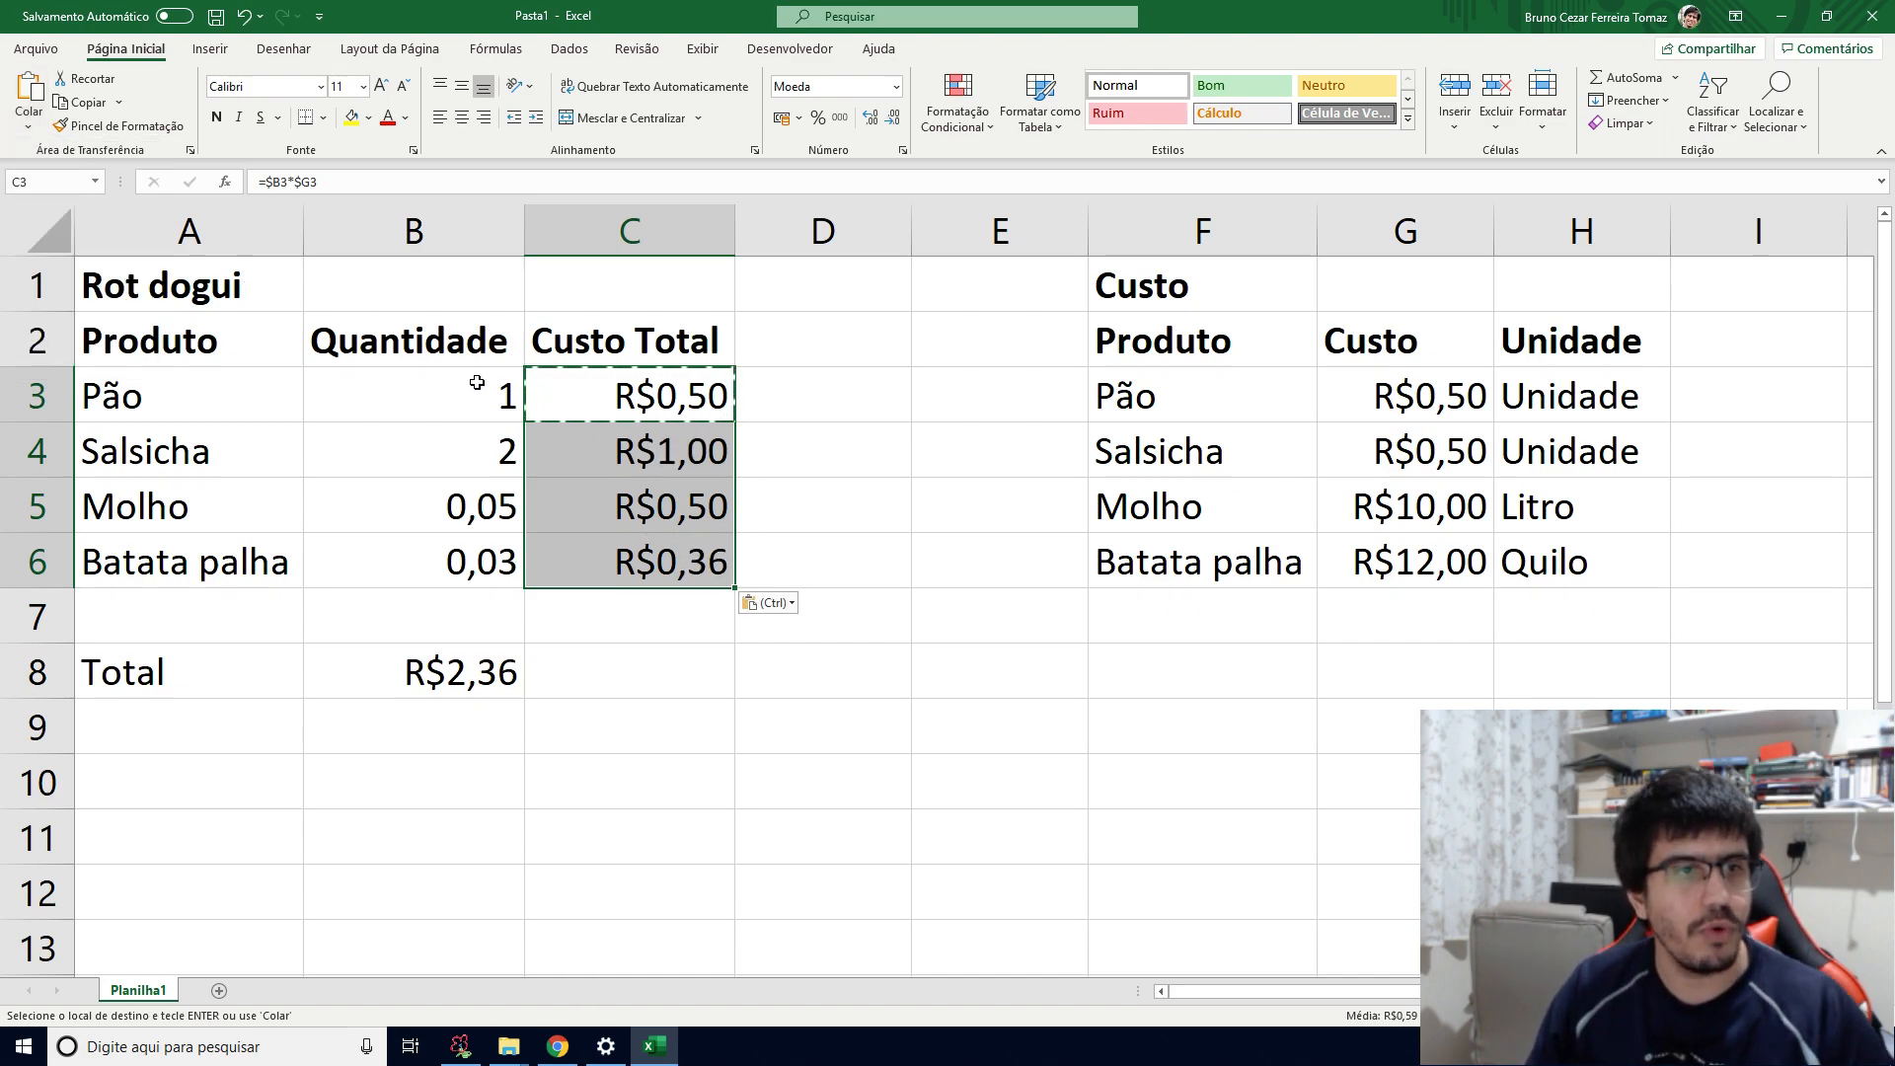
Step: Check the formulas in the Custo Total cells C3 to C6 and end the copy mode
click(566, 452)
click(1108, 605)
click(842, 650)
click(728, 377)
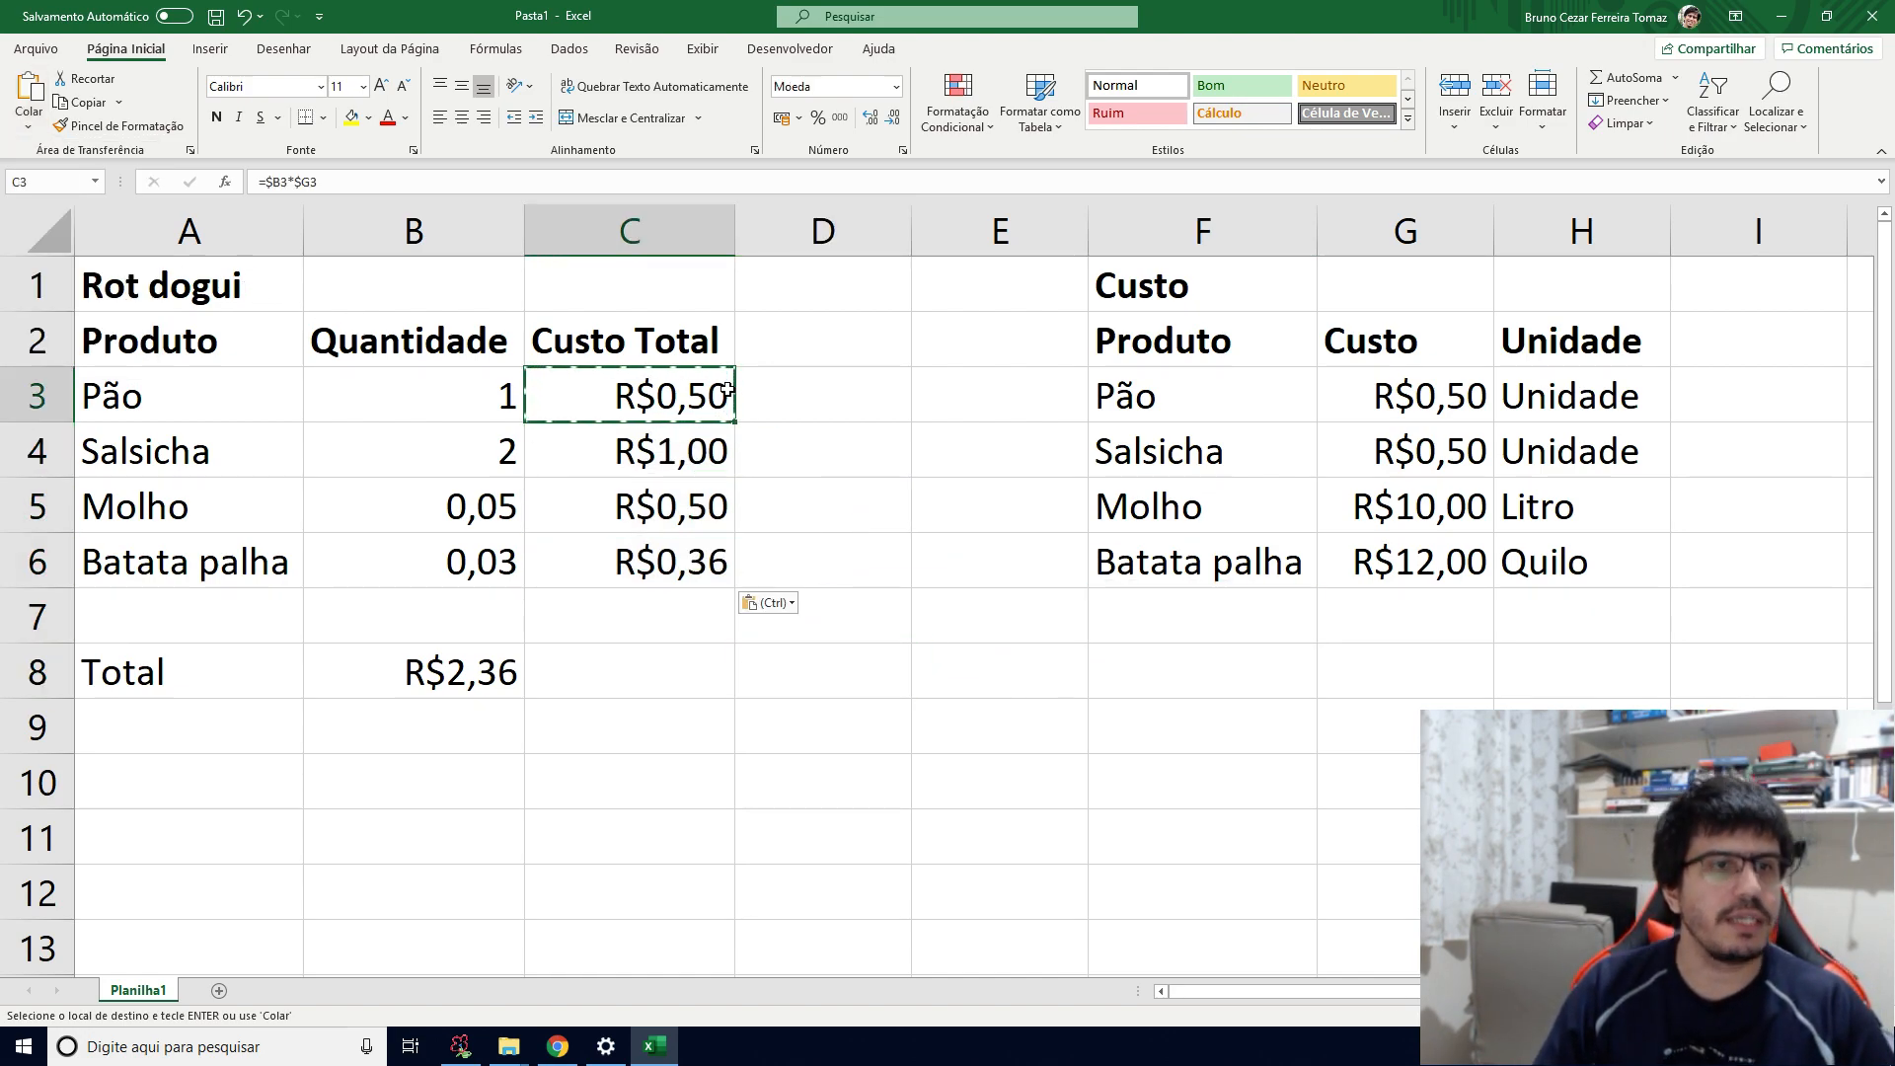
click(713, 451)
click(724, 527)
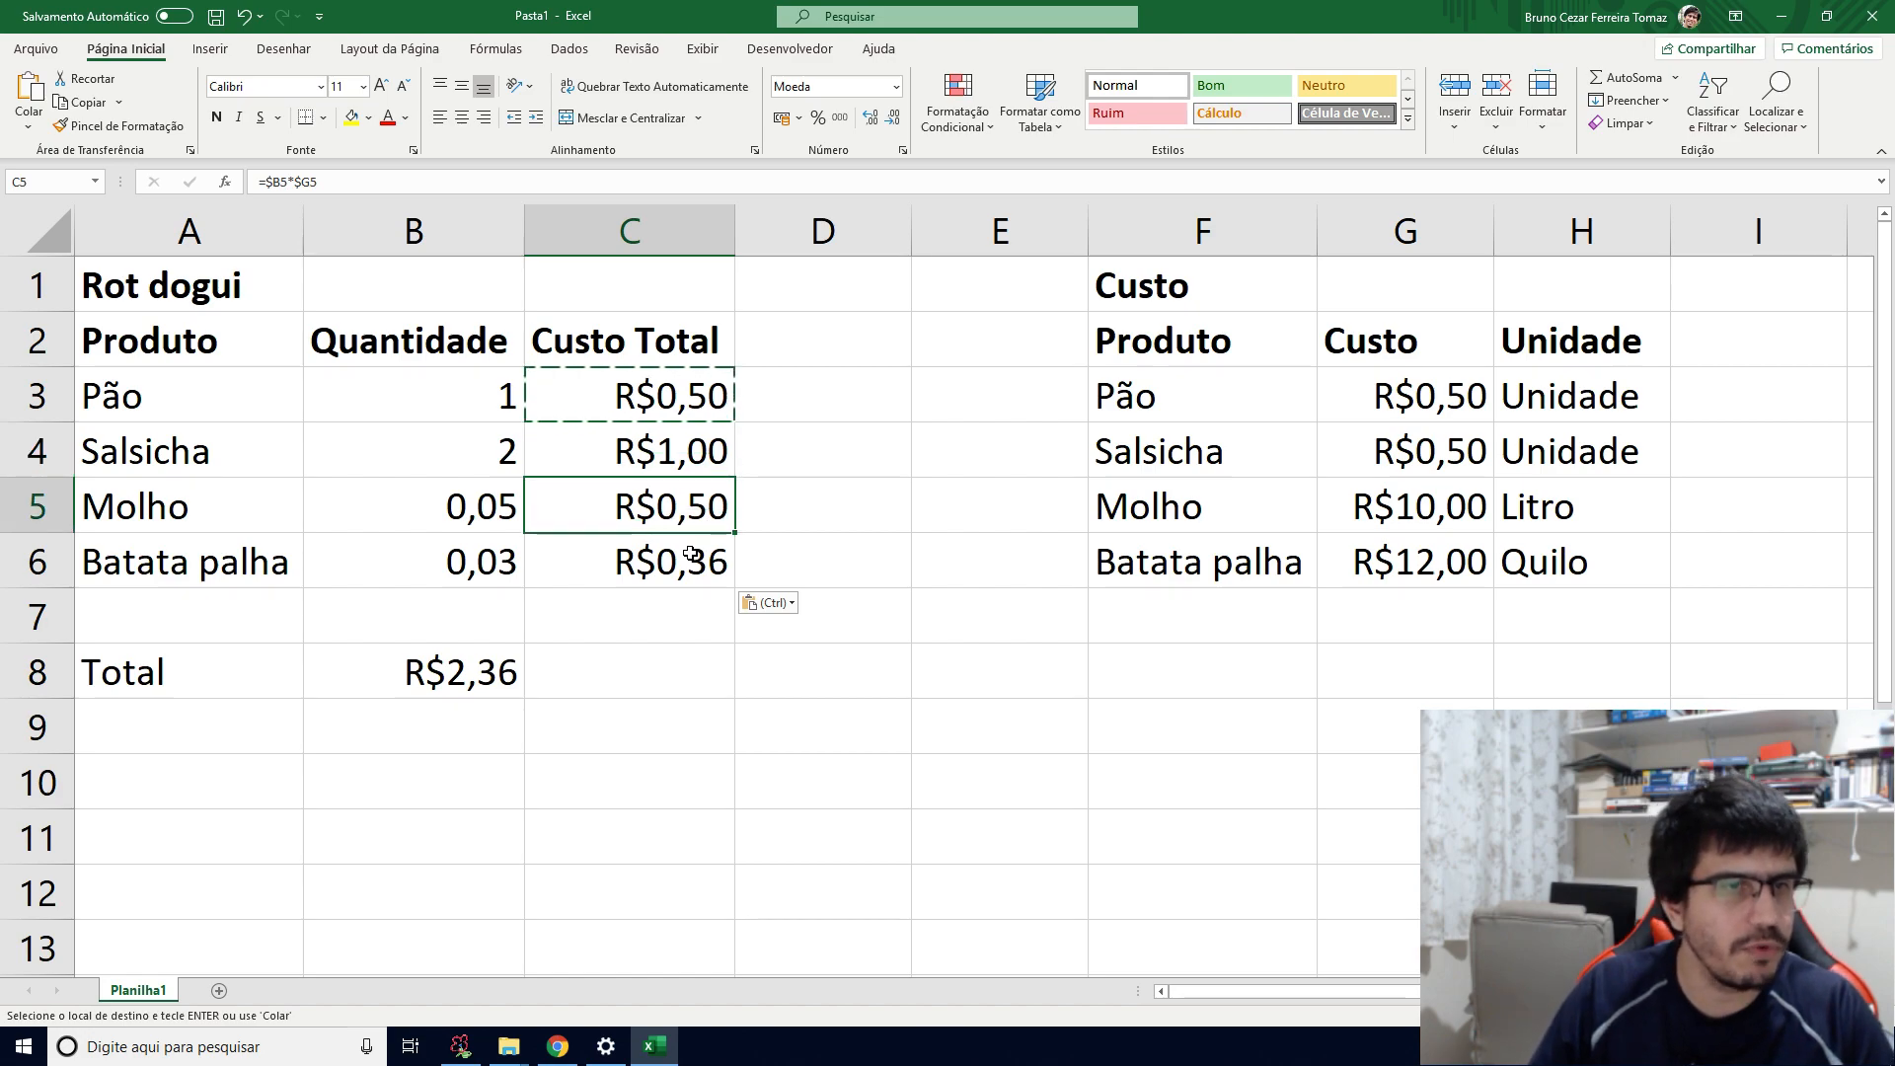
click(693, 555)
key(Escape)
Step: Enter the total formula =soma(C3:C6) in C8 to add up the Custo Total column
click(668, 678)
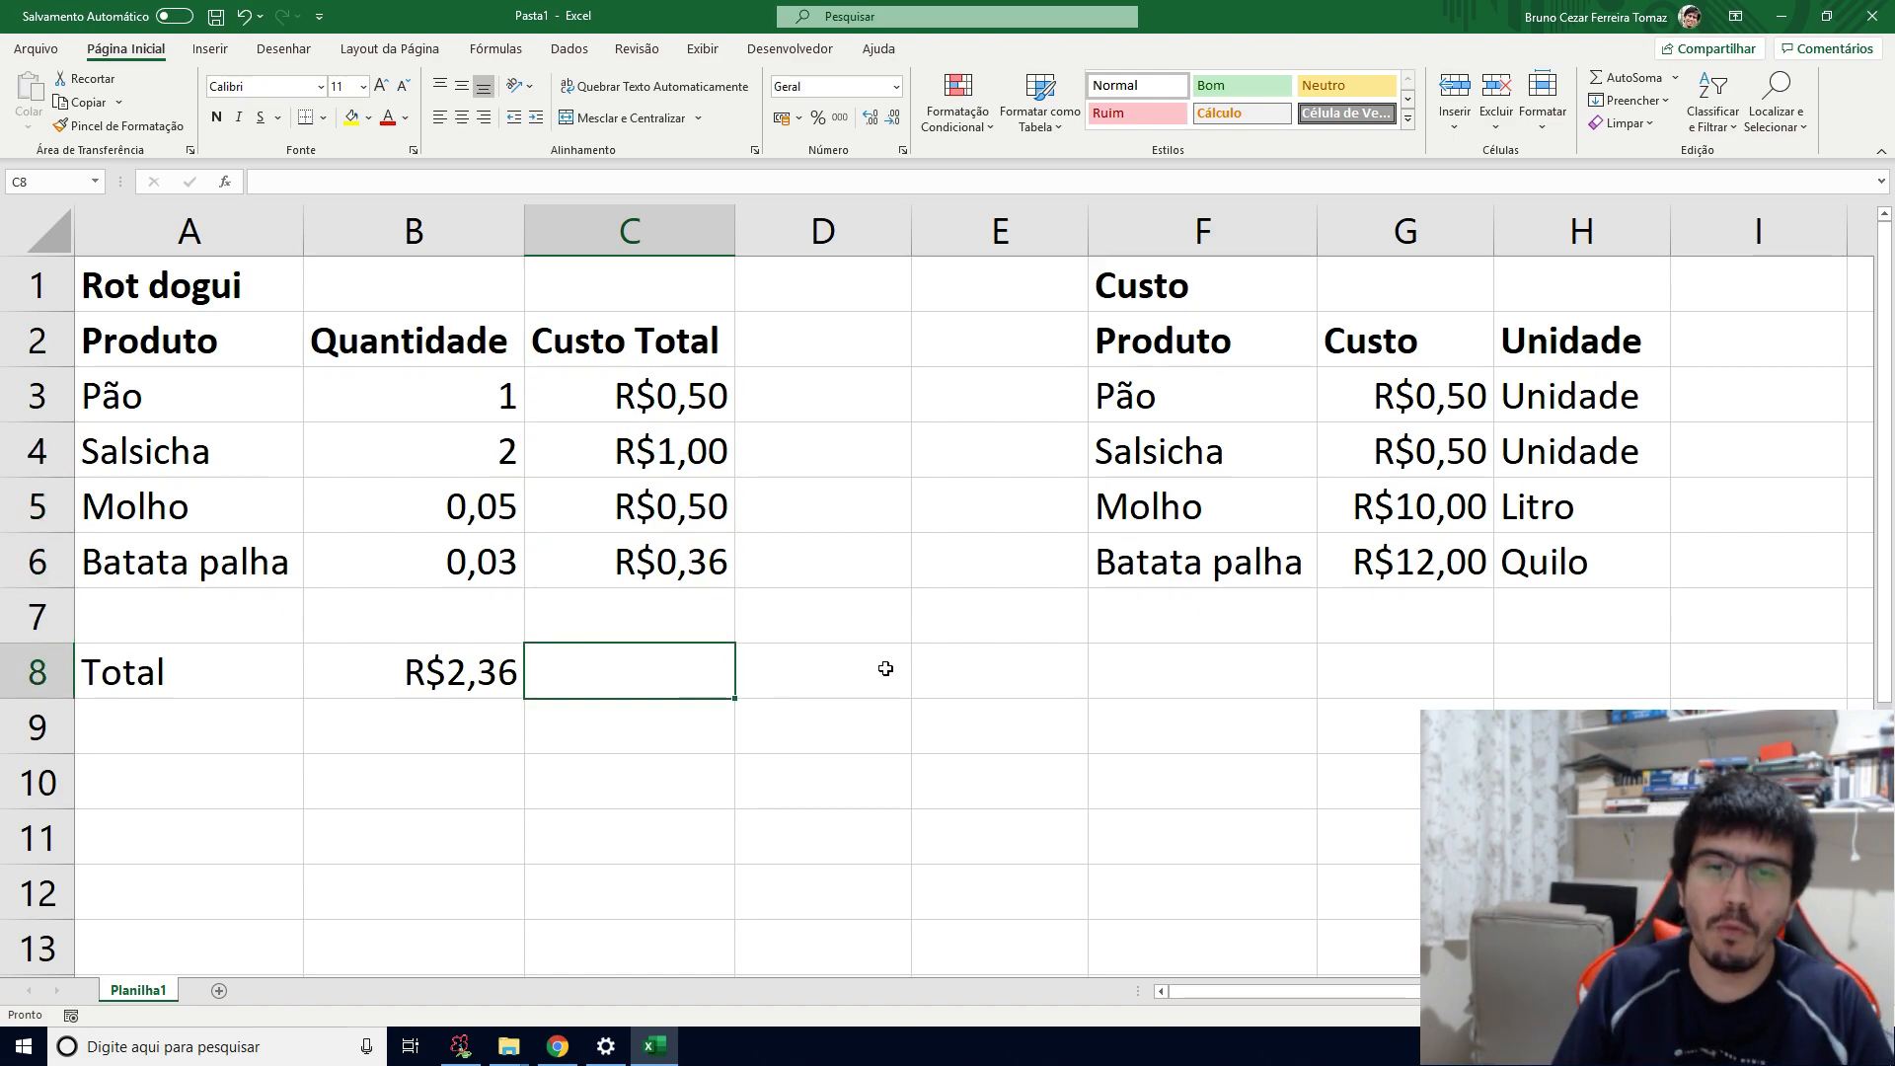
text(=)
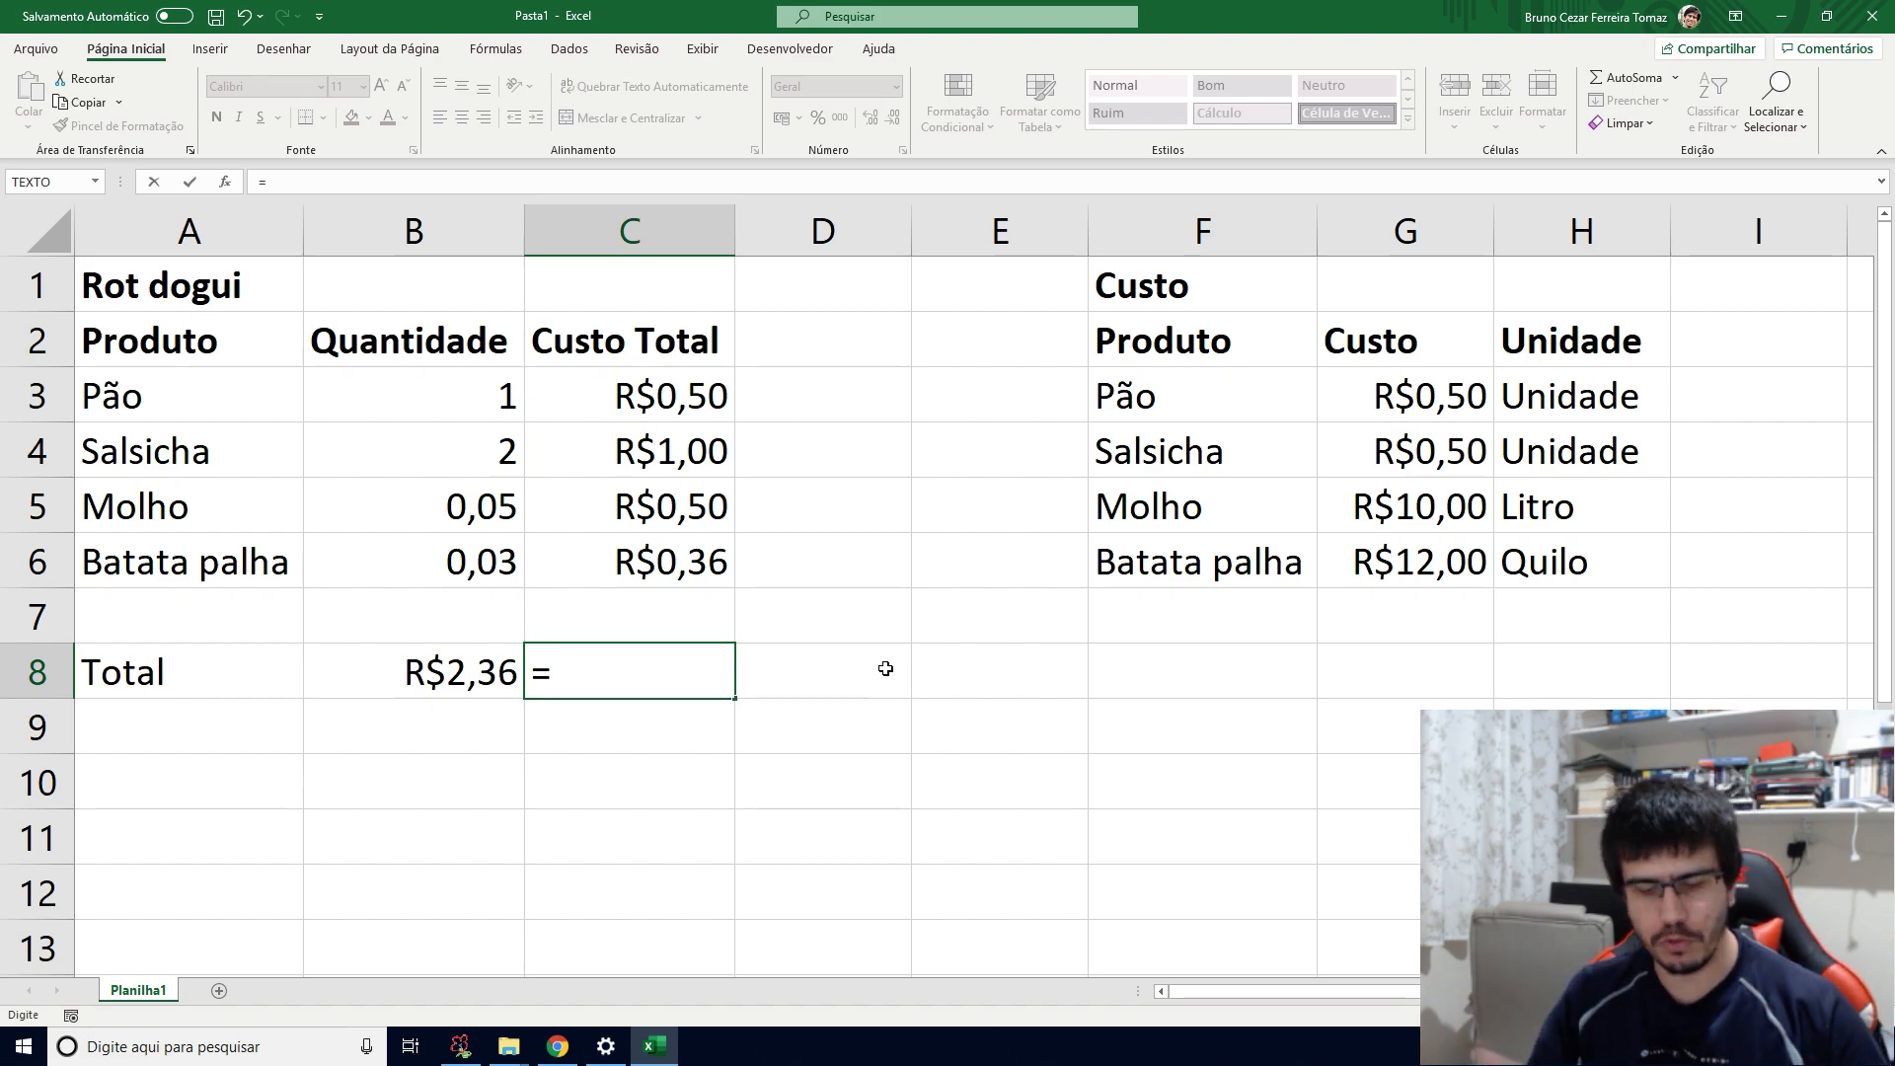
text(soma()
key(Up)
key(Up)
key(Up)
key(Up)
key(Up)
key(shift+Down)
key(shift+Down)
key(shift+Down)
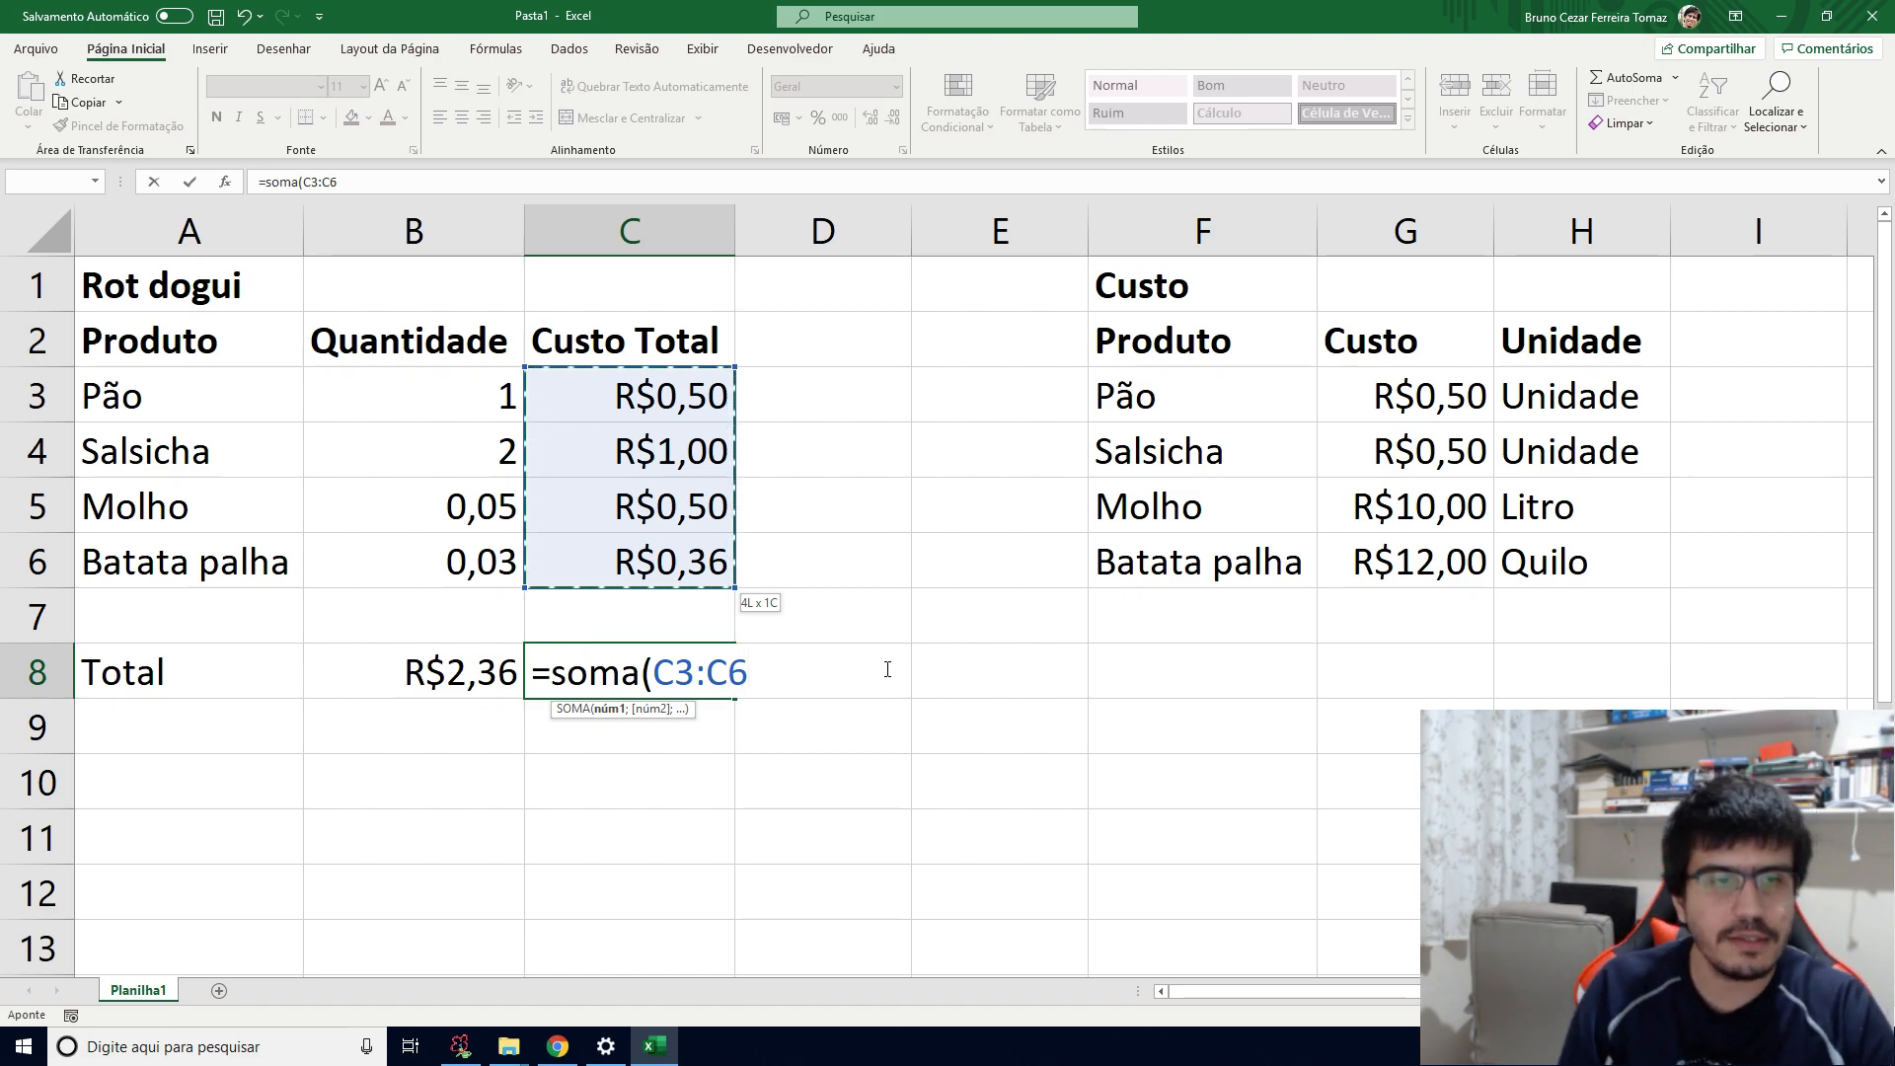
text())
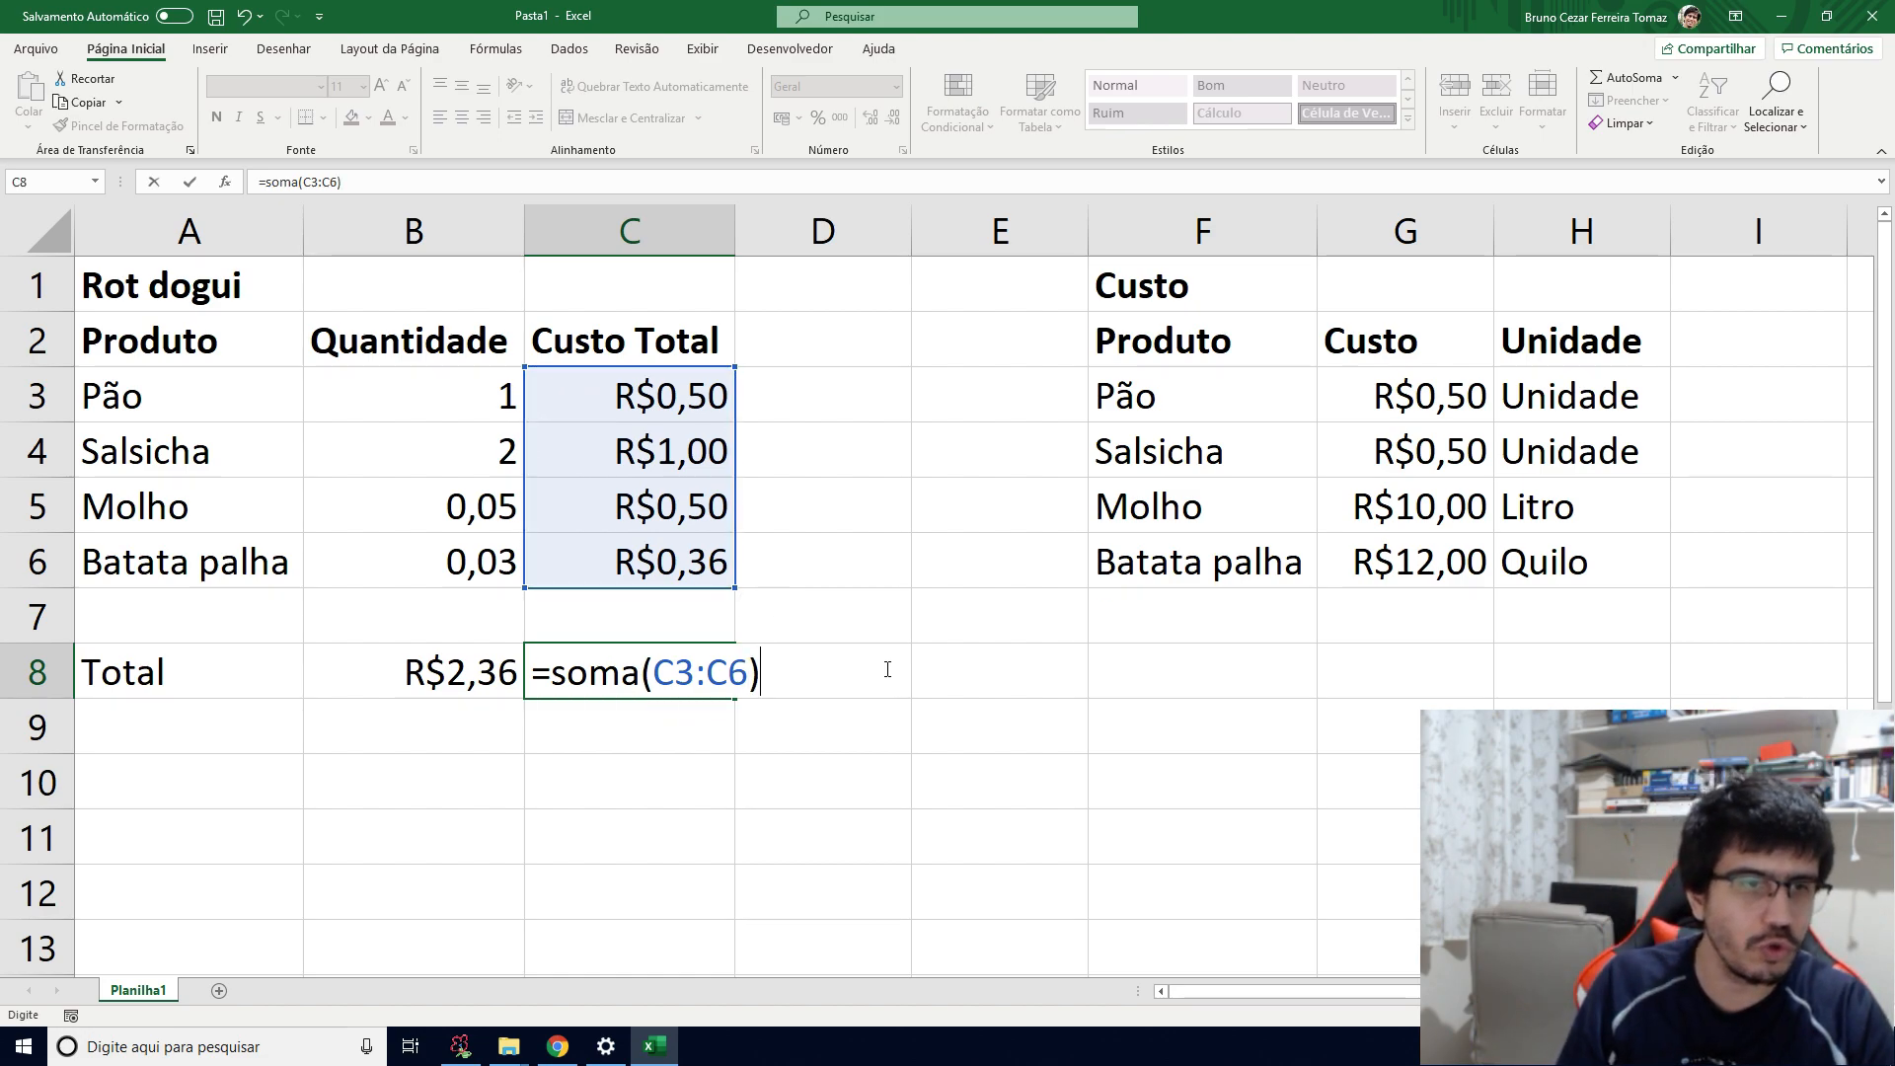
key(Return)
Step: Clear the old total in B8
key(Up)
key(Left)
key(shift+Right)
key(Left)
key(Right)
key(Delete)
Step: Review the ingredient quantities in column B cell by cell
key(Up)
key(Up)
key(Up)
key(Up)
key(Down)
key(Down)
key(Down)
key(Up)
key(Up)
key(Up)
key(Up)
key(Down)
key(Down)
key(Down)
key(Up)
key(Up)
key(Up)
key(Down)
key(Down)
key(Down)
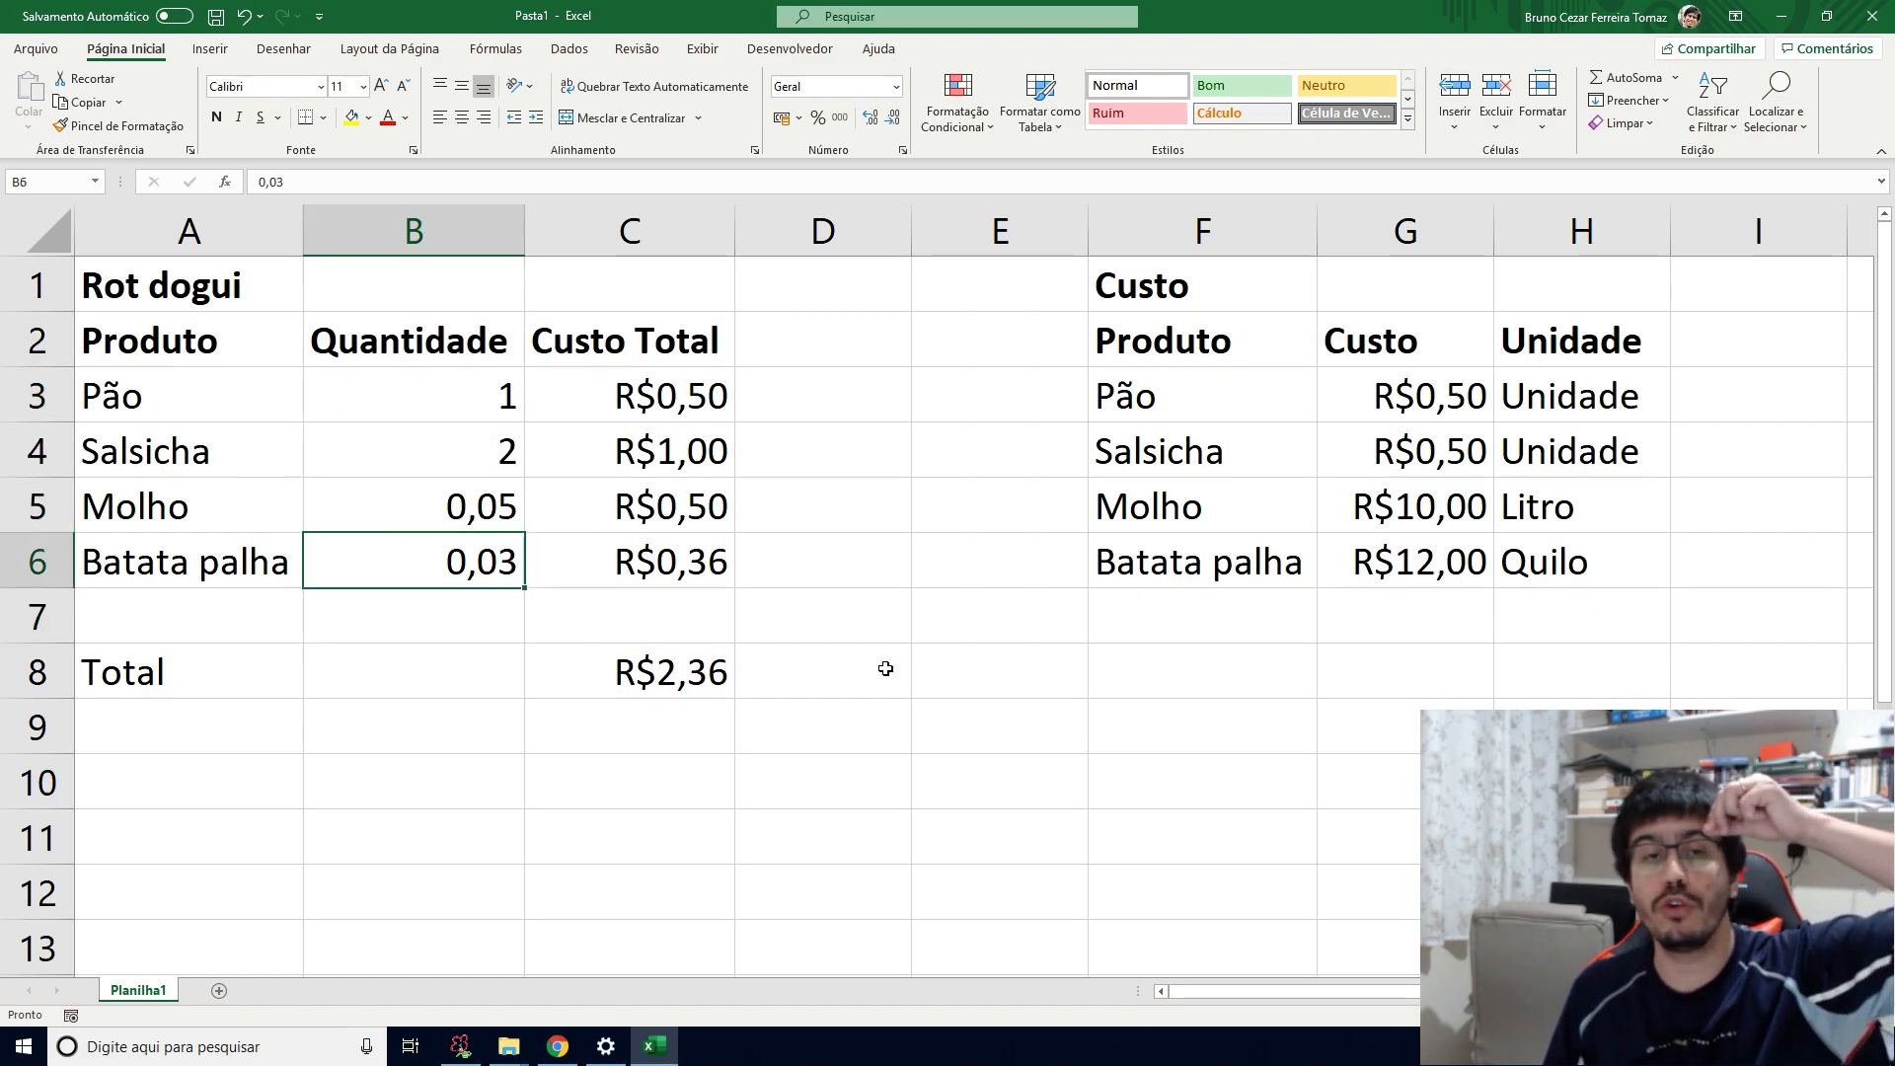
key(Left)
key(Down)
key(Right)
key(Right)
key(Right)
key(Right)
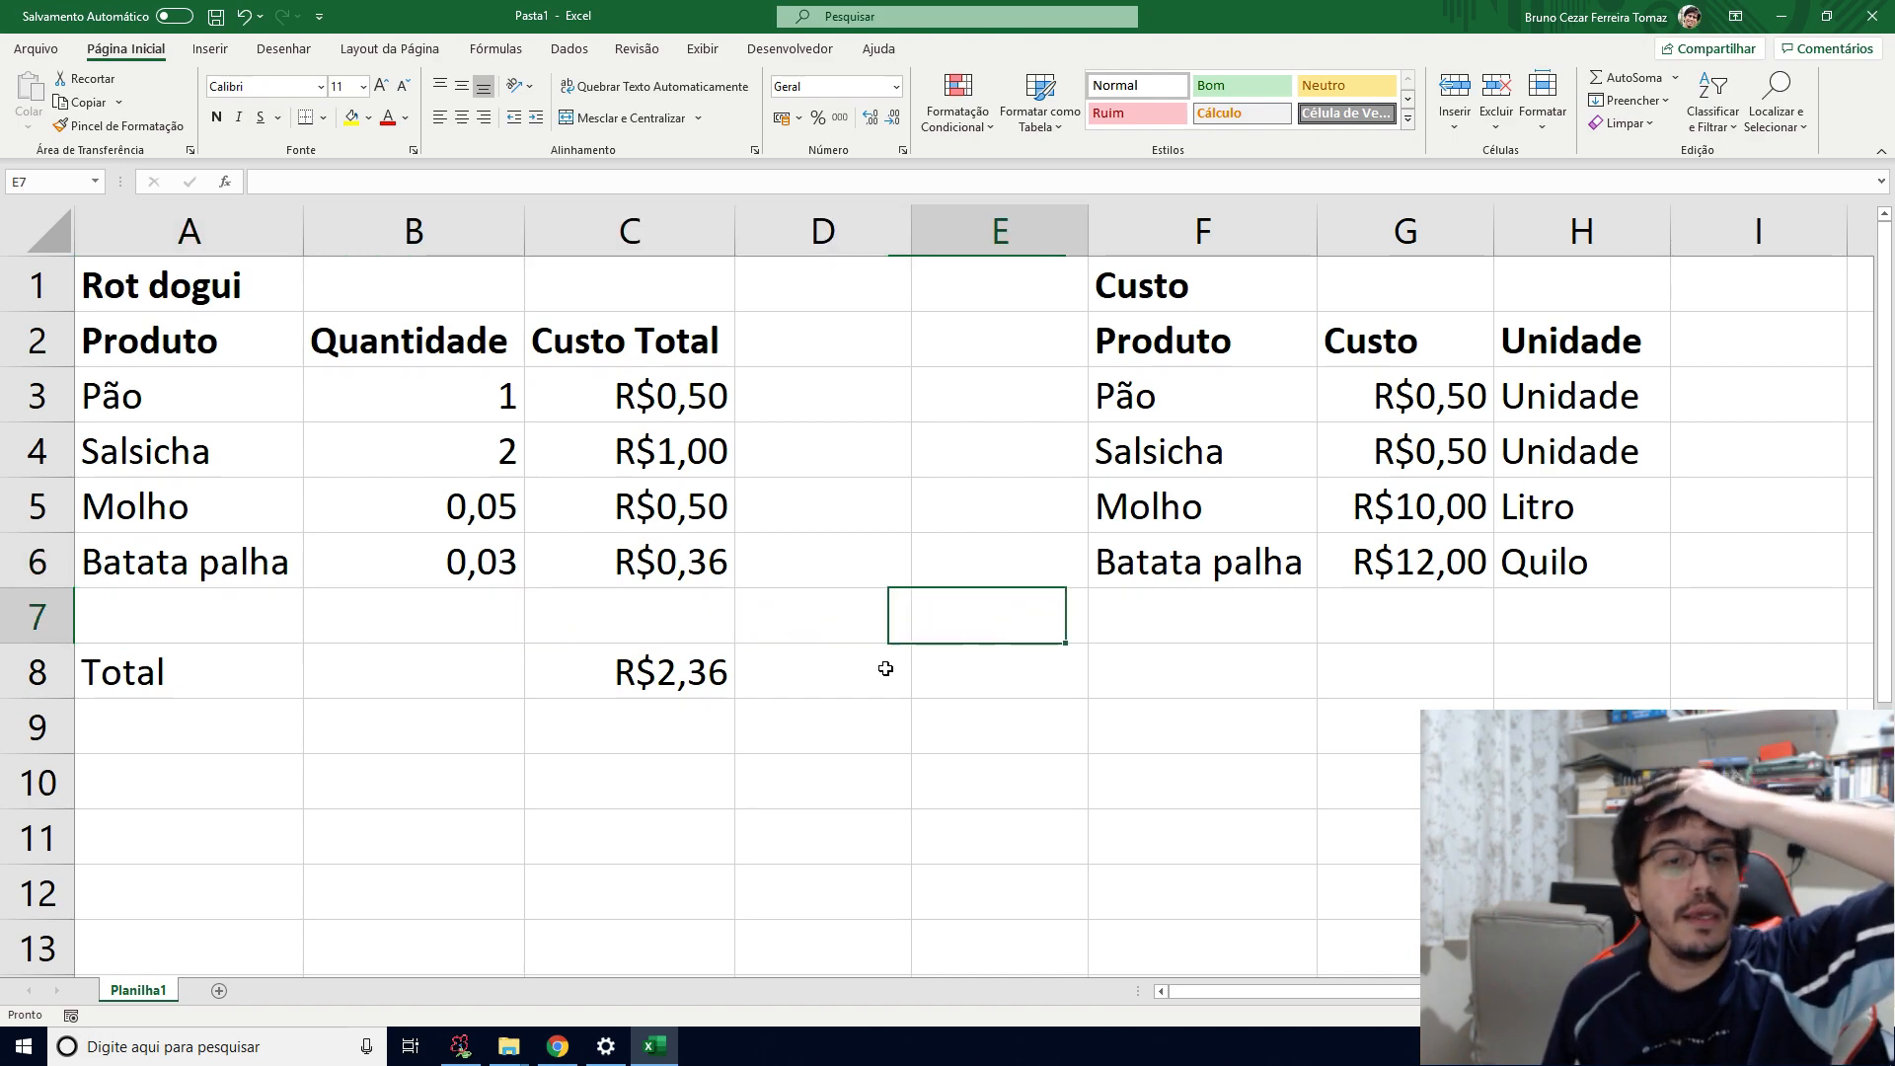
key(Right)
key(Right)
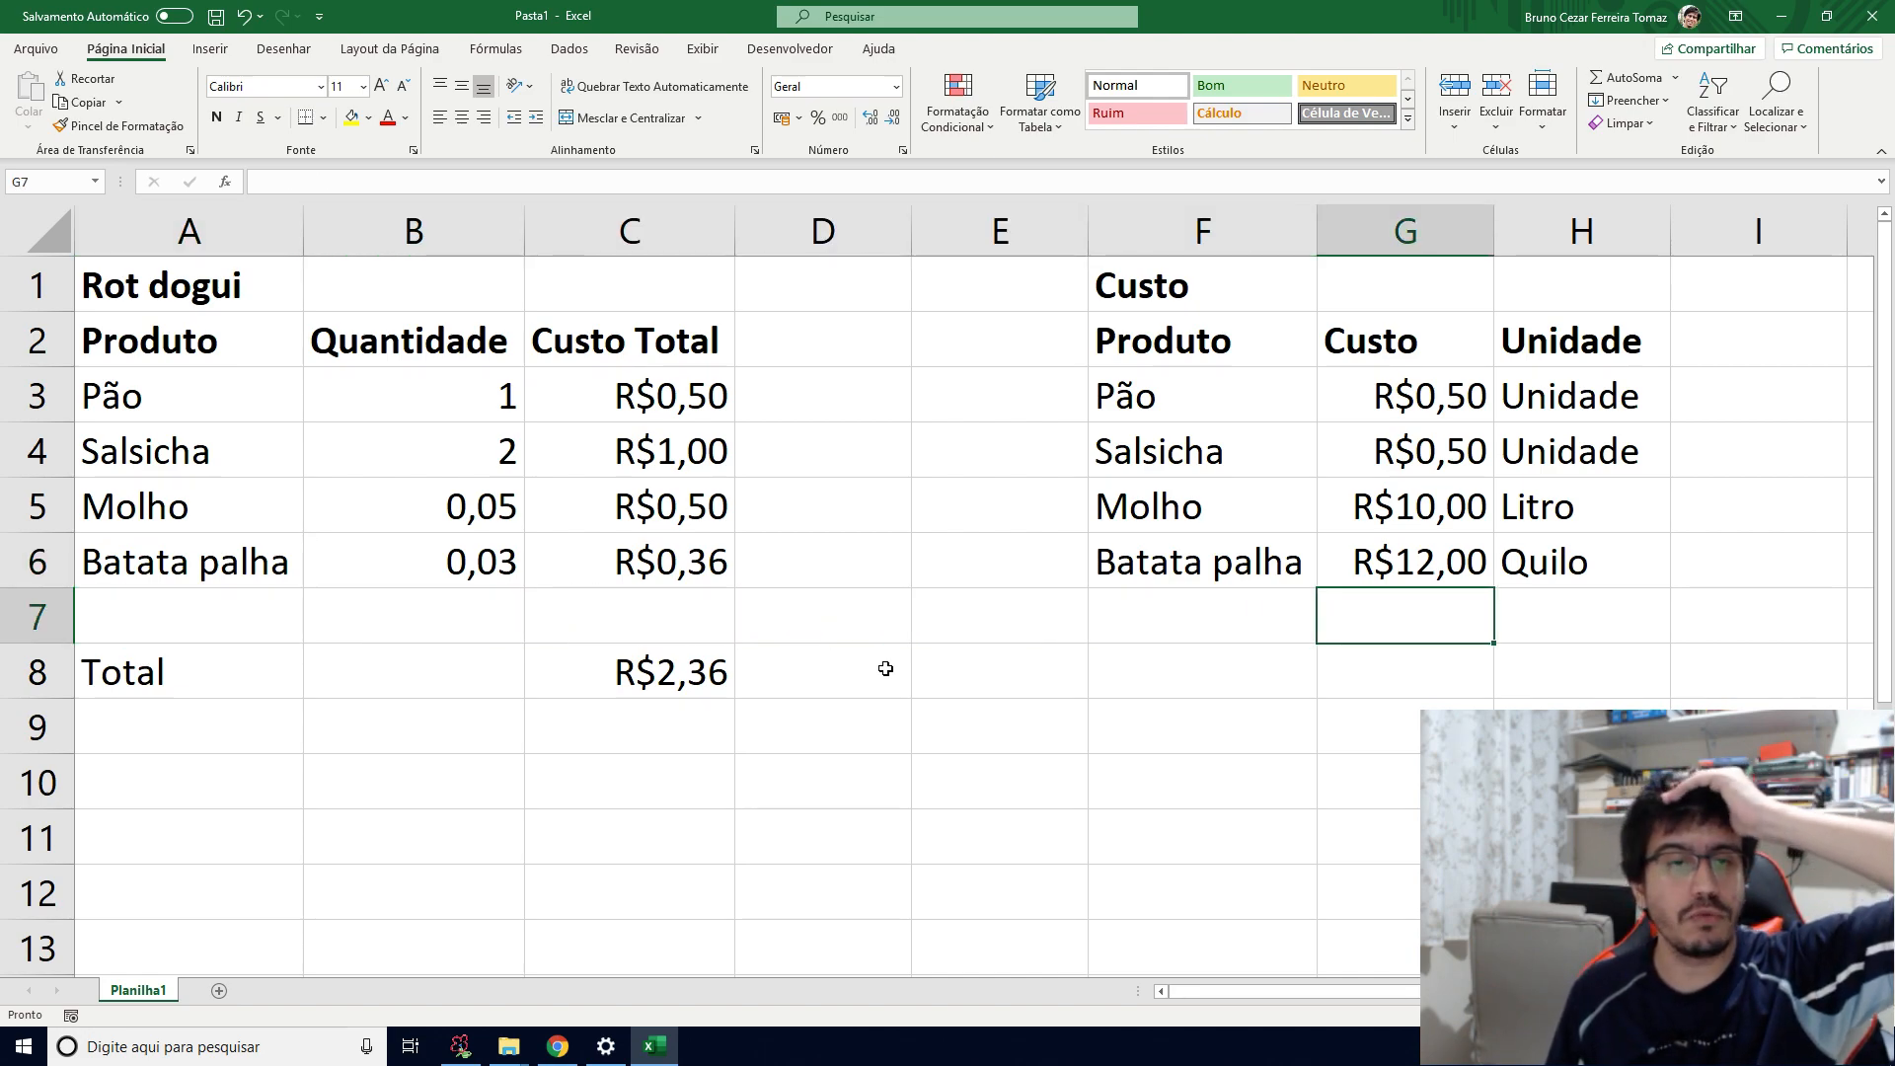
key(Left)
key(Right)
key(Right)
key(Left)
key(Left)
key(Left)
key(Left)
key(Left)
key(Left)
key(Left)
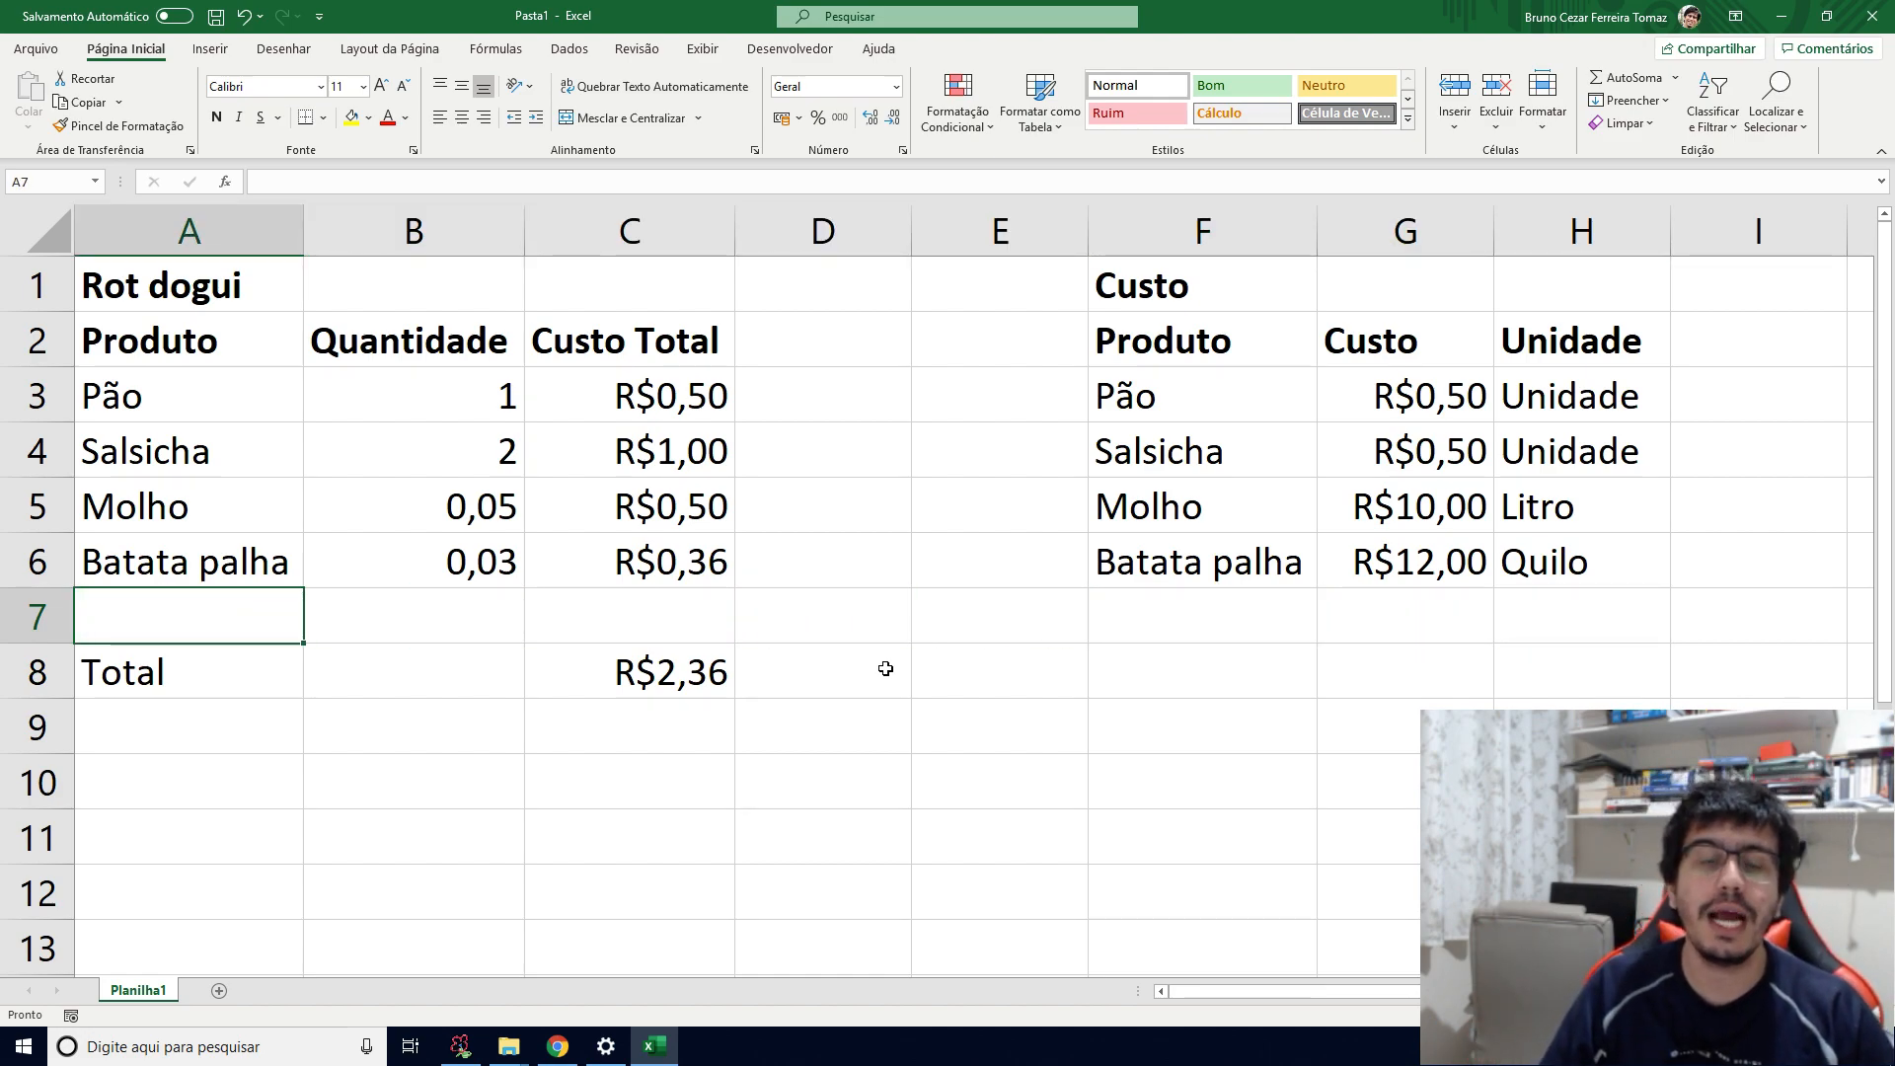
Step: Insert a new row at row 7 and add the product Mostarda with quantity 0,05
right_click(36, 637)
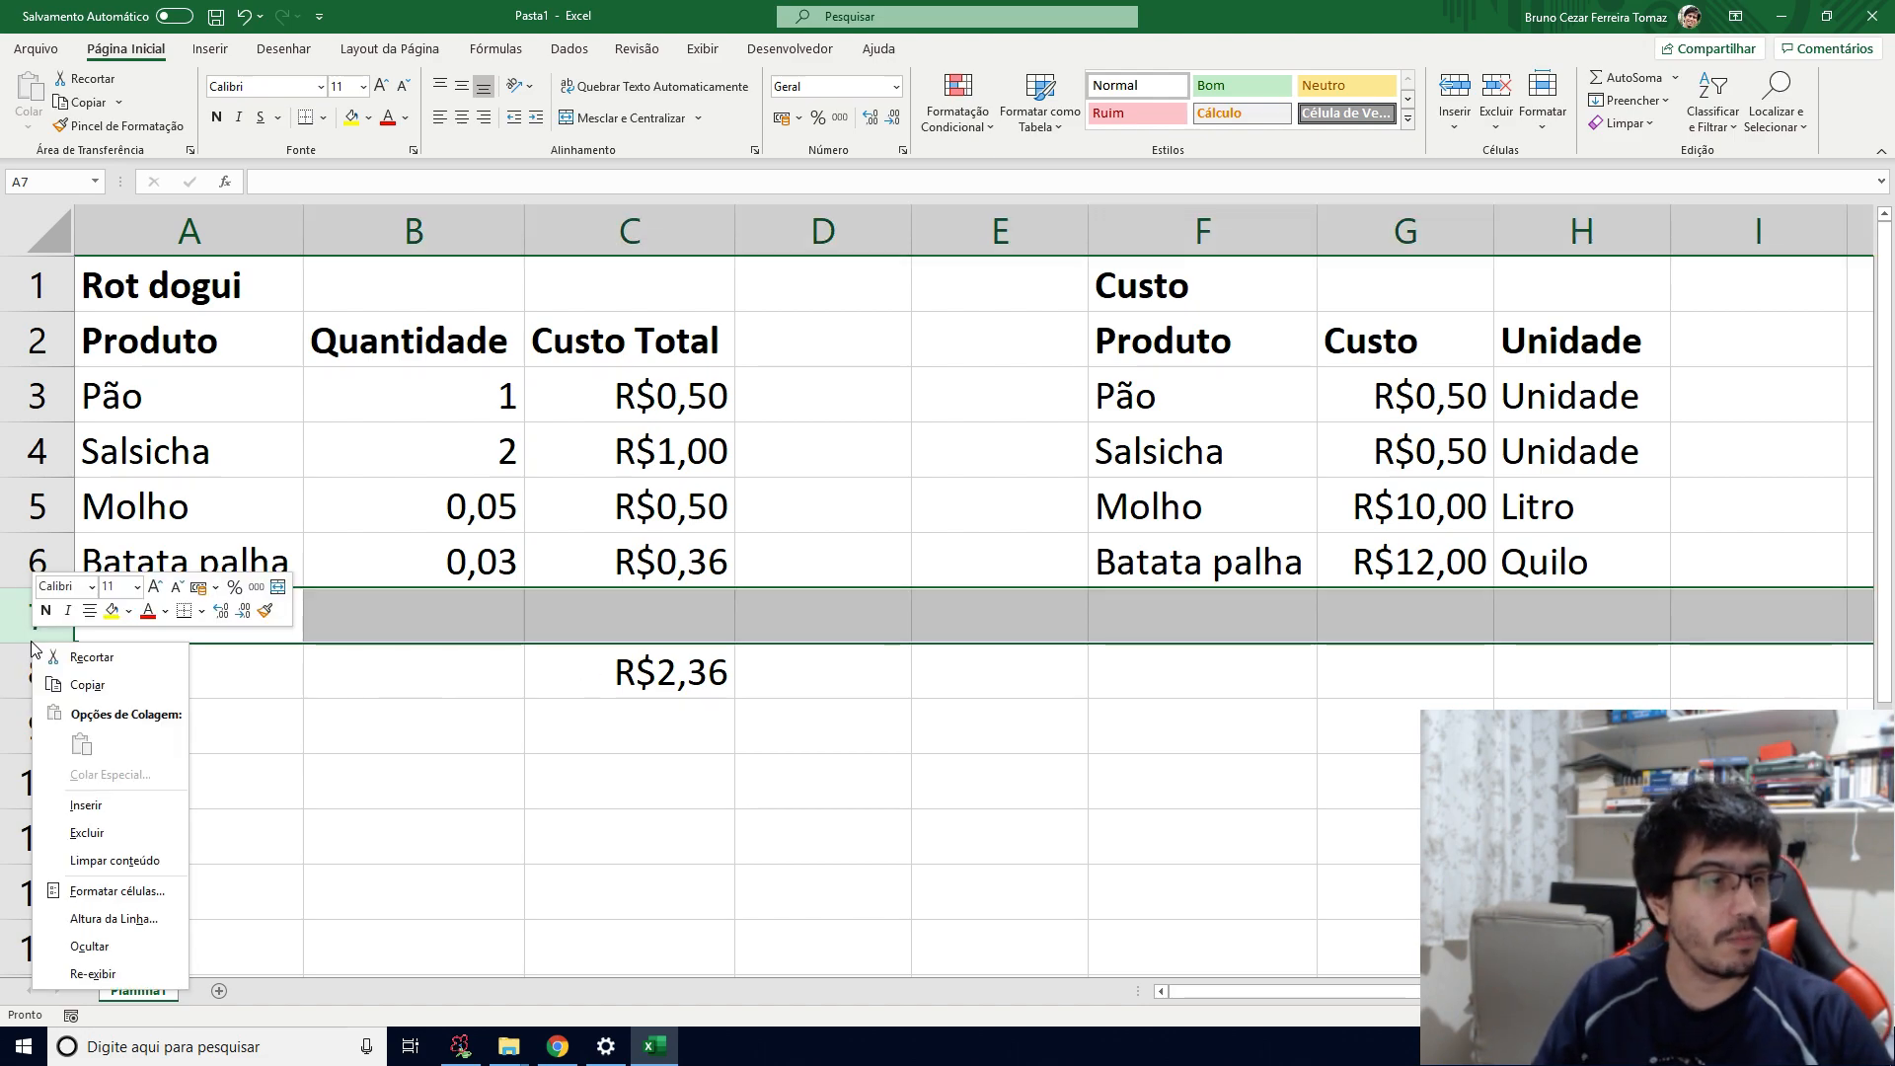
click(86, 805)
click(143, 607)
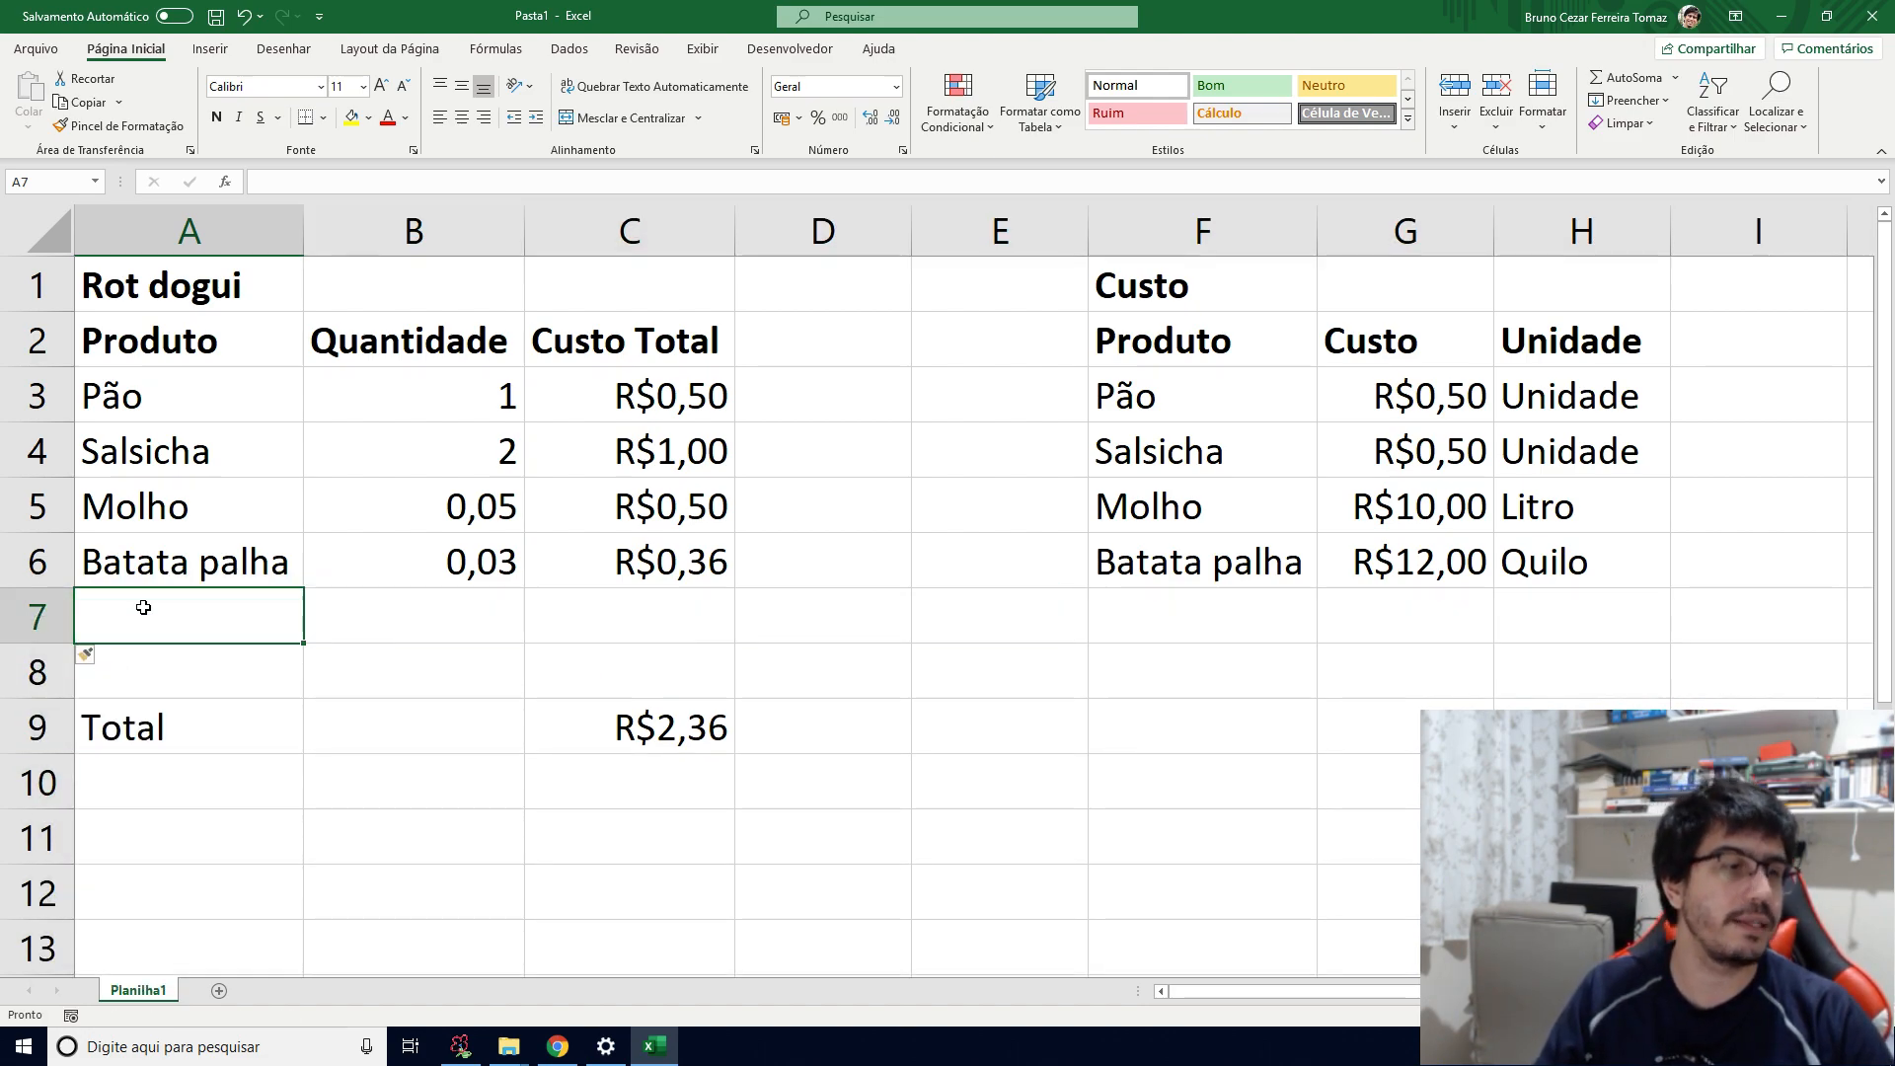
text(Mostarda)
key(Tab)
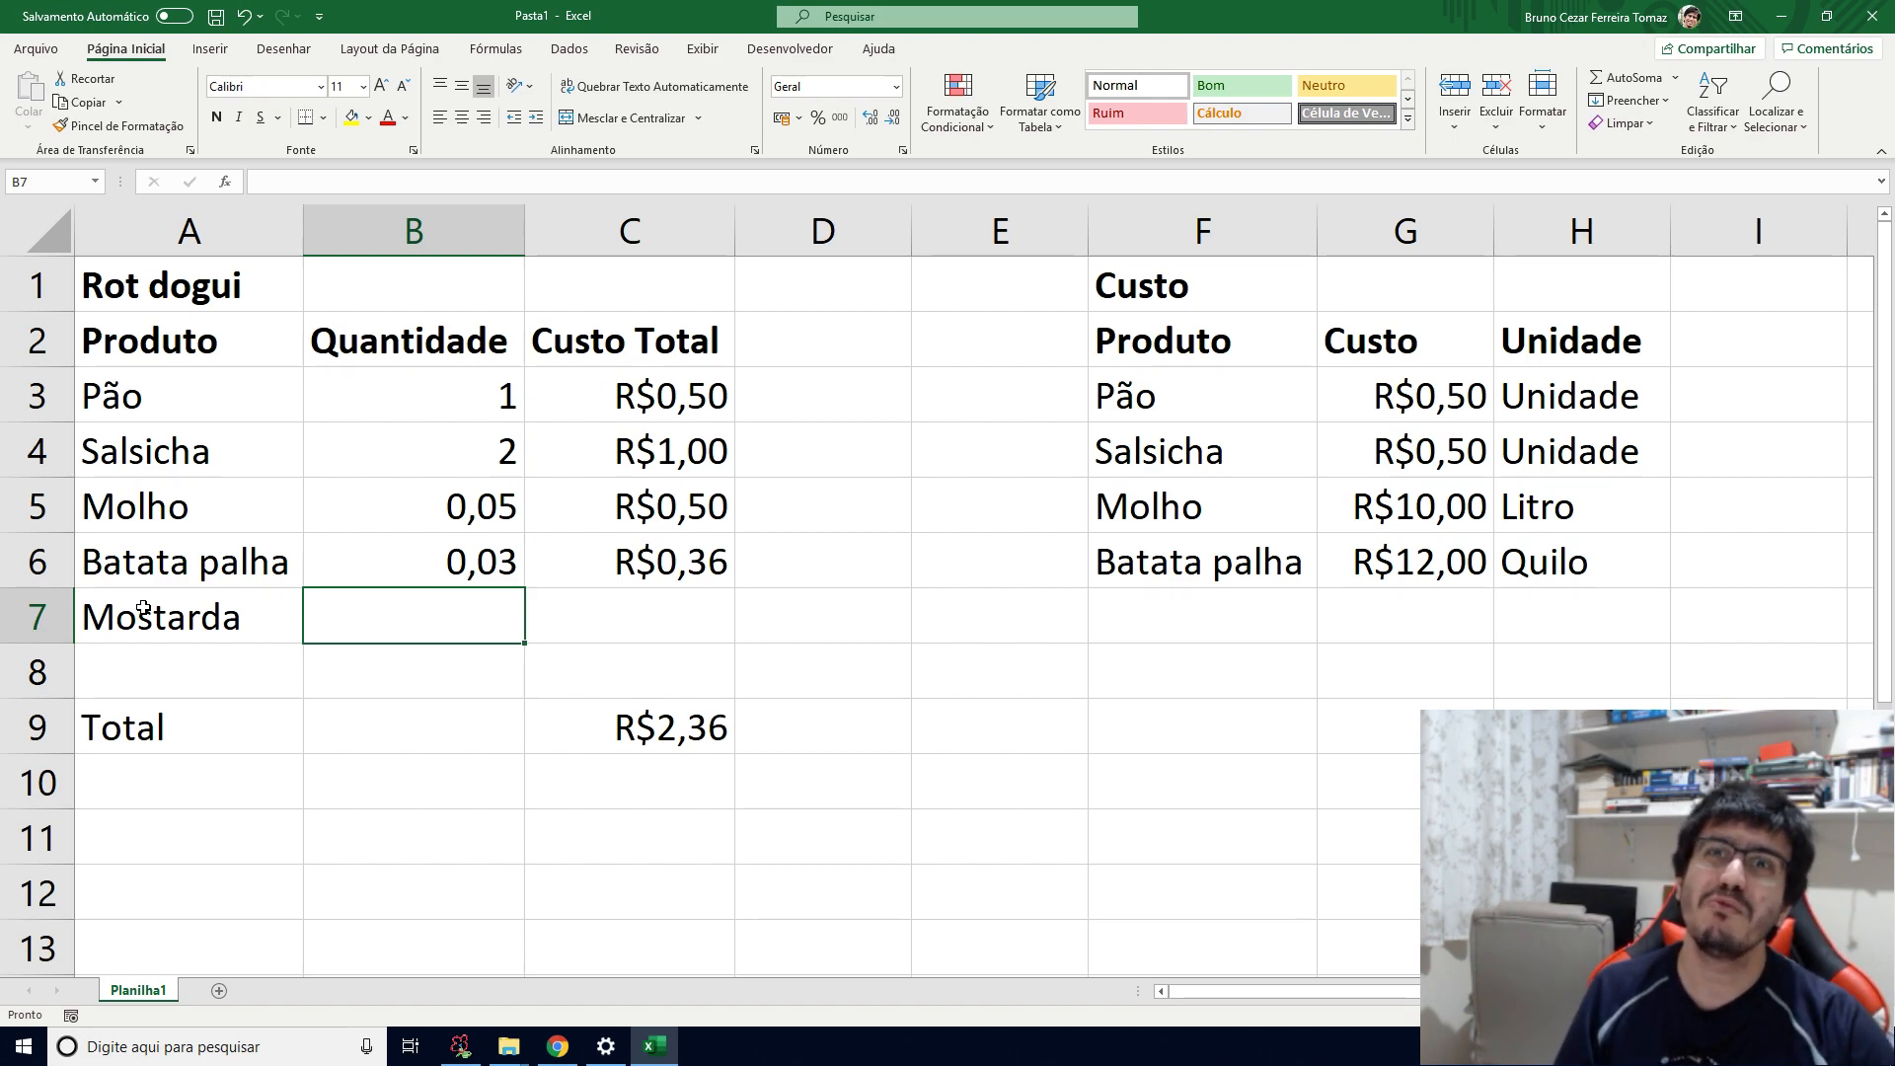
text(0,05)
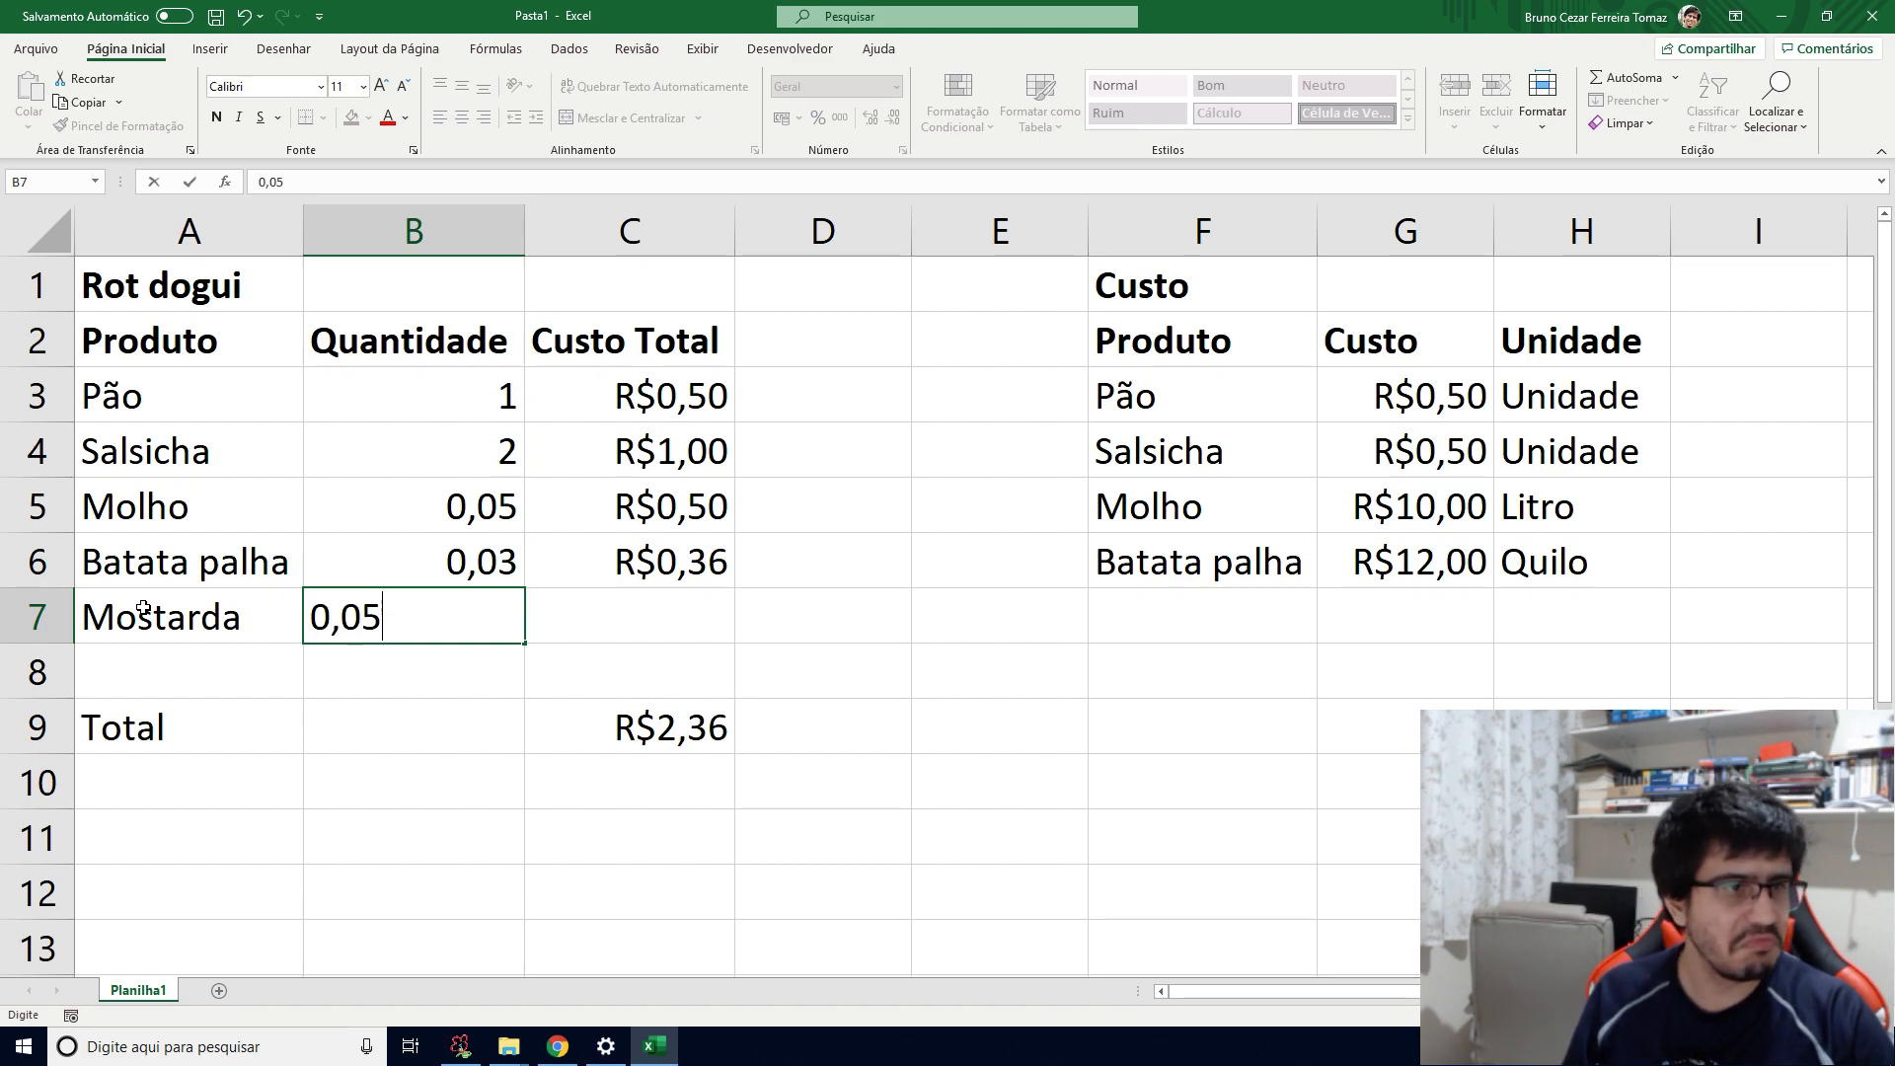
key(Tab)
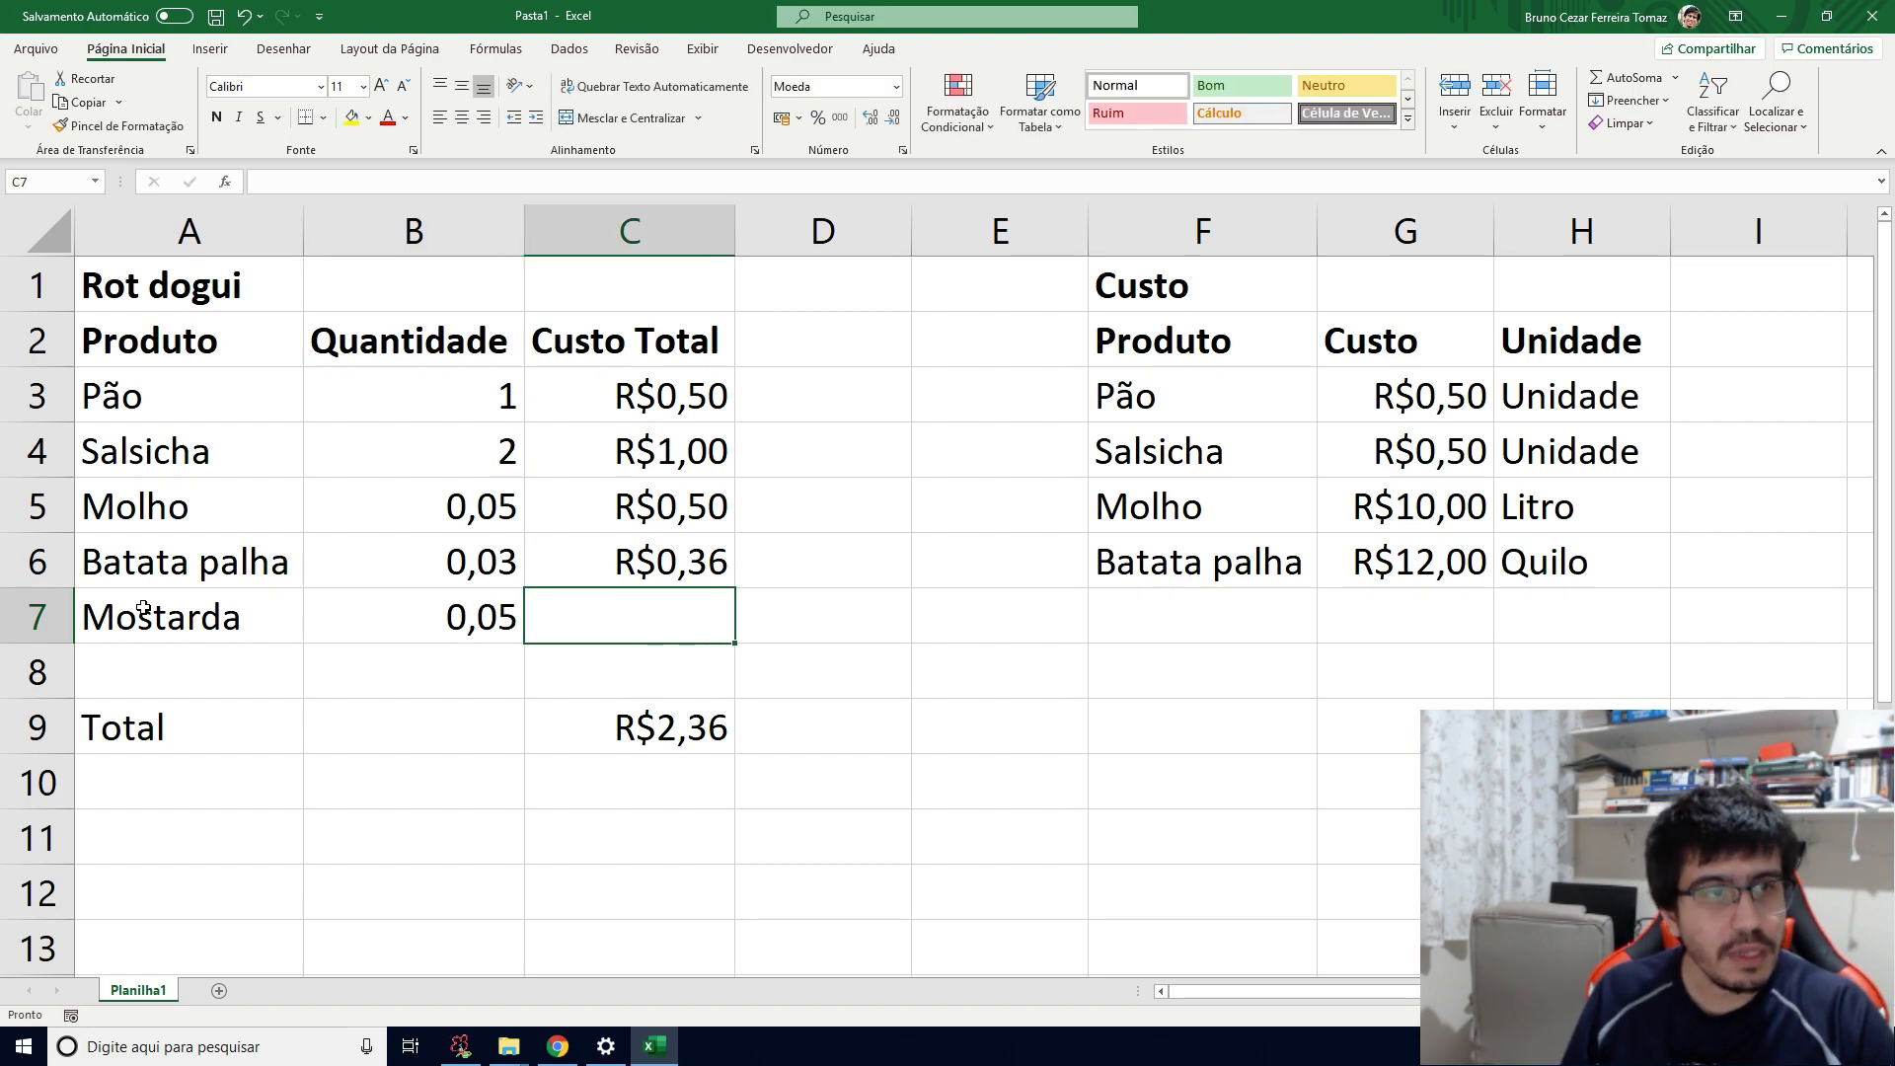
Step: Add Mostarda to the Custo table in F7 with a cost of 20 in G7
key(Right)
key(Right)
key(Right)
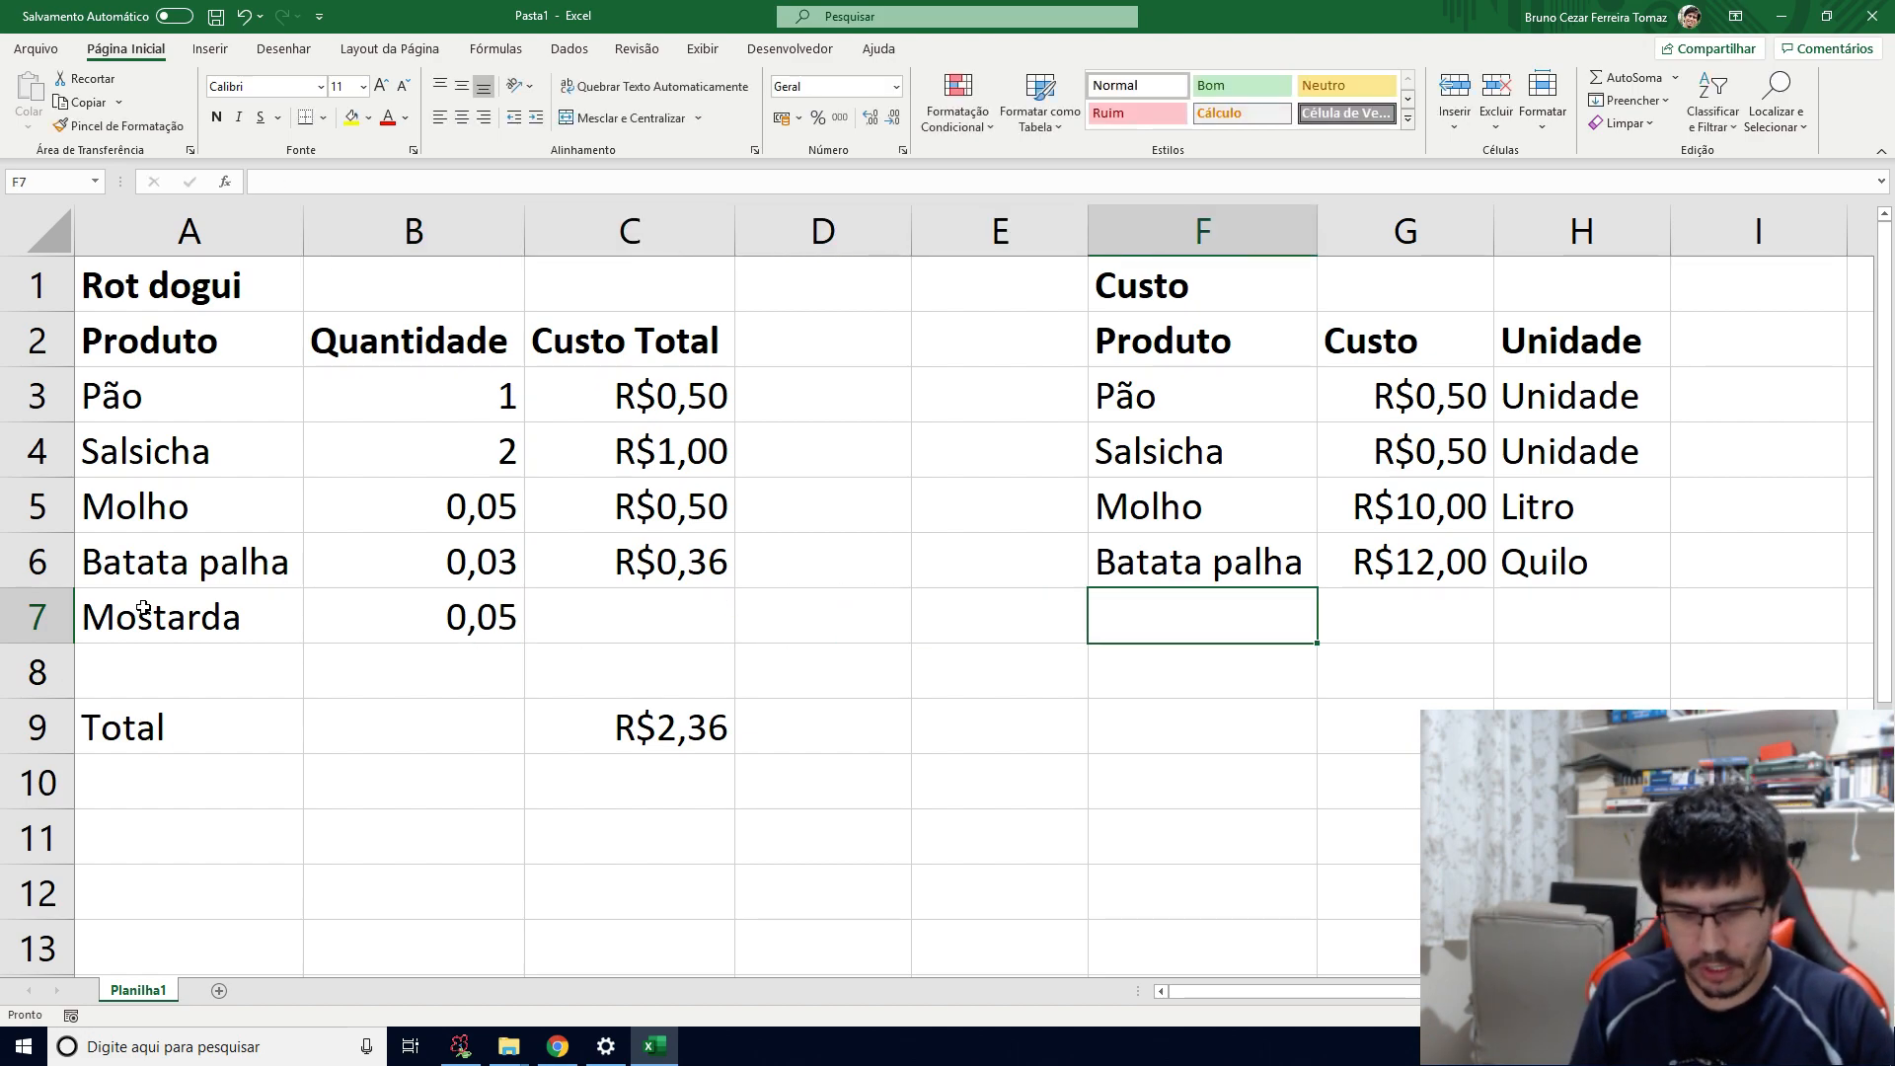
text(Mostarda)
key(Tab)
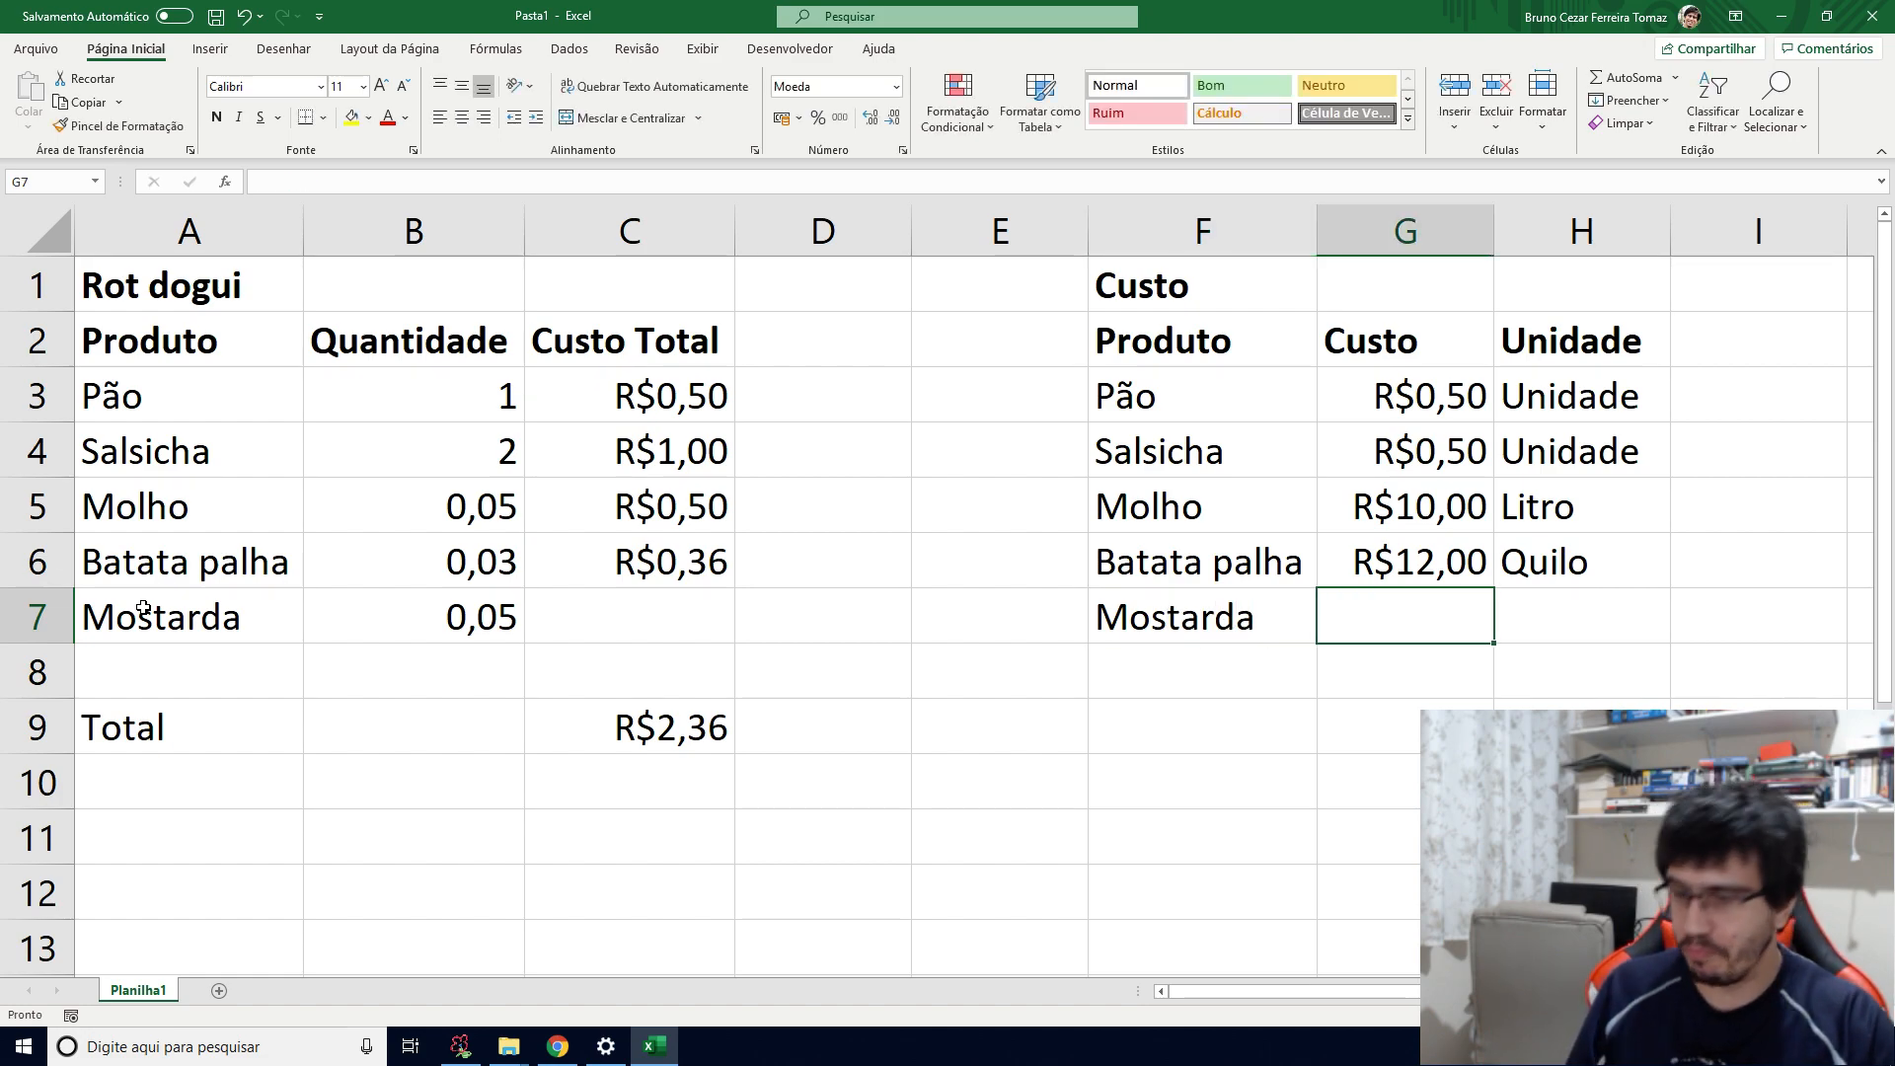
text(20)
key(Tab)
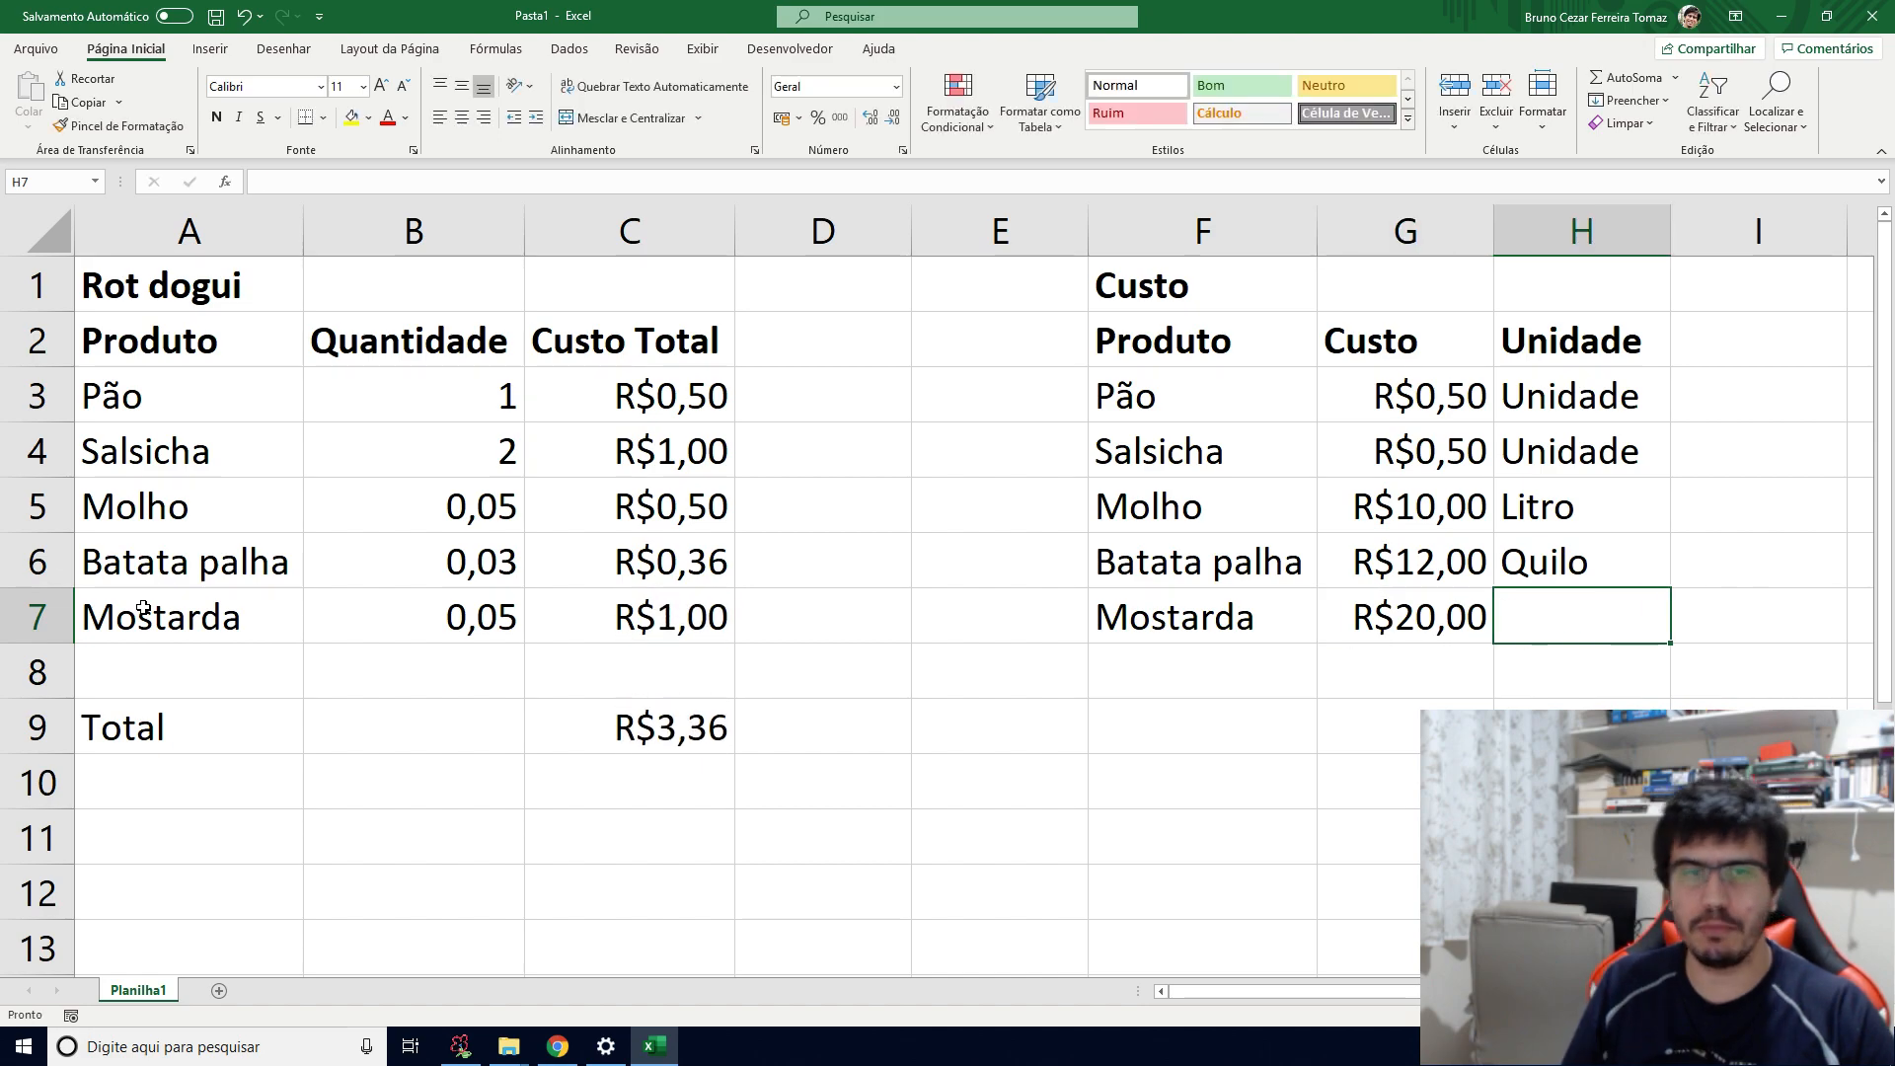
Step: Inspect the automatically extended Custo Total formula for Mostarda in C7 without changing it
key(Left)
key(Left)
key(Left)
key(Left)
key(Left)
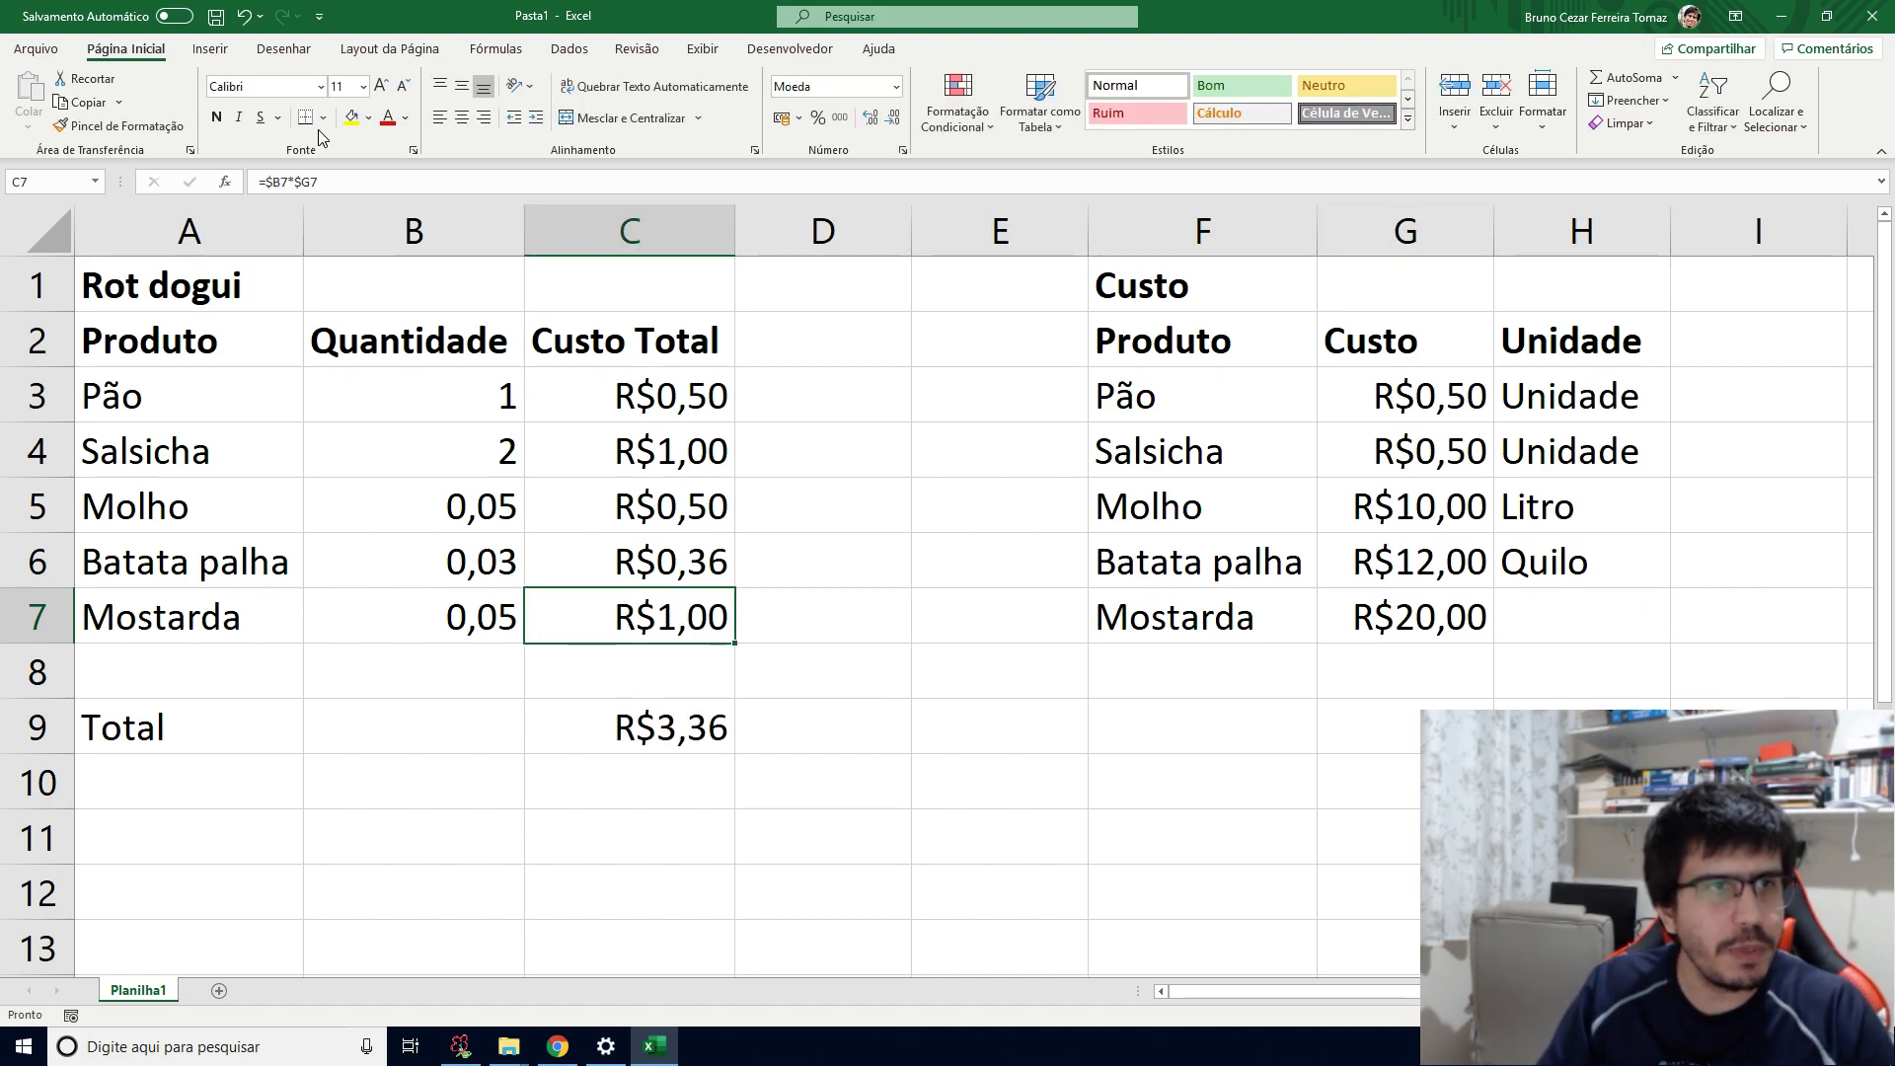
key(F2)
key(Escape)
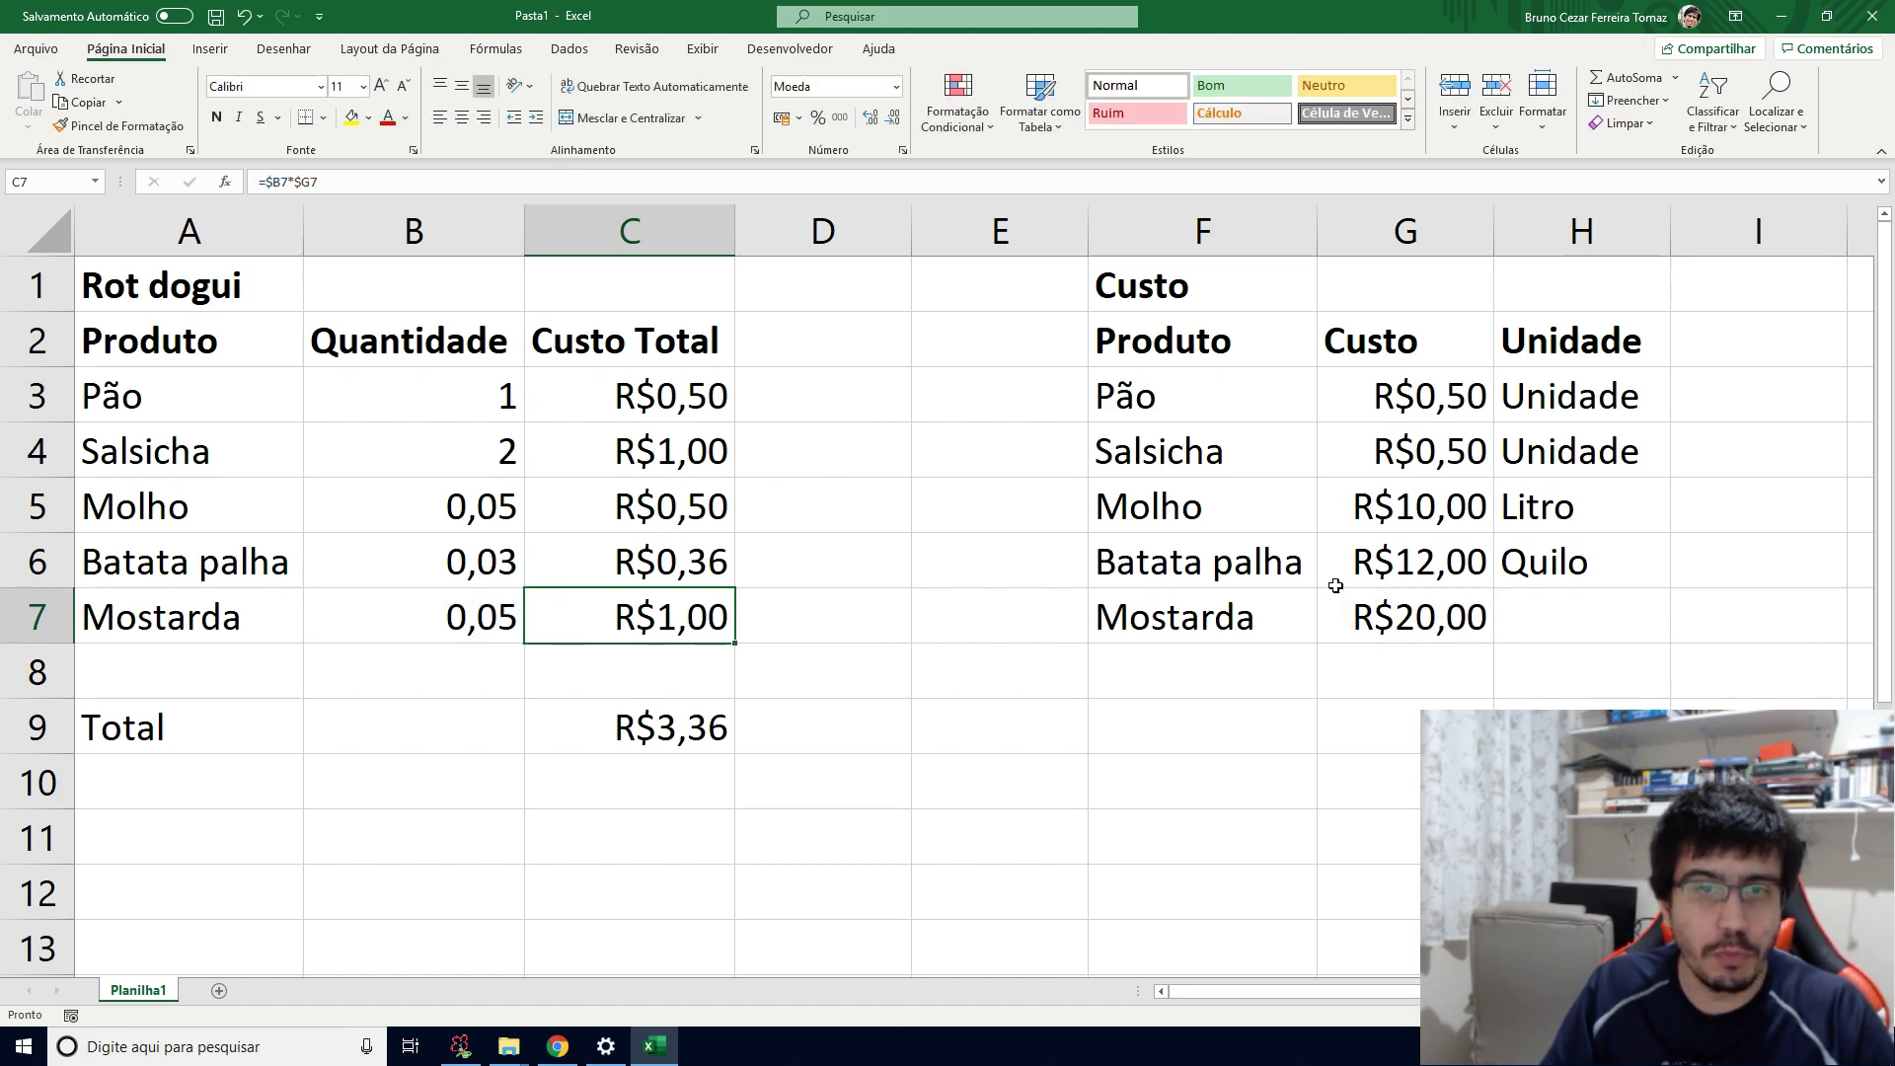
Step: Set the unit of Mostarda in H7 to Quilo
click(1402, 622)
click(1549, 614)
text(Quilo)
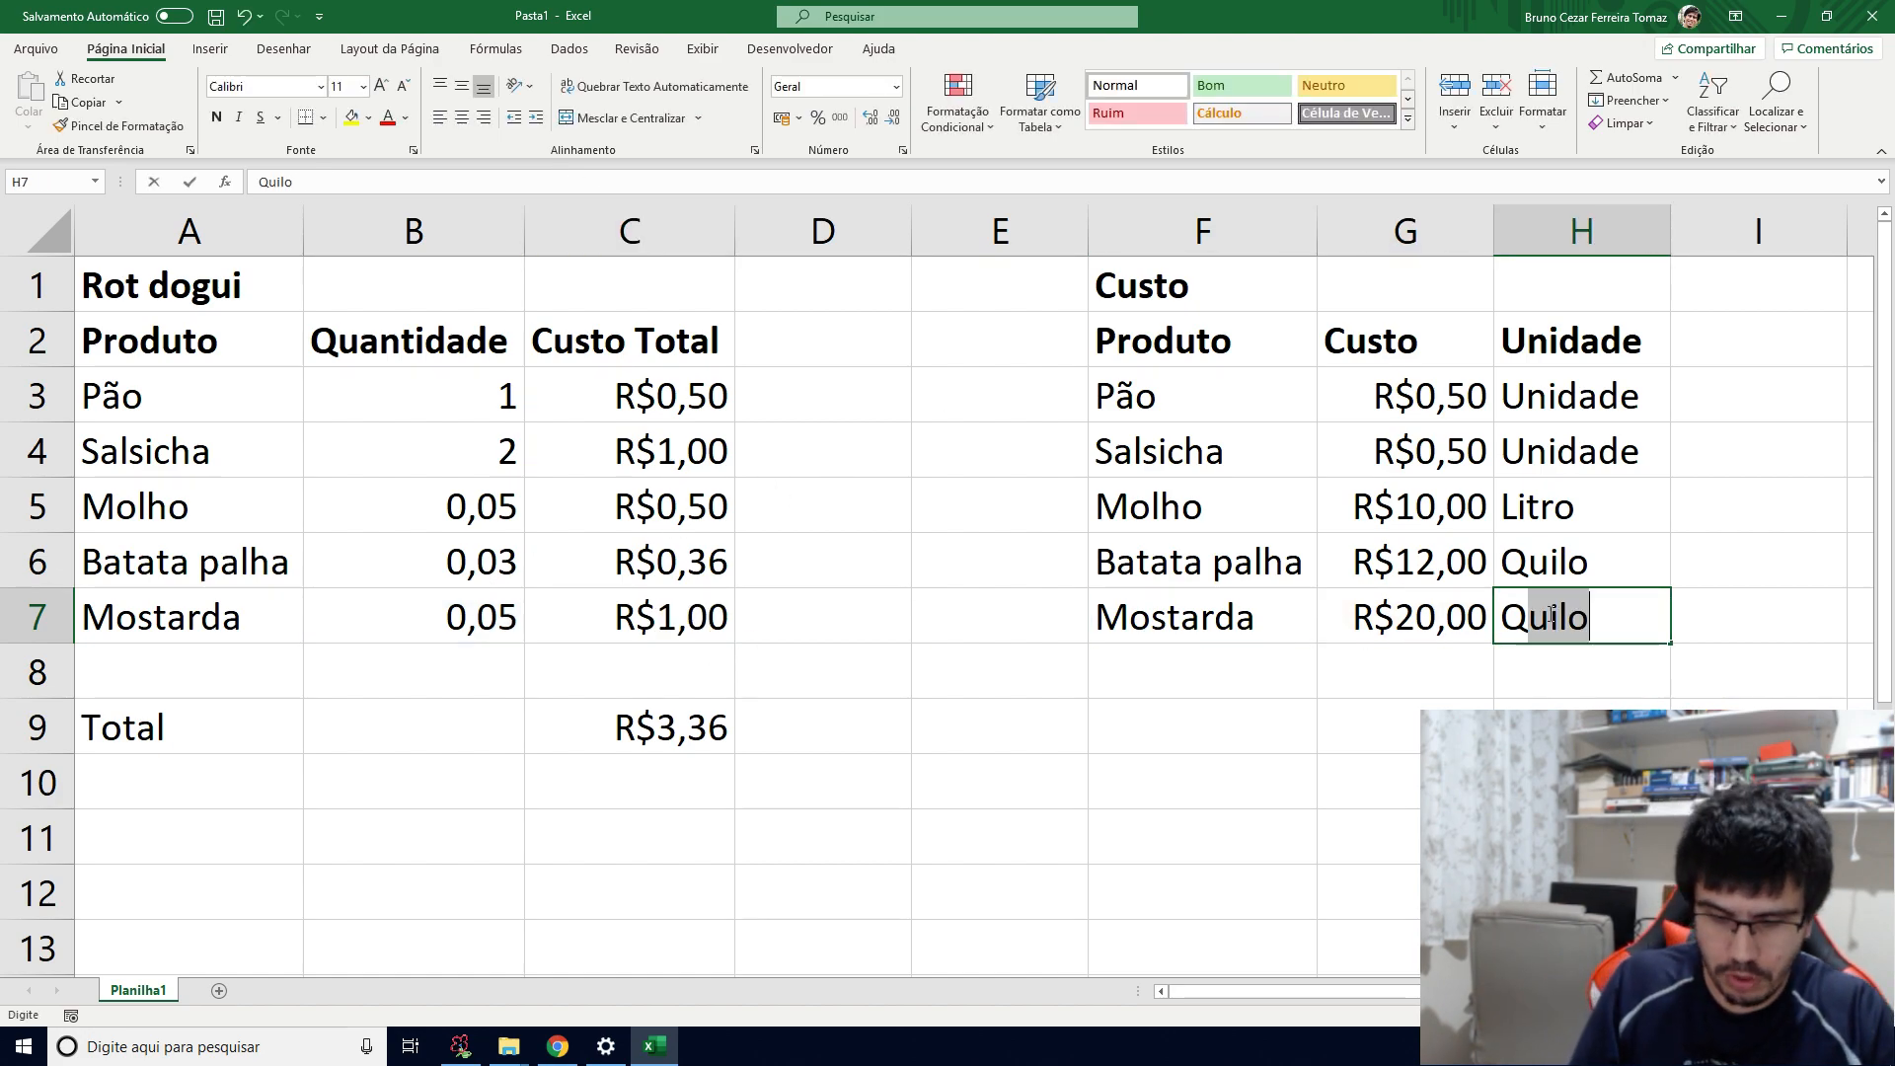
key(Return)
key(Up)
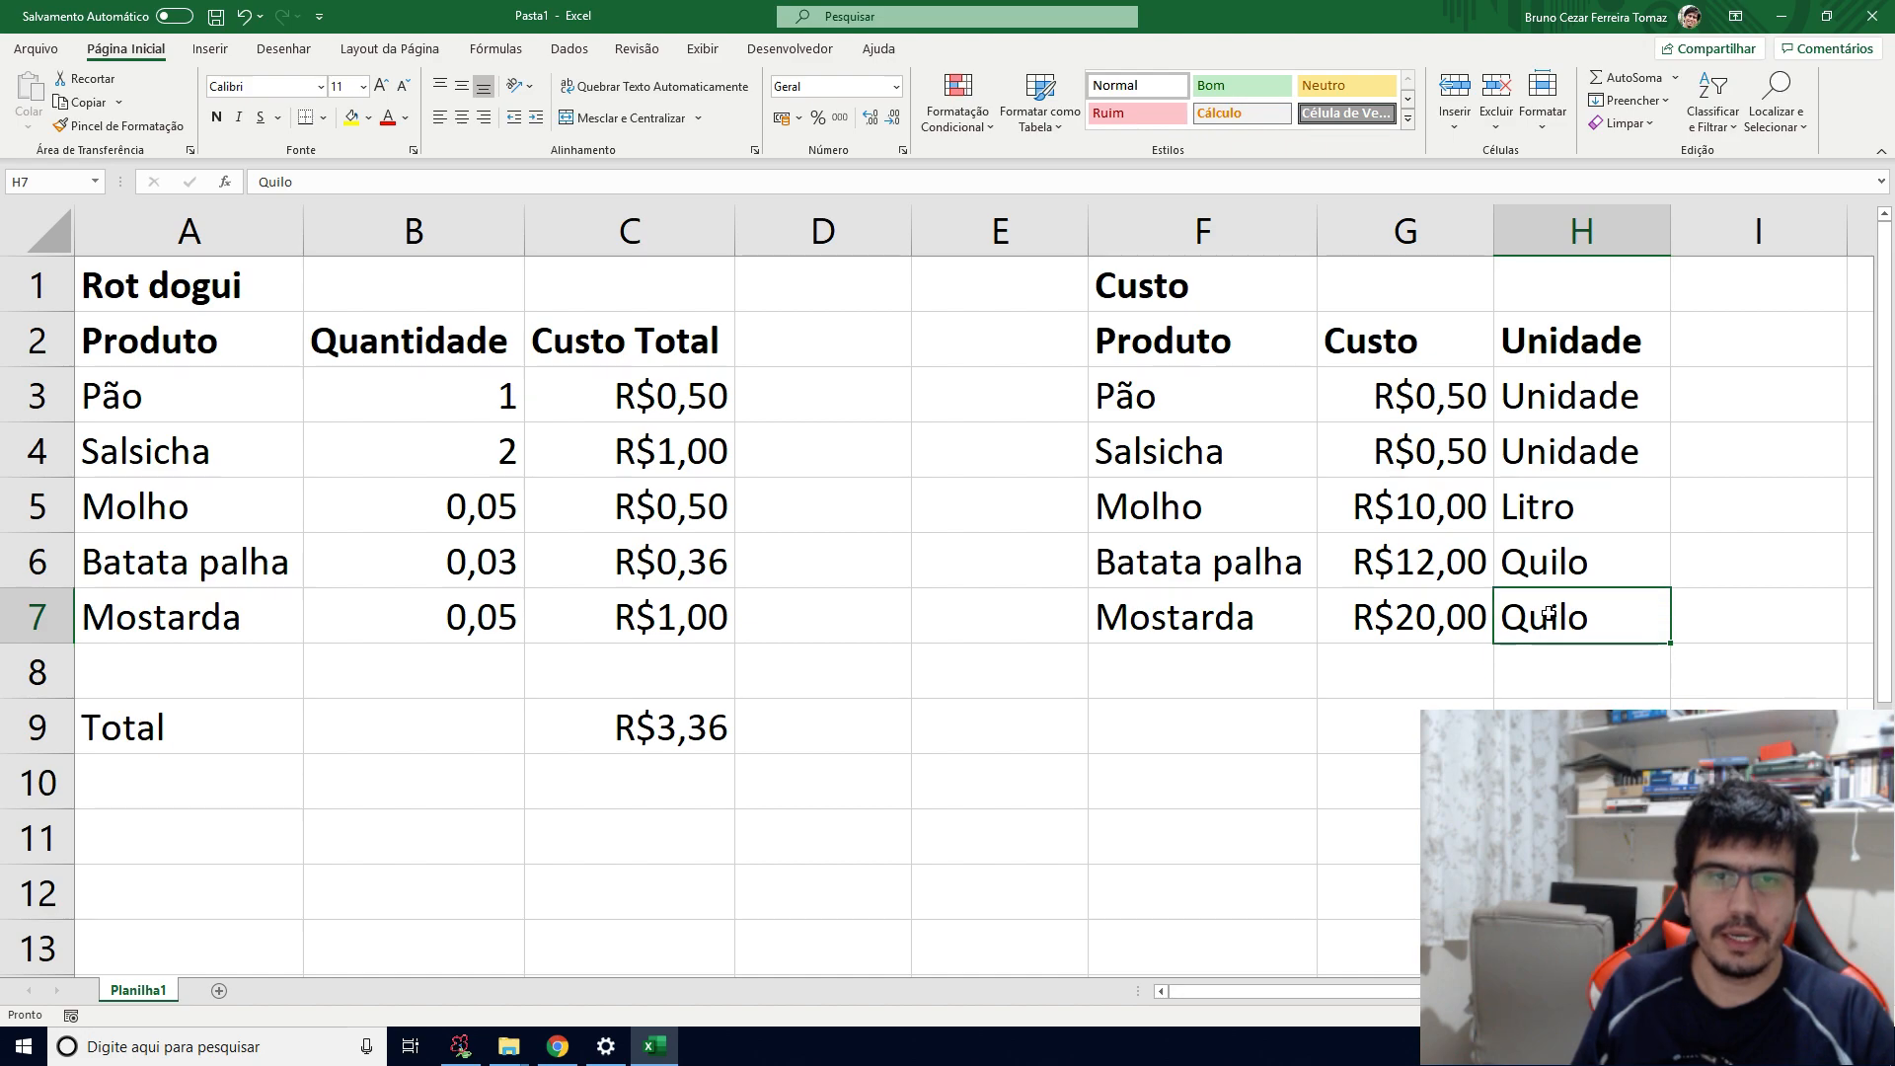
Step: Review the completed Mostarda row across both tables and the product names above it
key(Left)
key(Left)
key(Left)
key(Left)
key(Left)
key(Left)
key(Right)
key(Right)
key(Right)
key(Right)
key(Right)
key(Right)
key(Right)
key(Left)
key(Left)
key(Left)
key(Left)
key(Left)
key(Left)
key(Left)
key(Left)
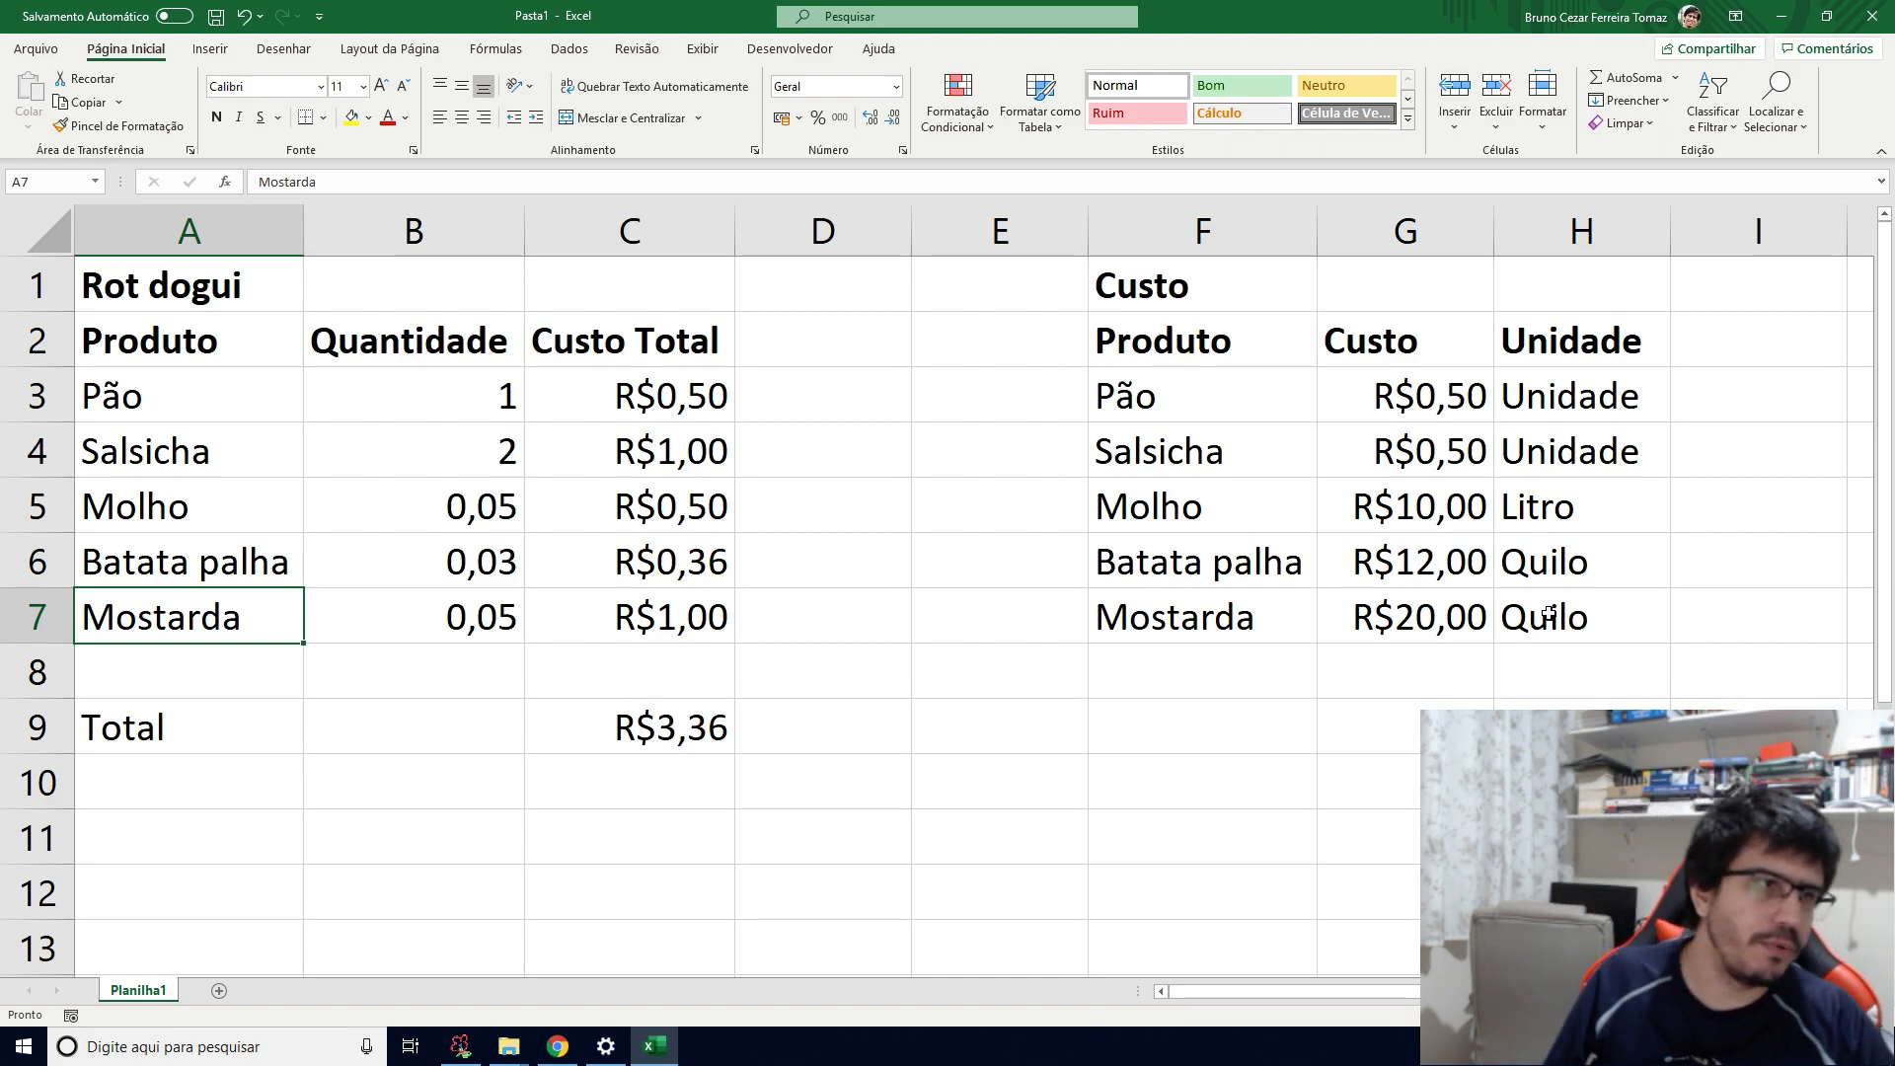
key(Up)
key(Up)
key(Up)
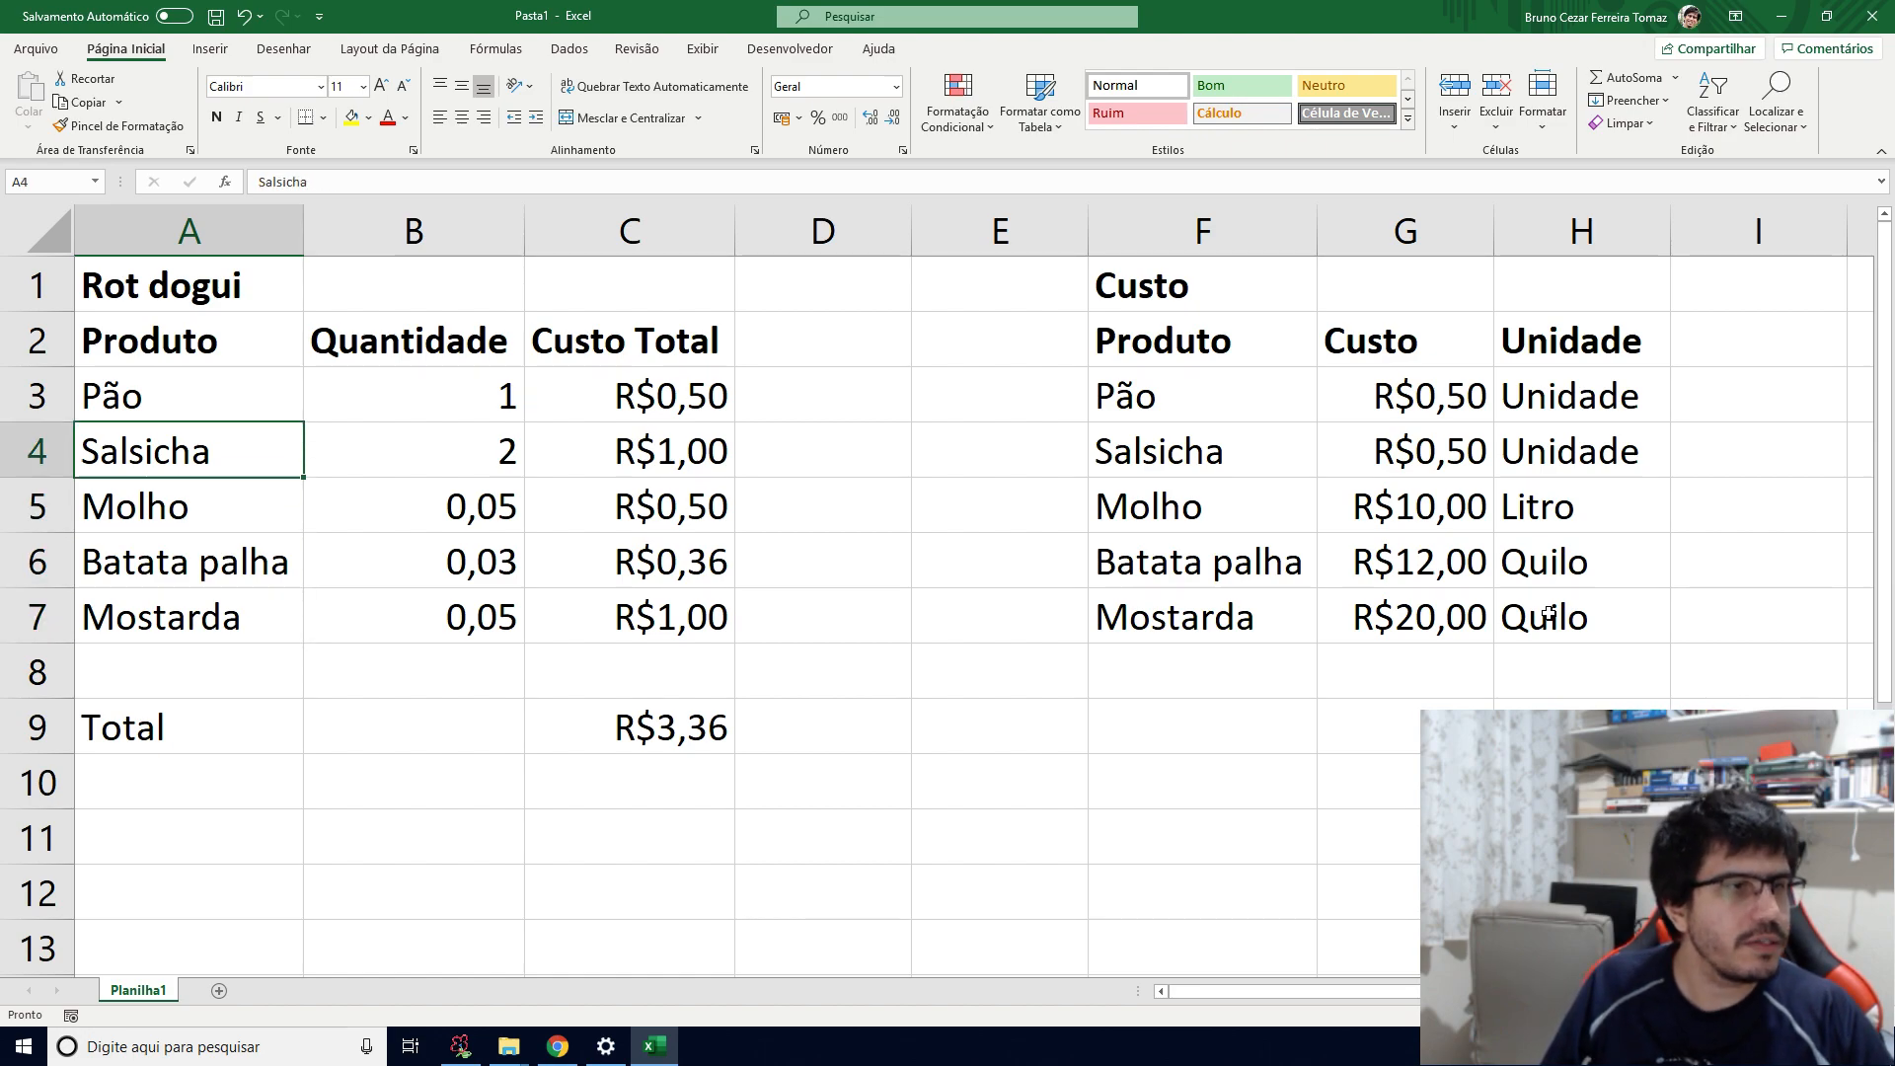
Step: Try swapping two products in the Rot dogui table by entering Molho in A4 and Salsicha in A5
text(Molh)
key(BackSpace)
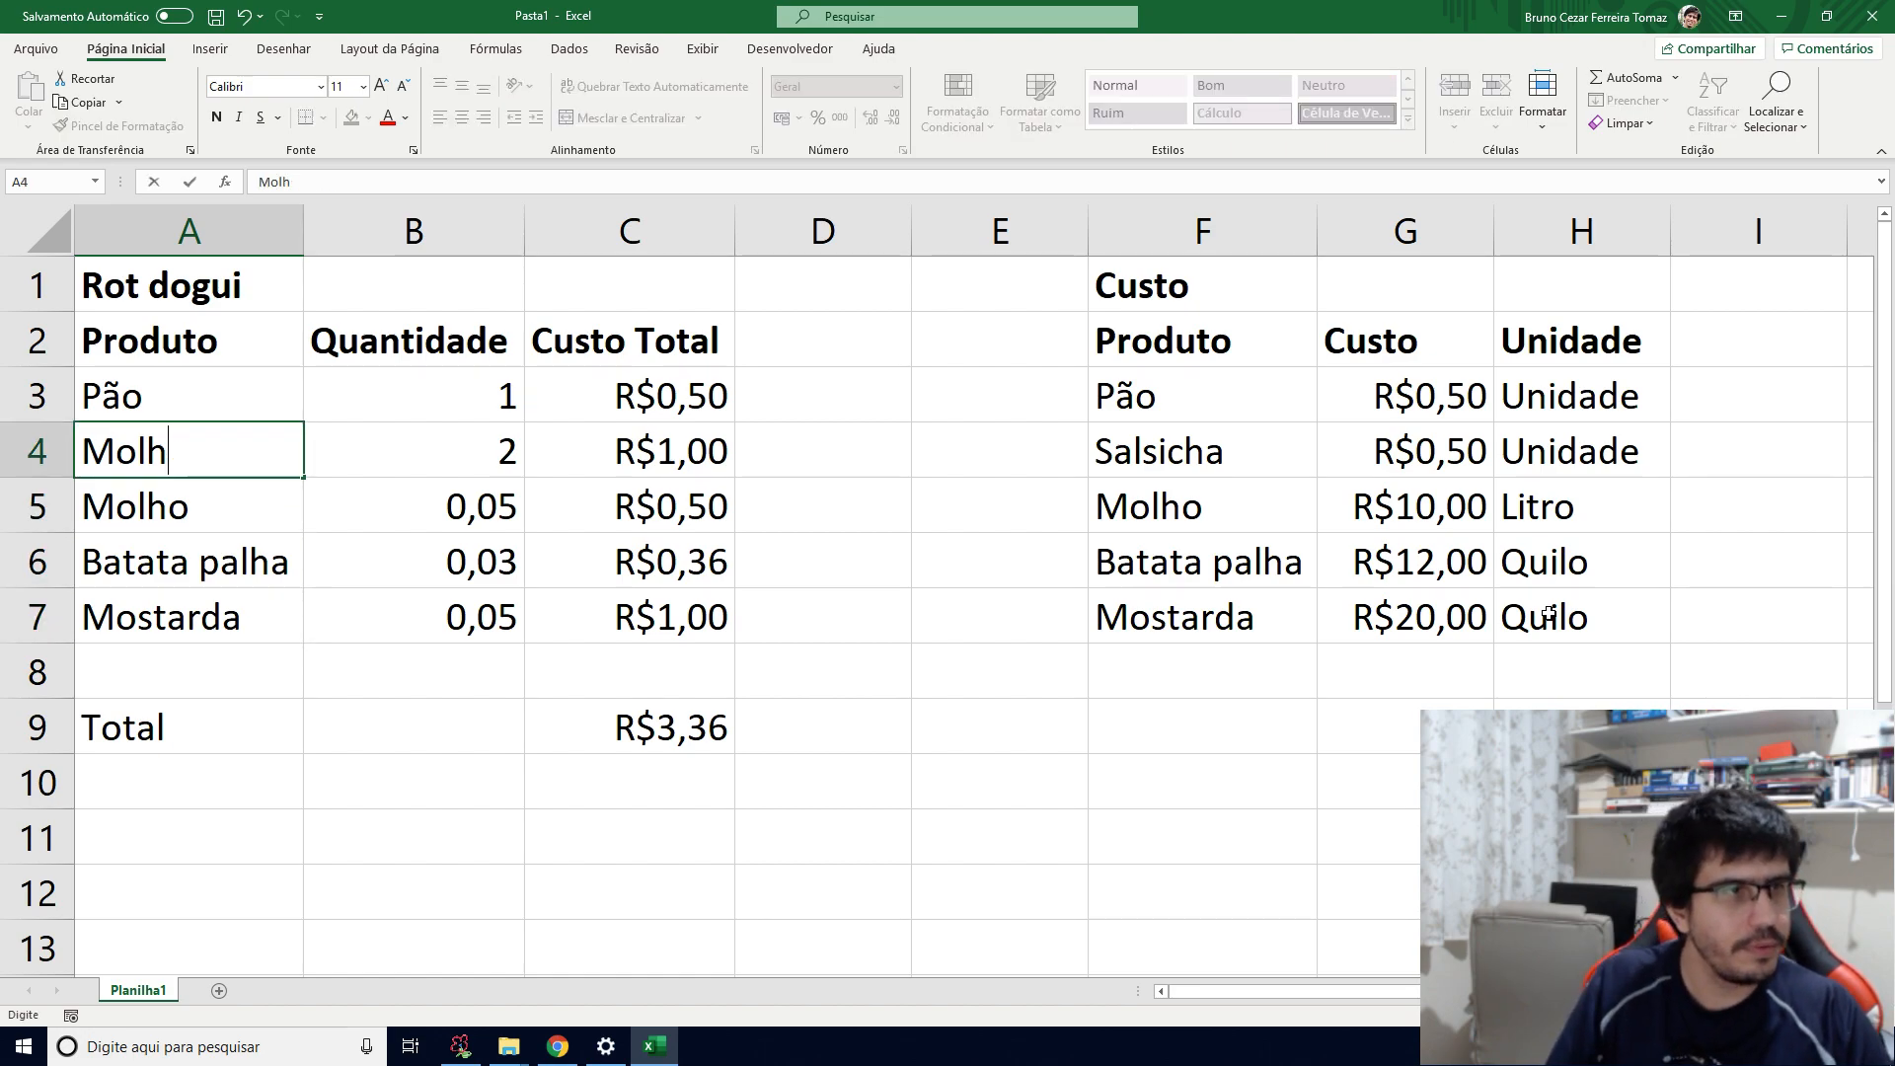
text(o)
key(Return)
text(Sa)
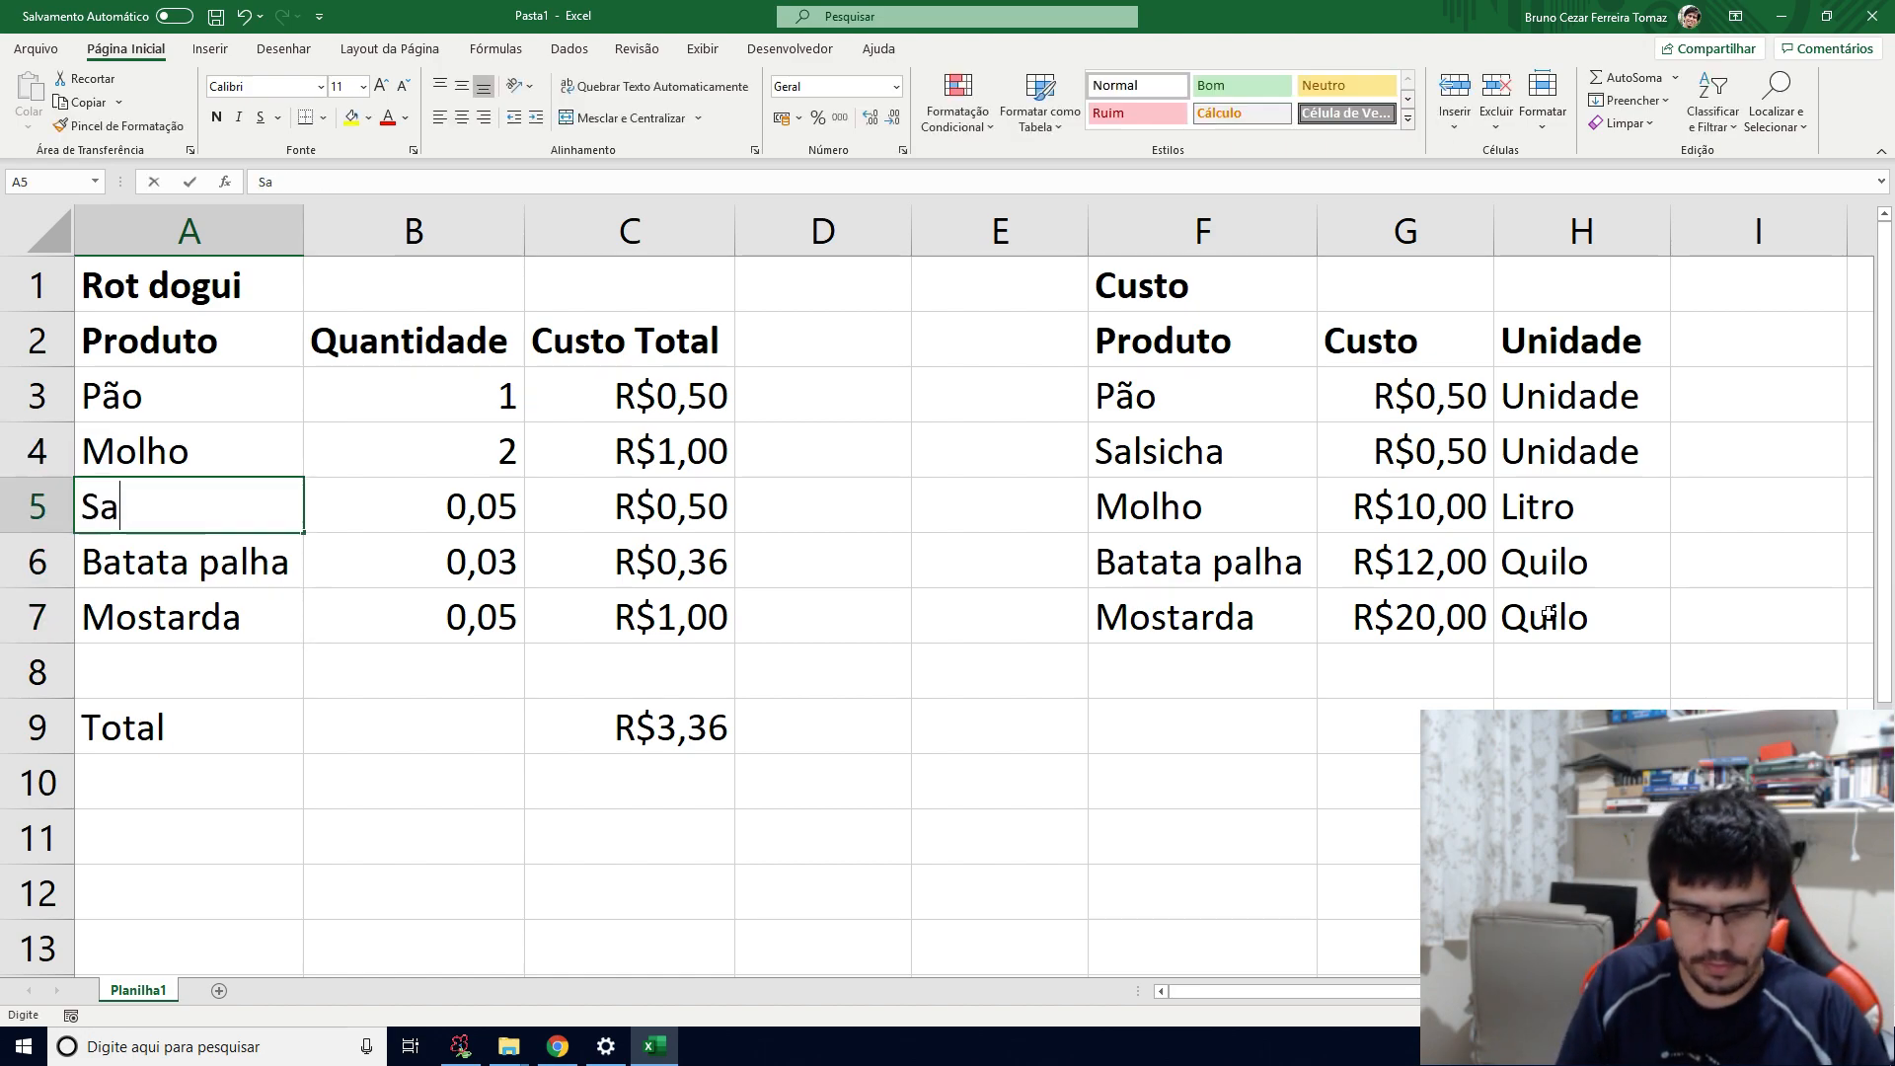
text(lsicha)
key(Tab)
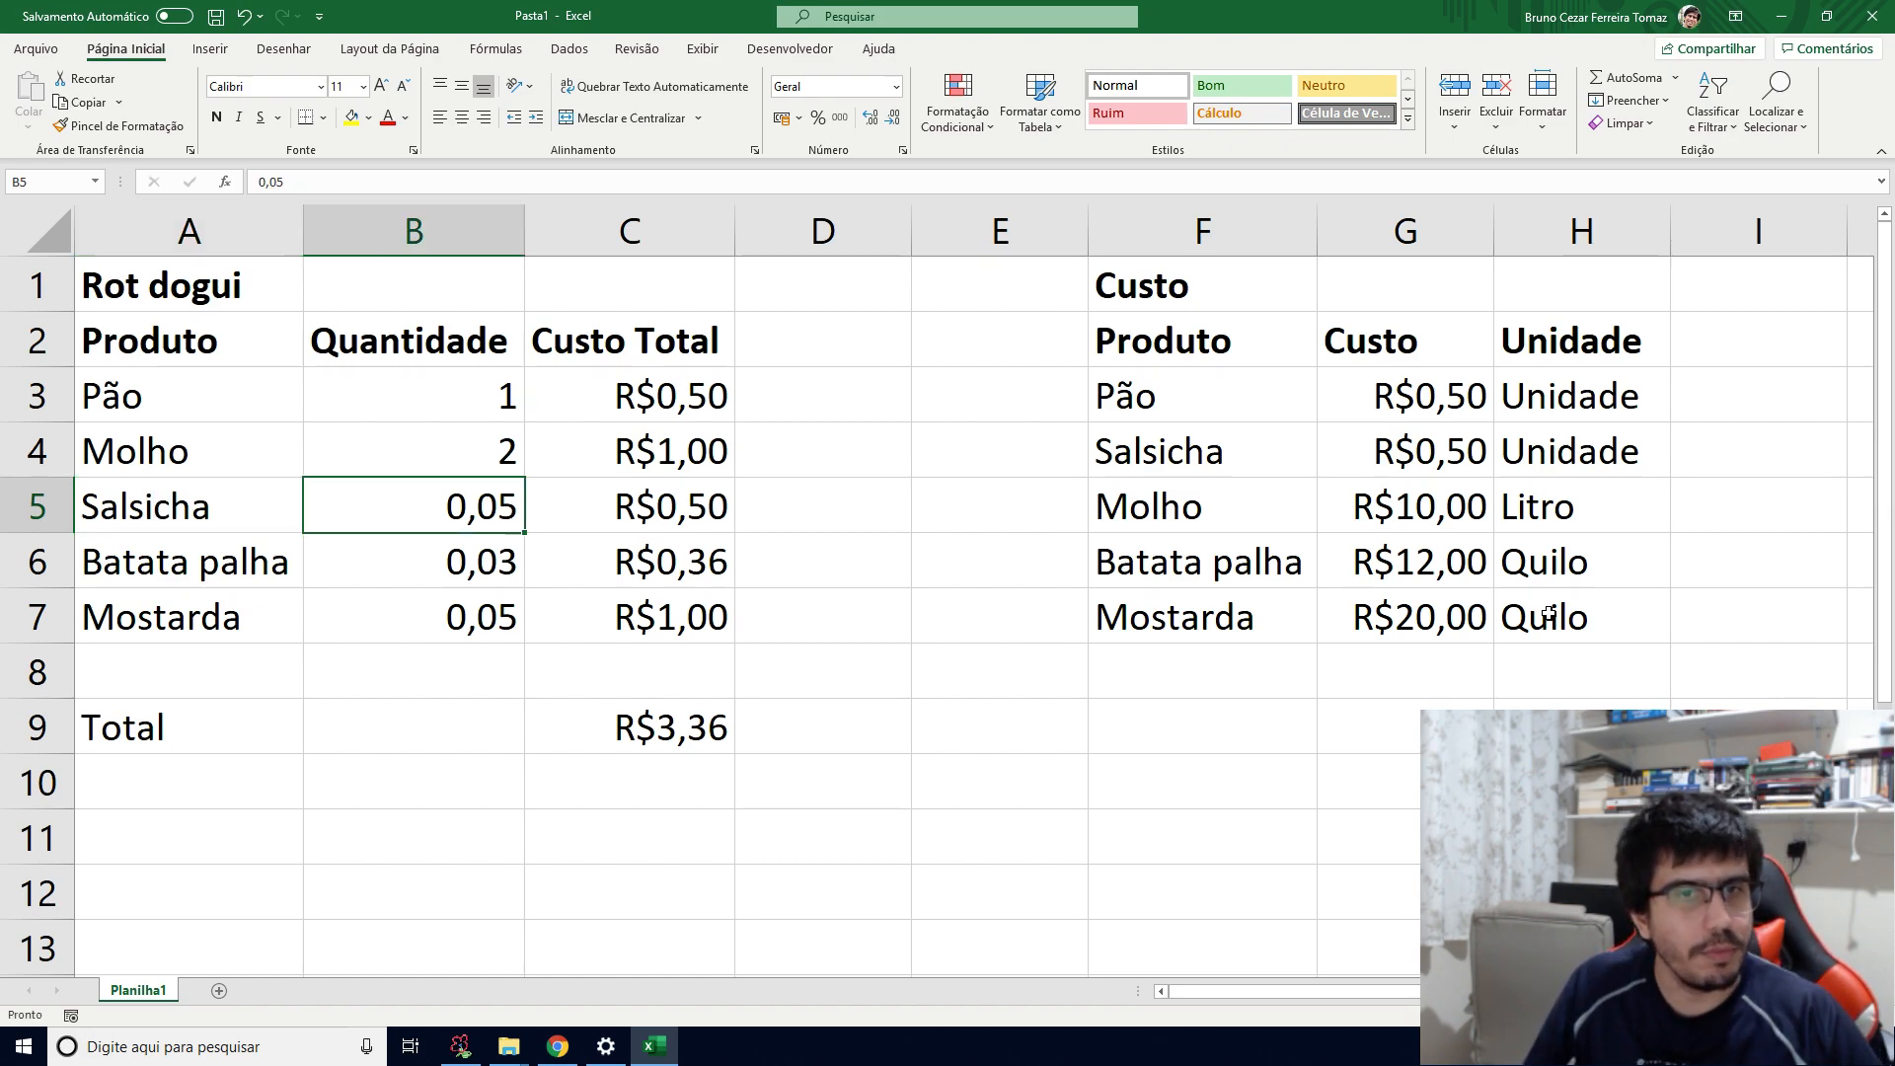
Step: Inspect the Custo Total formula in C5 and the cells it references in both tables, leaving it unedited
key(ctrl+Right)
key(ctrl+Right)
key(ctrl+Right)
key(ctrl+Right)
key(ctrl+Left)
key(ctrl+Left)
key(ctrl+Left)
key(Left)
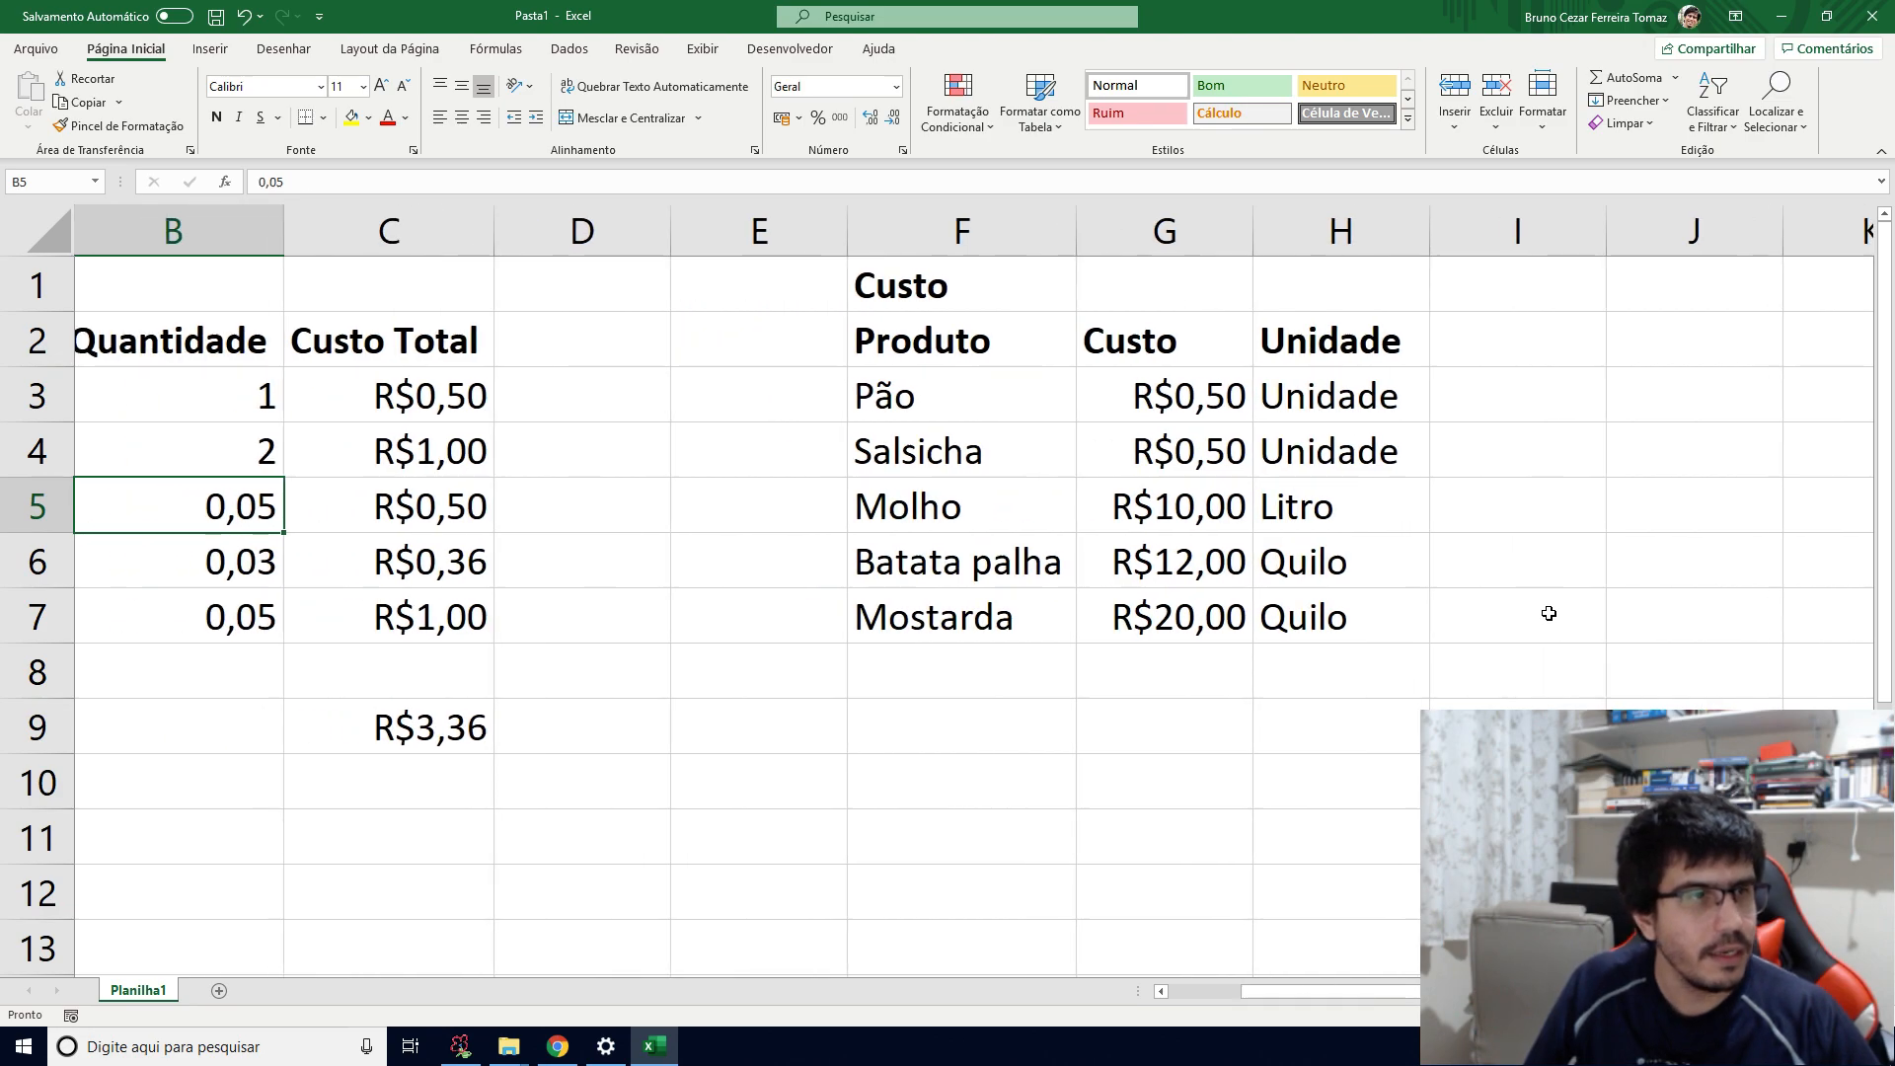
key(Left)
key(Right)
key(Right)
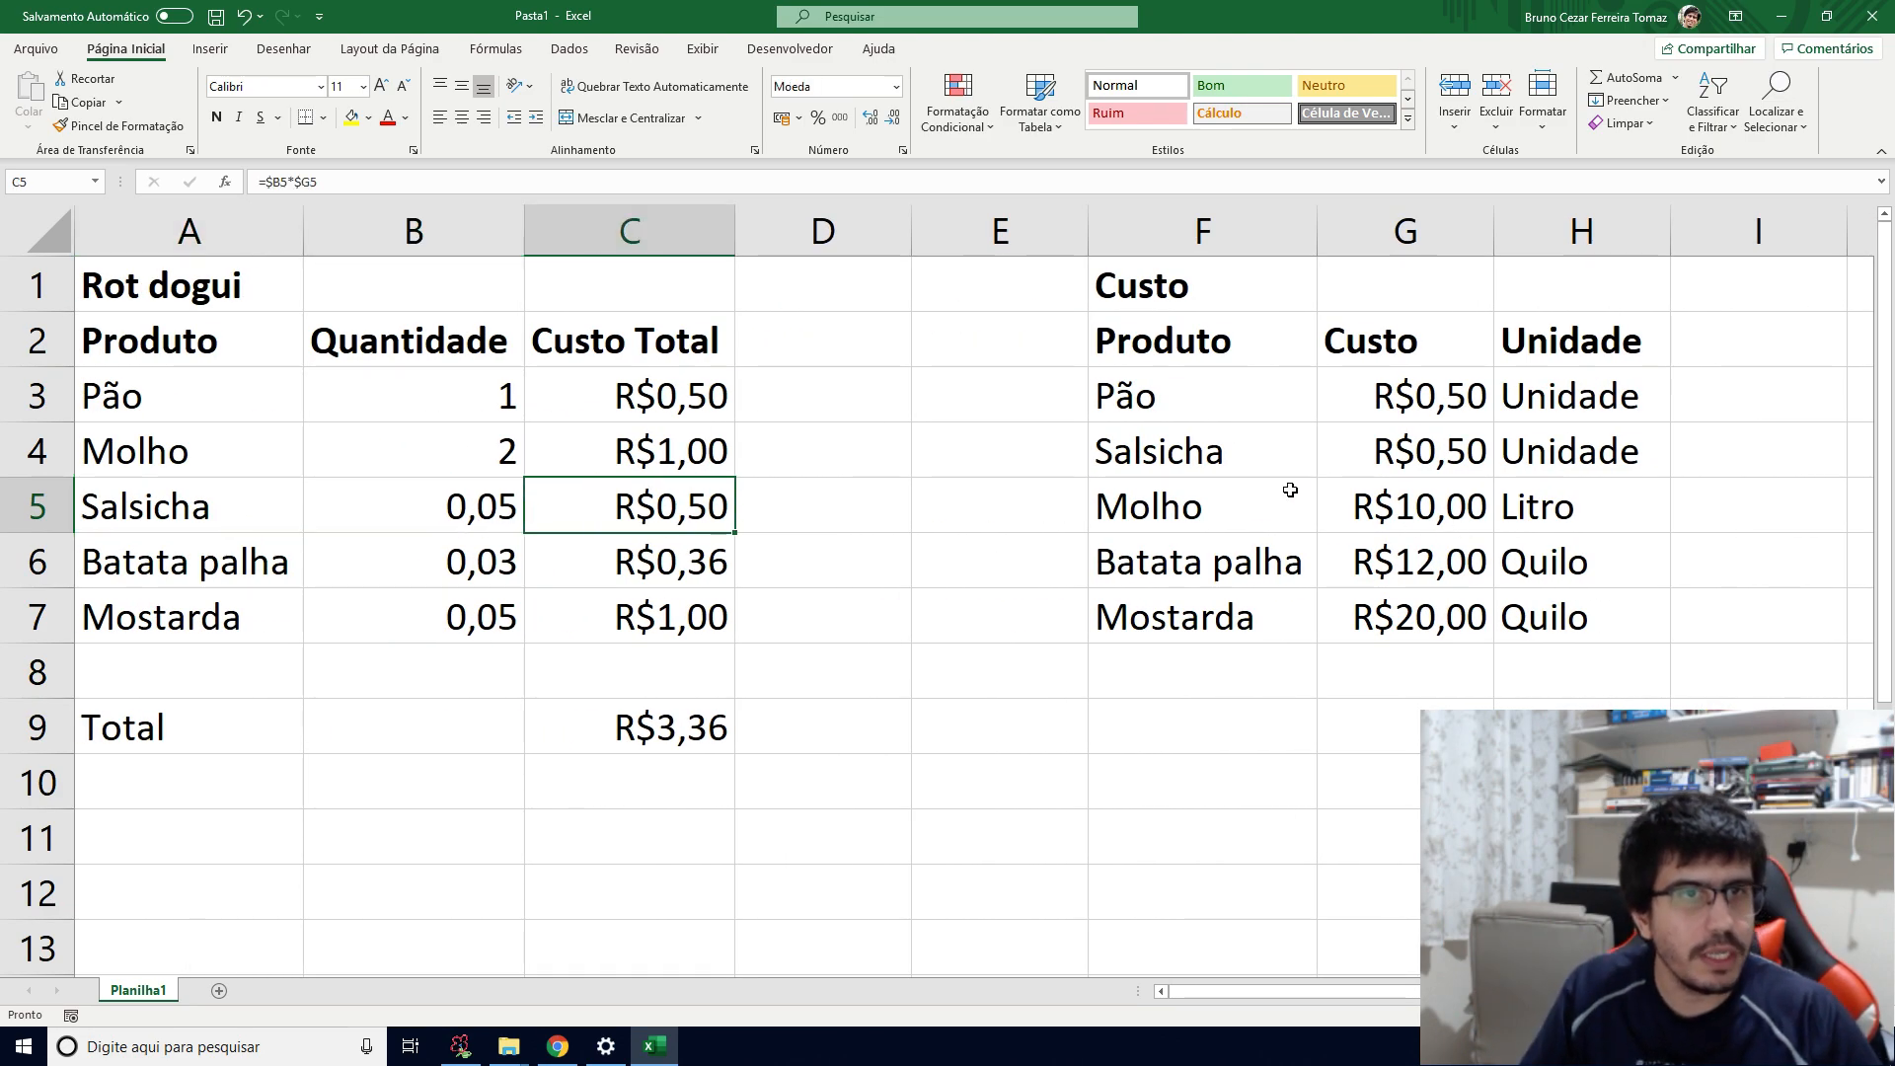
key(F2)
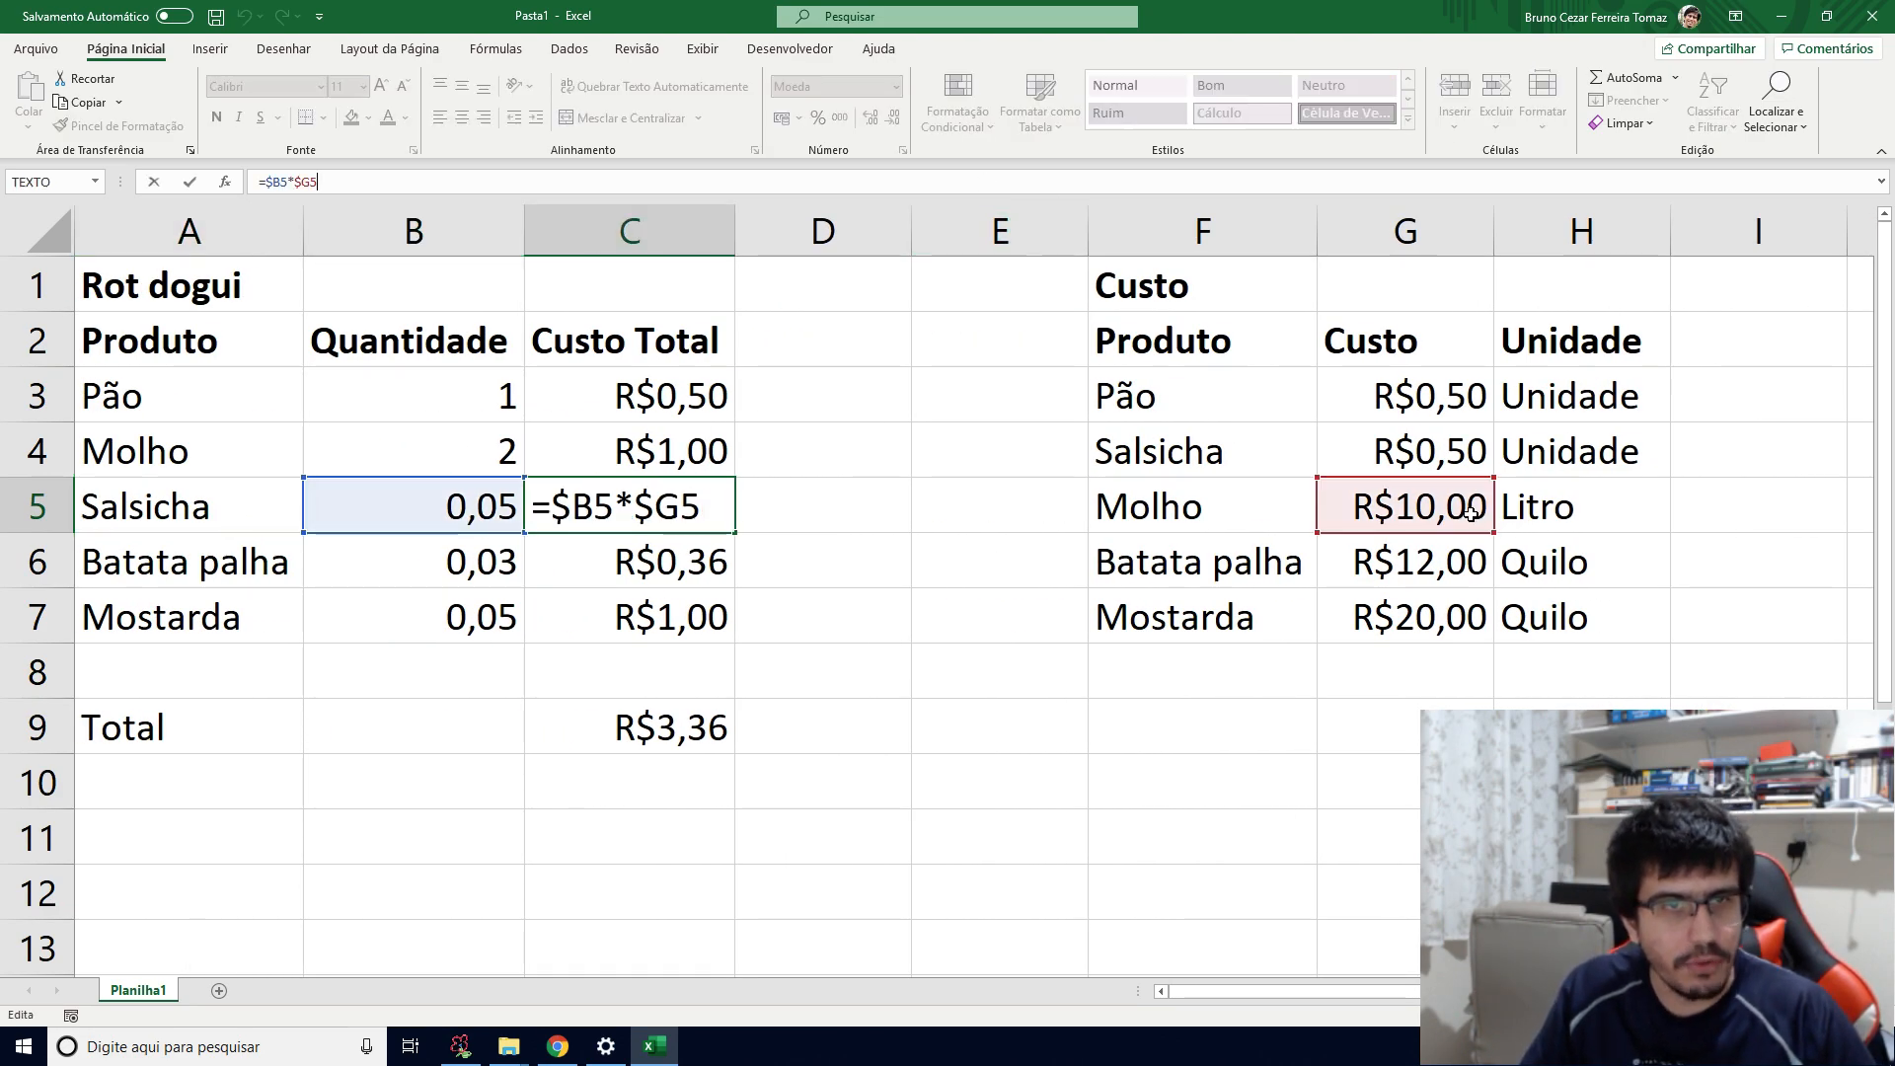
key(Escape)
Step: Undo both product name changes in A4 and A5, and select the empty cell E7
key(ctrl+z)
key(ctrl+z)
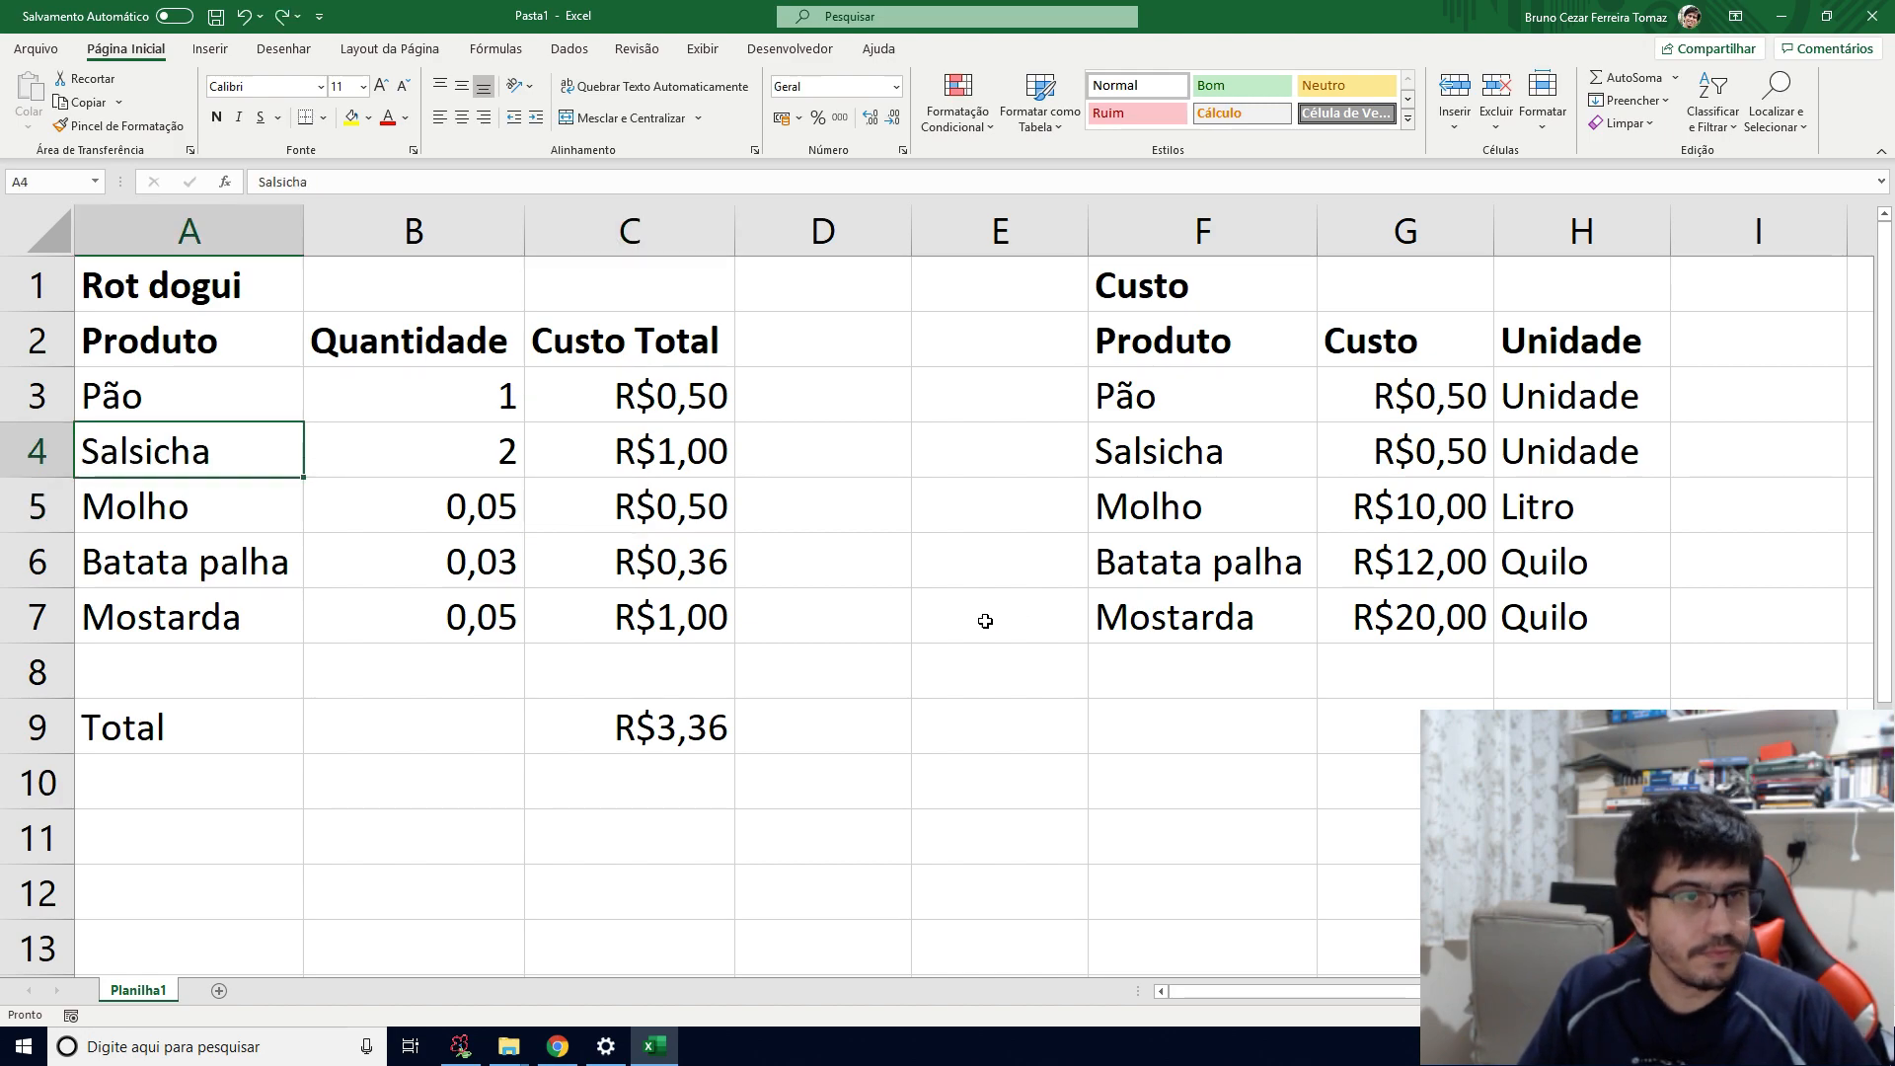
click(985, 622)
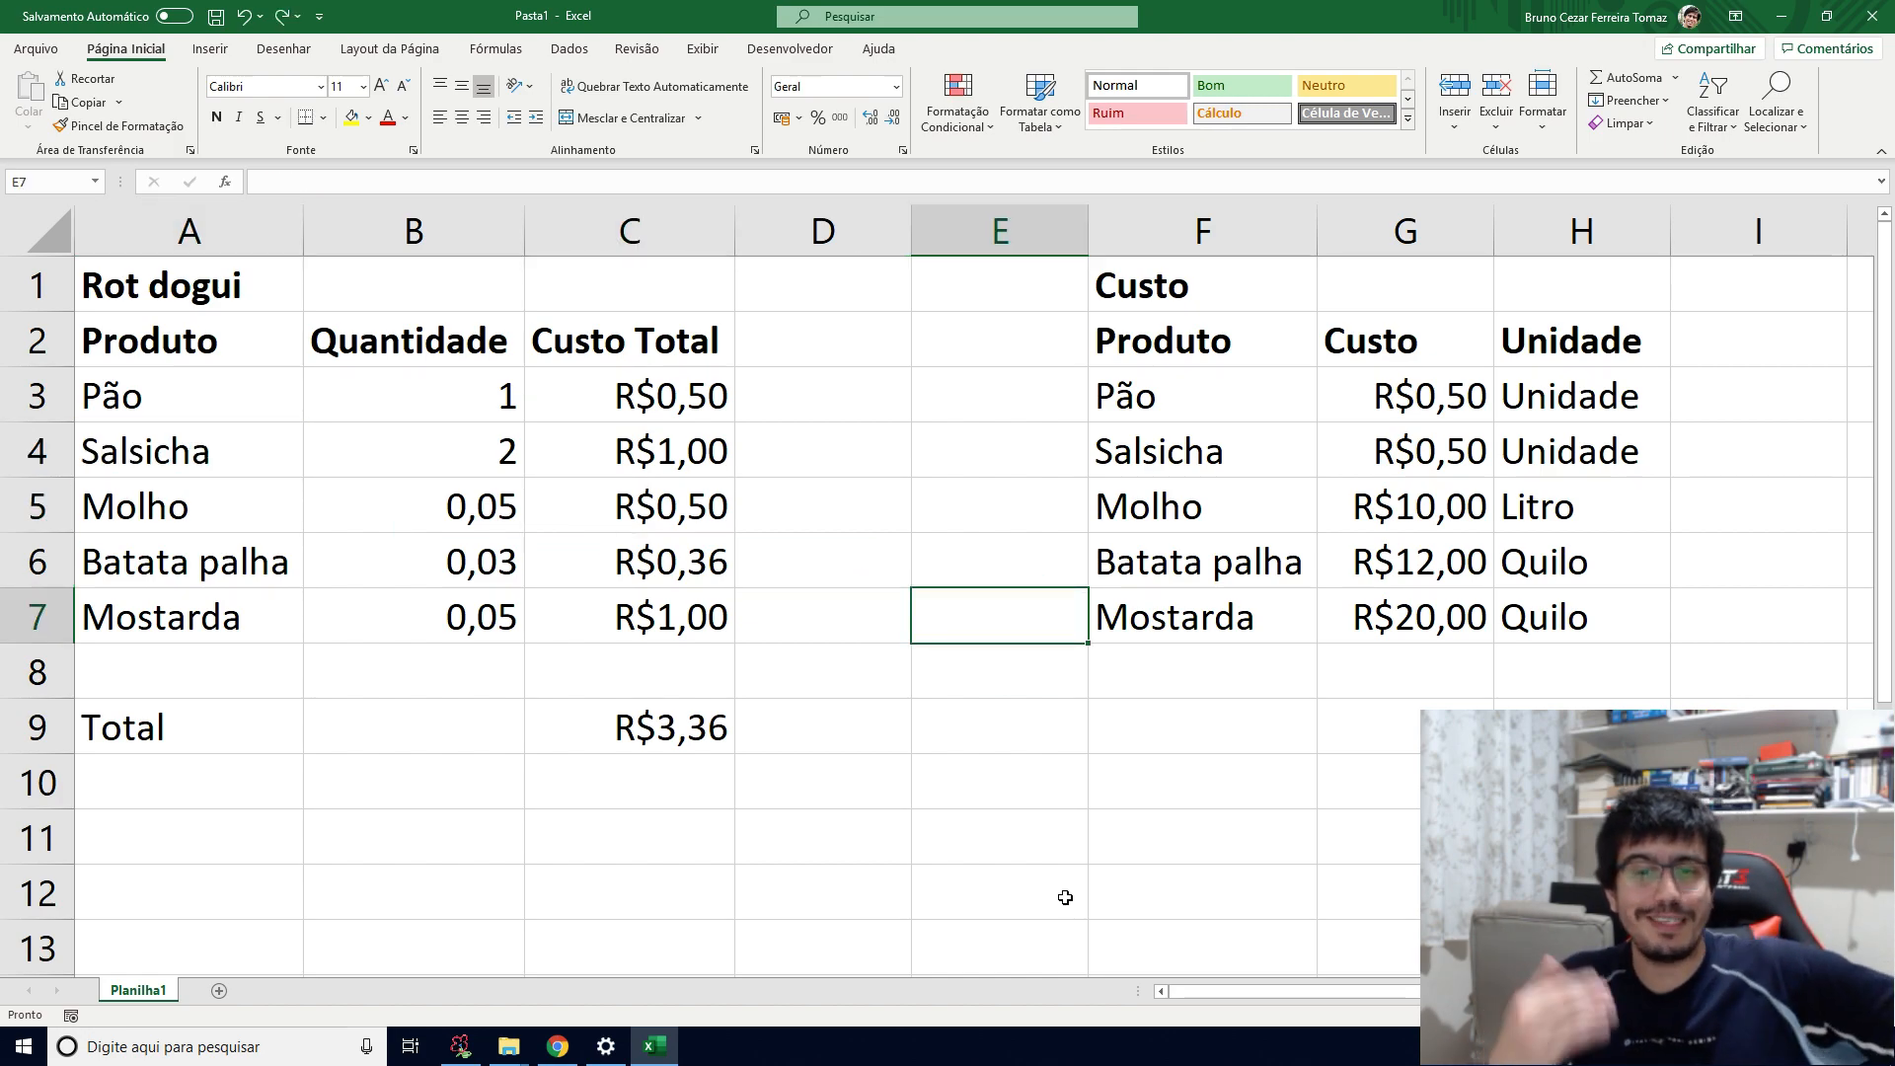